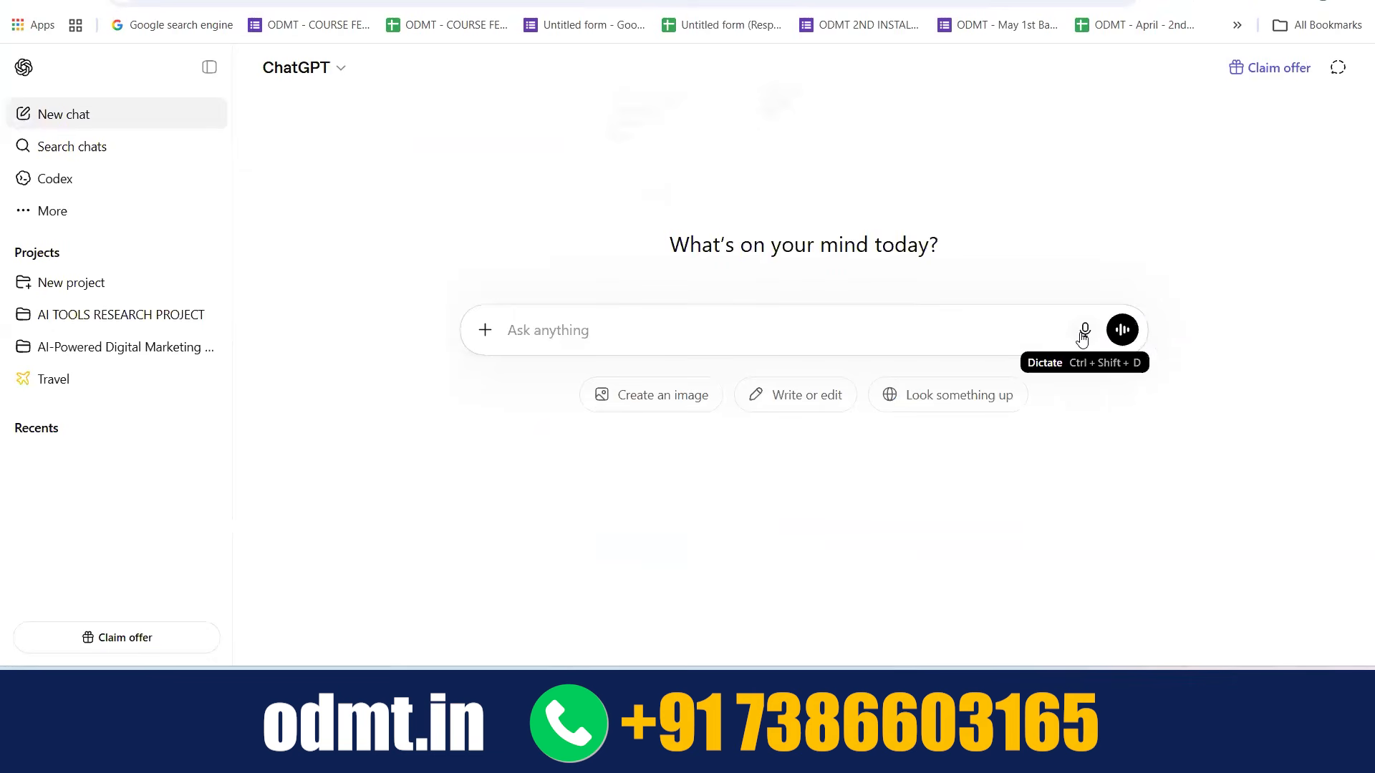
Dictate and send a prompt requesting unique names with a keyword beside them for a Hyderabad yoga center's Google Business Profile
click(1082, 335)
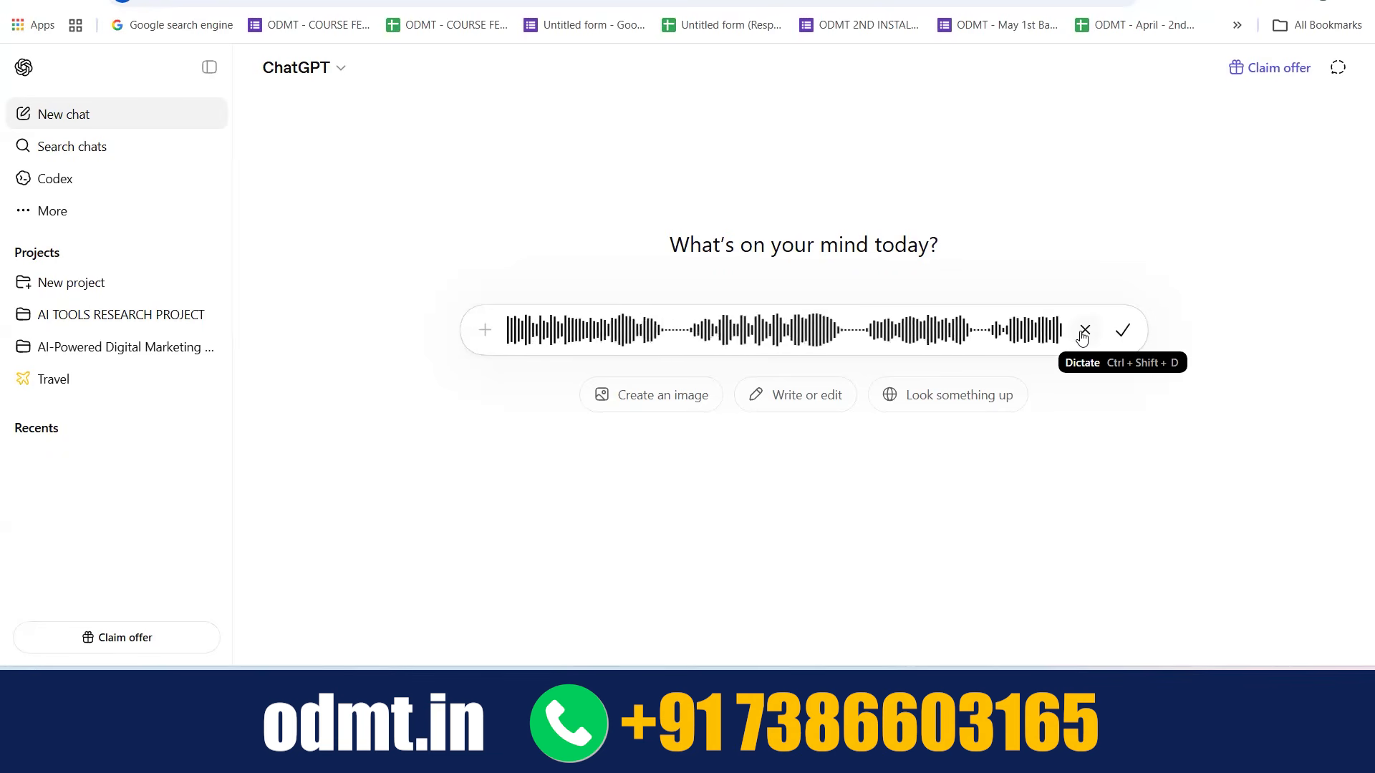
click(1124, 334)
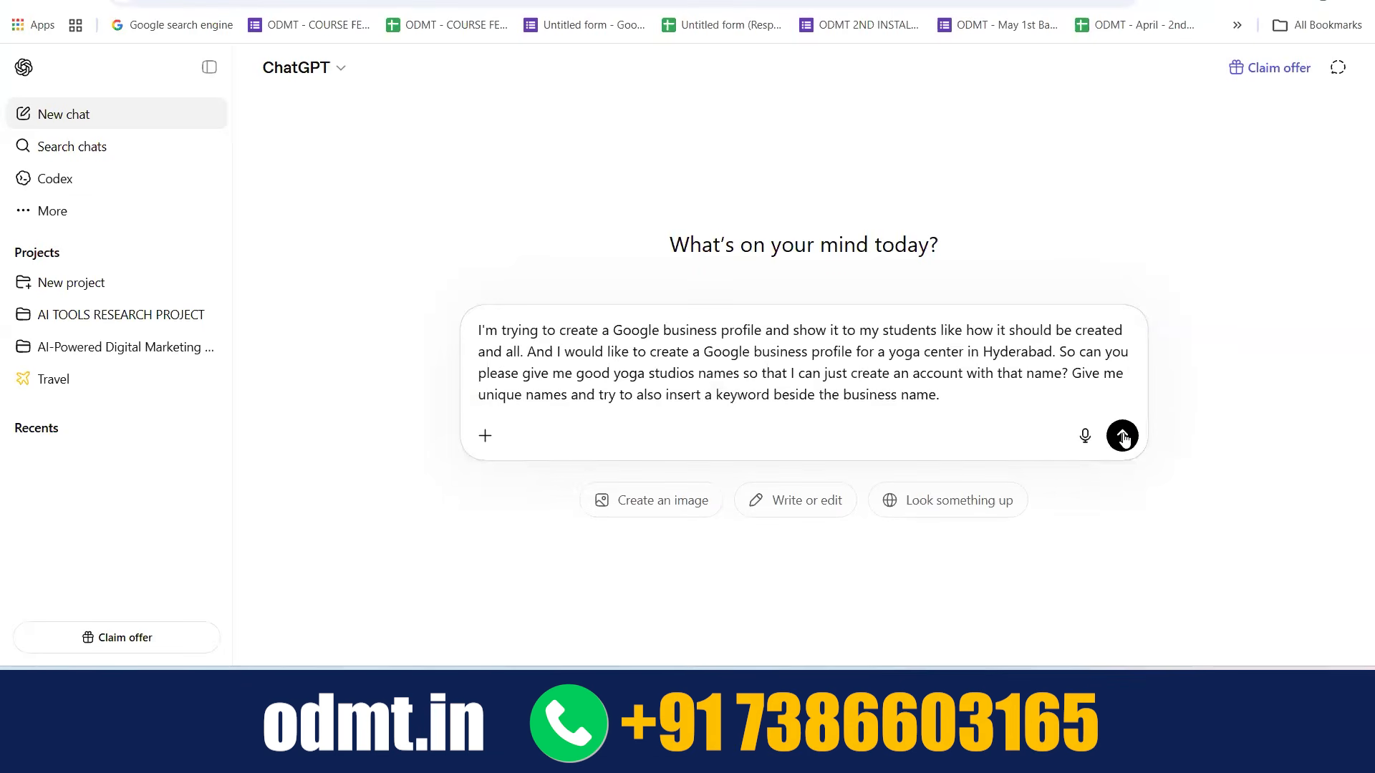
click(1122, 436)
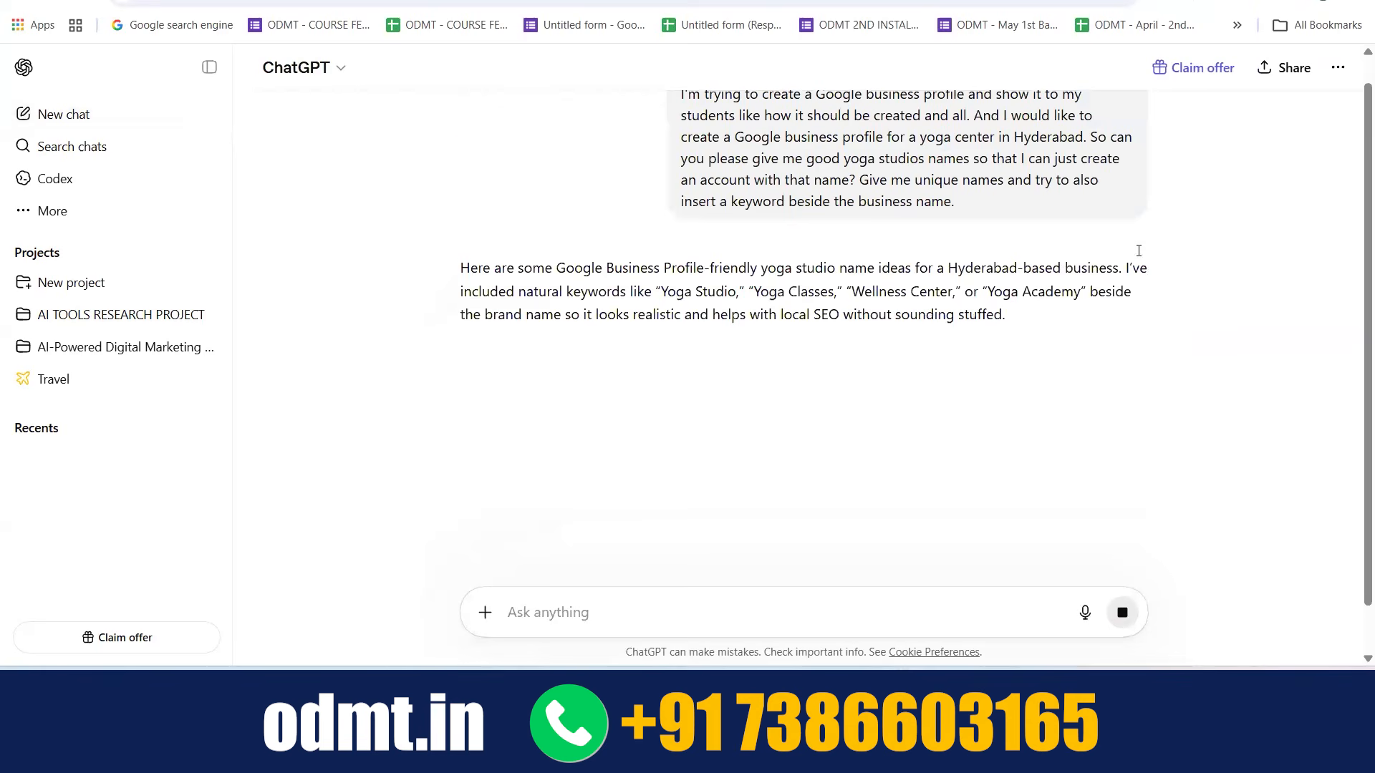
Review the first suggested yoga studio names against the prompt's request for a keyword beside the business name
scroll(636, 316, down, 2)
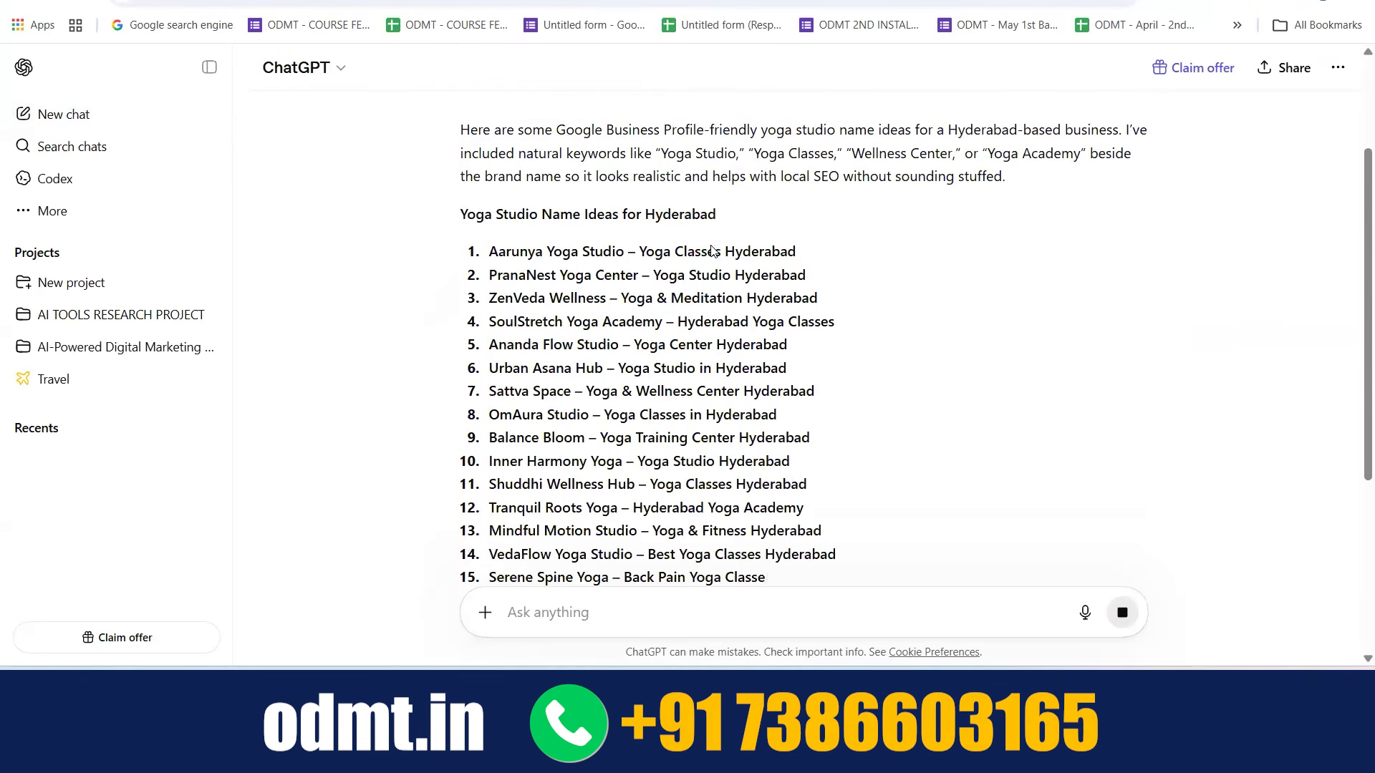
scroll(713, 250, up, 2)
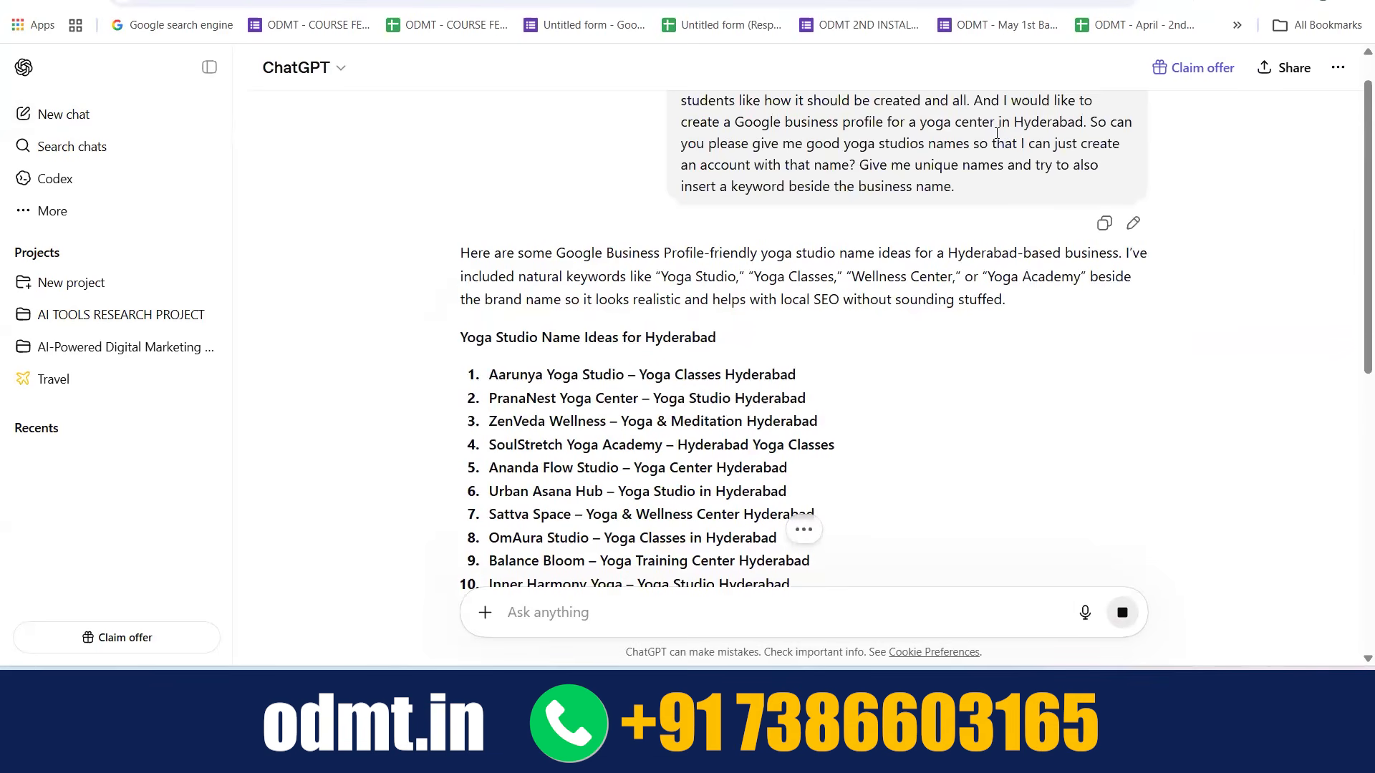
scroll(762, 221, up, 1)
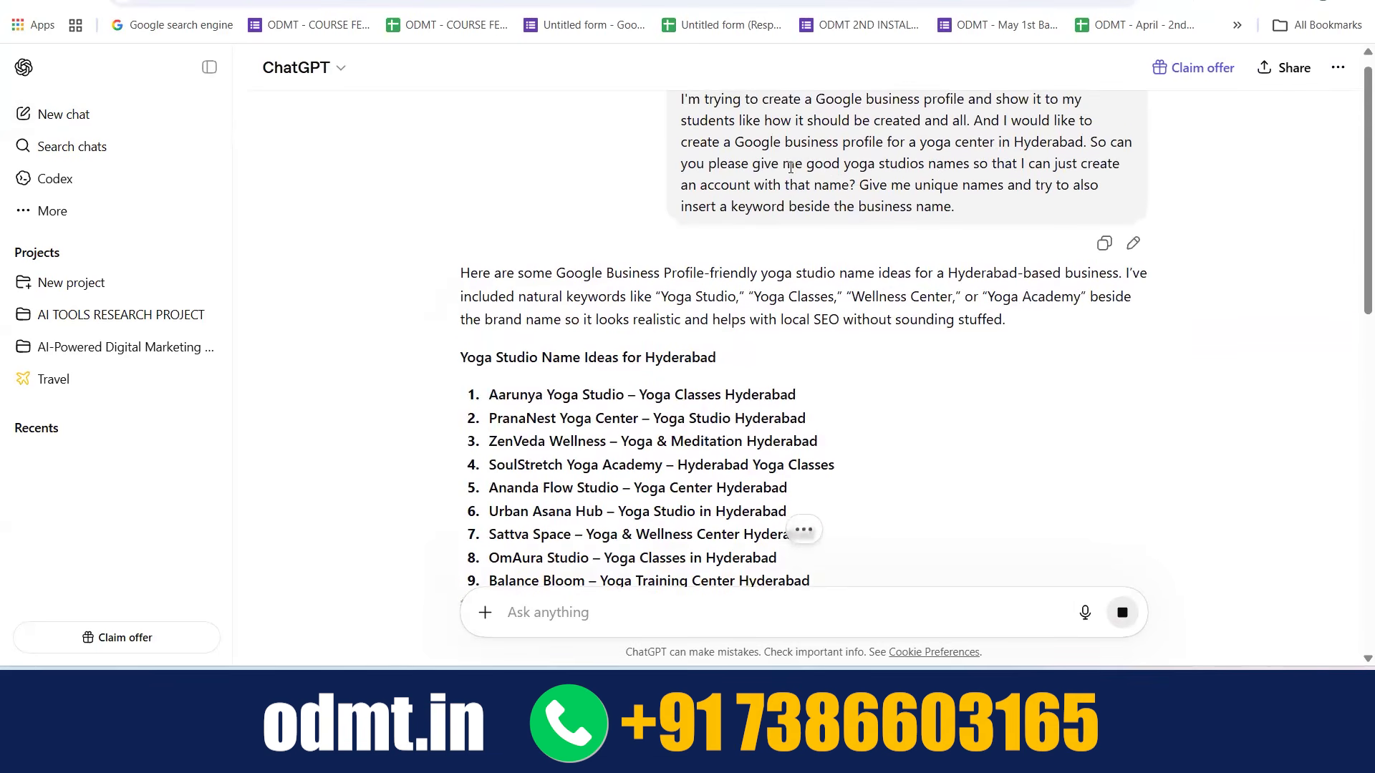
double_click(734, 219)
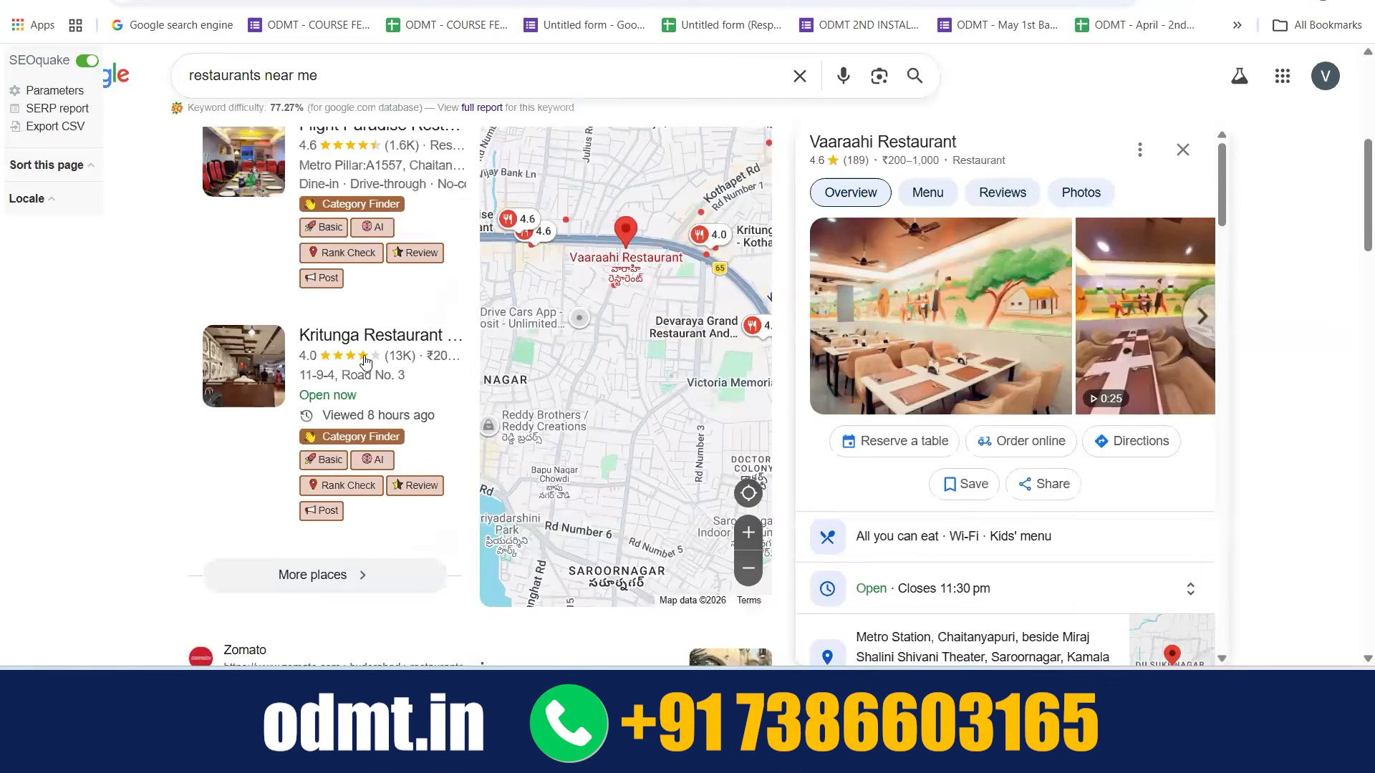
Switch to the Google results for "restaurants near me" and view the Flight Paradise Restaurant listing as a business name example
scroll(358, 361, up, 3)
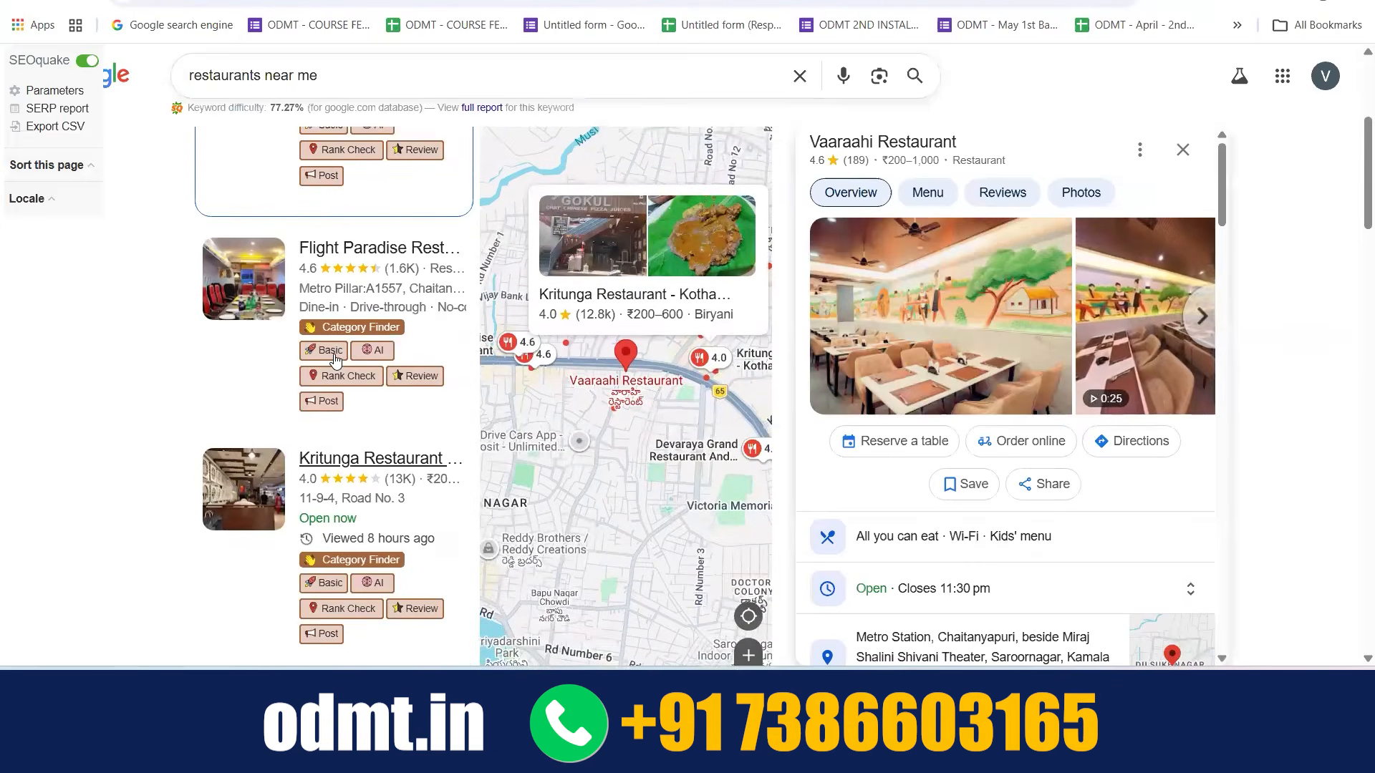
click(363, 337)
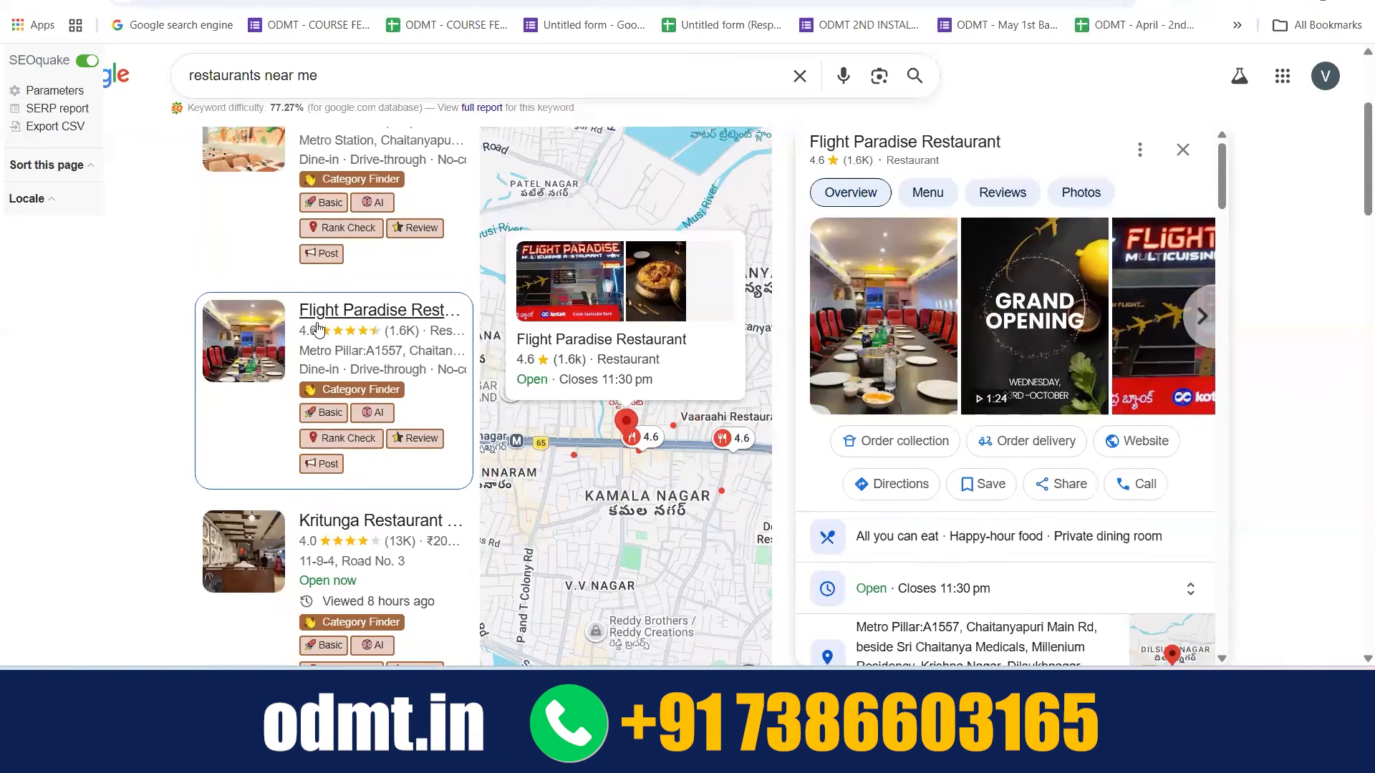
scroll(424, 337, down, 3)
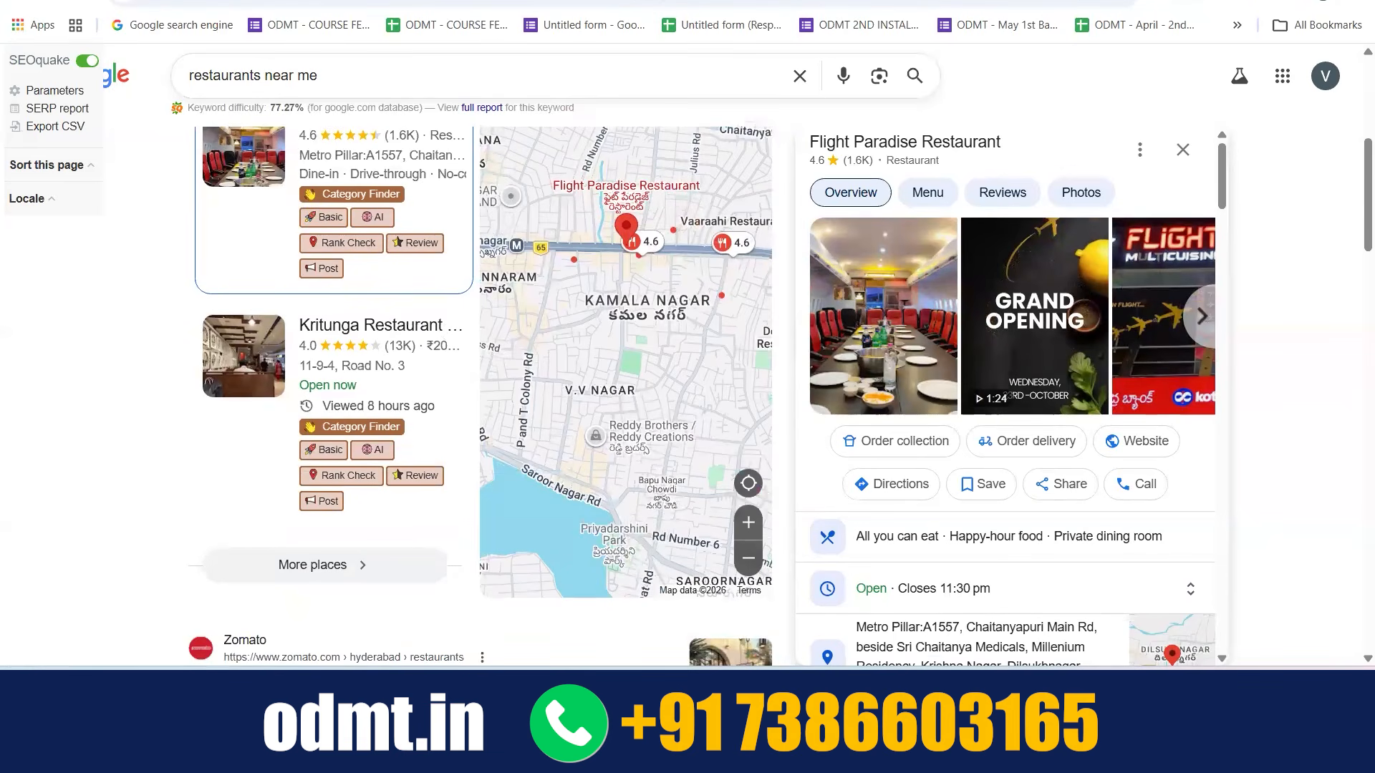
Return to ChatGPT and examine the list of Hyderabad yoga studio names and the keywords attached to them
click(923, 2)
scroll(711, 252, down, 1)
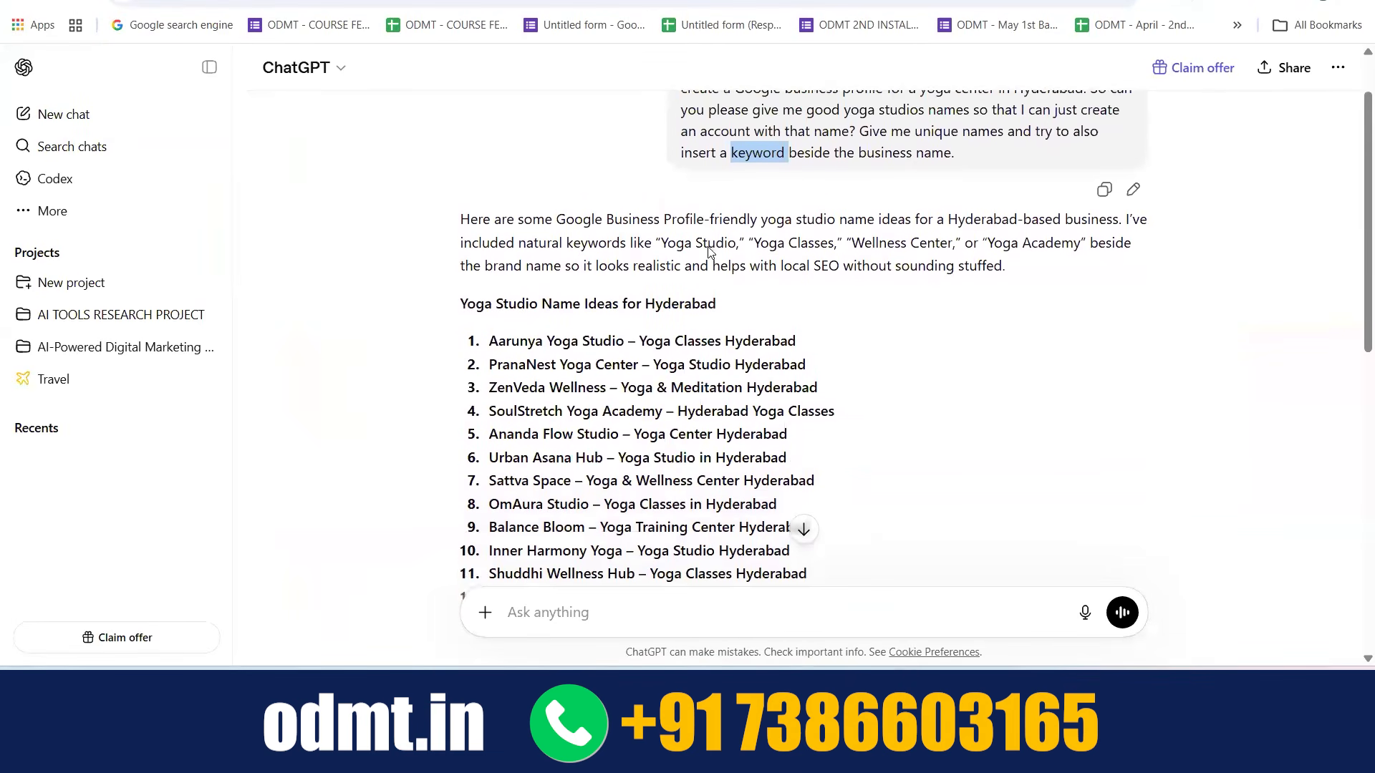
scroll(709, 252, down, 1)
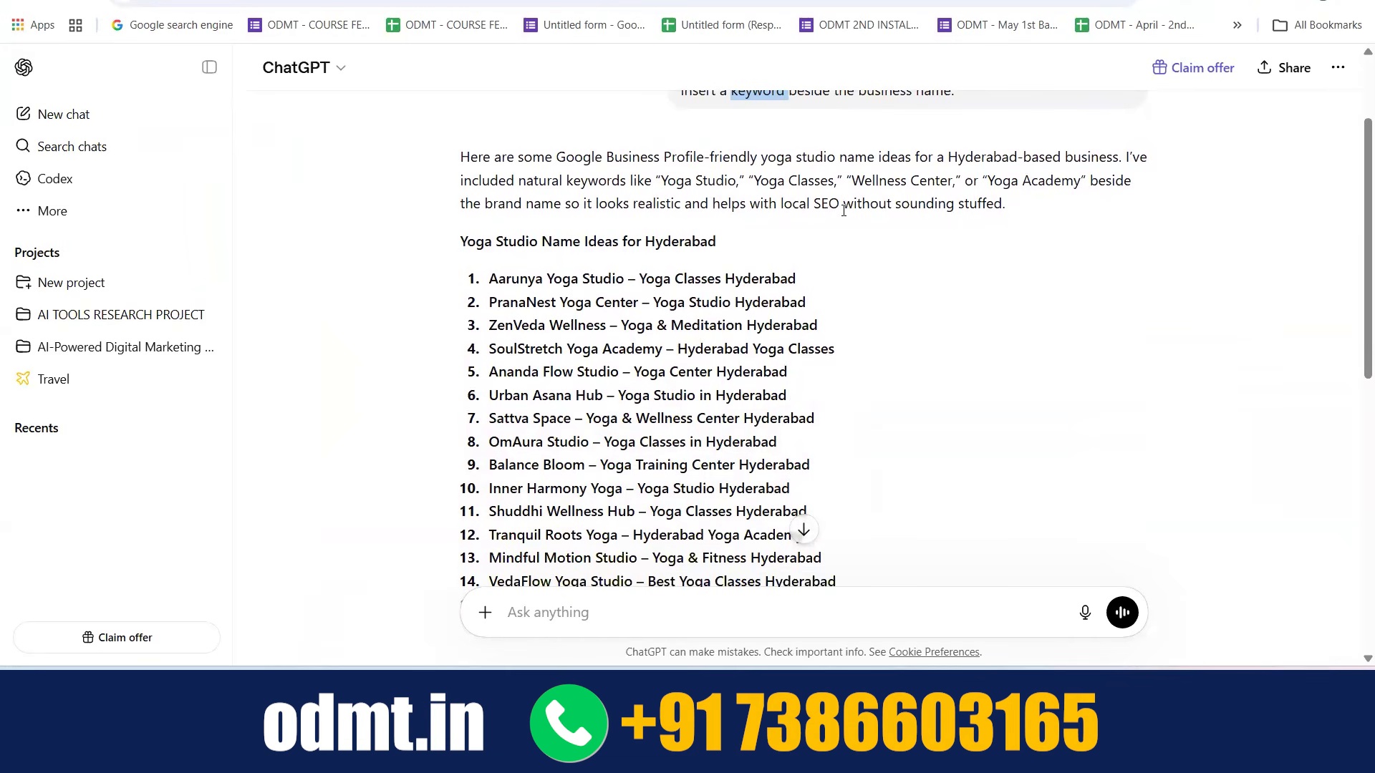
drag(843, 206, 1003, 204)
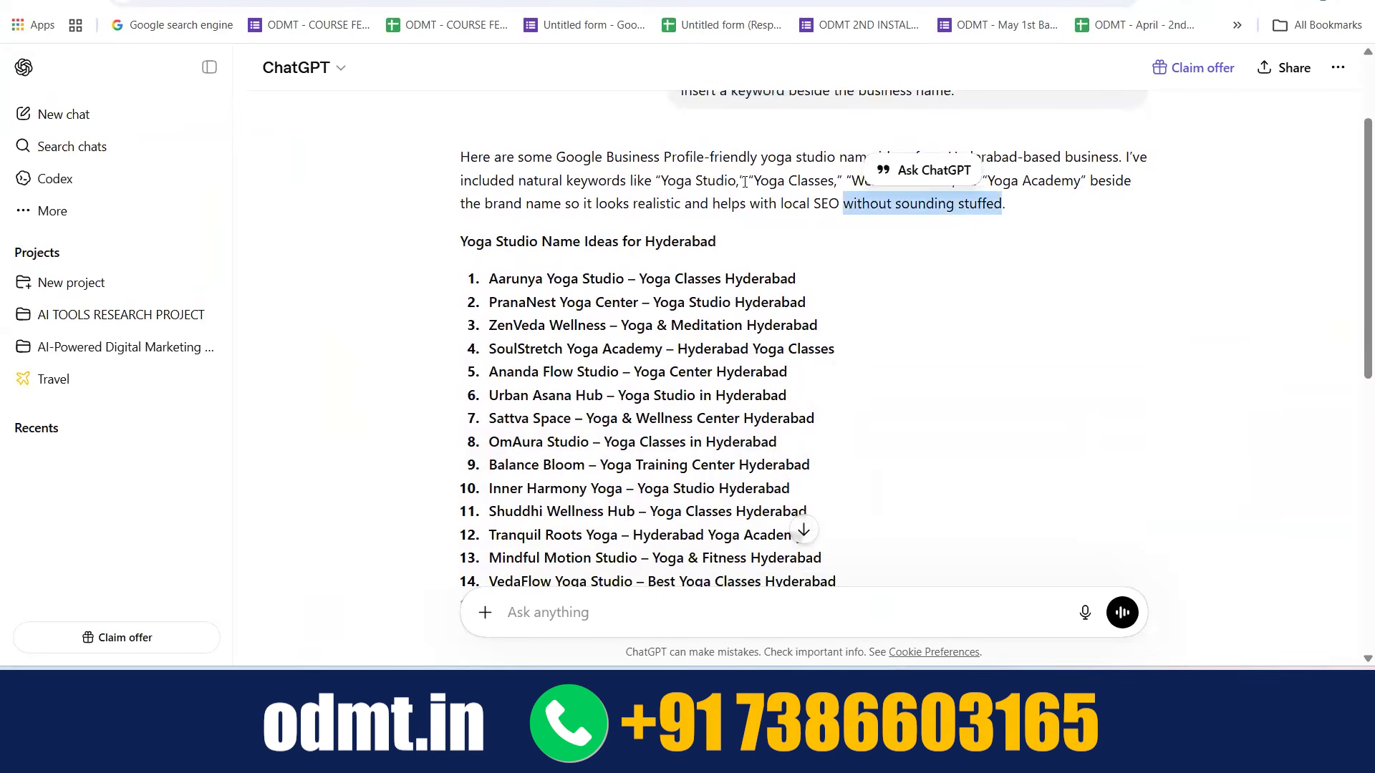
click(816, 188)
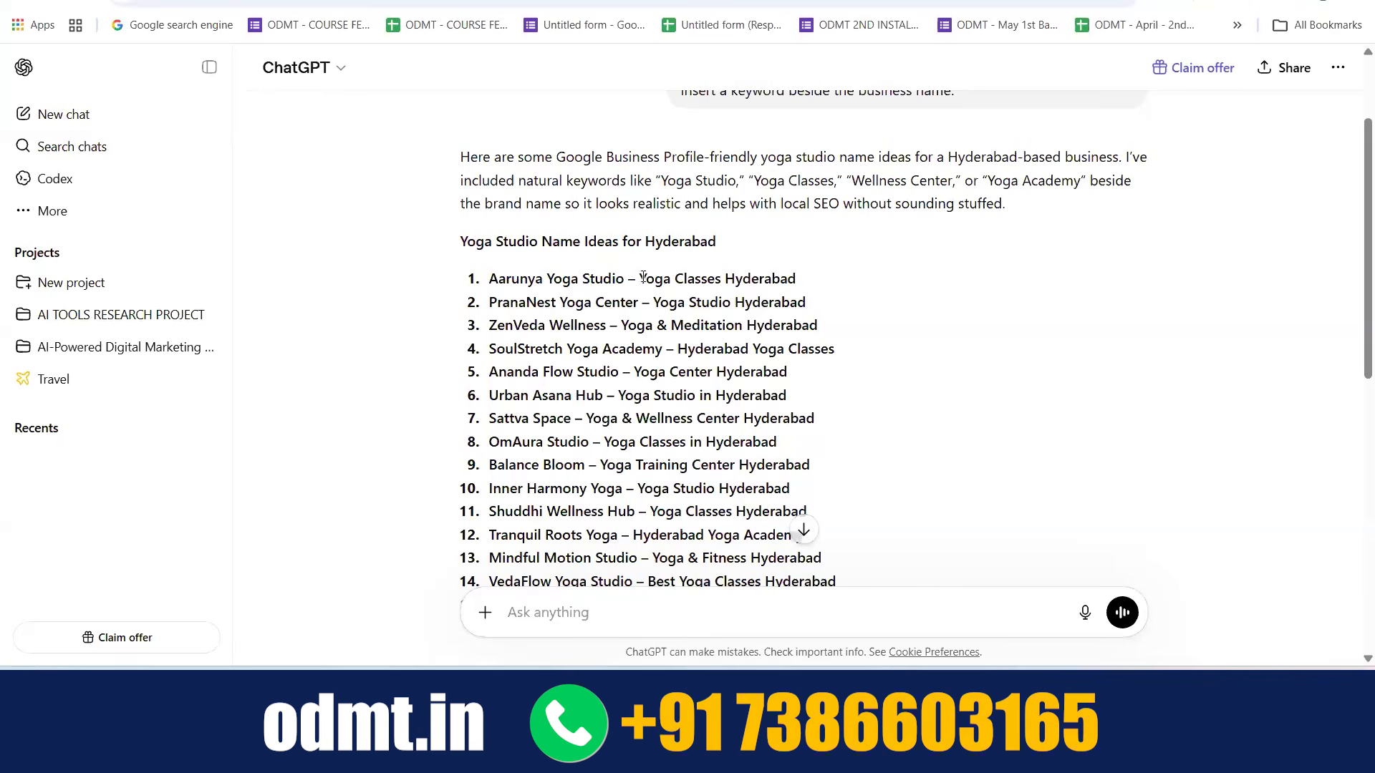
drag(636, 279, 742, 326)
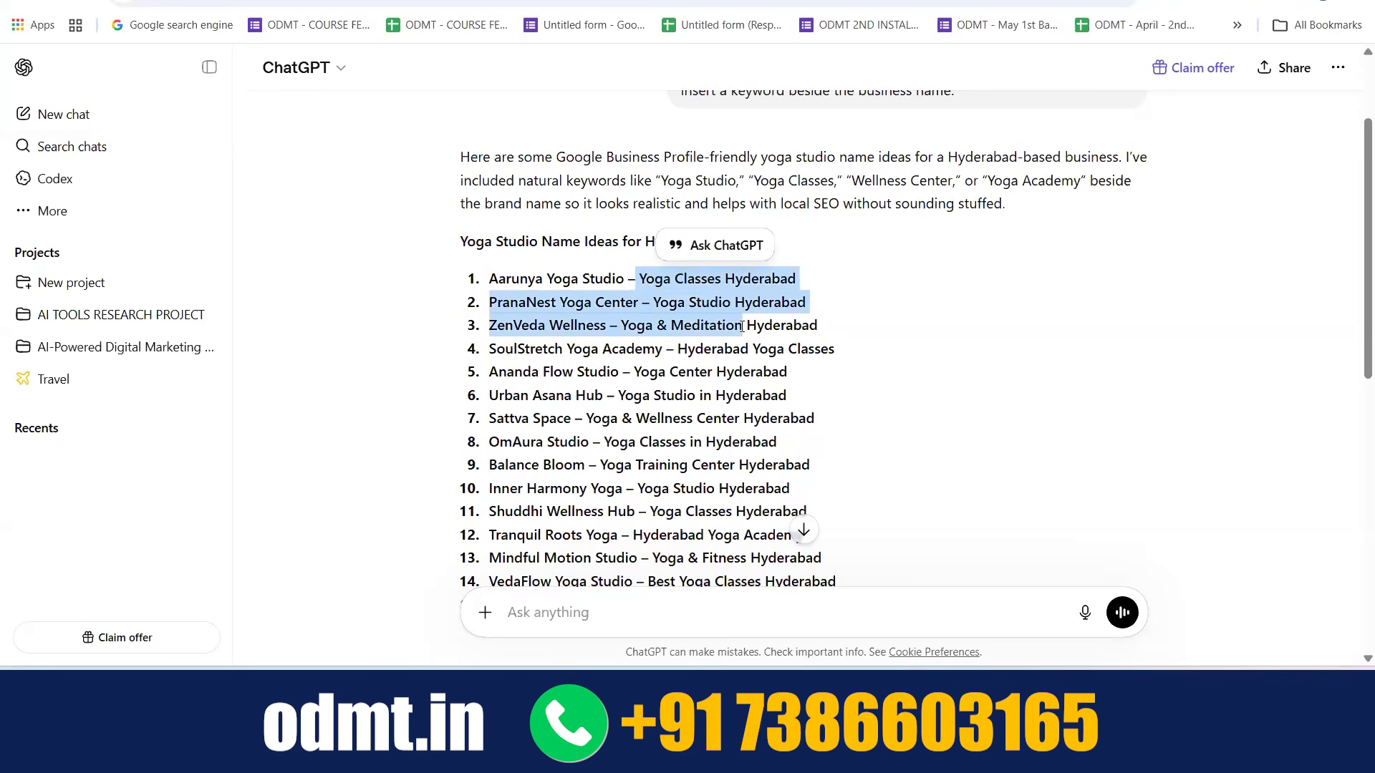
click(742, 326)
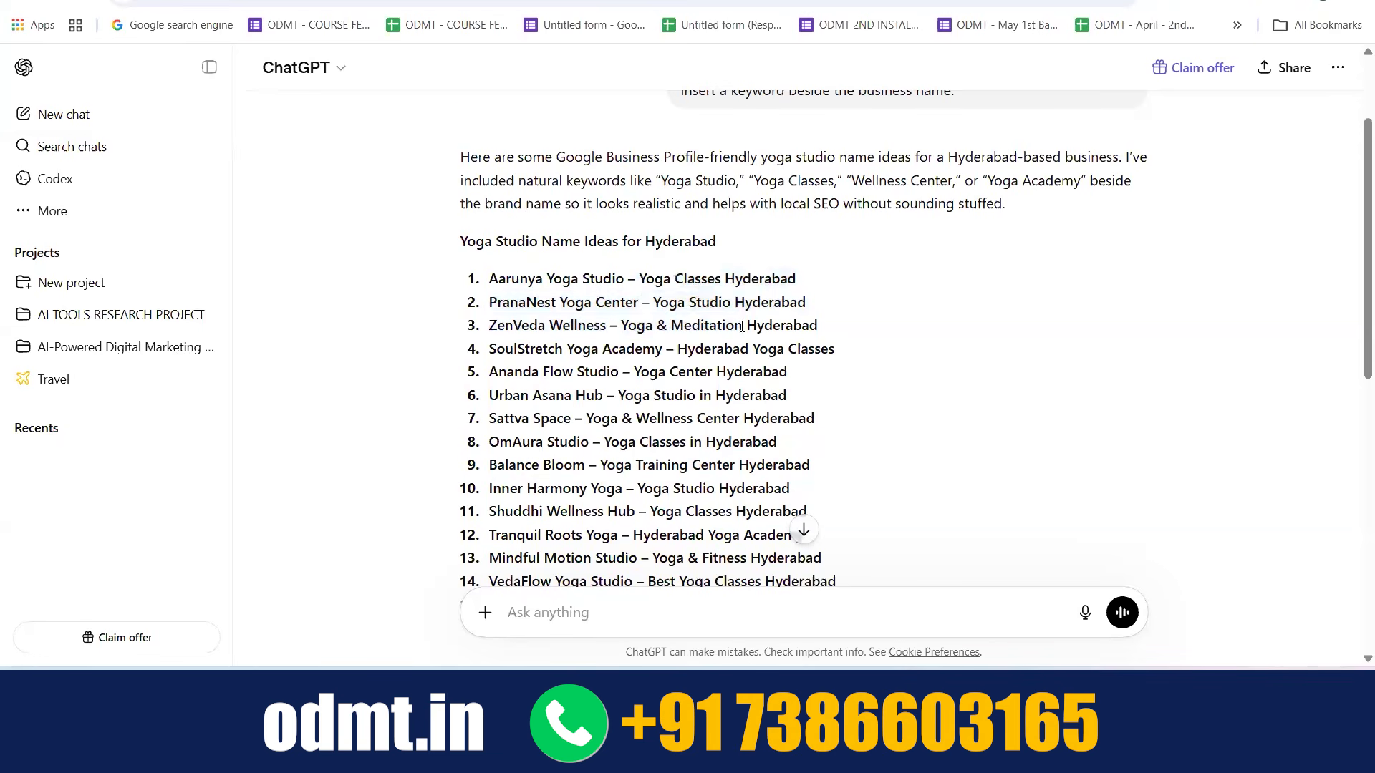
scroll(742, 327, down, 1)
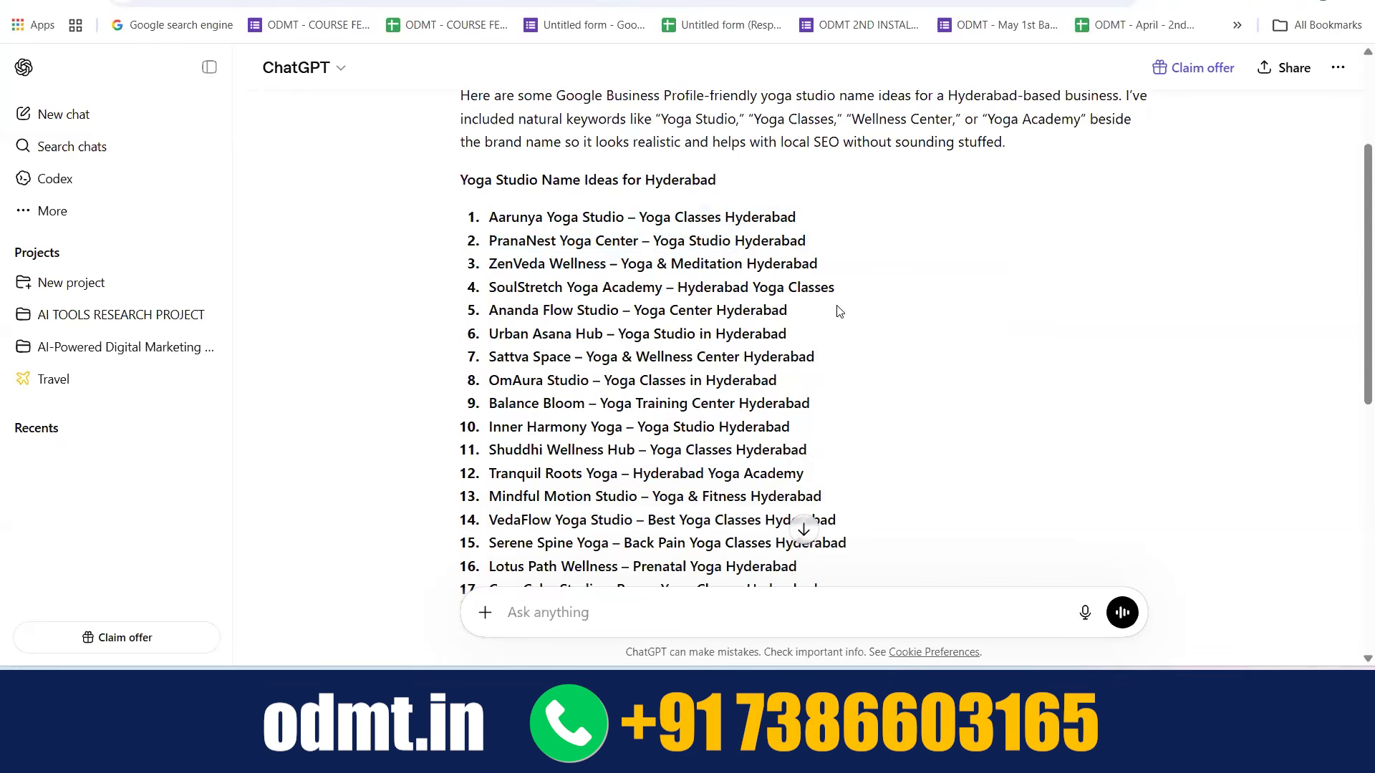
scroll(840, 312, down, 2)
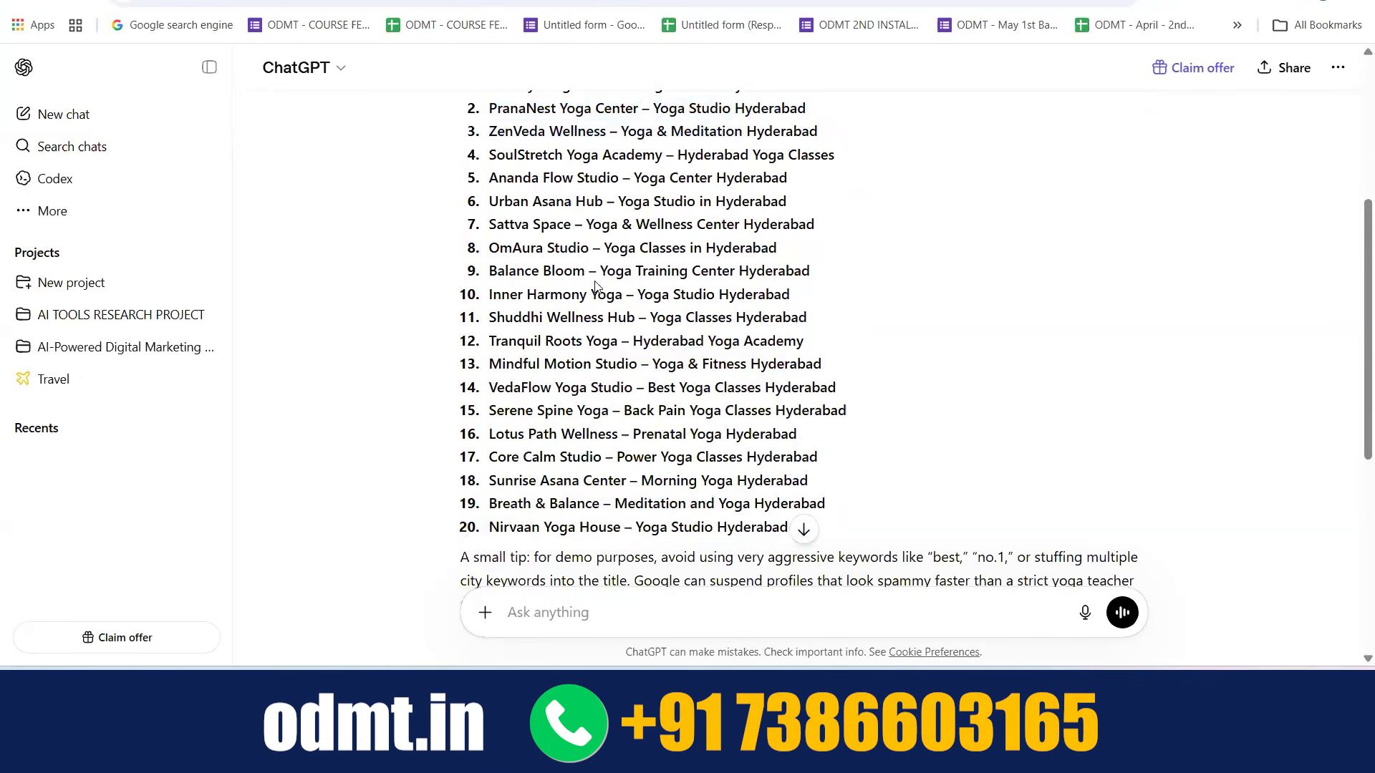
scroll(595, 286, up, 1)
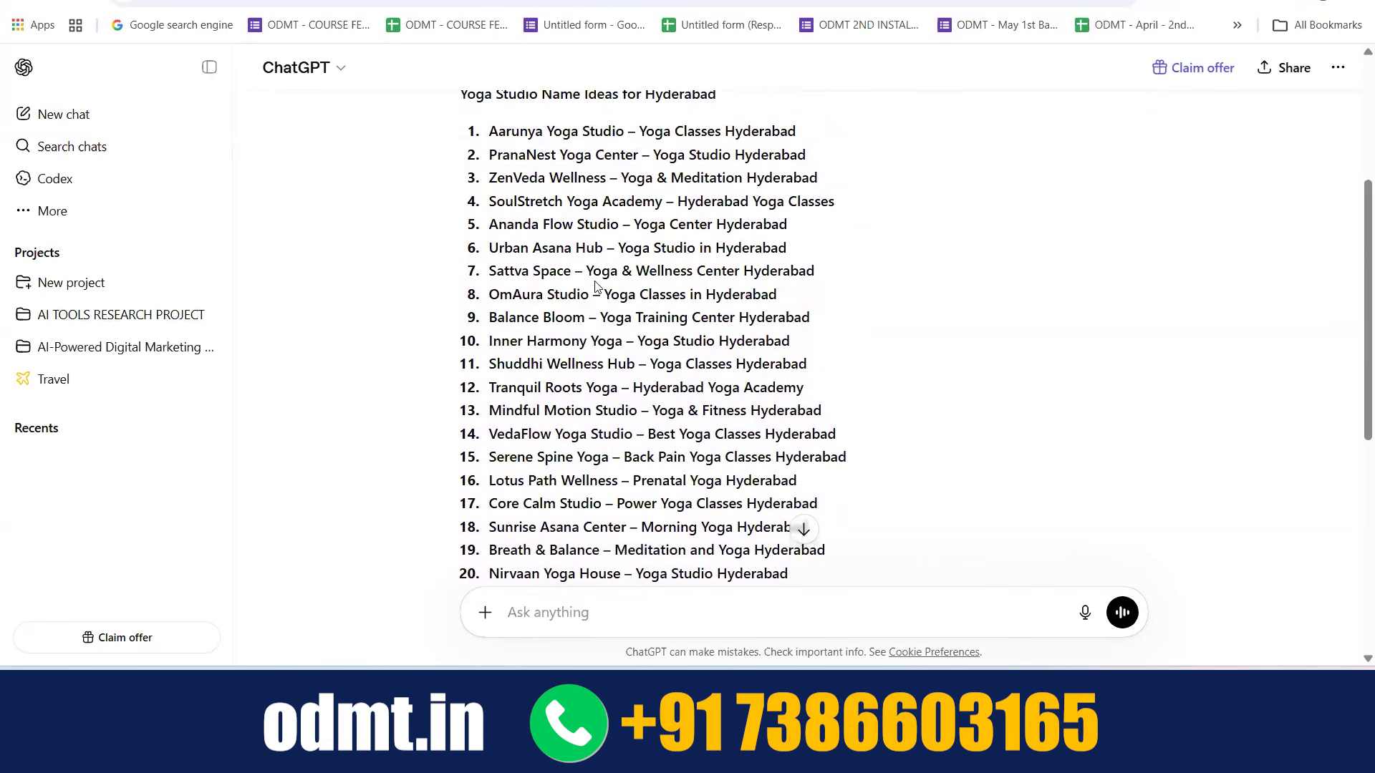
scroll(525, 257, up, 1)
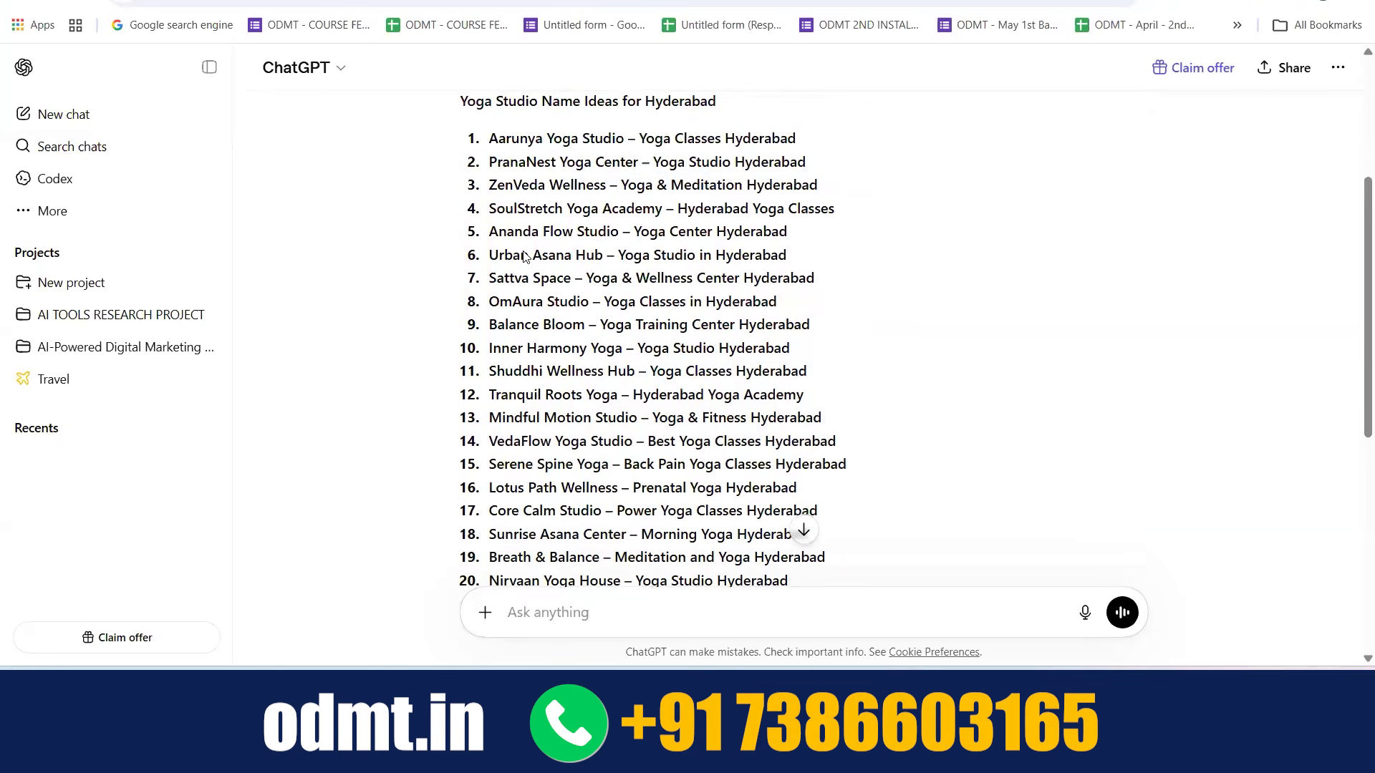
Copy "Aarunya Yoga Studio – Yoga Classes Hyderabad" into the Google Business Profile form as the name of a new business
drag(490, 140, 793, 141)
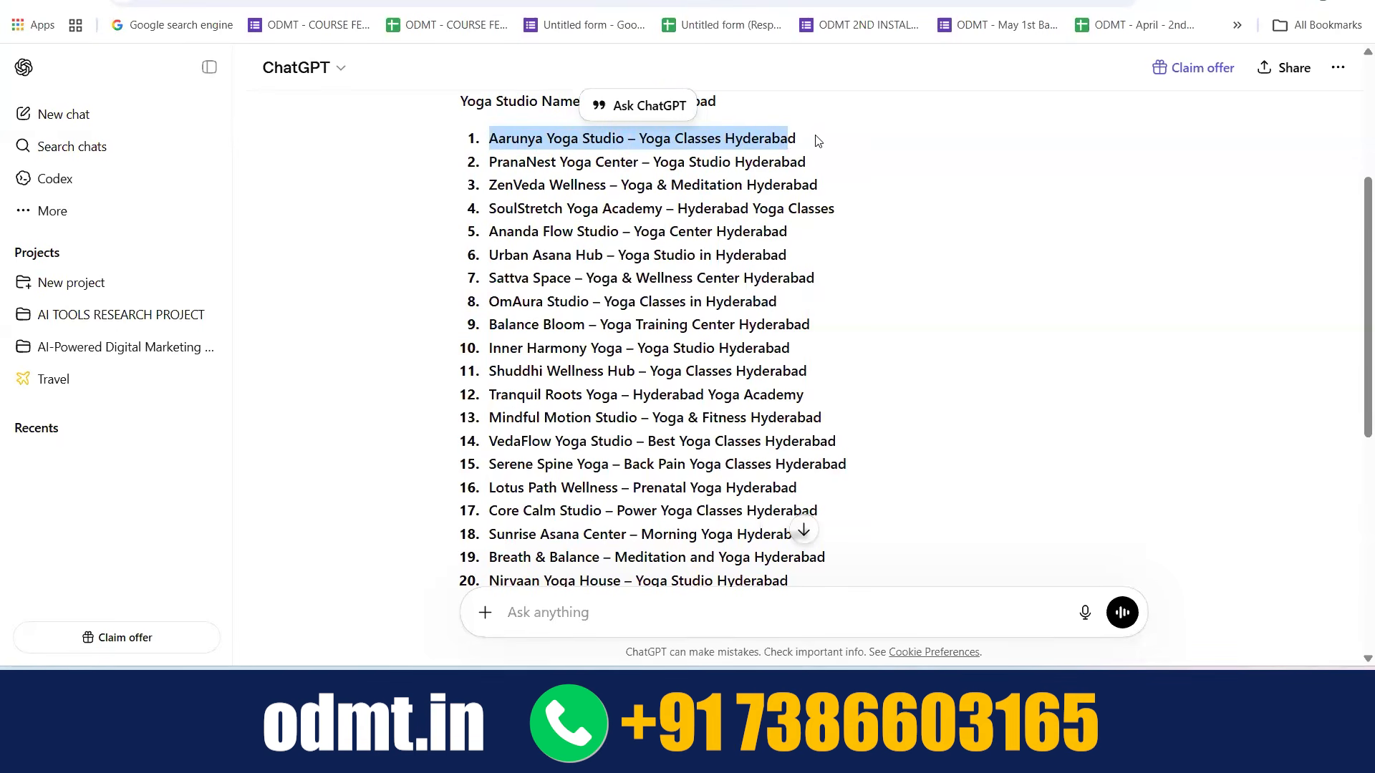
drag(802, 139, 508, 140)
key(ctrl+c)
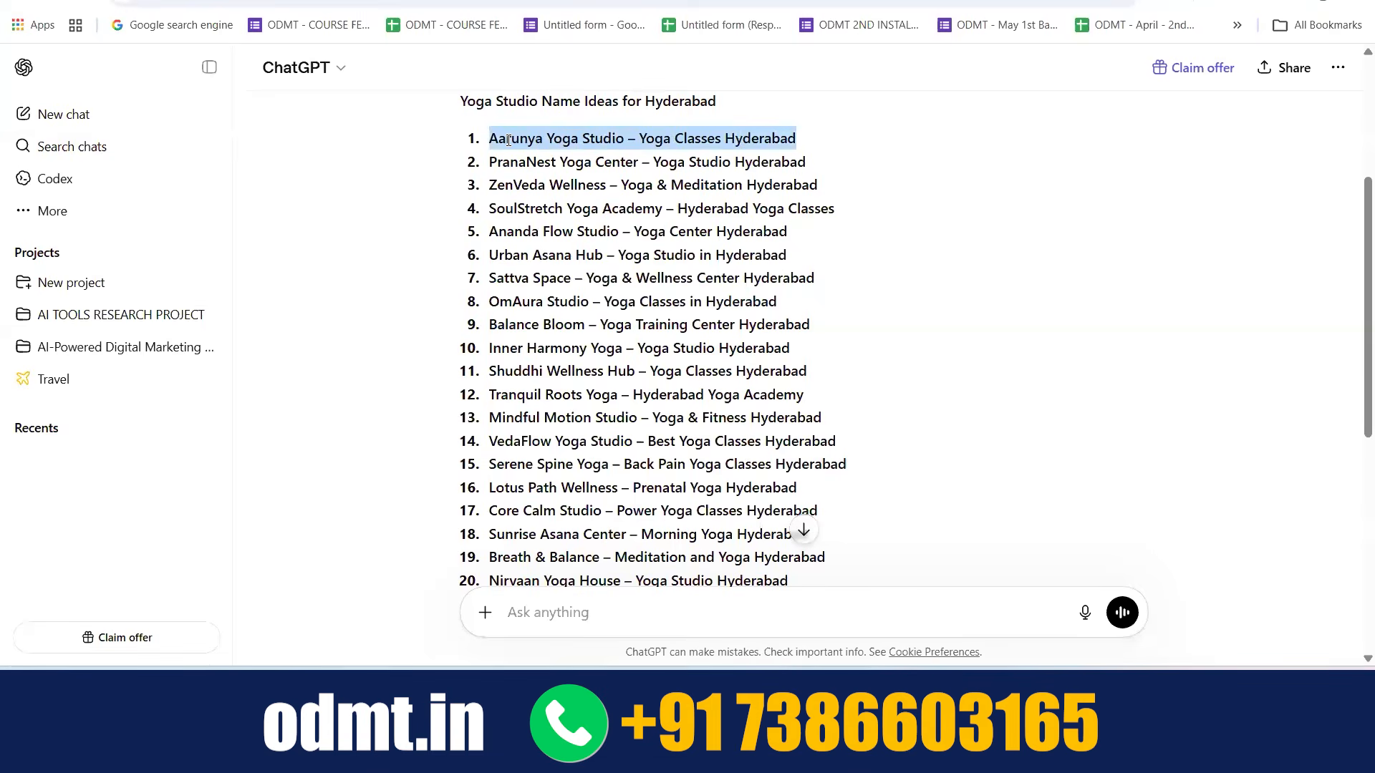
key(ctrl+Tab)
key(ctrl+v)
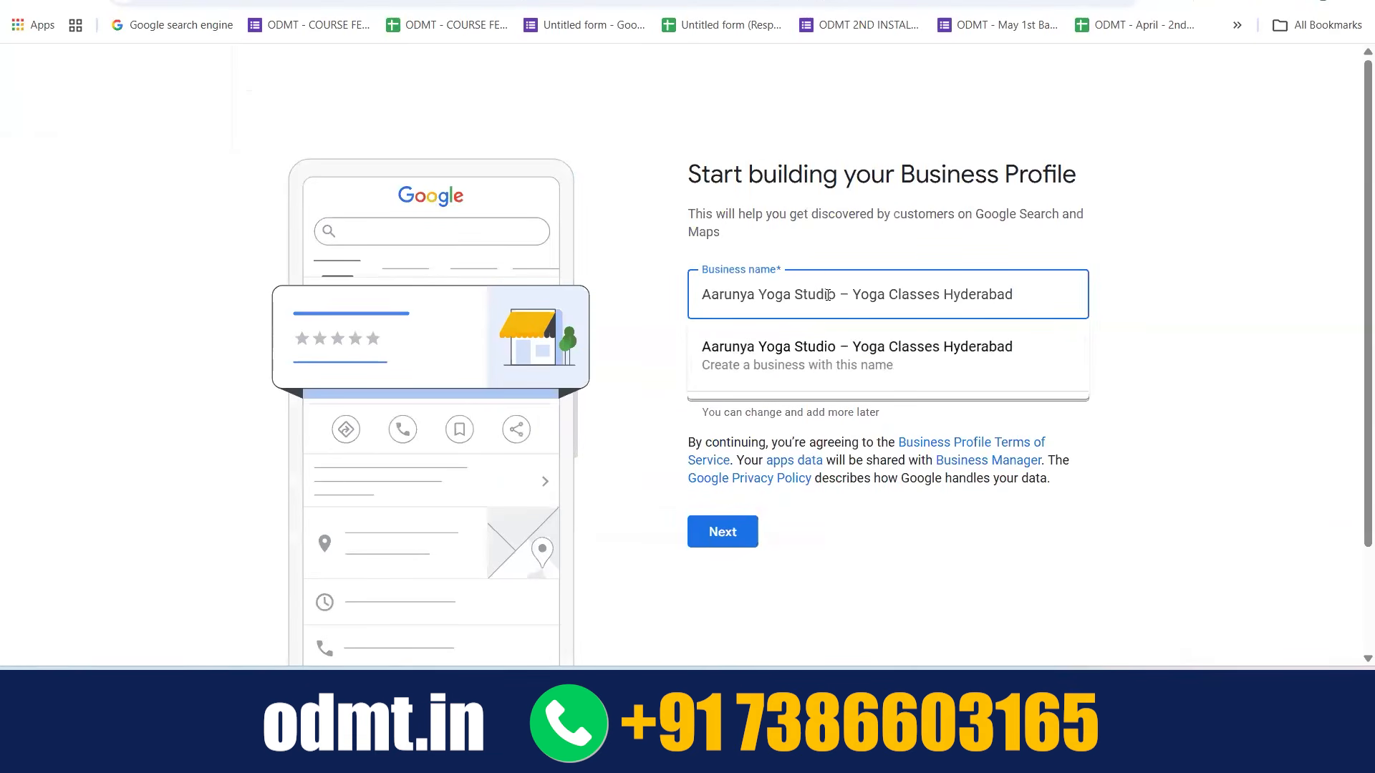
click(785, 359)
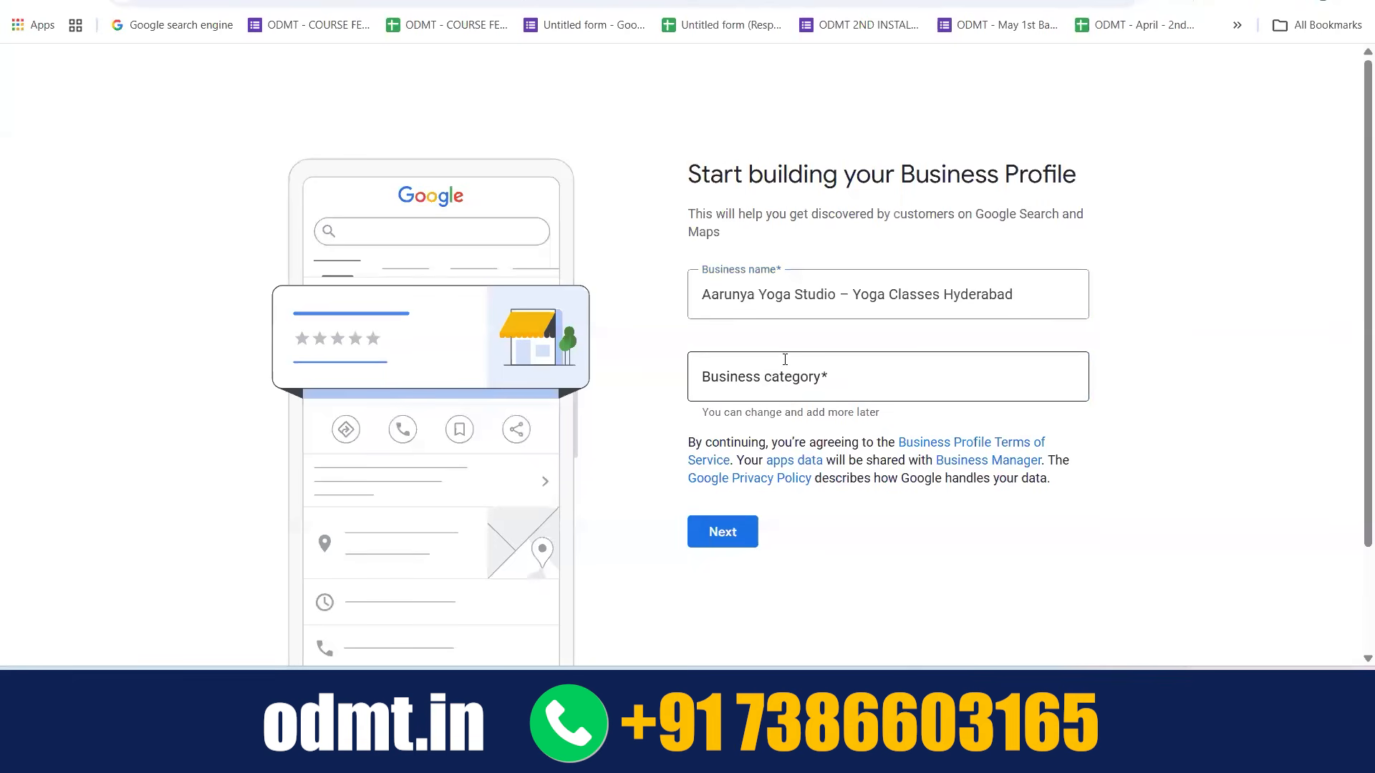
Set the business category to Yoga studio and continue to the location question
click(766, 385)
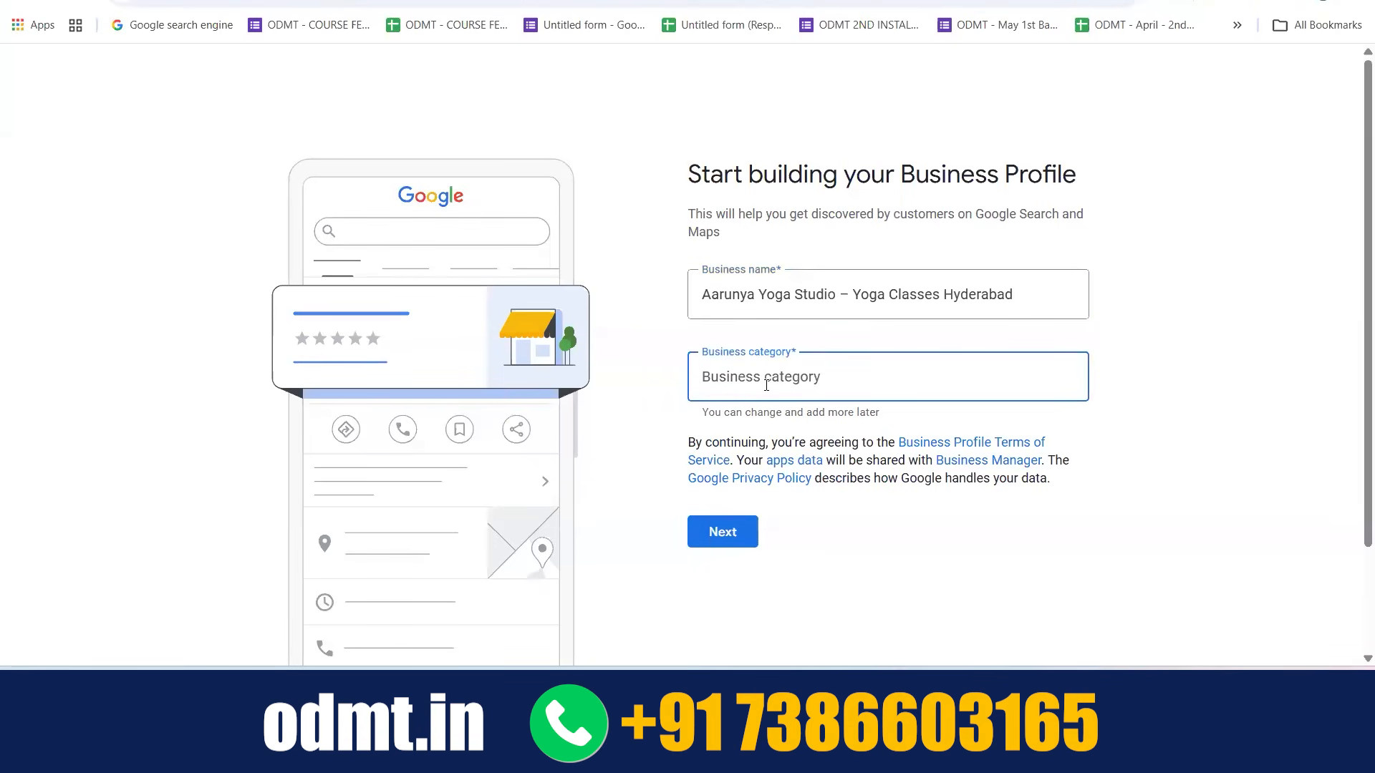
text(Yoga)
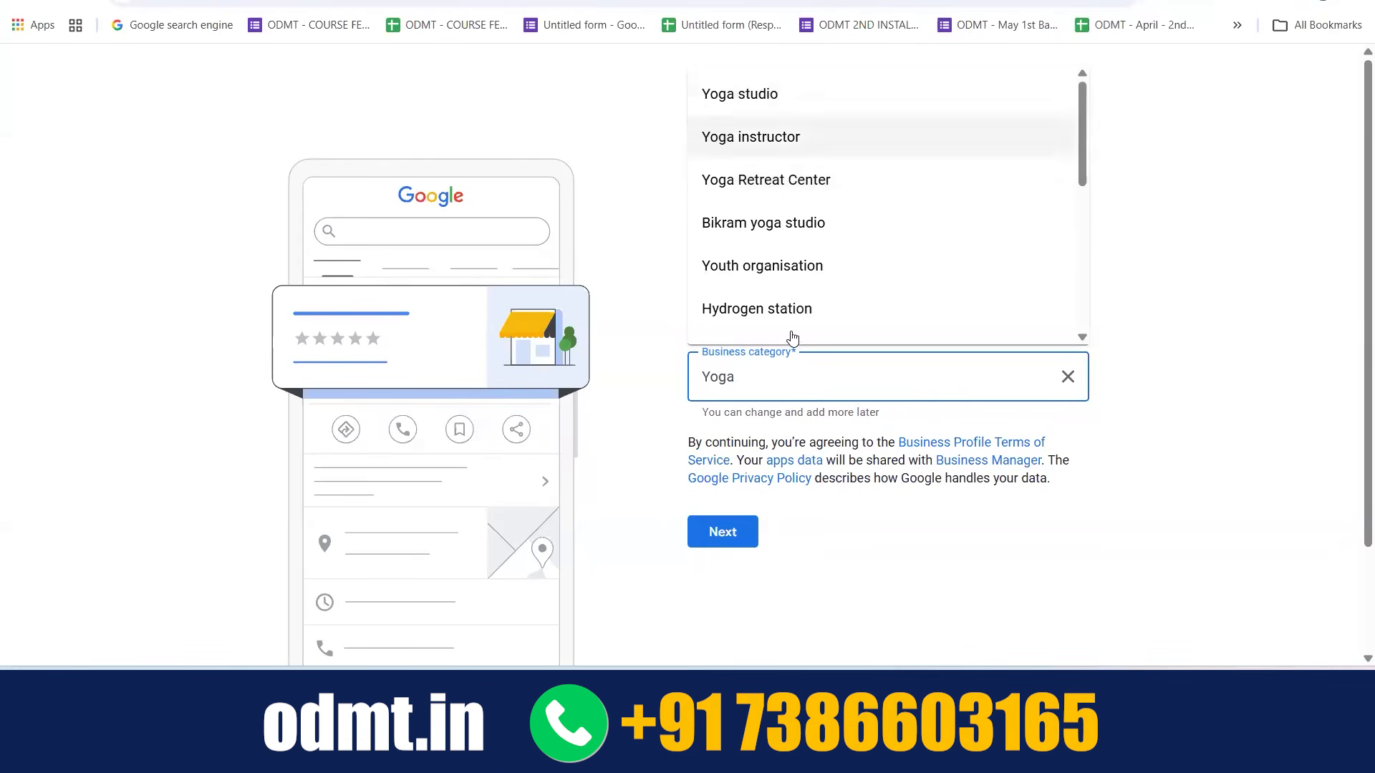
click(747, 93)
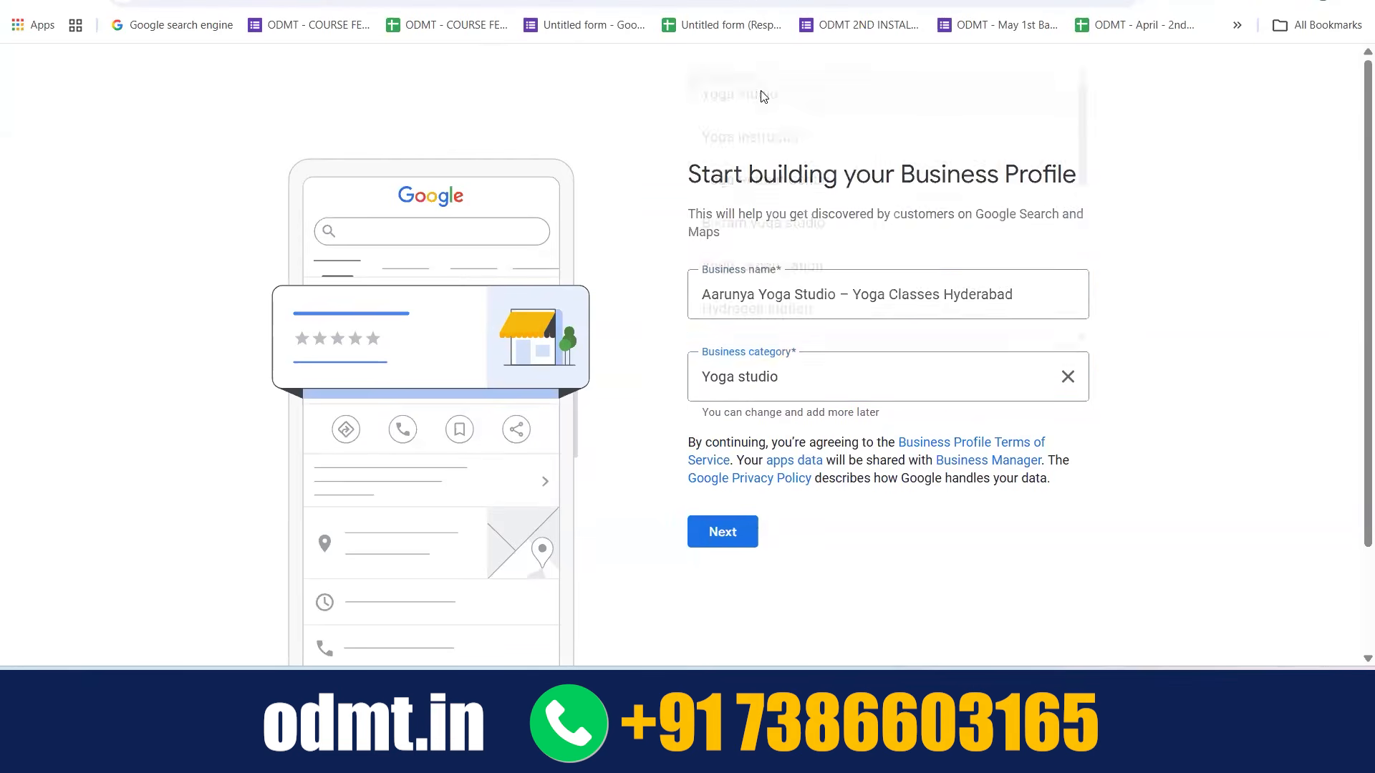
scroll(737, 381, down, 2)
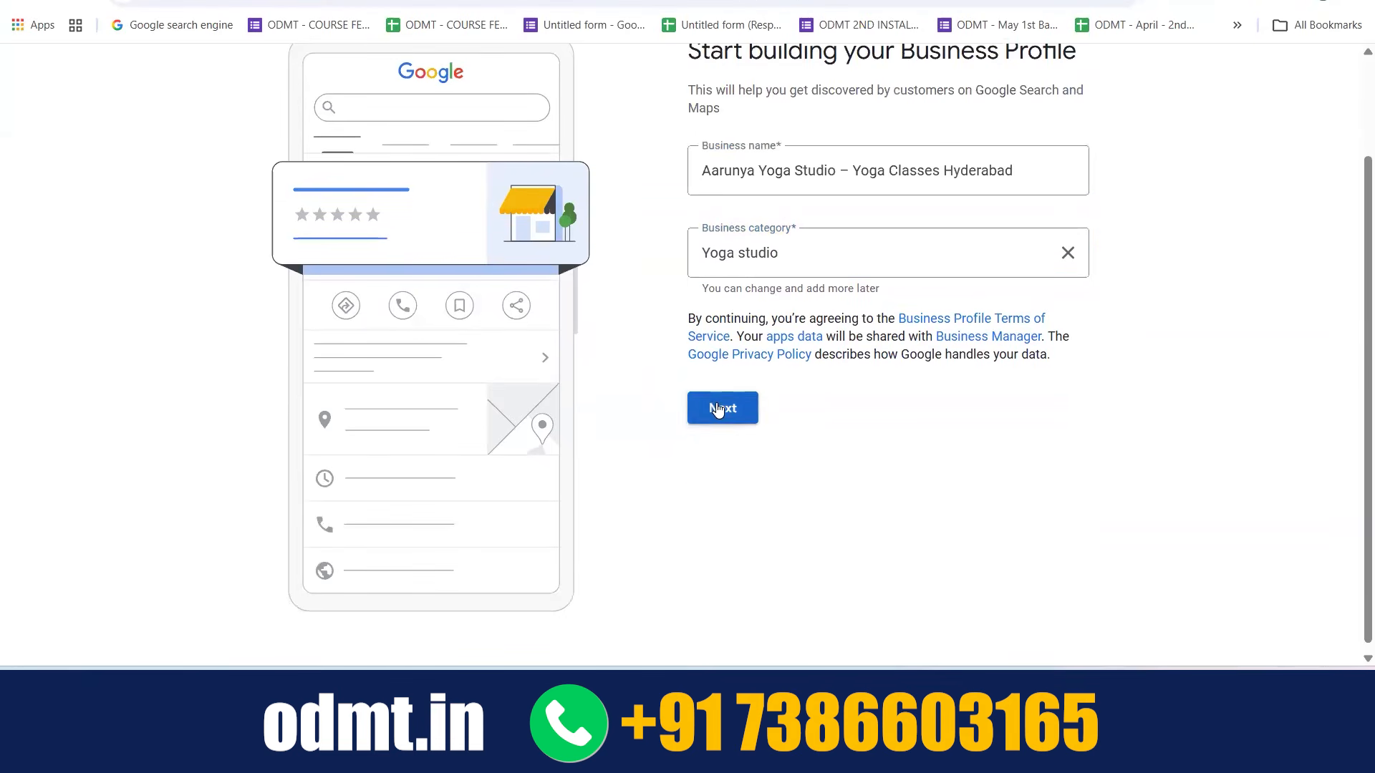
click(720, 409)
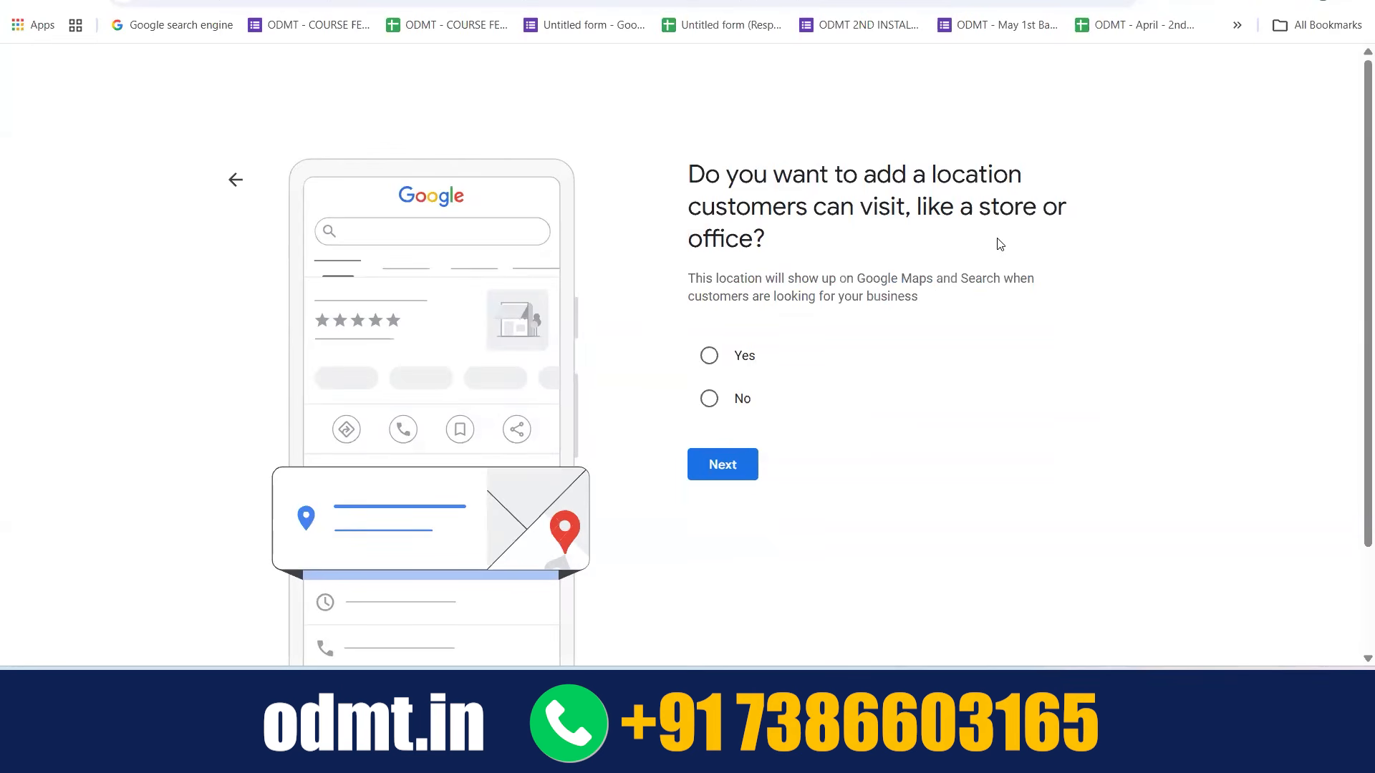
Answer Yes to adding a location customers can visit
click(709, 356)
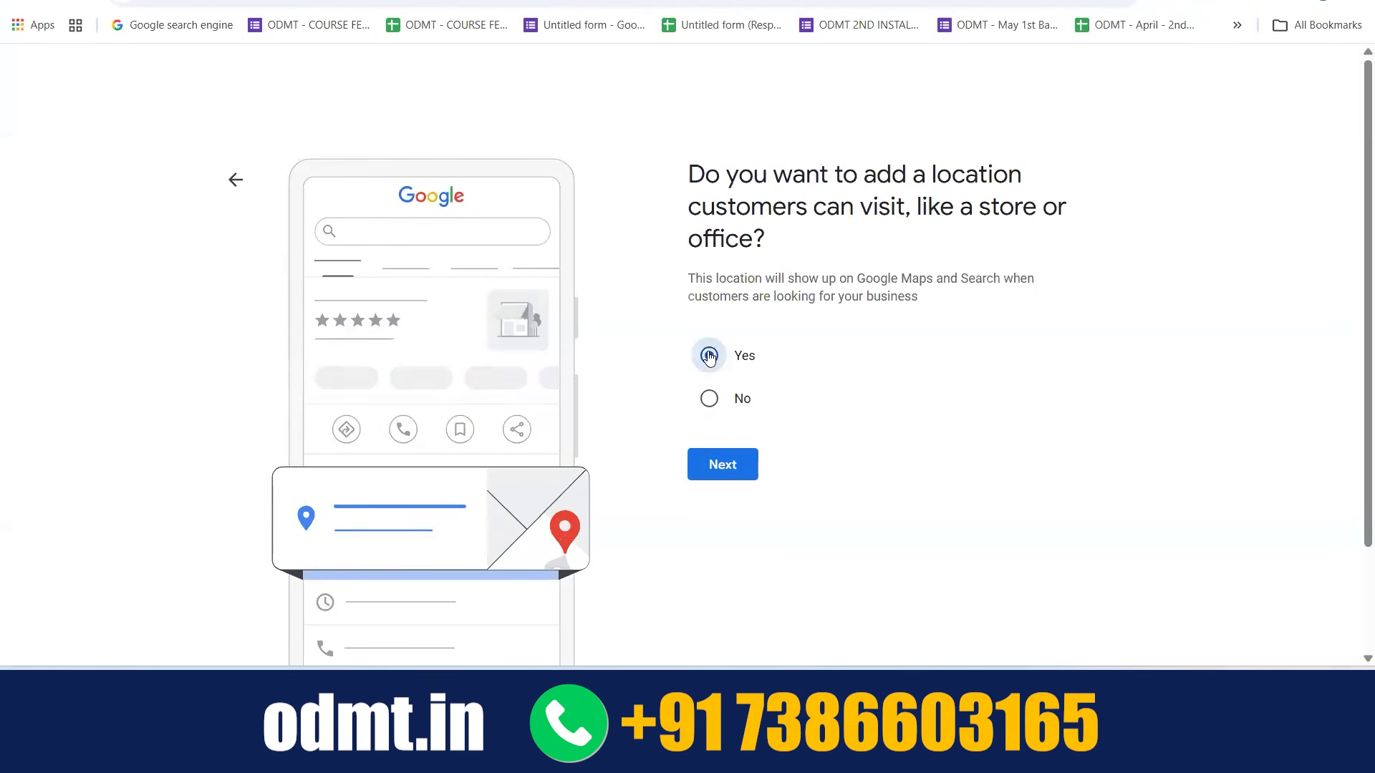
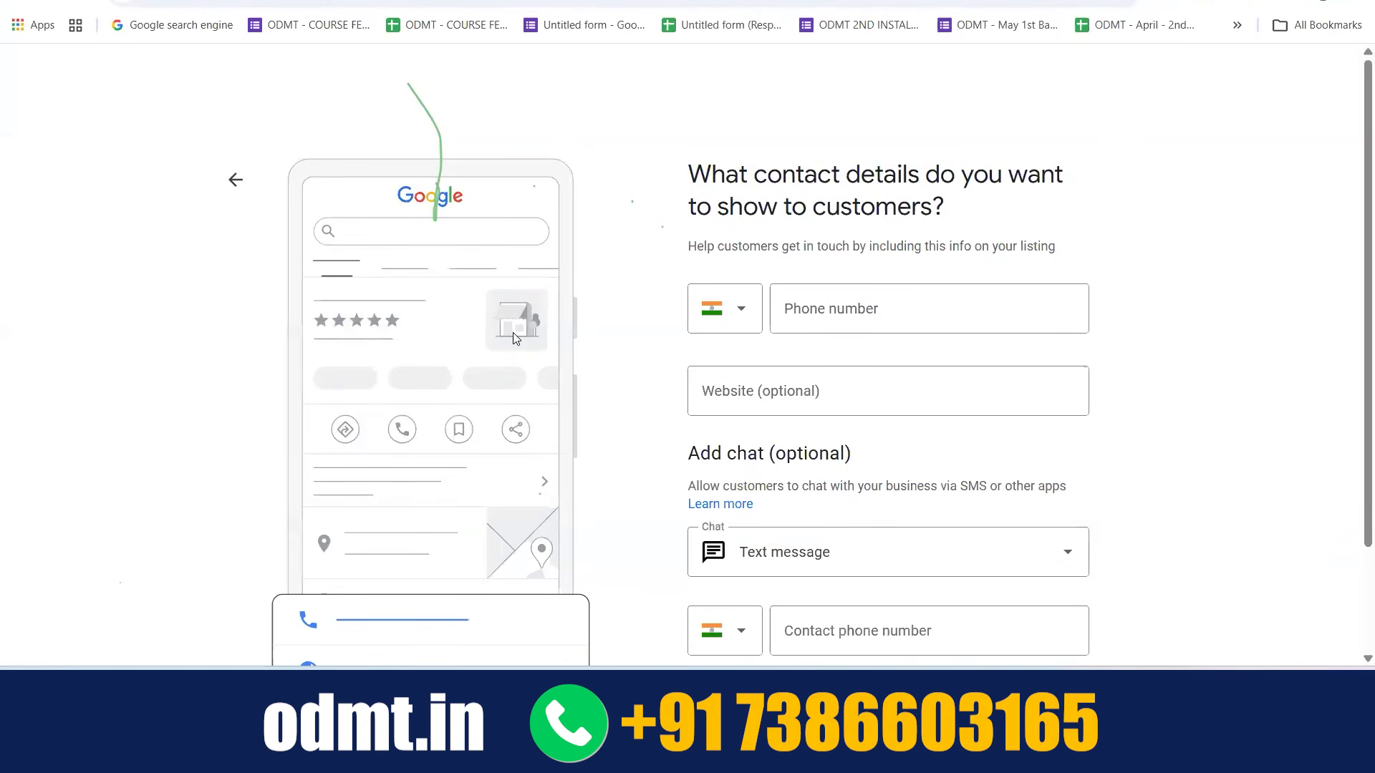
Enter the business phone number in the contact details form
click(813, 289)
key(ctrl+v)
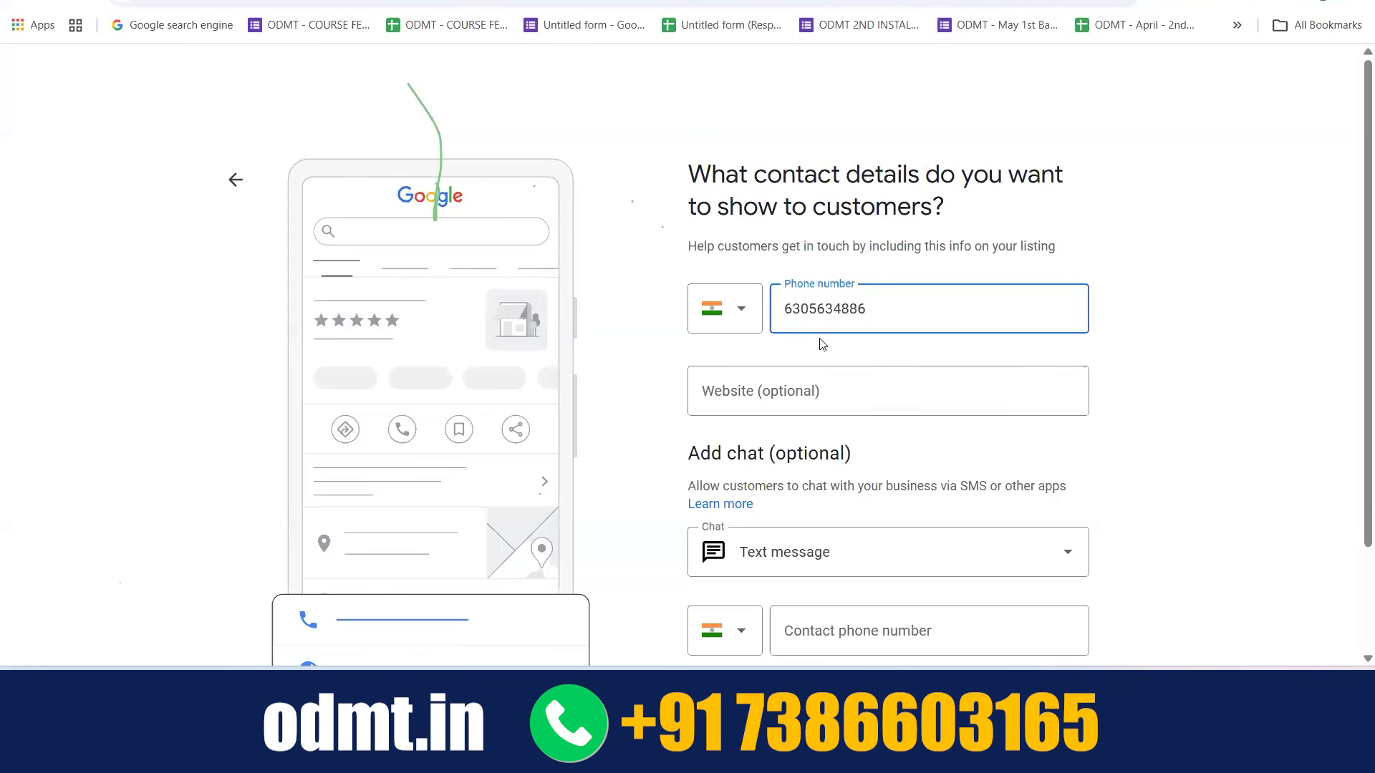
click(809, 376)
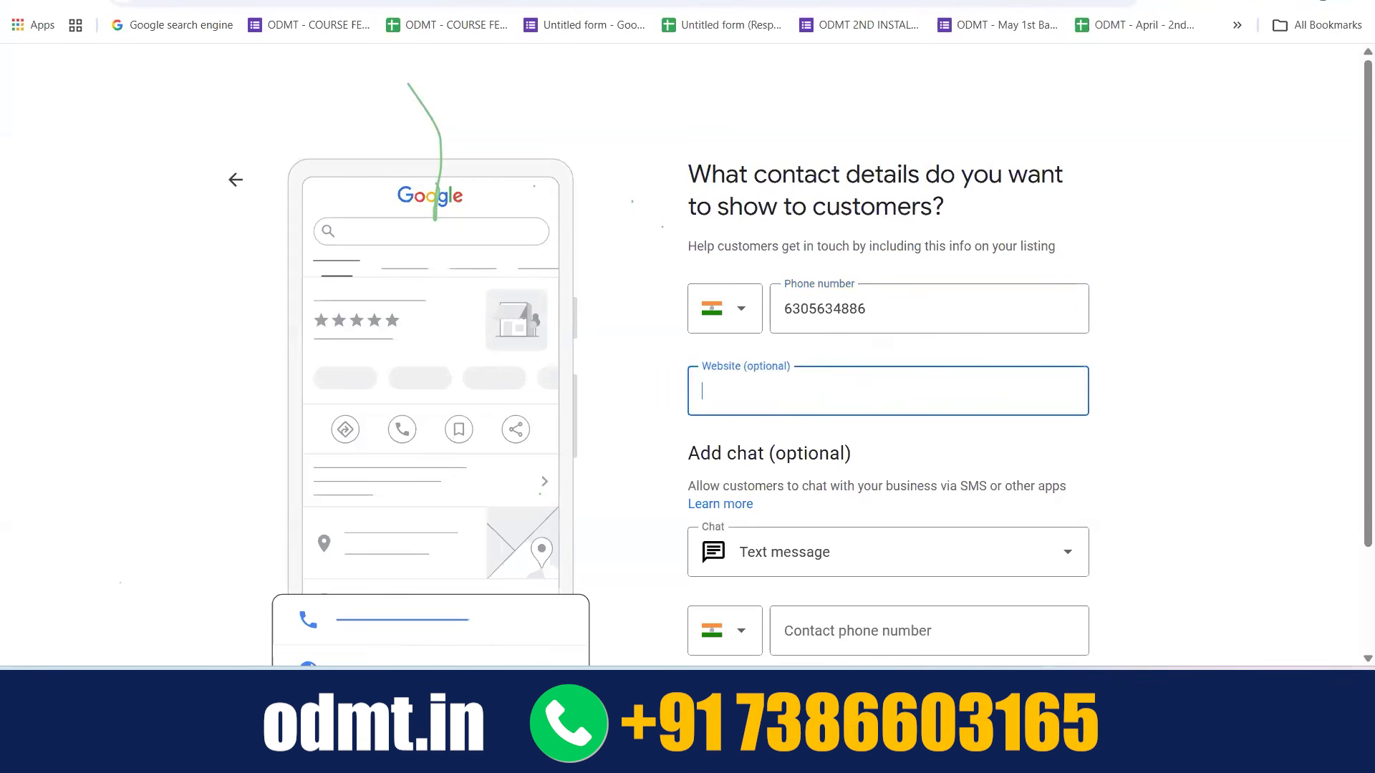
Examine the website, call and phone details on the Flight Paradise Restaurant listing in the restaurant search results
click(351, 2)
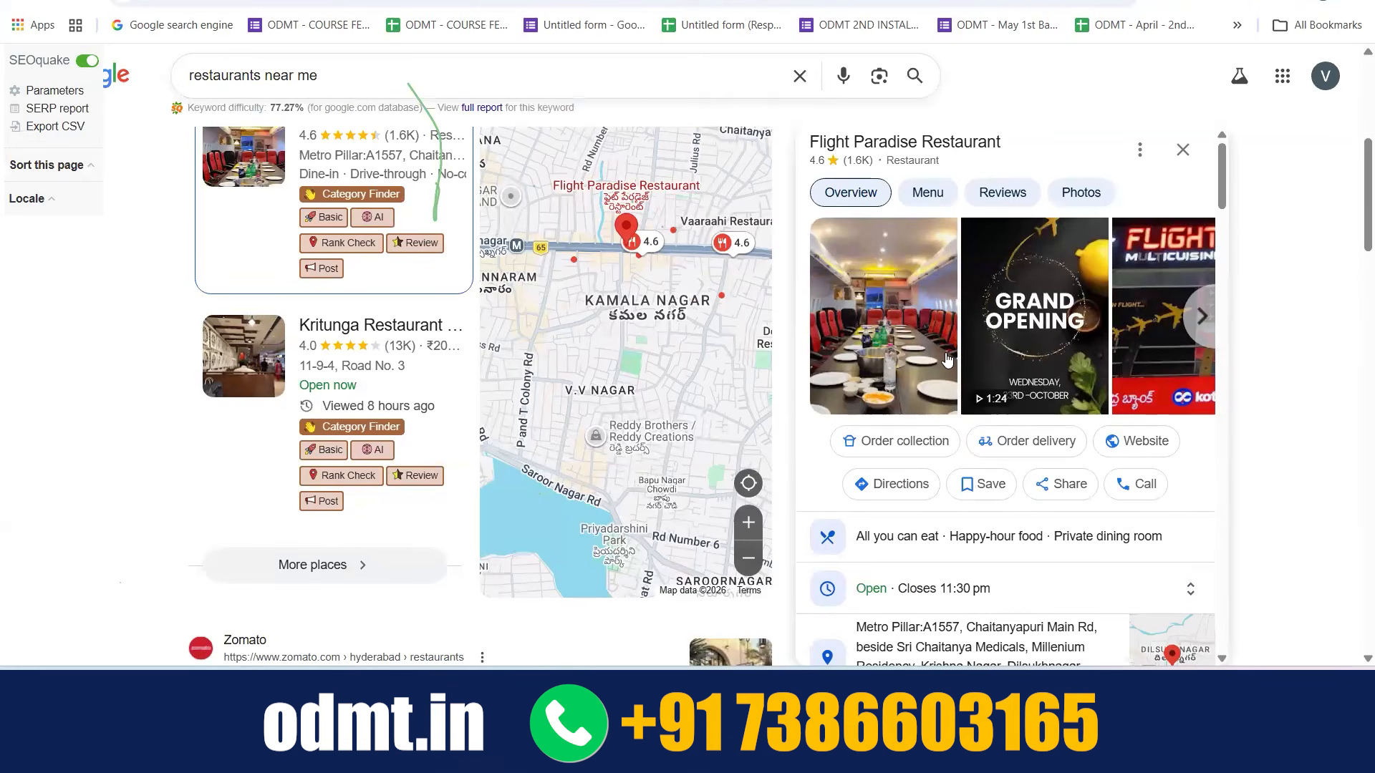
scroll(968, 354, down, 3)
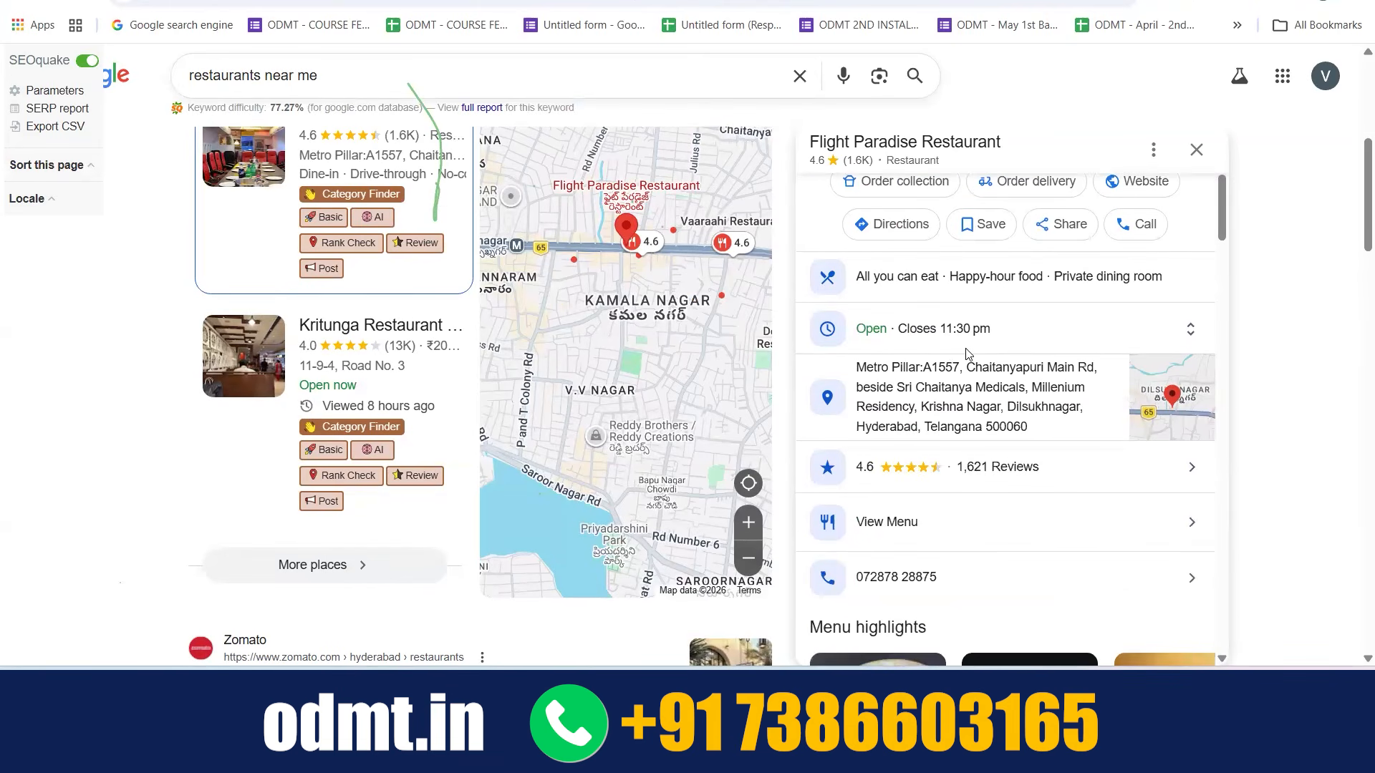
scroll(948, 413, down, 3)
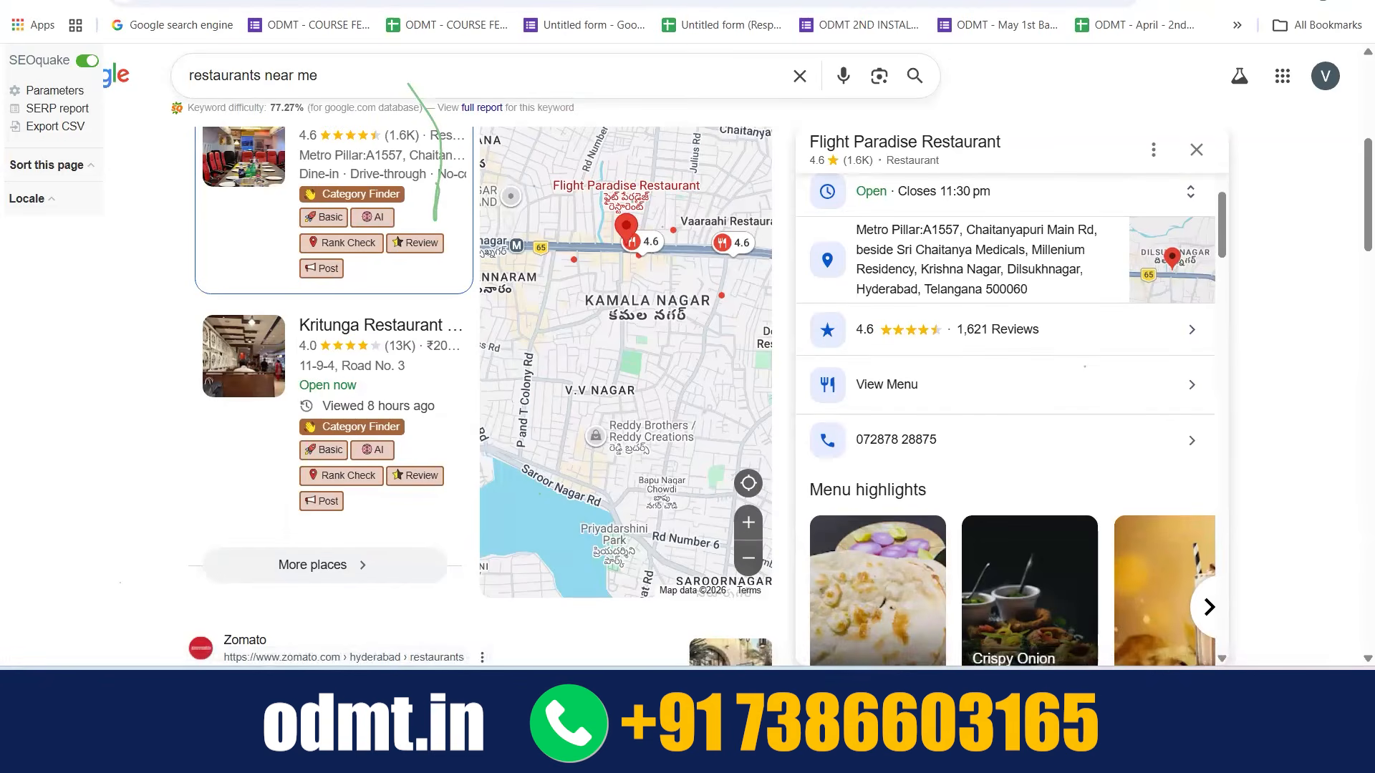
Search Google for "ac technician near me" and compare the phone numbers and website links of the listed businesses
key(ctrl+t)
text(ac tec)
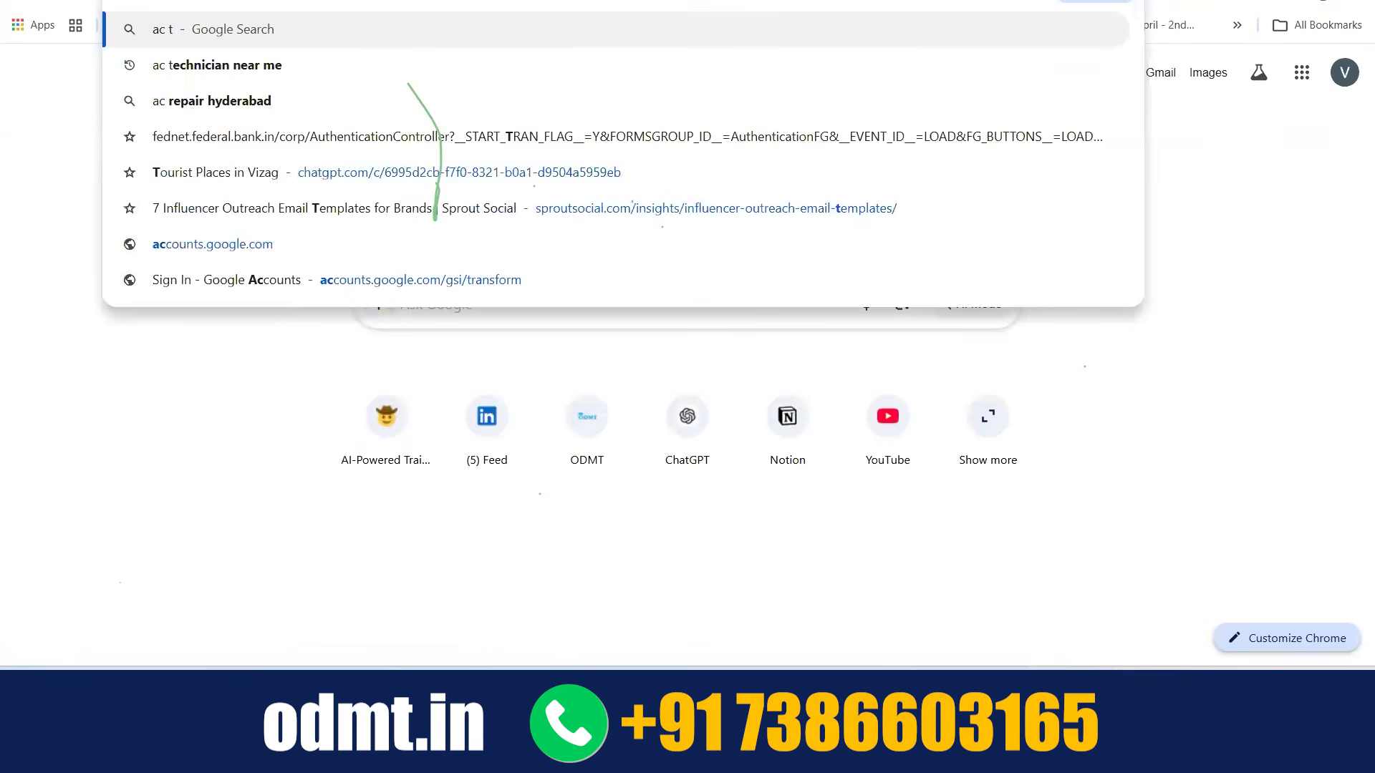
key(Return)
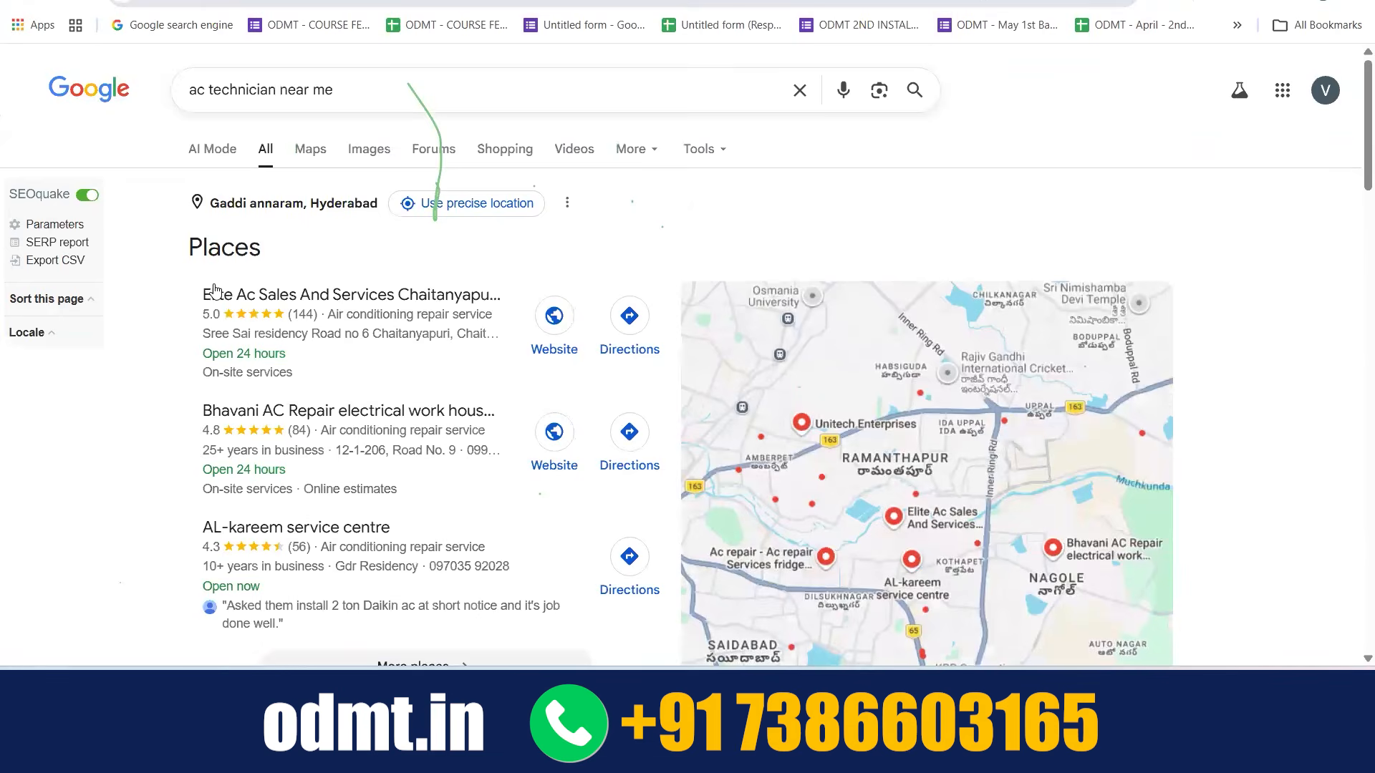
scroll(213, 289, down, 3)
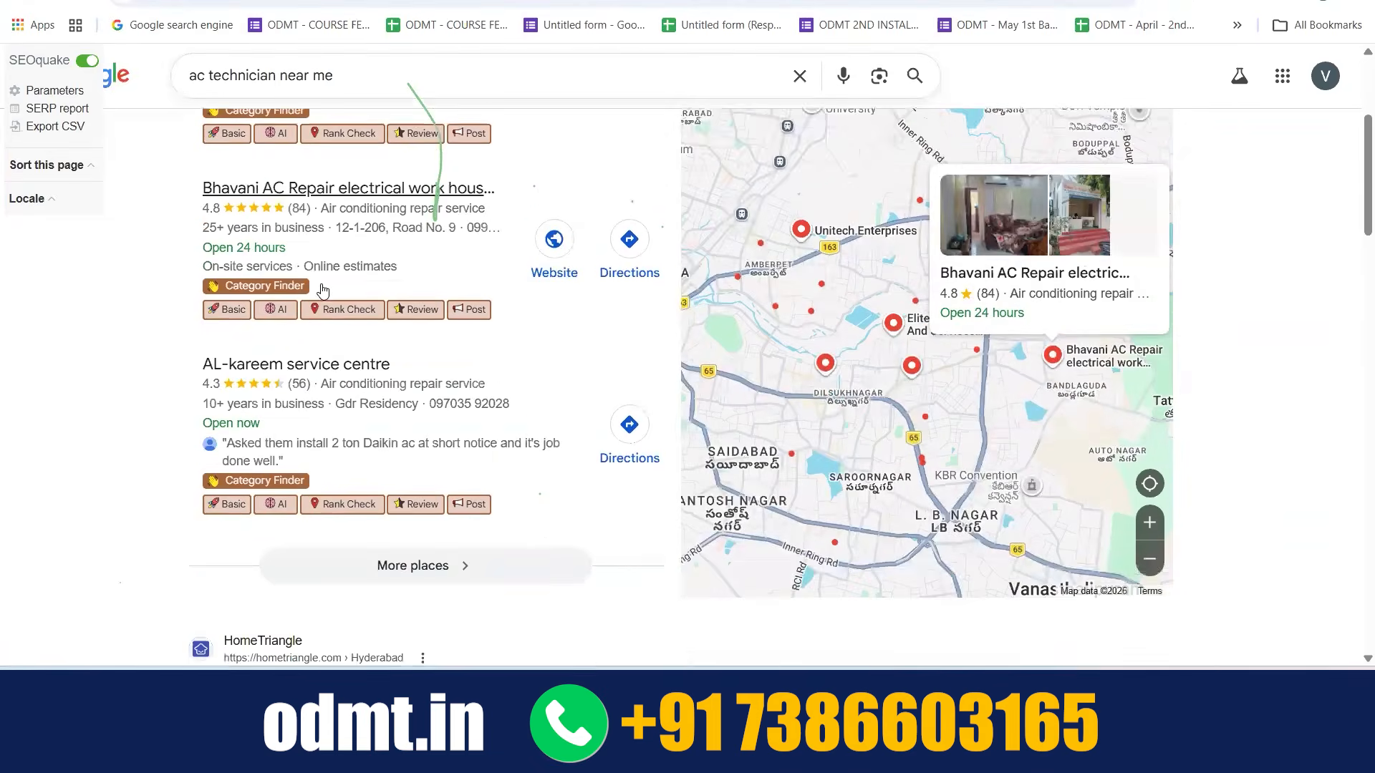
scroll(324, 289, down, 2)
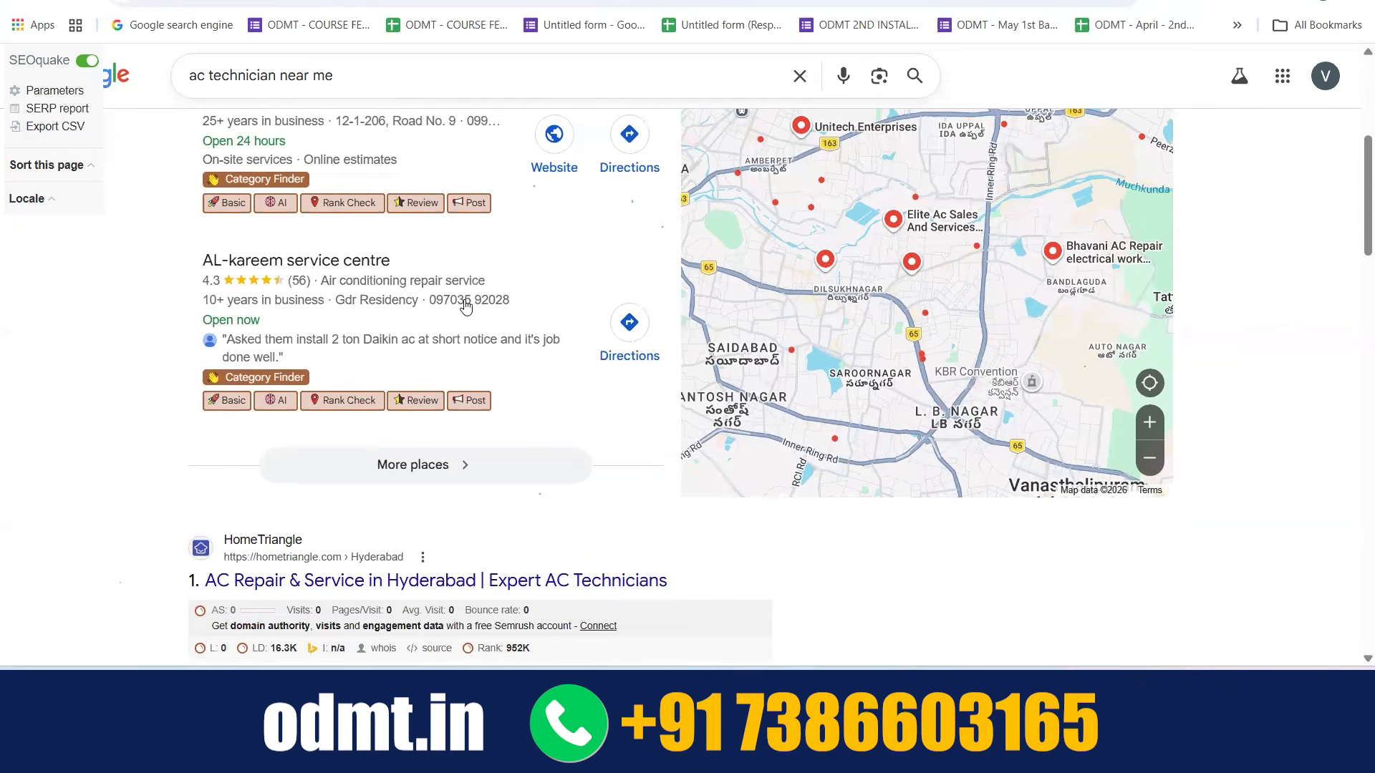
mouse_move(430, 332)
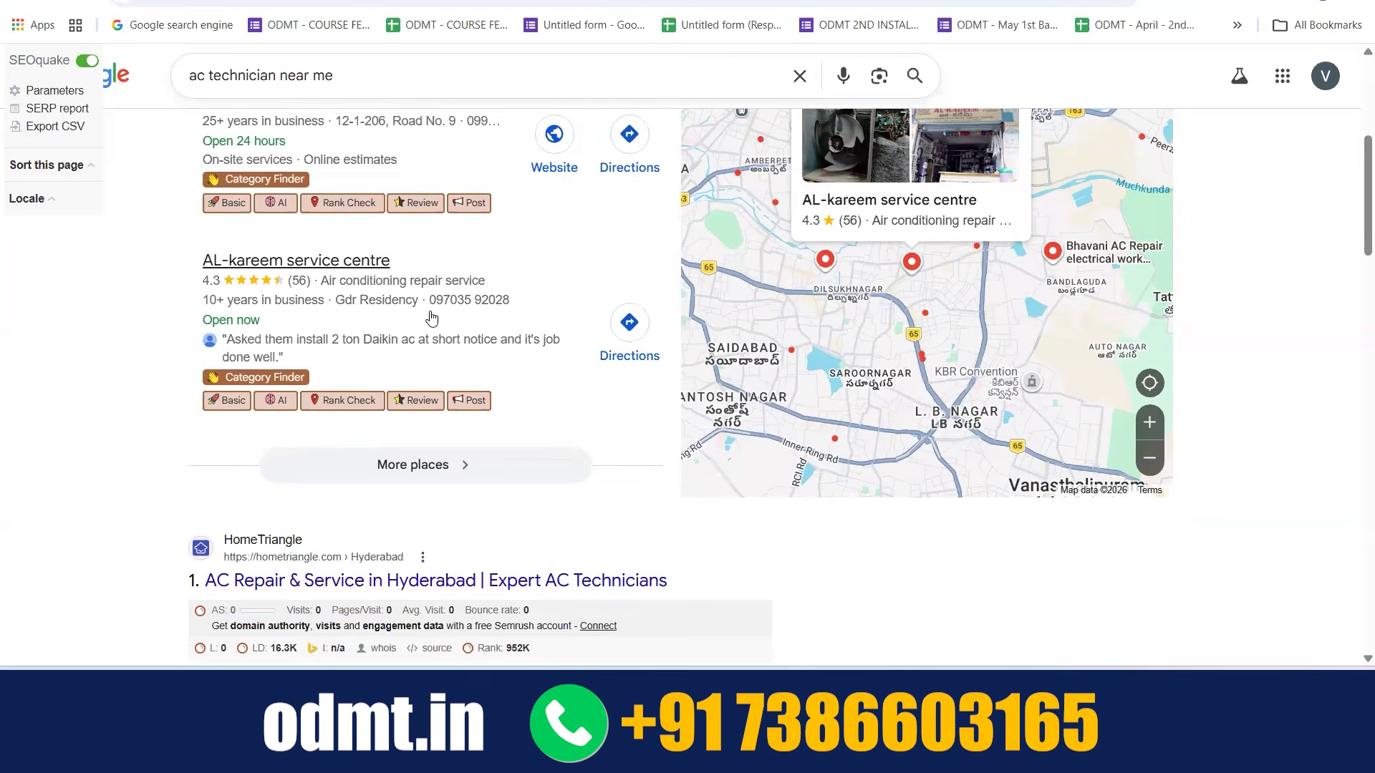
scroll(431, 318, up, 3)
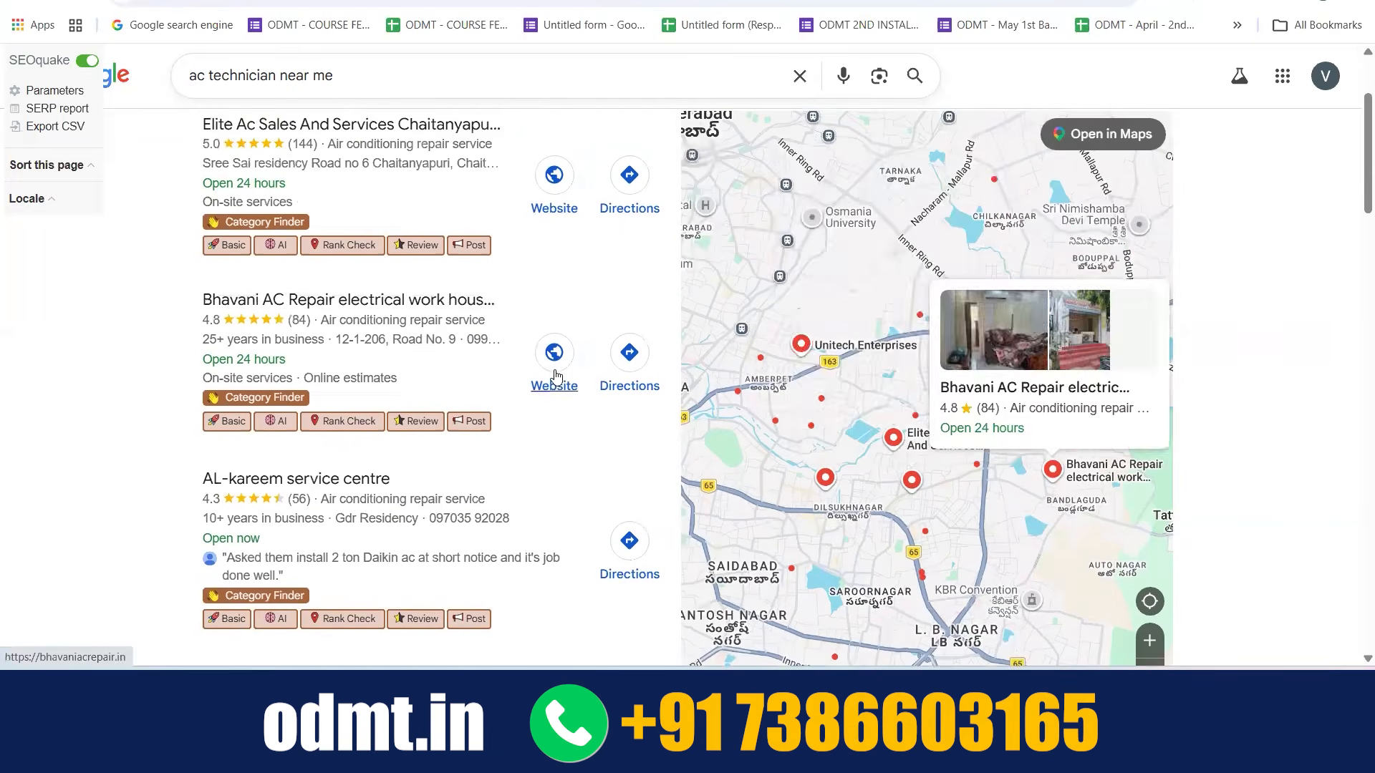
scroll(560, 358, down, 2)
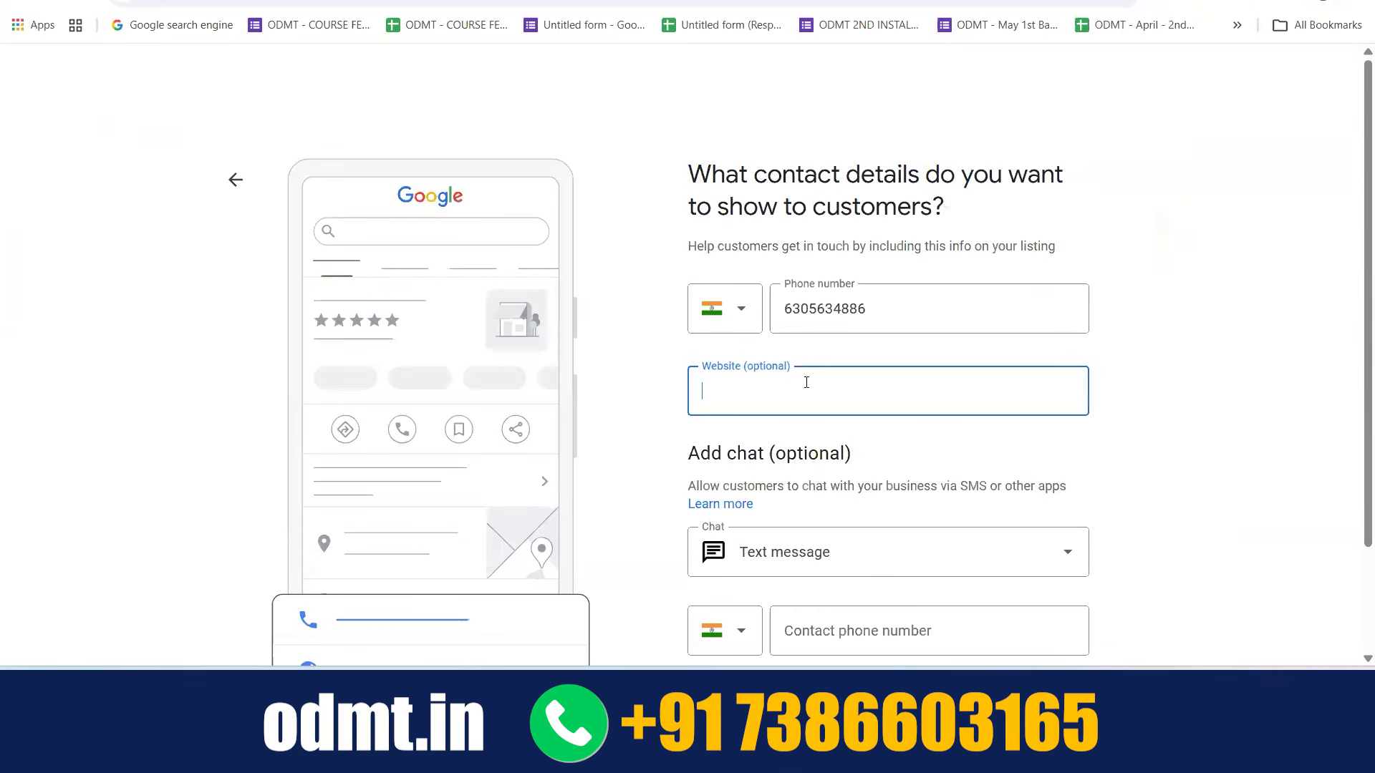
click(541, 368)
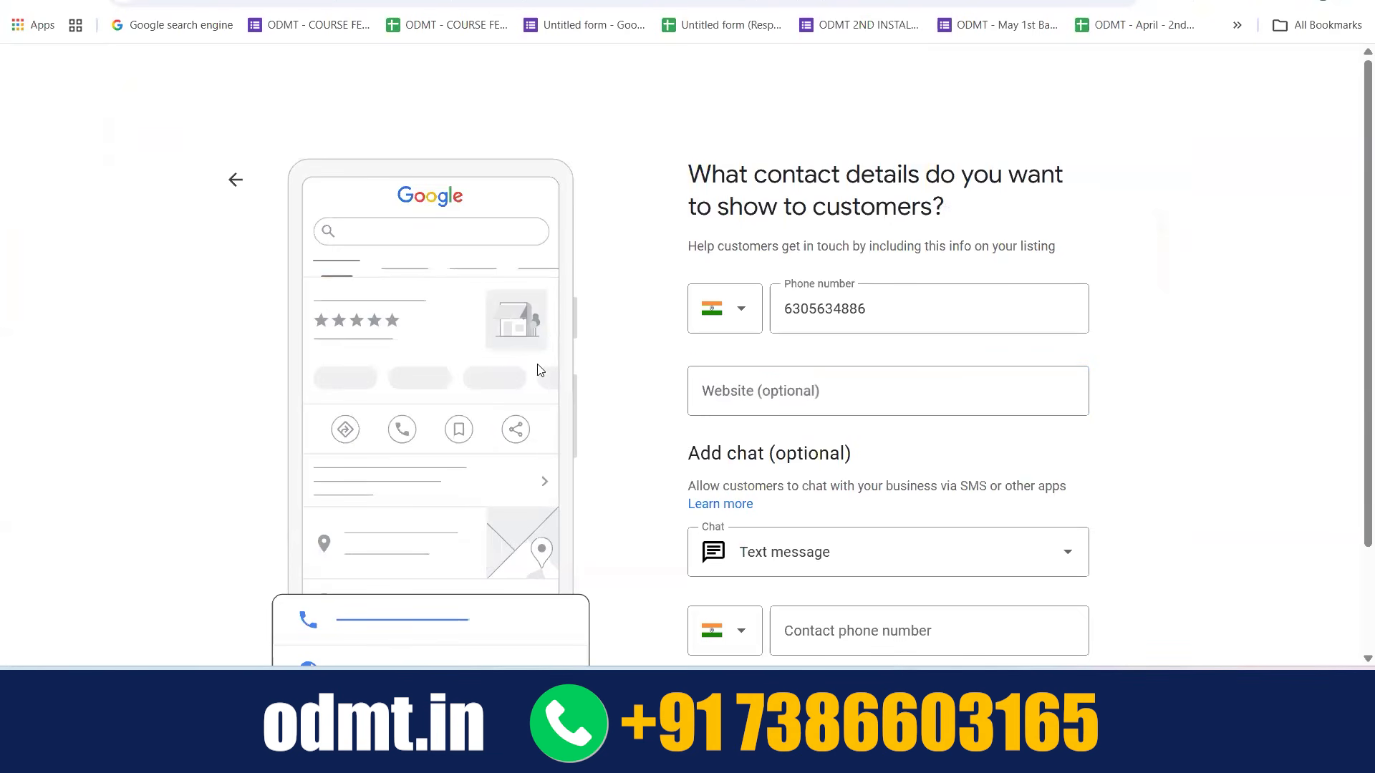
click(809, 395)
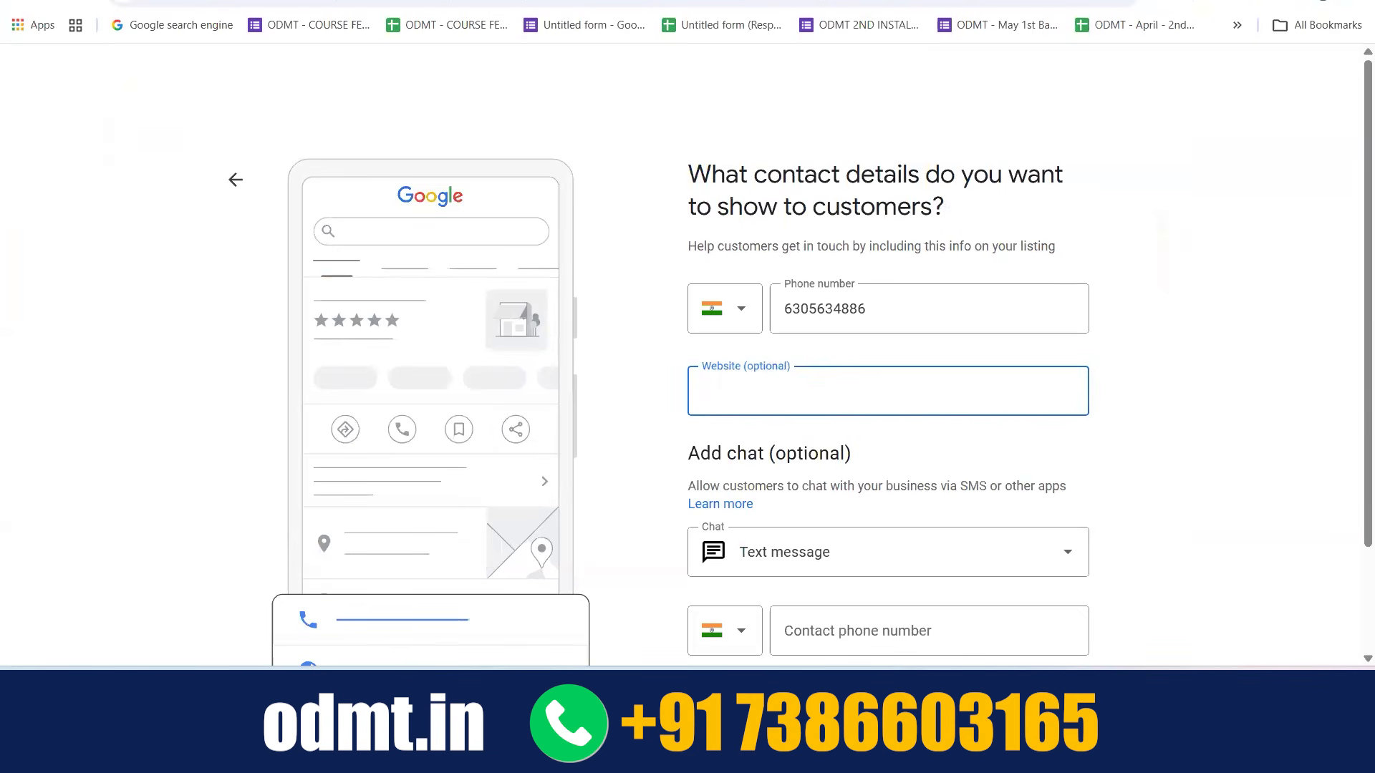
key(ctrl+t)
text(bh)
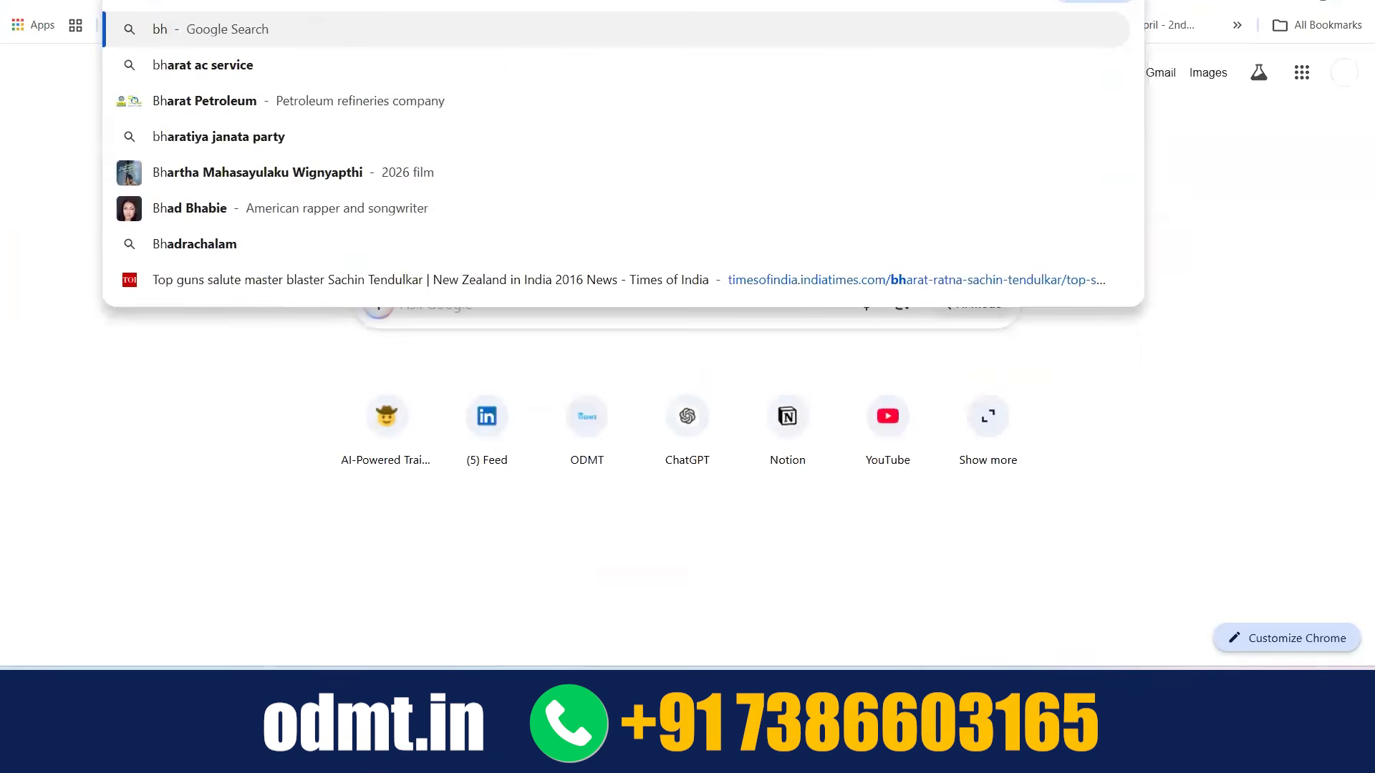
key(BackSpace)
text(av)
key(Return)
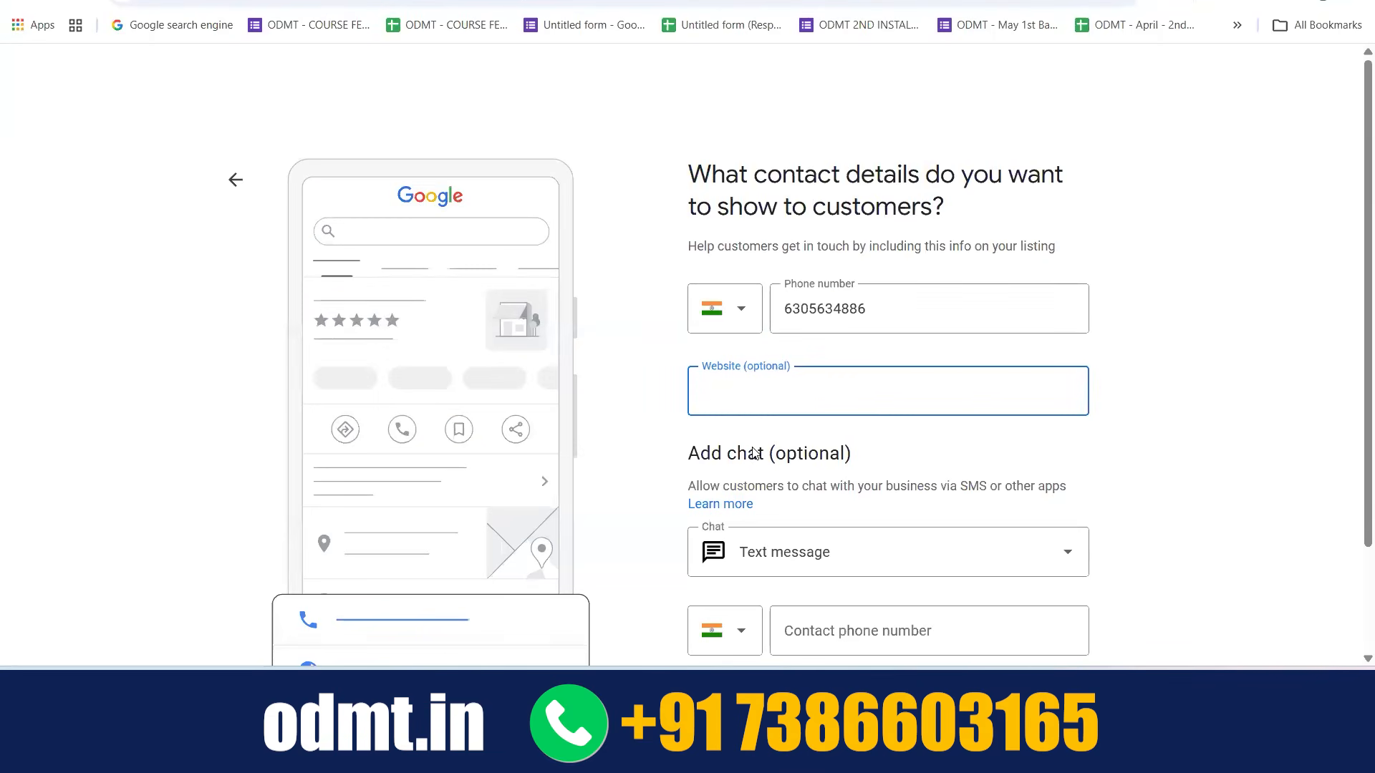
text(https://bavanafeb.dgsmarts.com/)
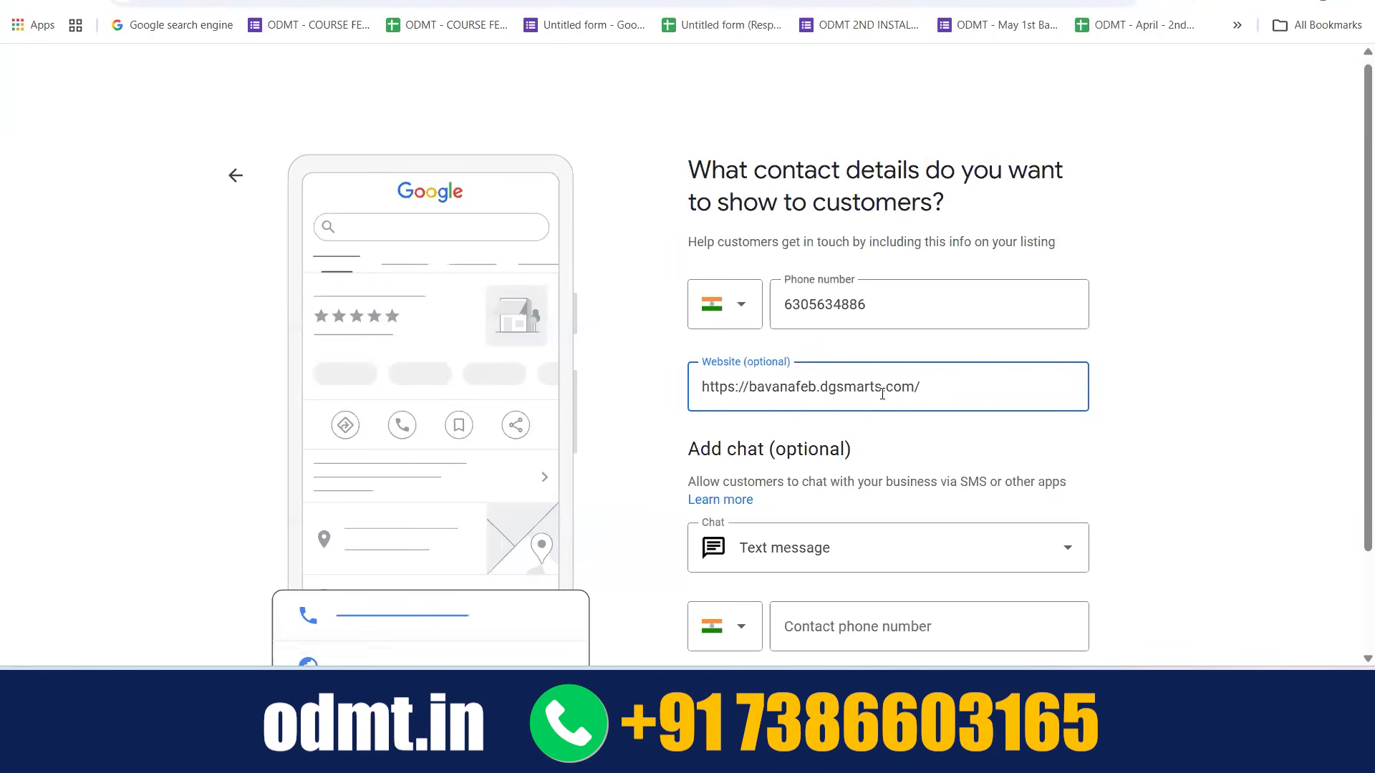
scroll(883, 392, down, 2)
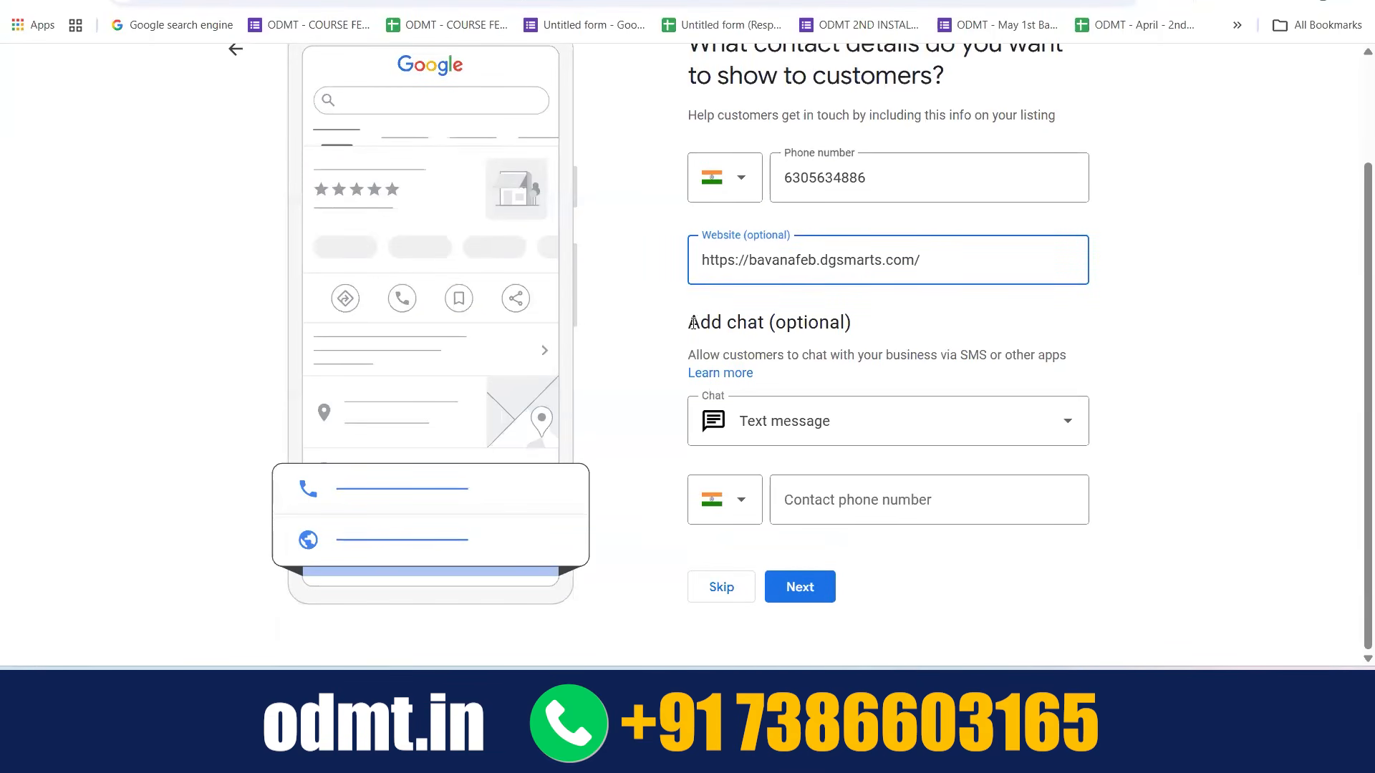
drag(686, 324, 765, 324)
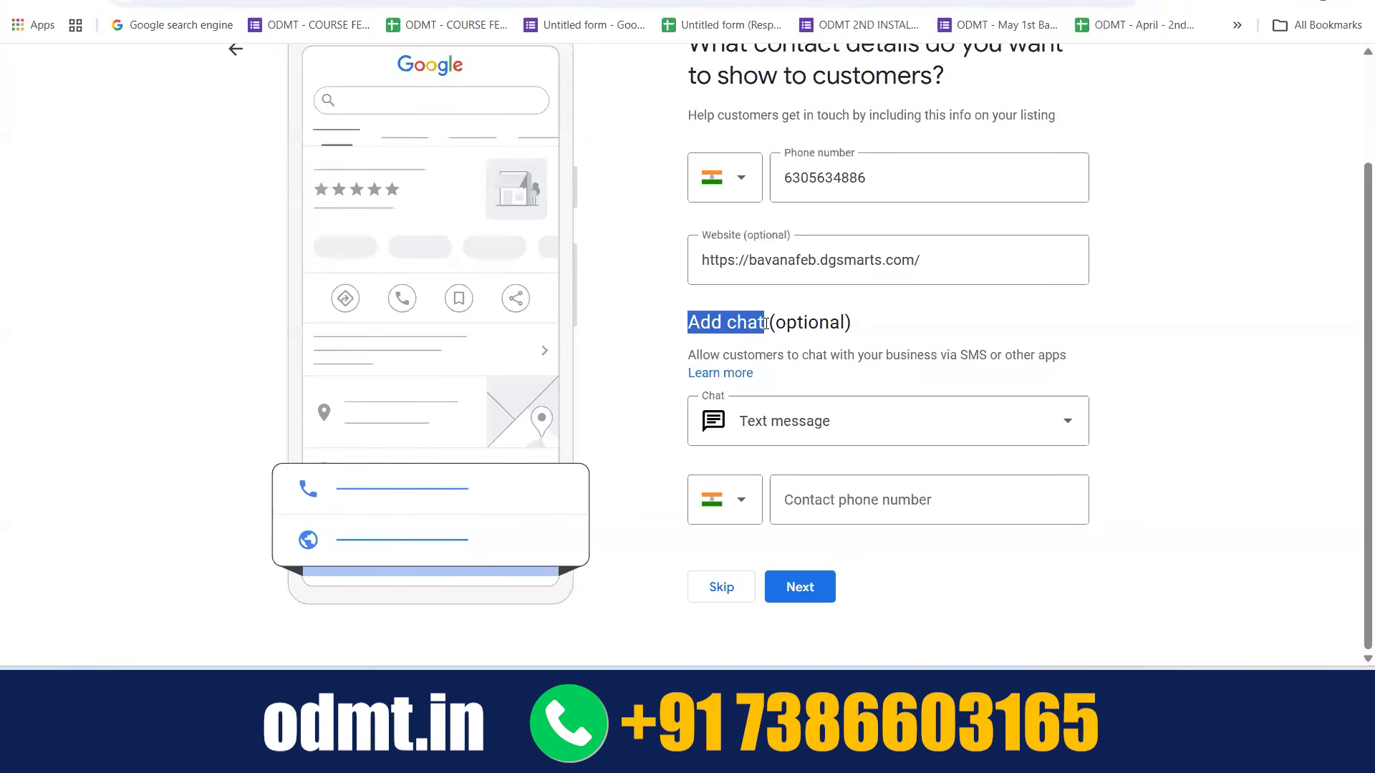
click(1174, 351)
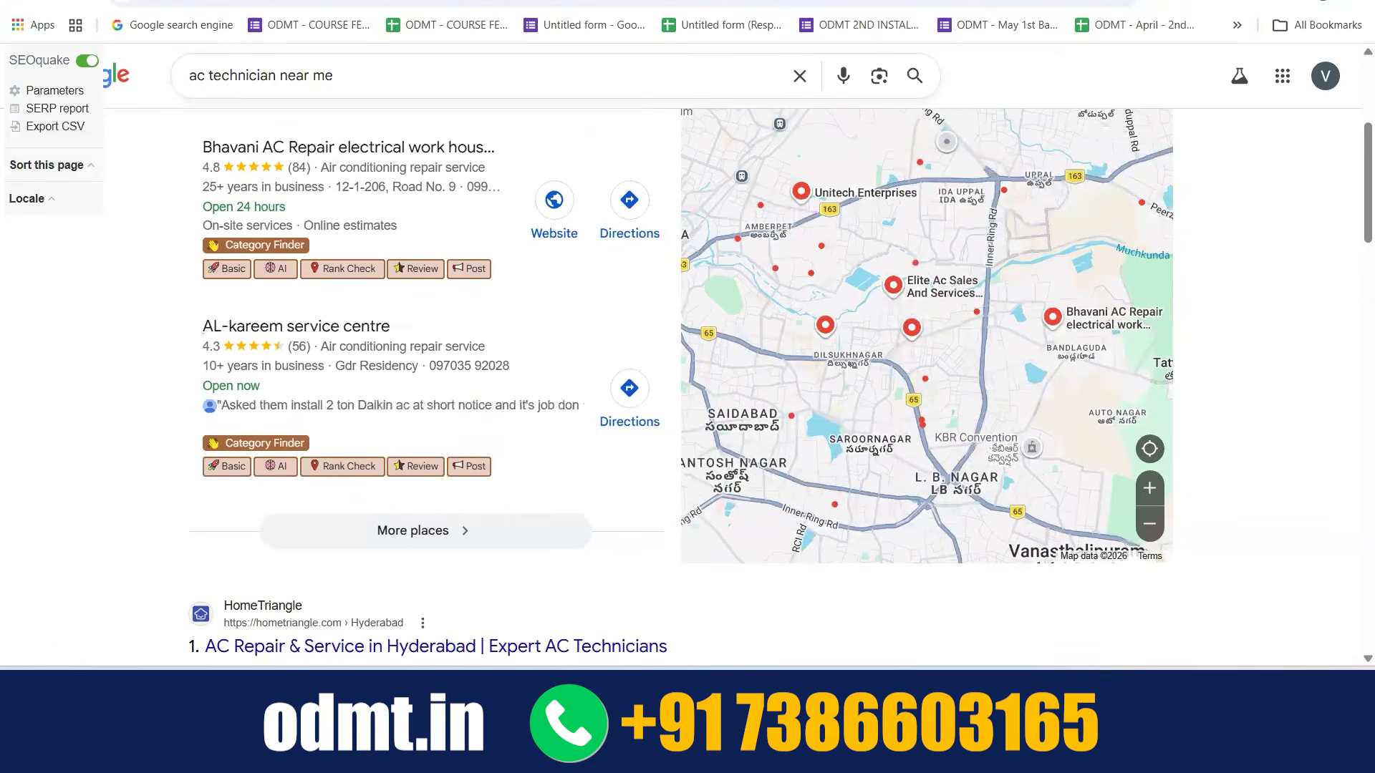
Search Google for "badminton court near me" and examine the contact options on the Speed Badminton Academy listing
key(ctrl+t)
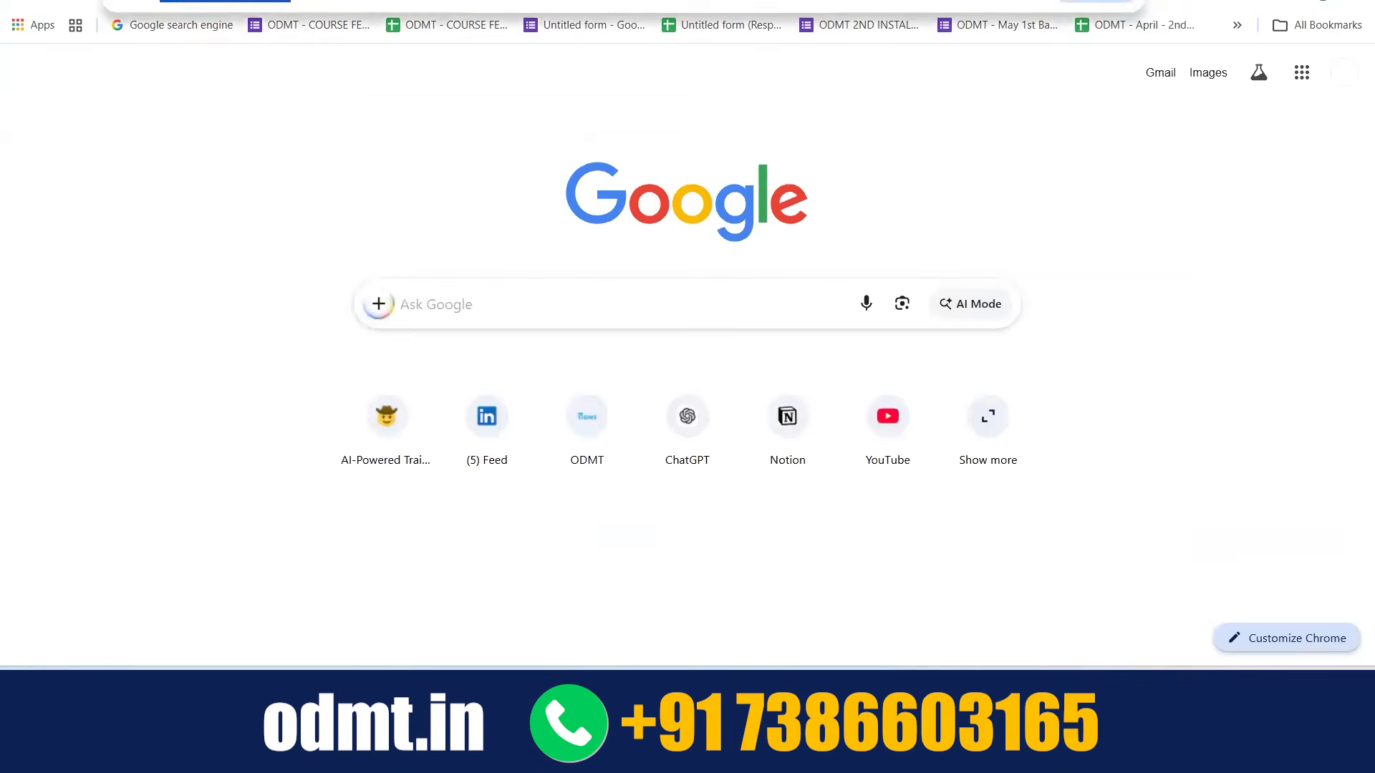
text(badminton)
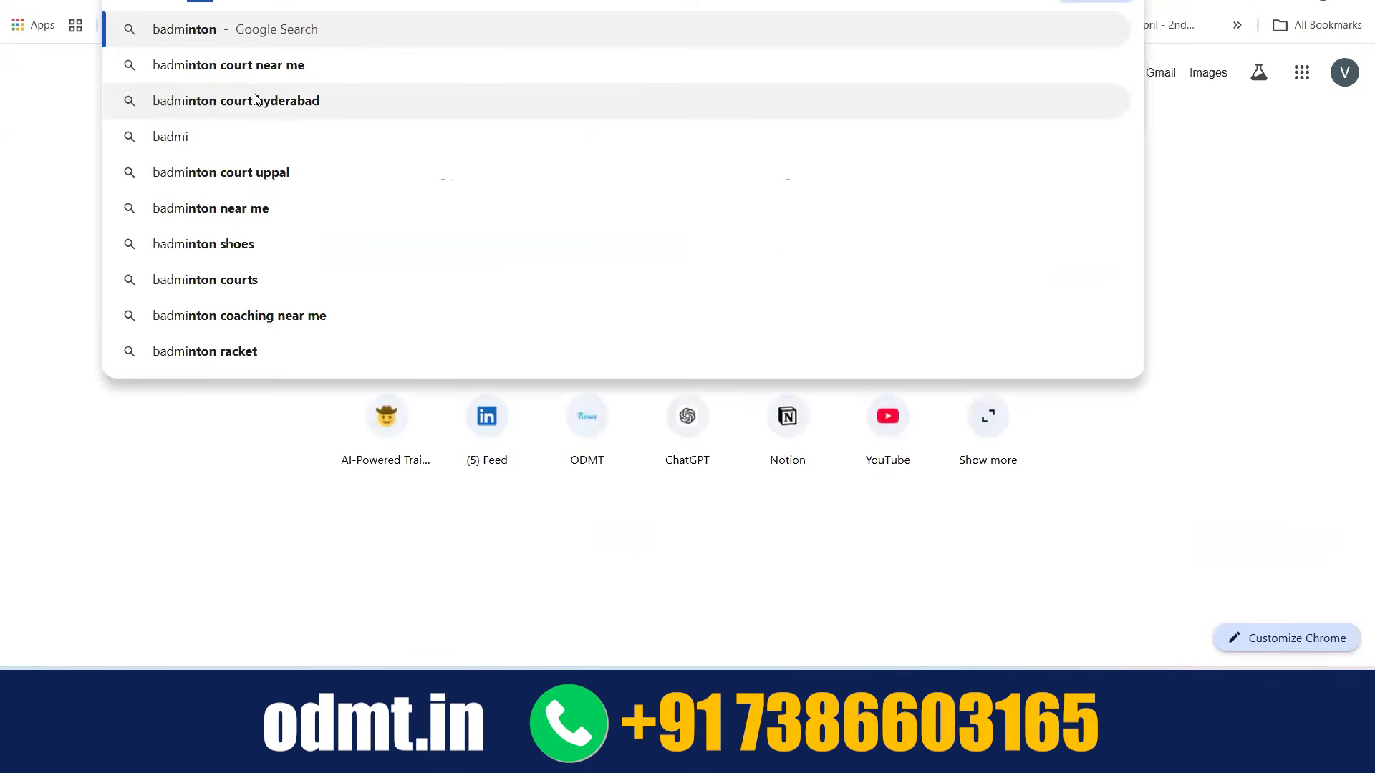
click(272, 66)
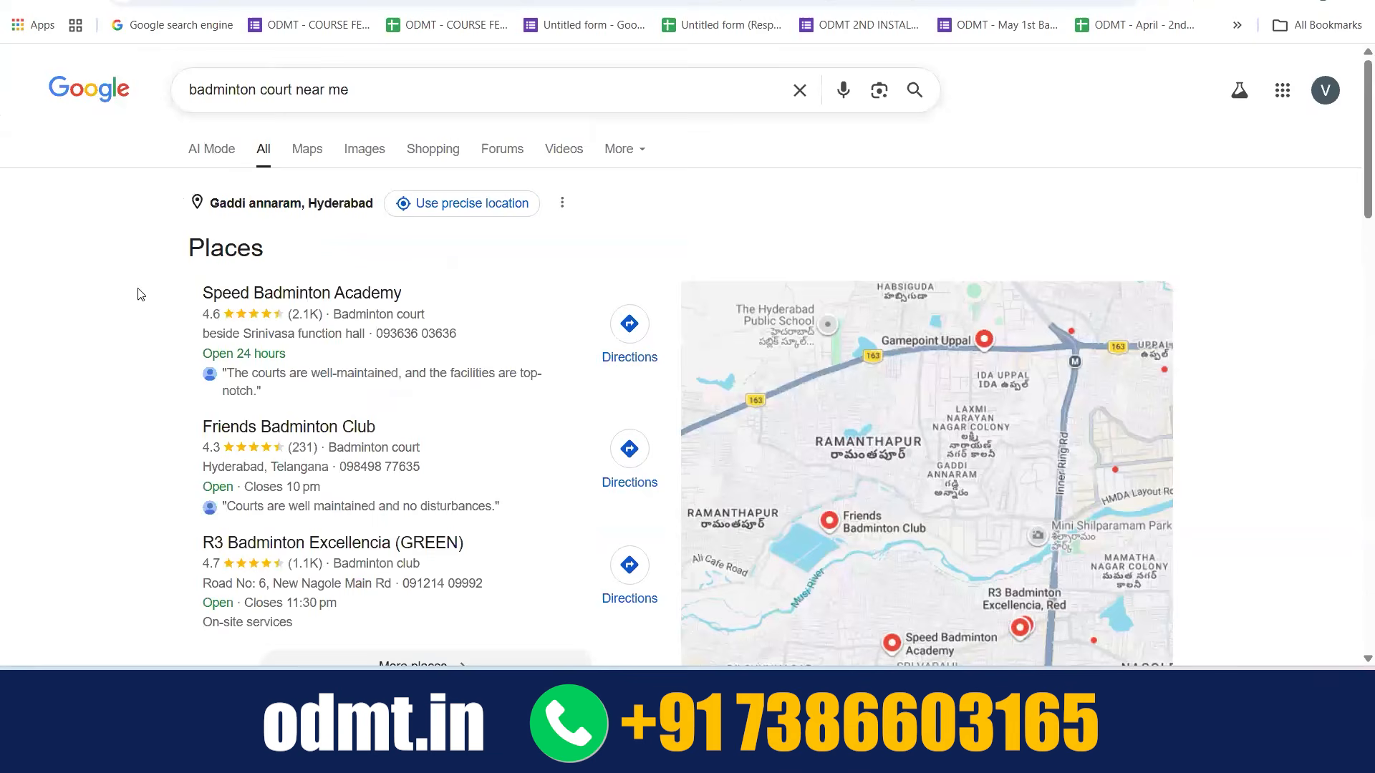
scroll(137, 294, down, 1)
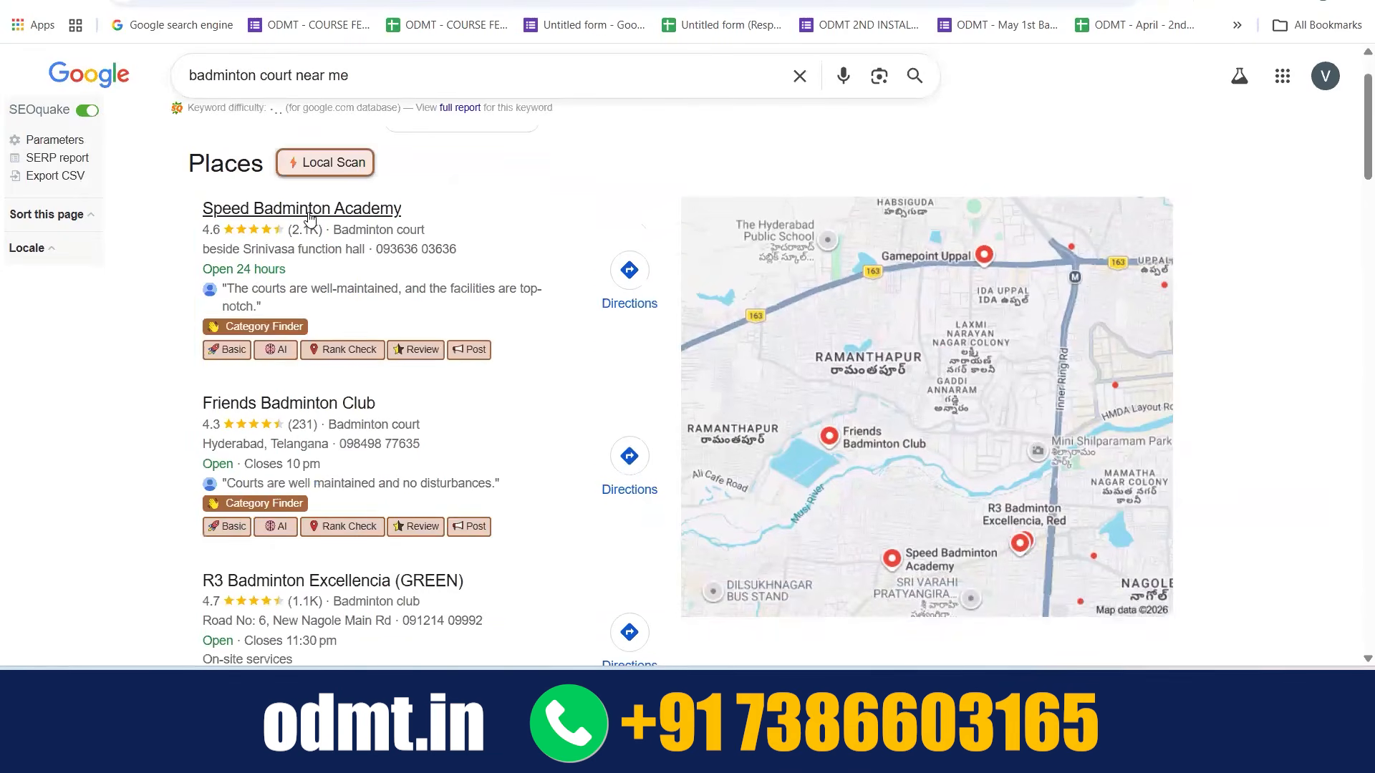
click(310, 217)
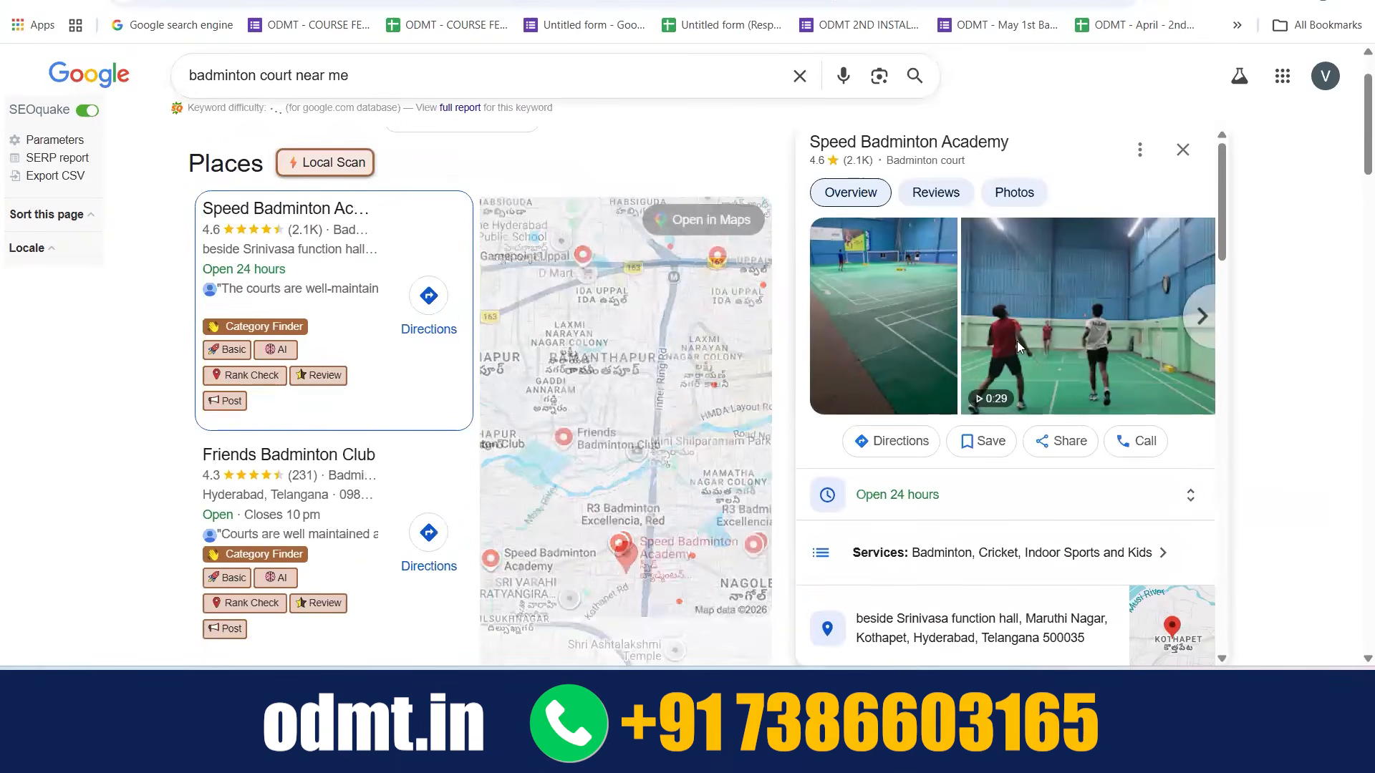
scroll(1017, 341, down, 3)
scroll(808, 489, down, 5)
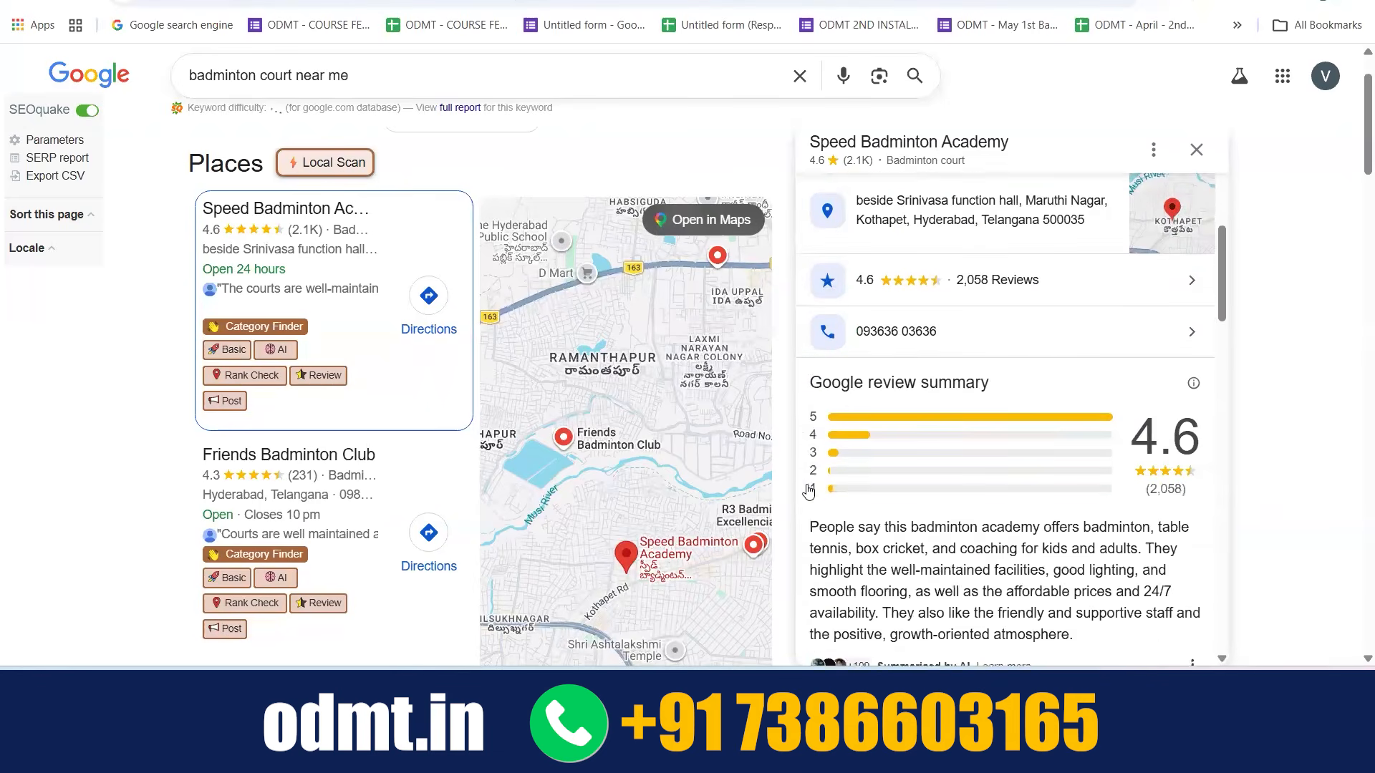
scroll(809, 491, up, 8)
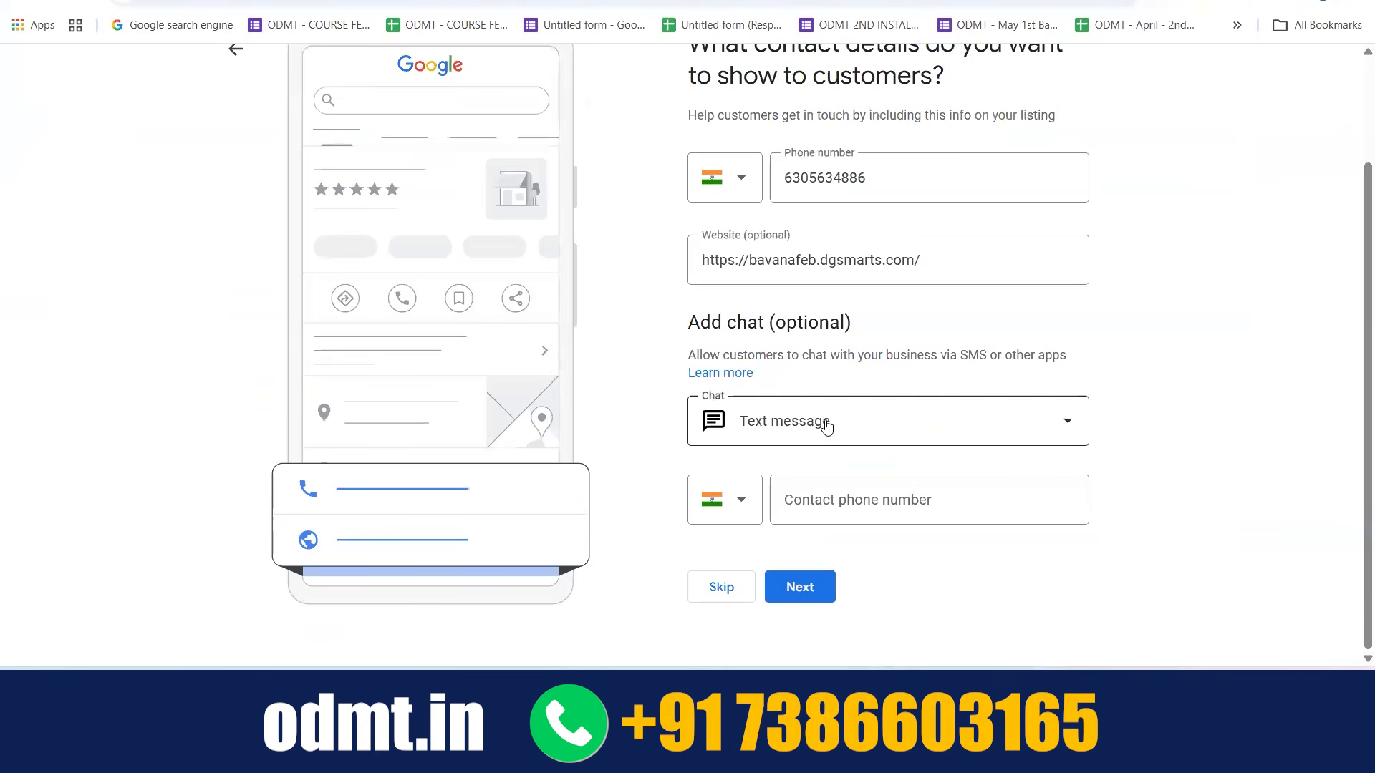
Copy the business phone number into the contact phone number field for text message chat
click(821, 506)
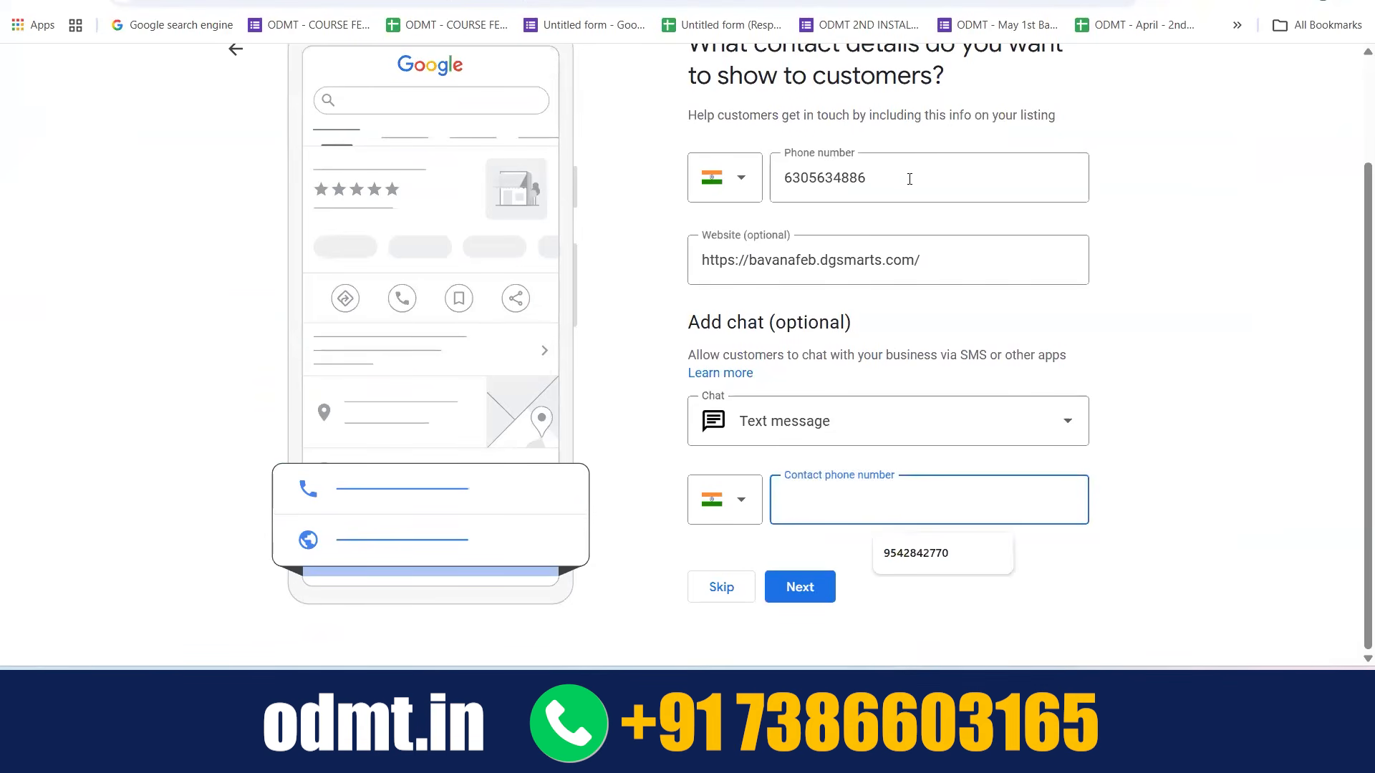
drag(872, 184, 774, 198)
key(ctrl+c)
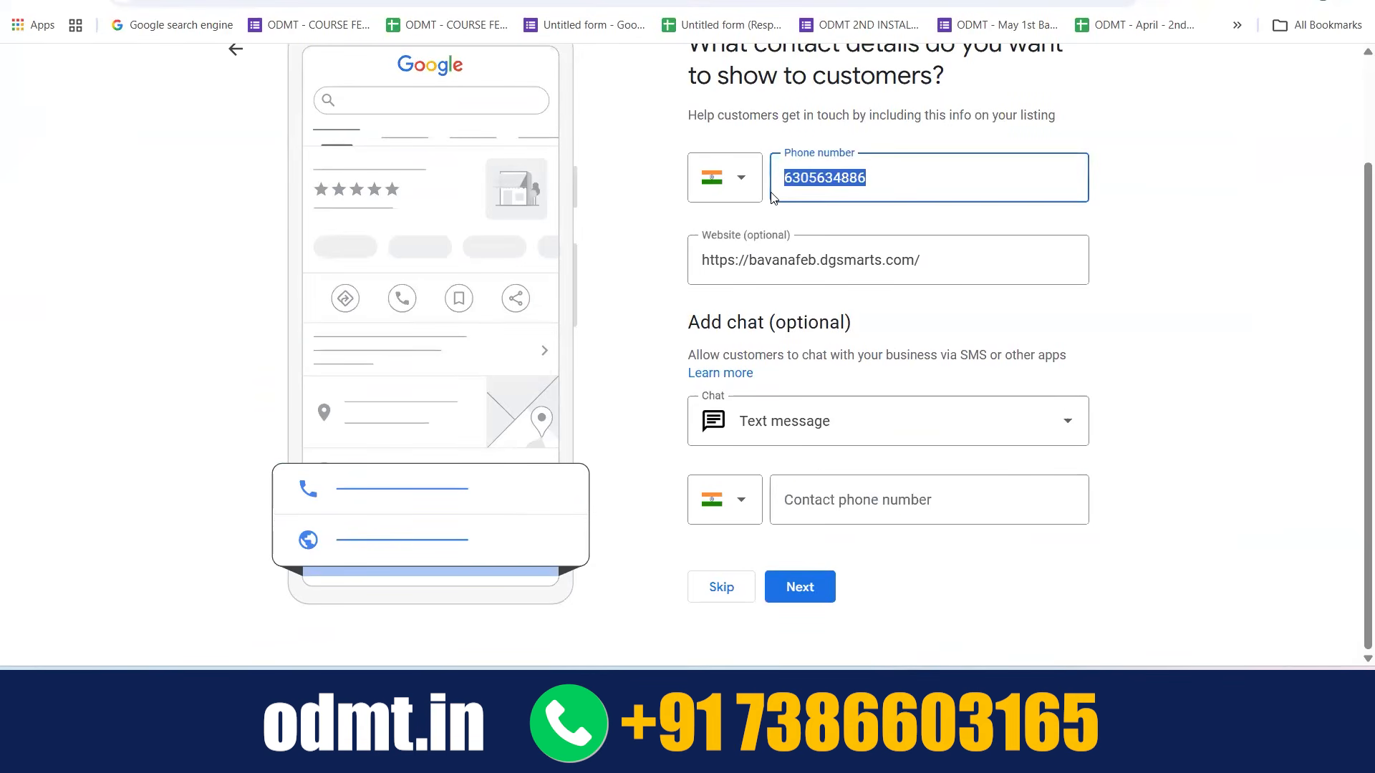
click(875, 504)
key(ctrl+v)
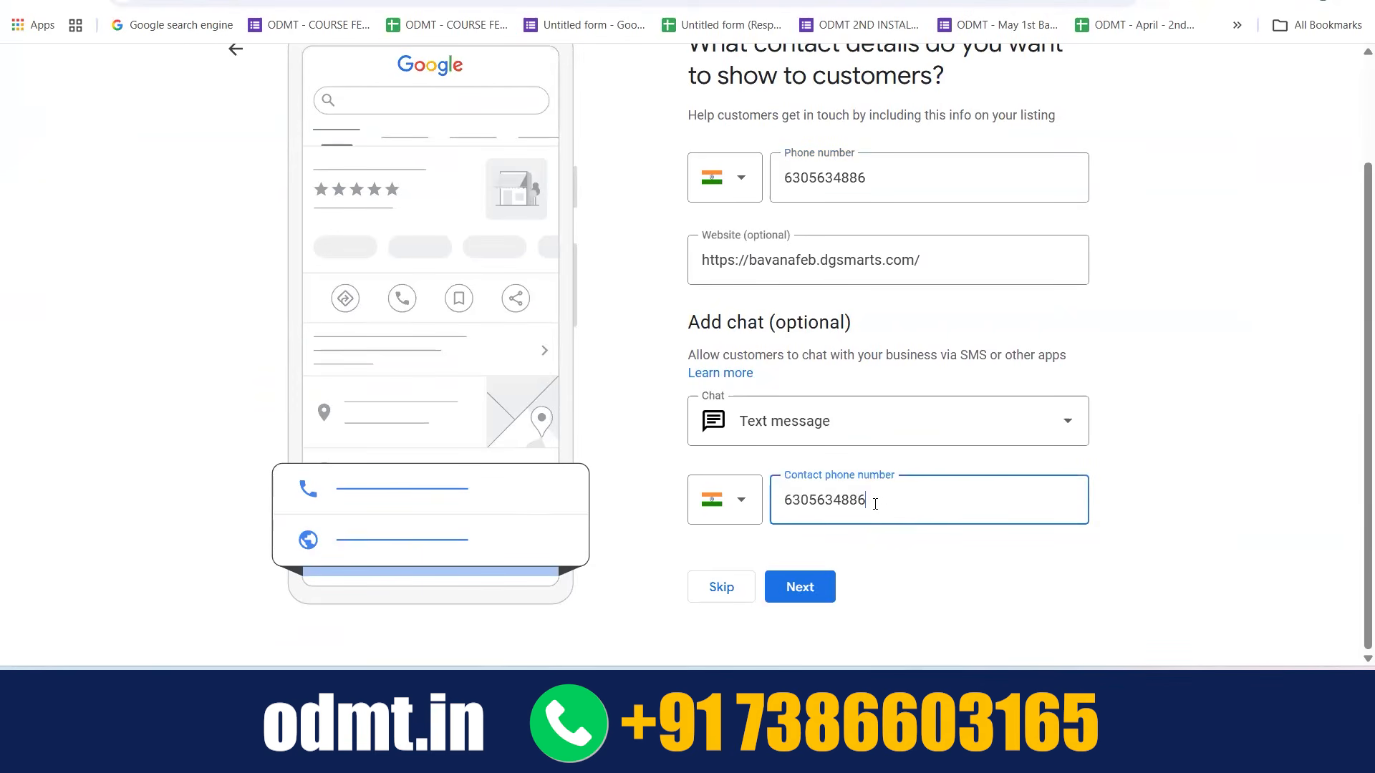
Switch the chat option to WhatsApp to check what it requires, and set it back to Text message
click(1054, 424)
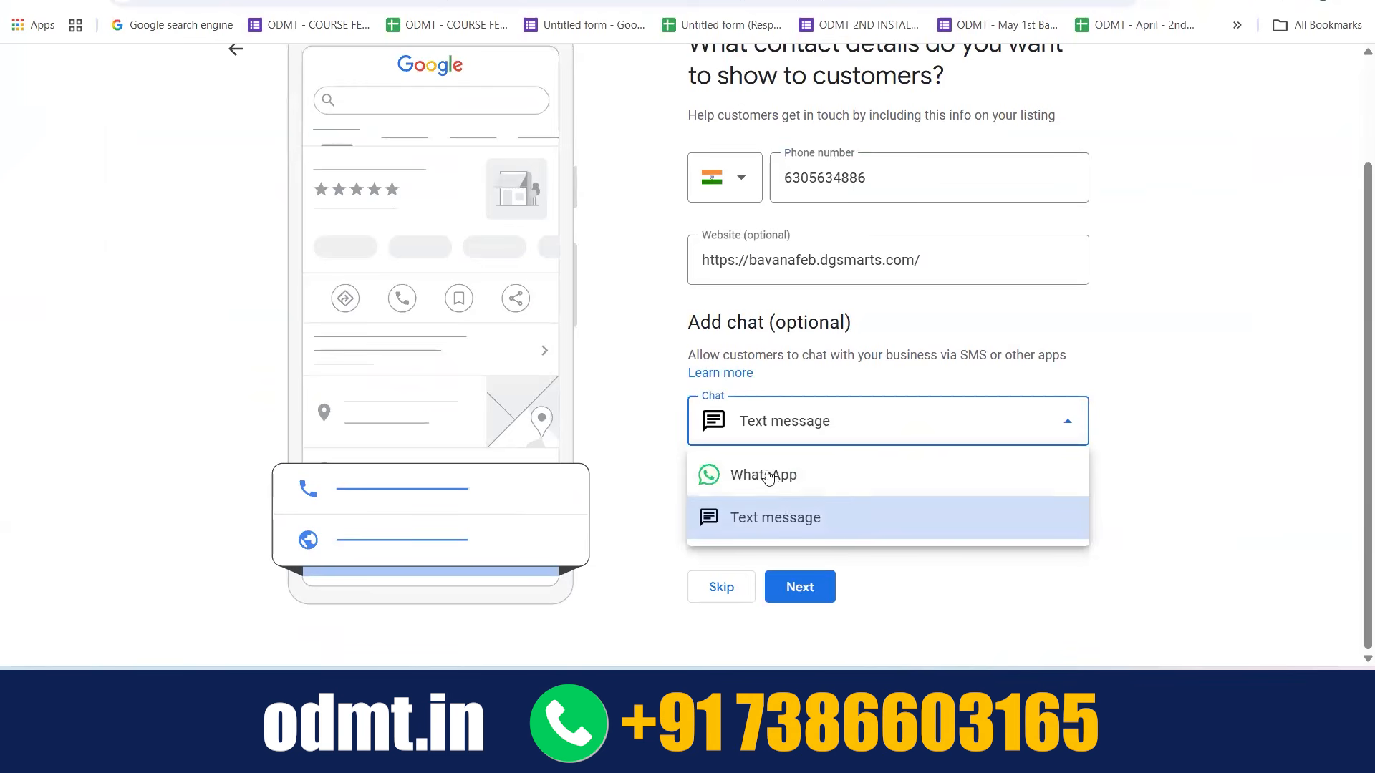
click(767, 476)
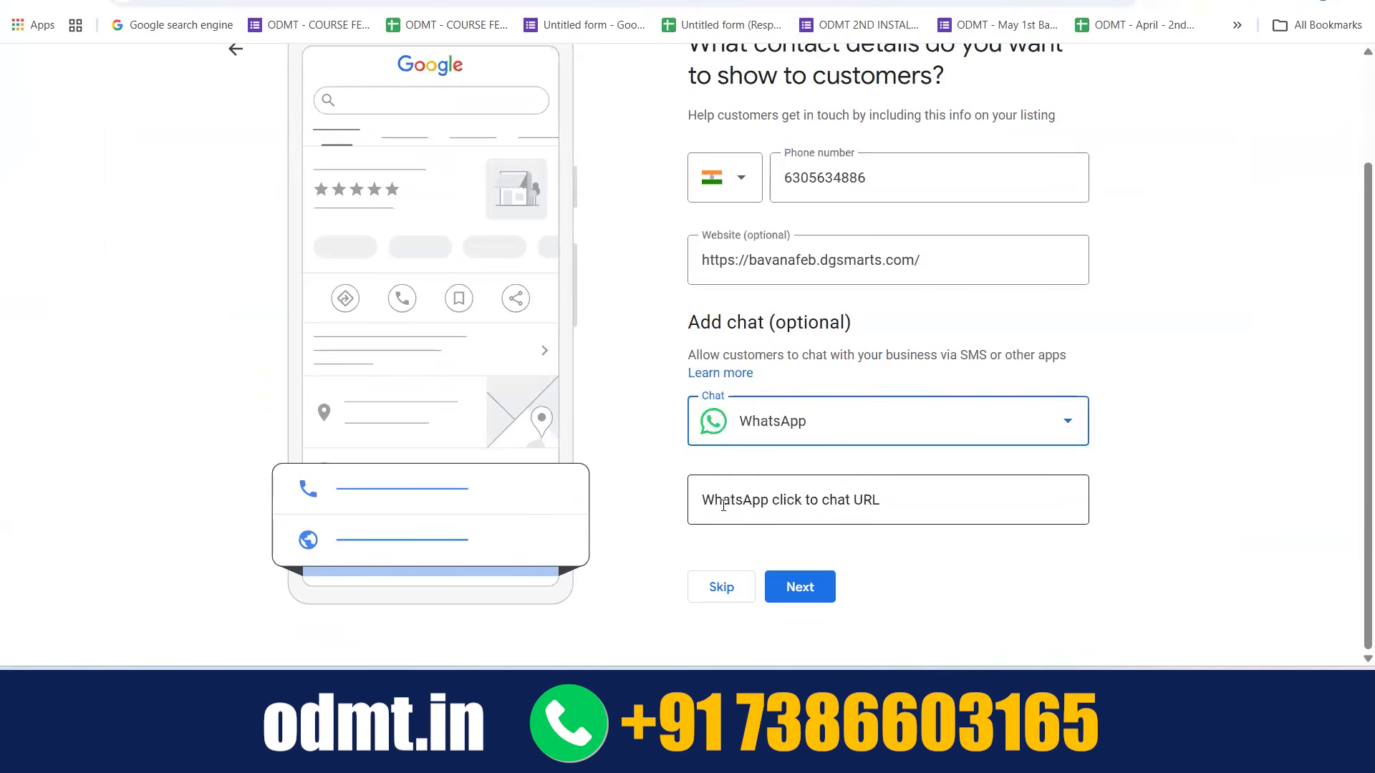
click(988, 427)
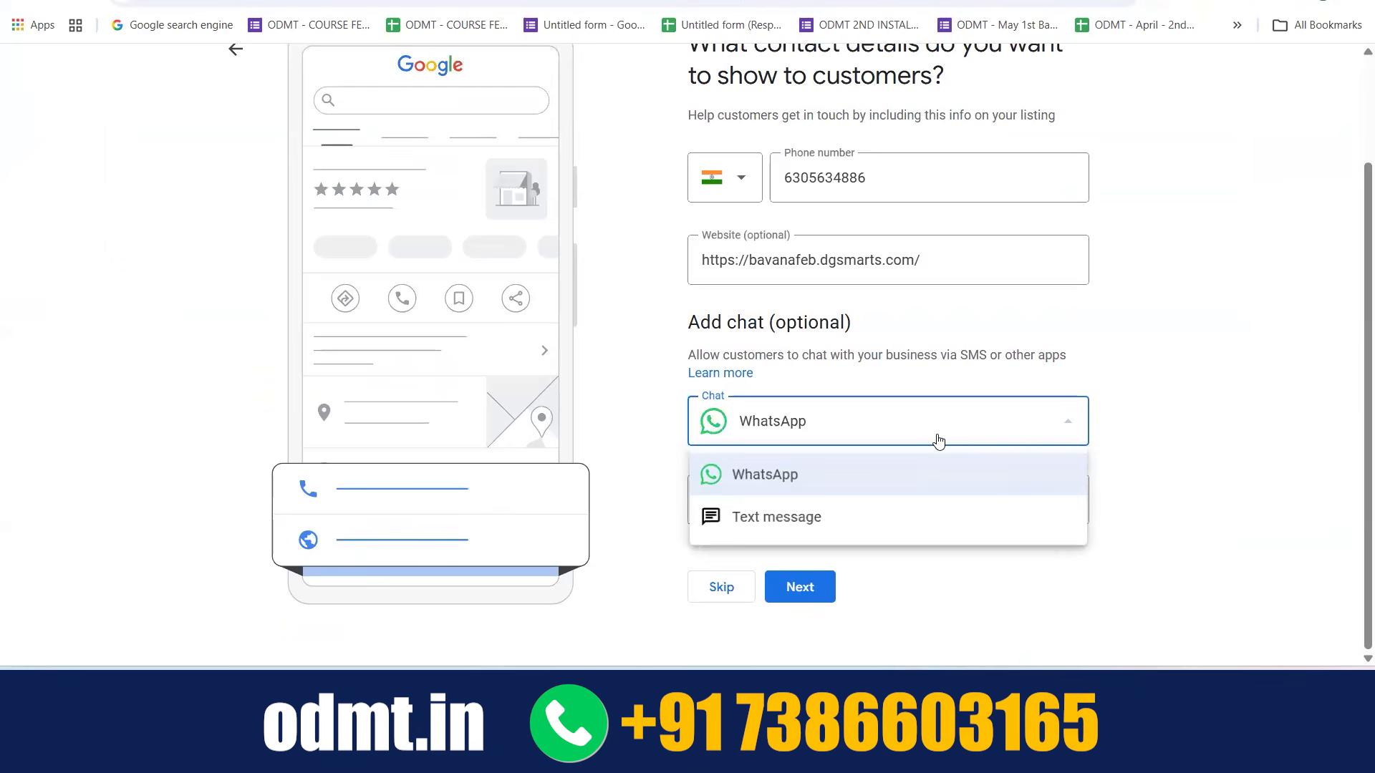
click(808, 522)
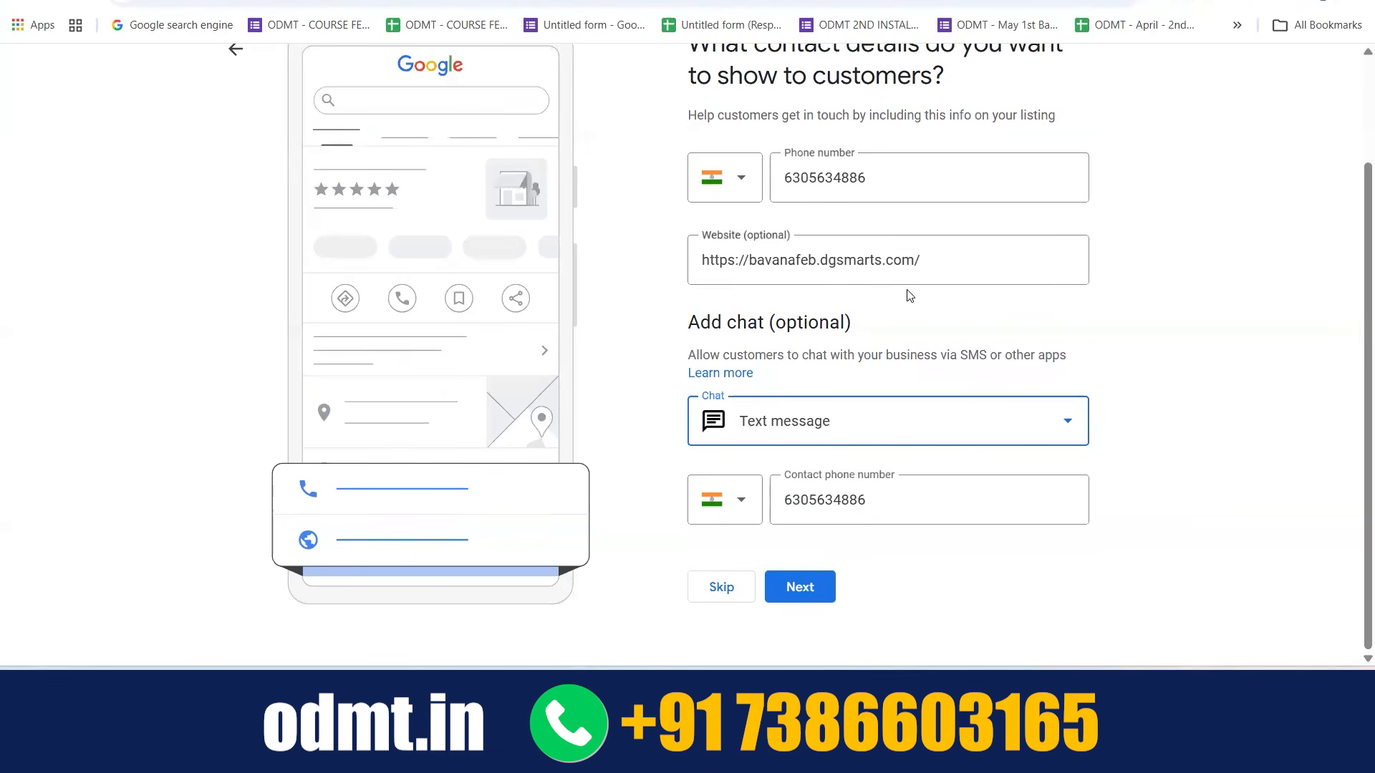
Submit the contact details and continue past the verification page to customizing the profile
click(800, 589)
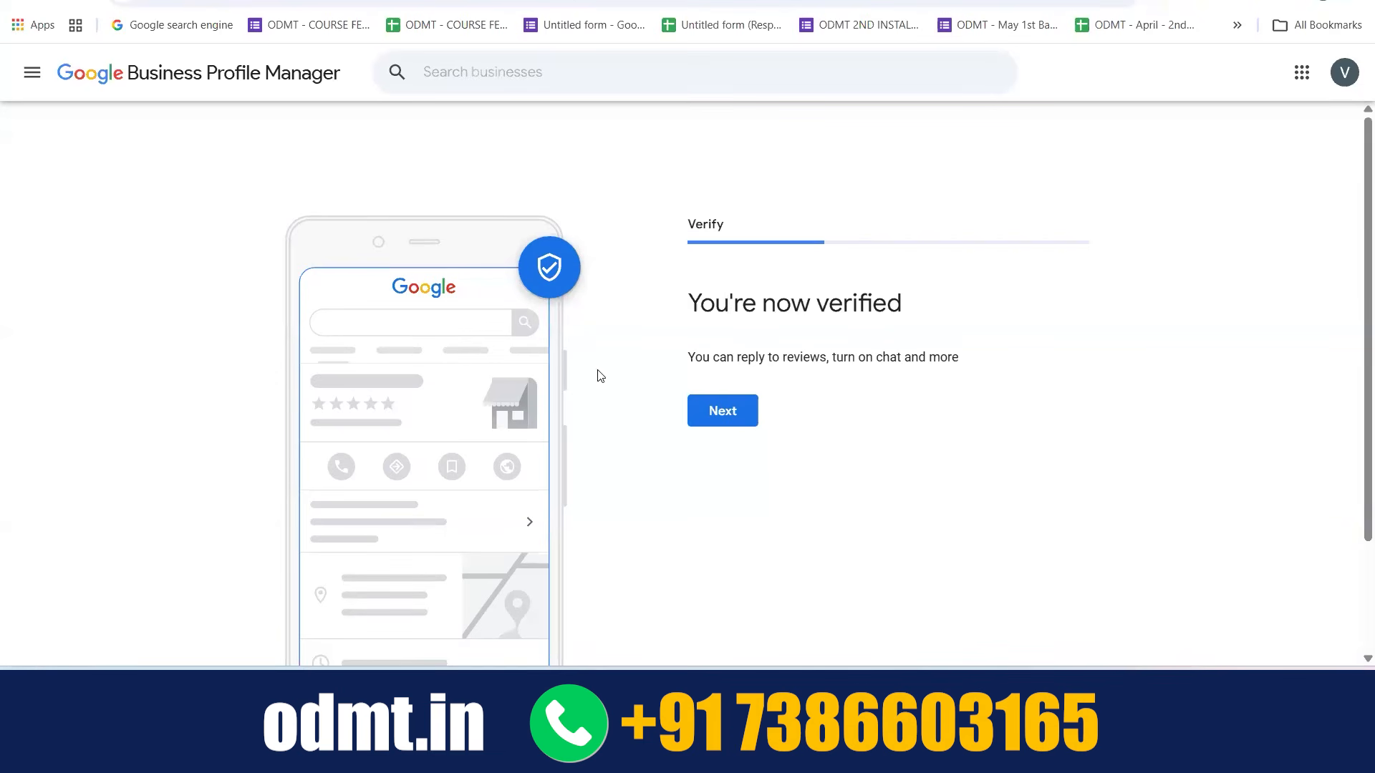
drag(694, 303, 919, 312)
click(919, 312)
click(735, 419)
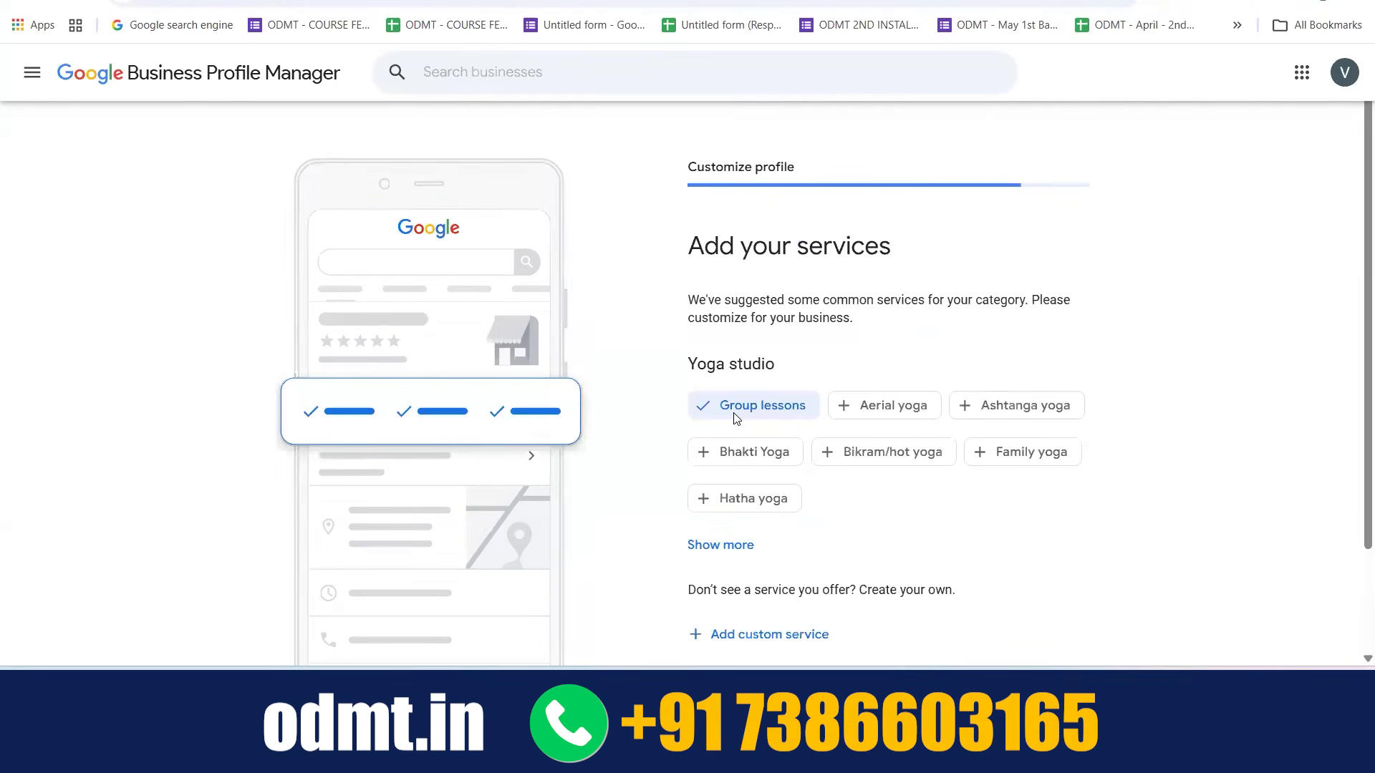
scroll(864, 337, down, 1)
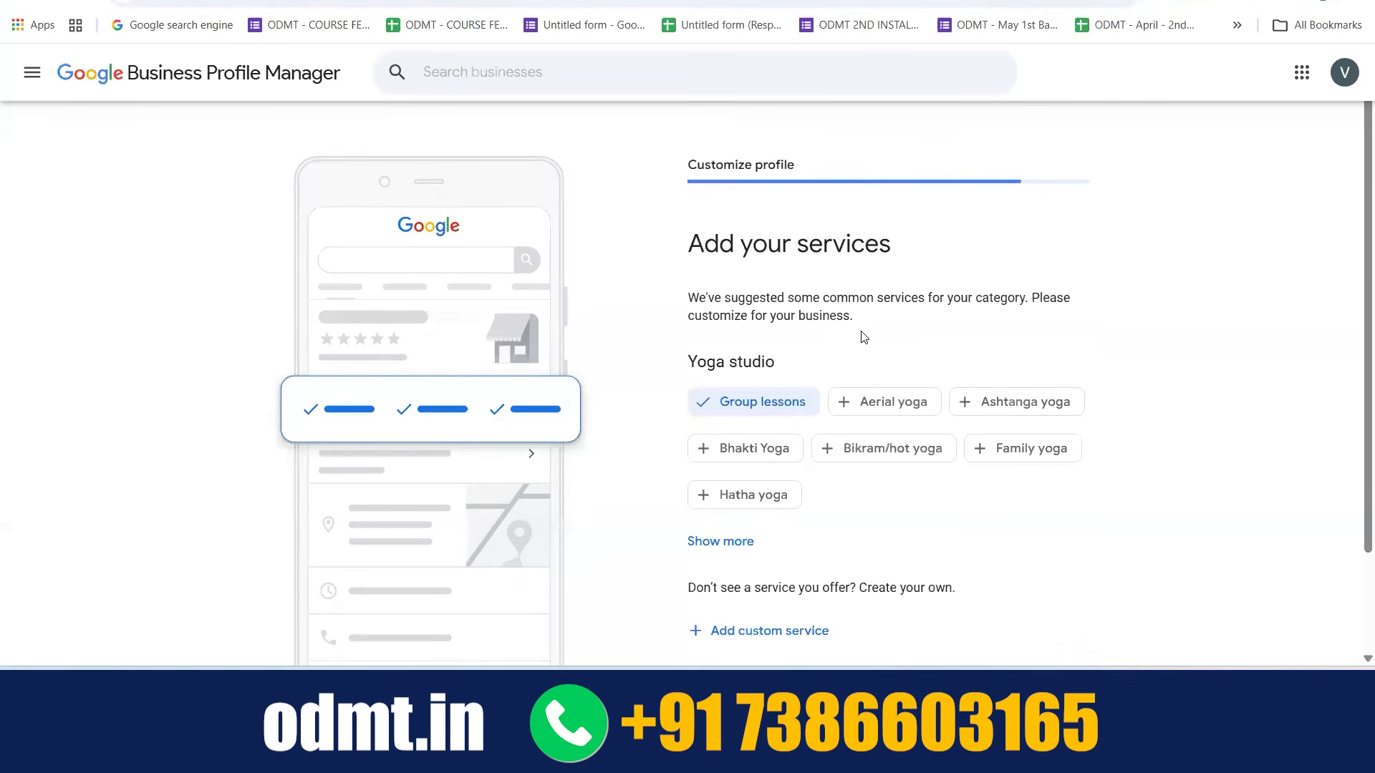
drag(680, 234, 897, 237)
click(895, 232)
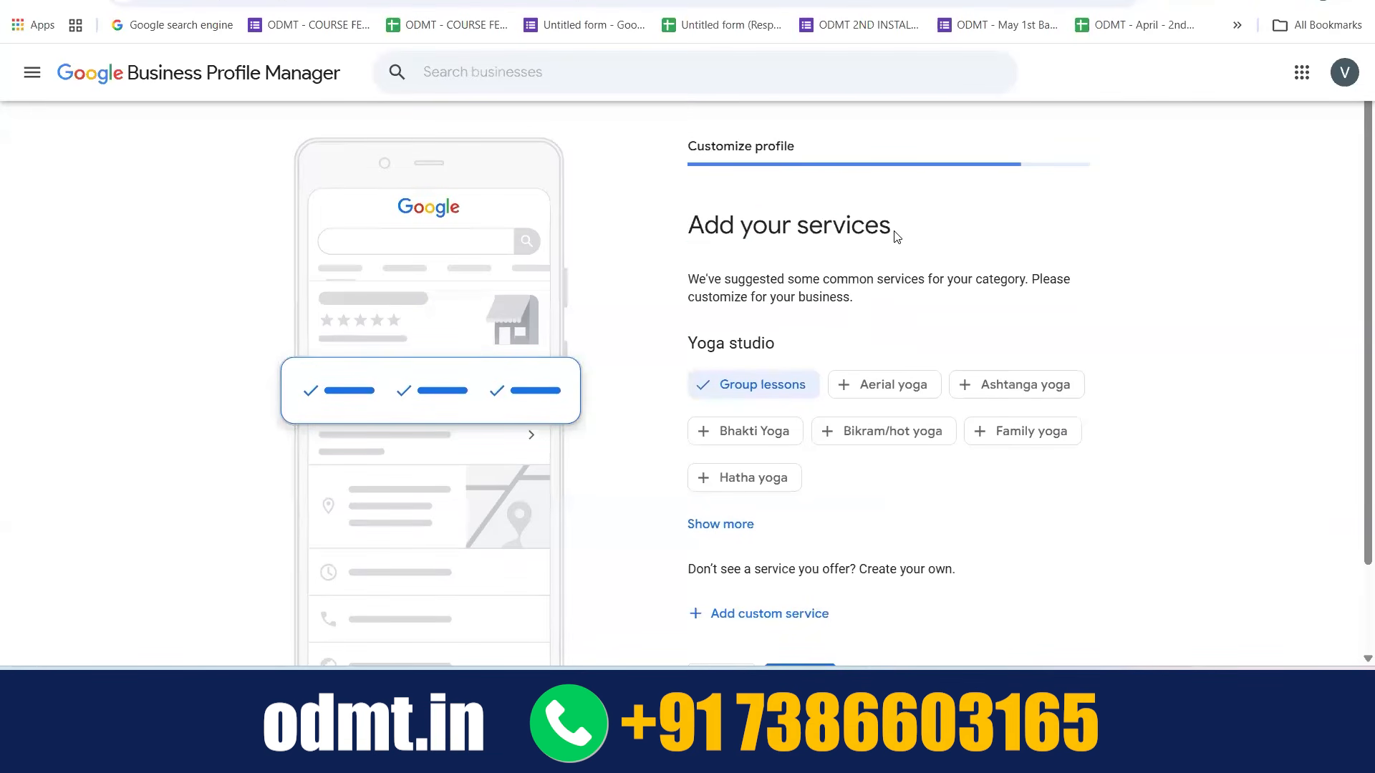
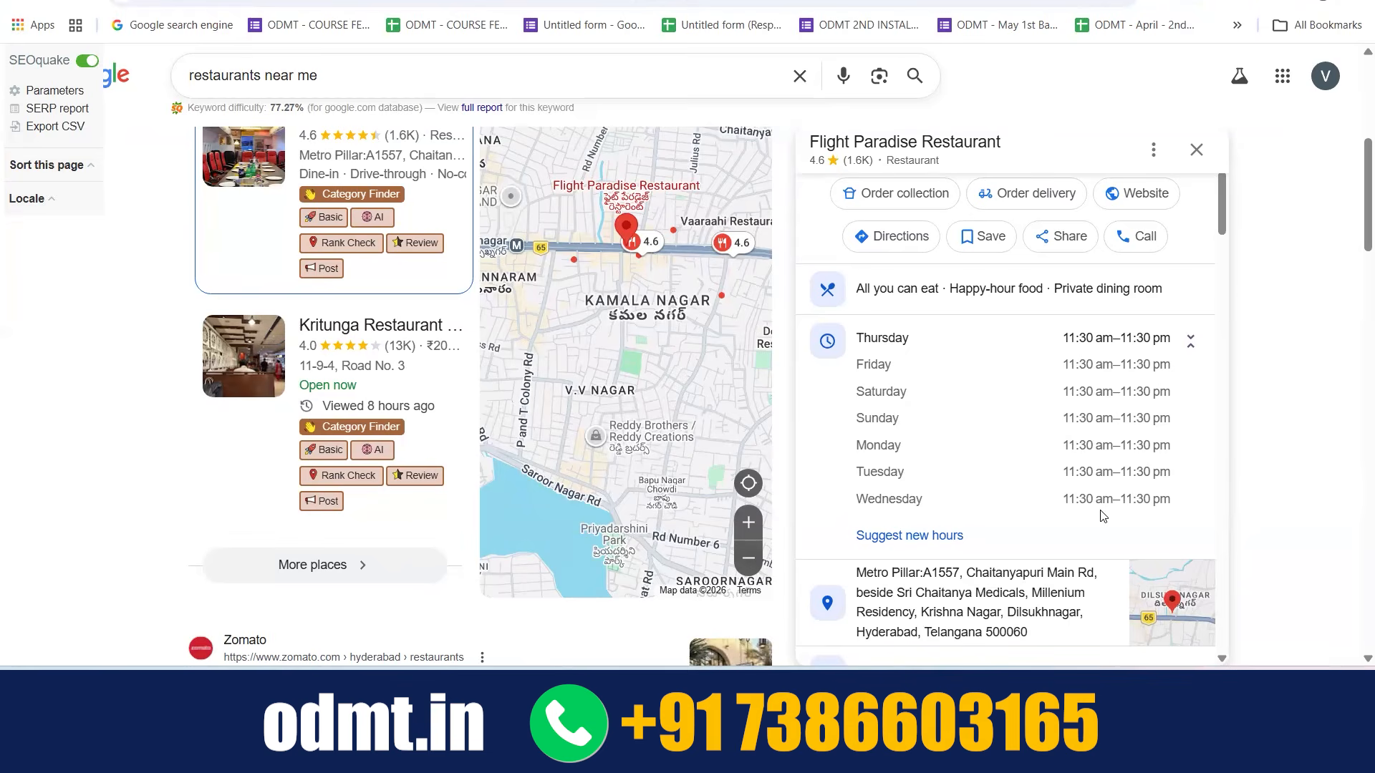
Return to the business profile setup and mark Sunday, Saturday and Monday as open in the business hours
click(1186, 337)
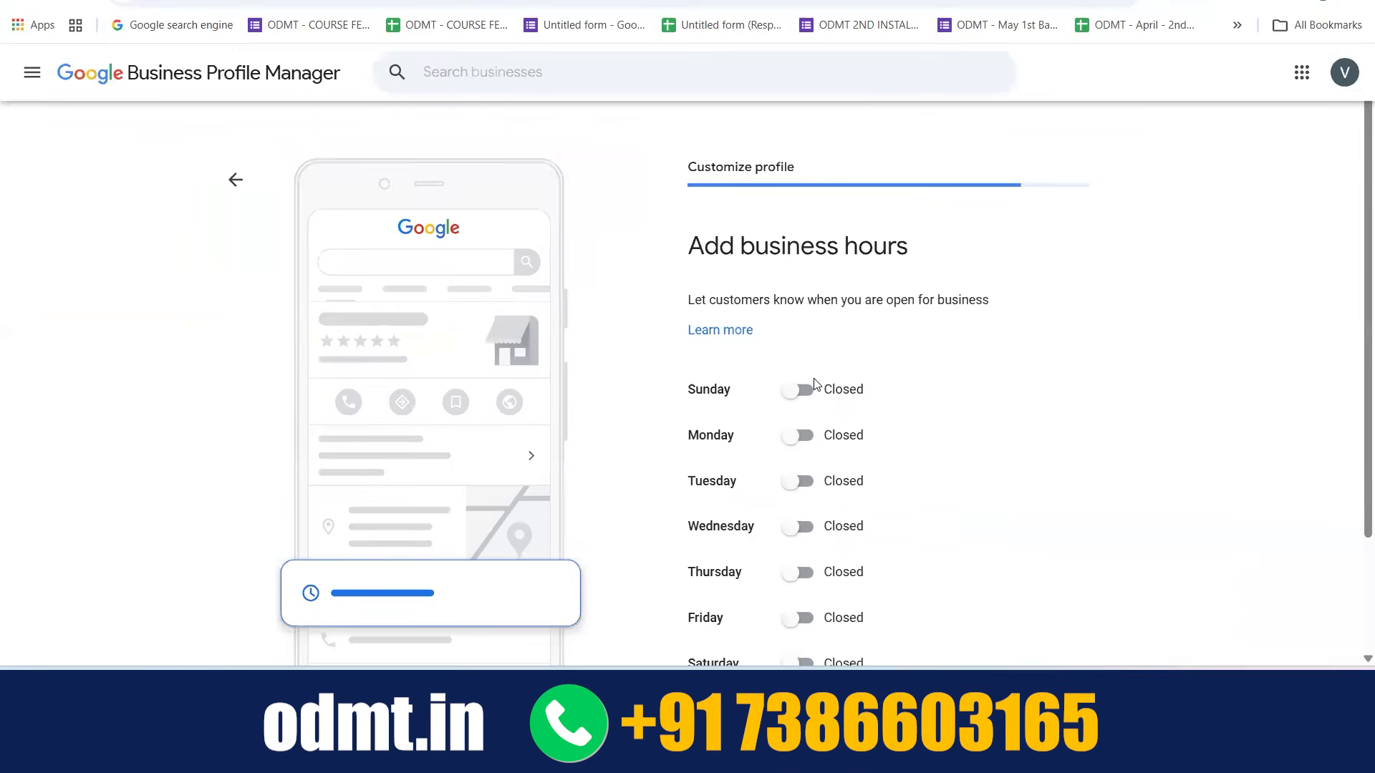
scroll(814, 386, down, 2)
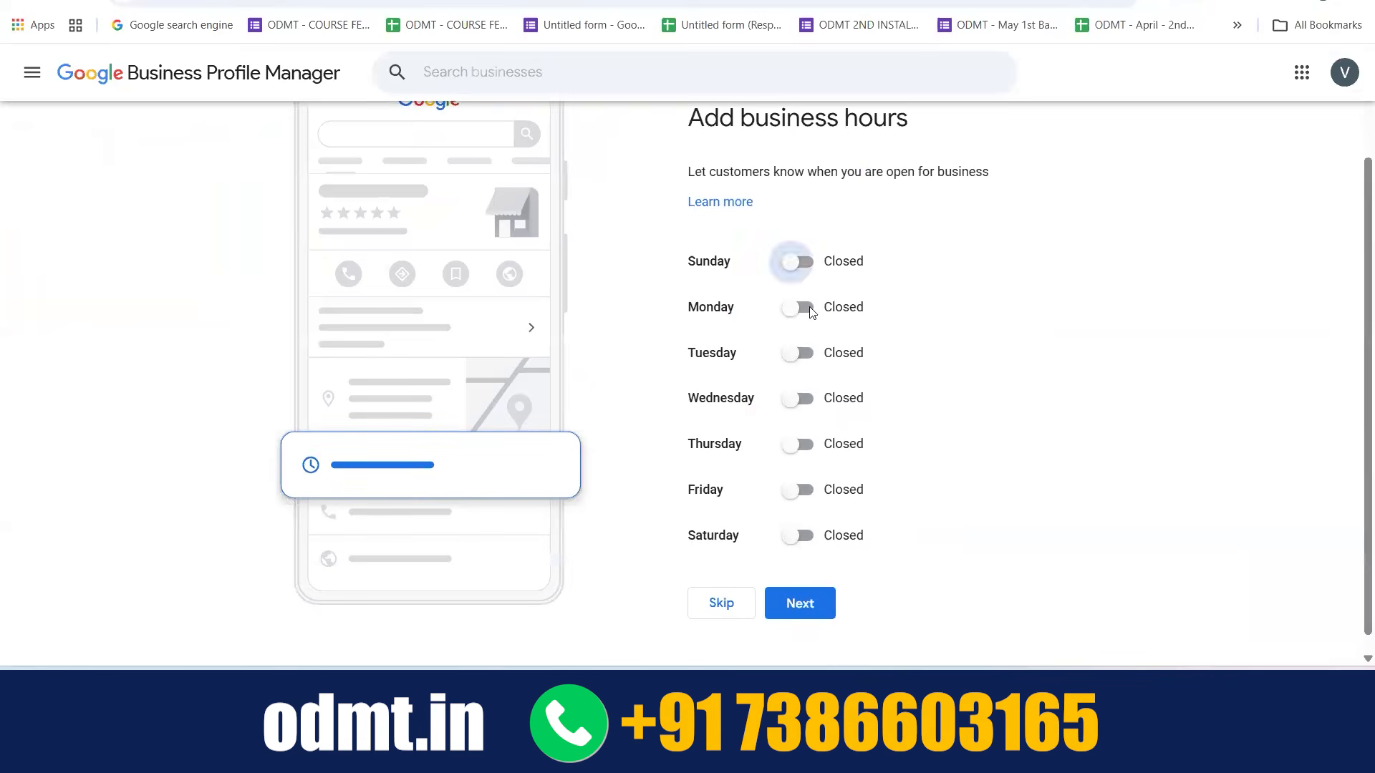
click(799, 563)
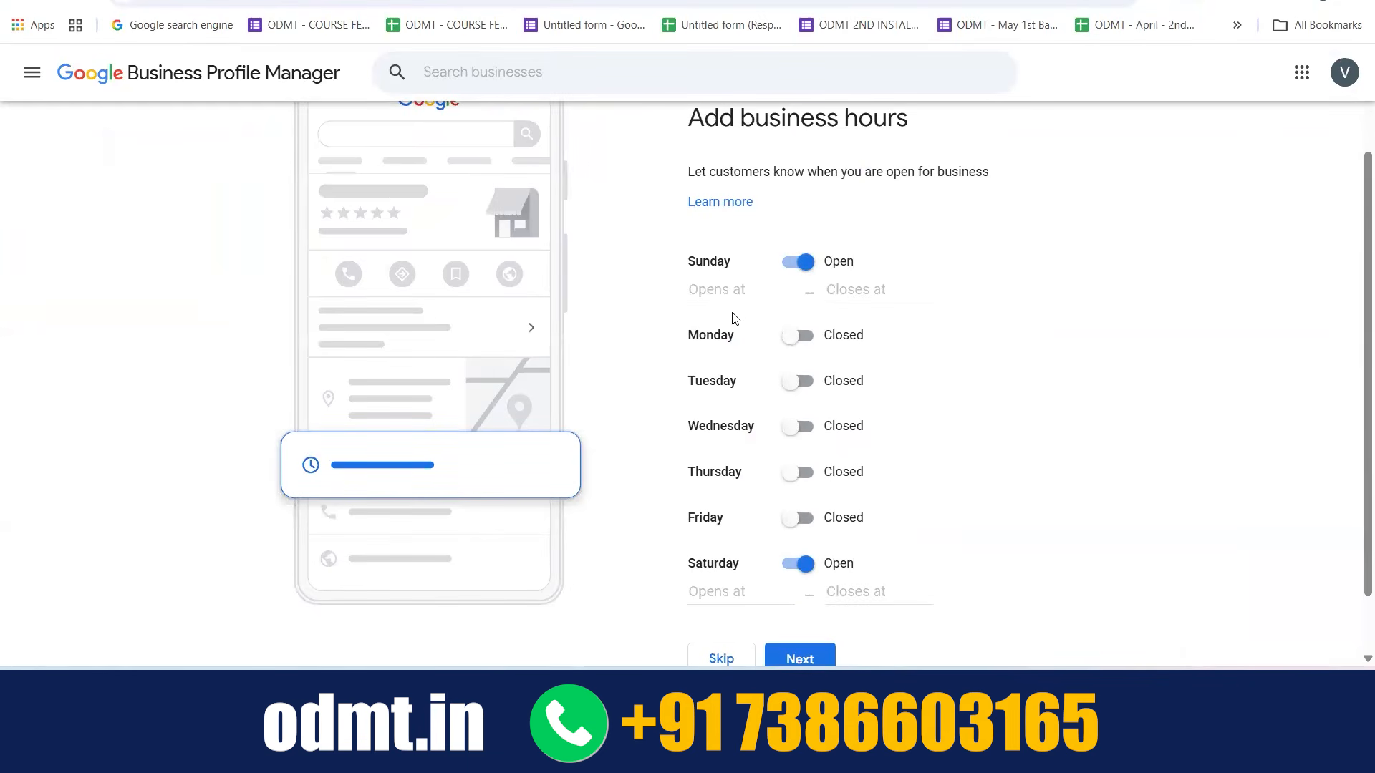
click(725, 291)
click(904, 328)
click(799, 336)
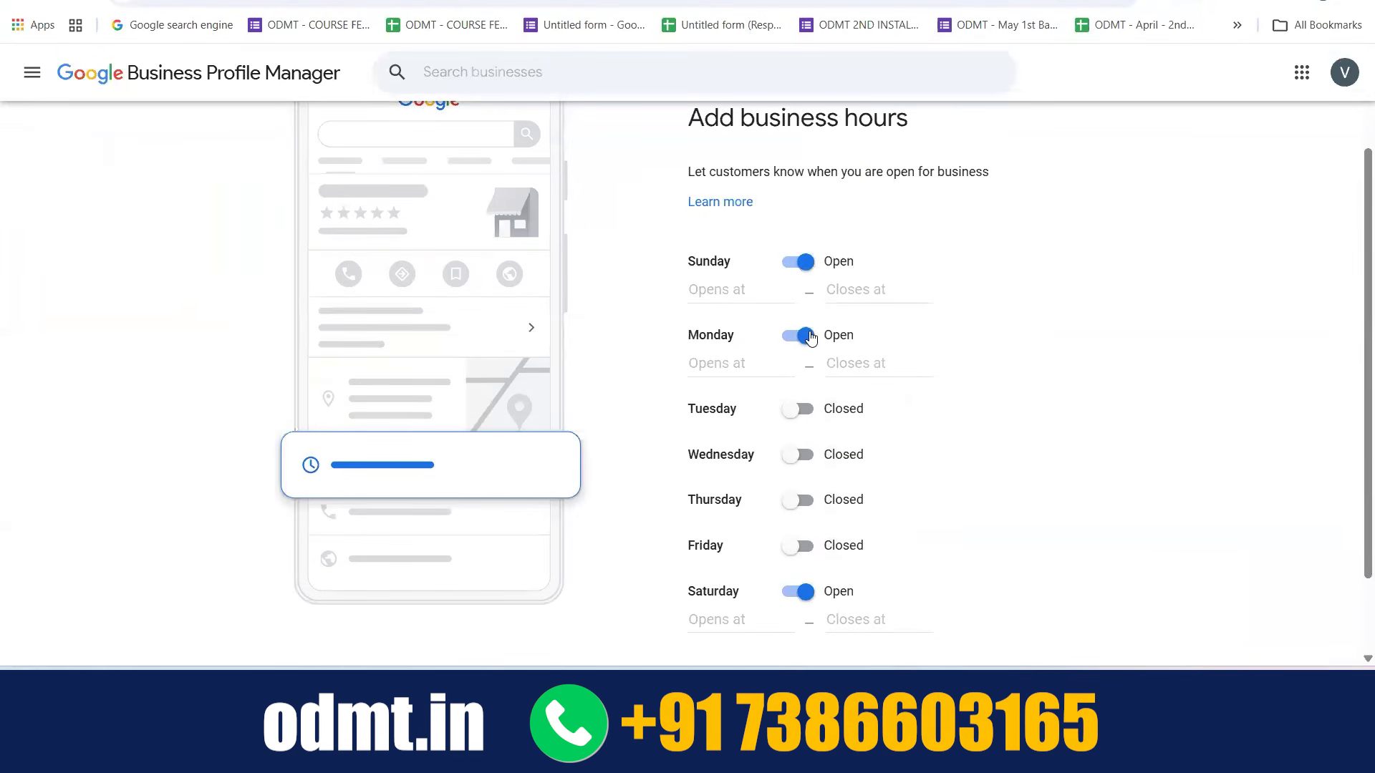
Set Monday's opening time to 4:00 AM
click(755, 365)
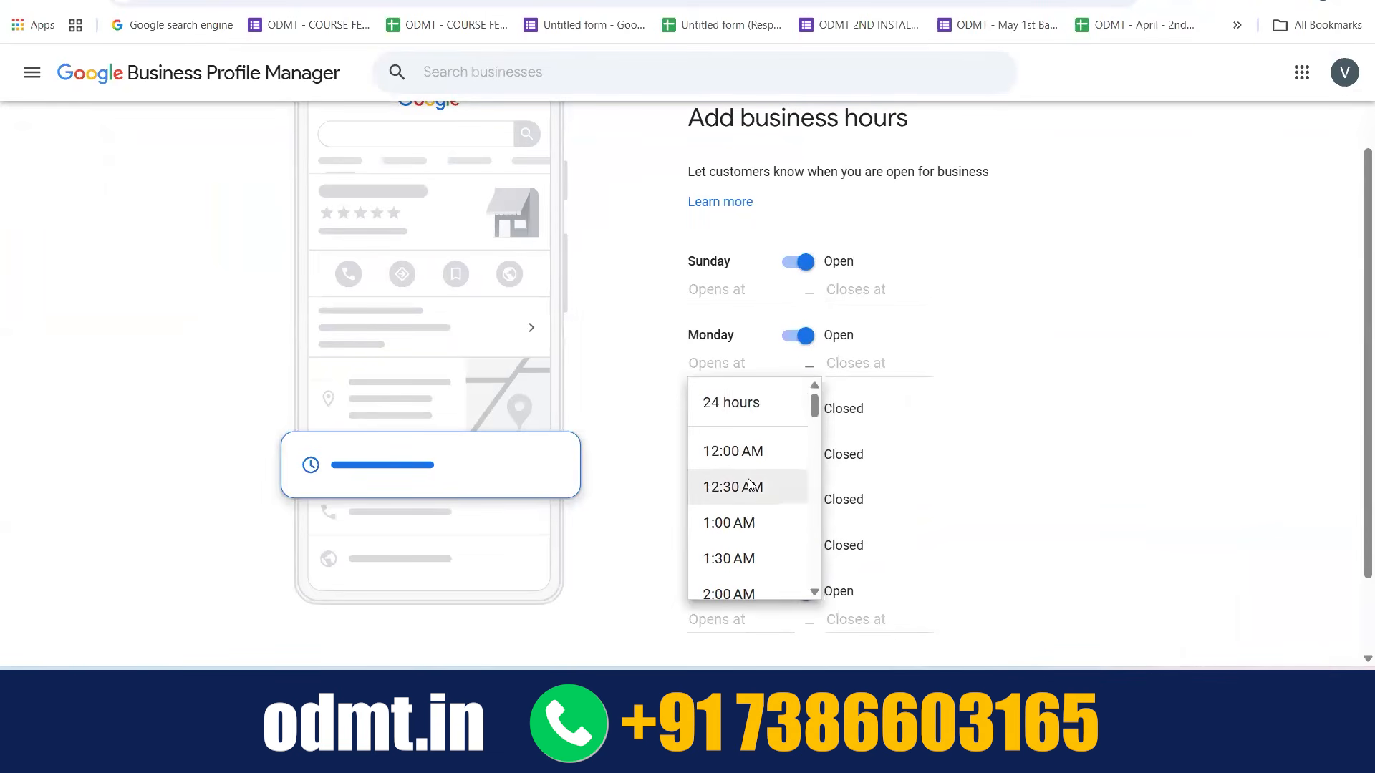
scroll(748, 487, down, 4)
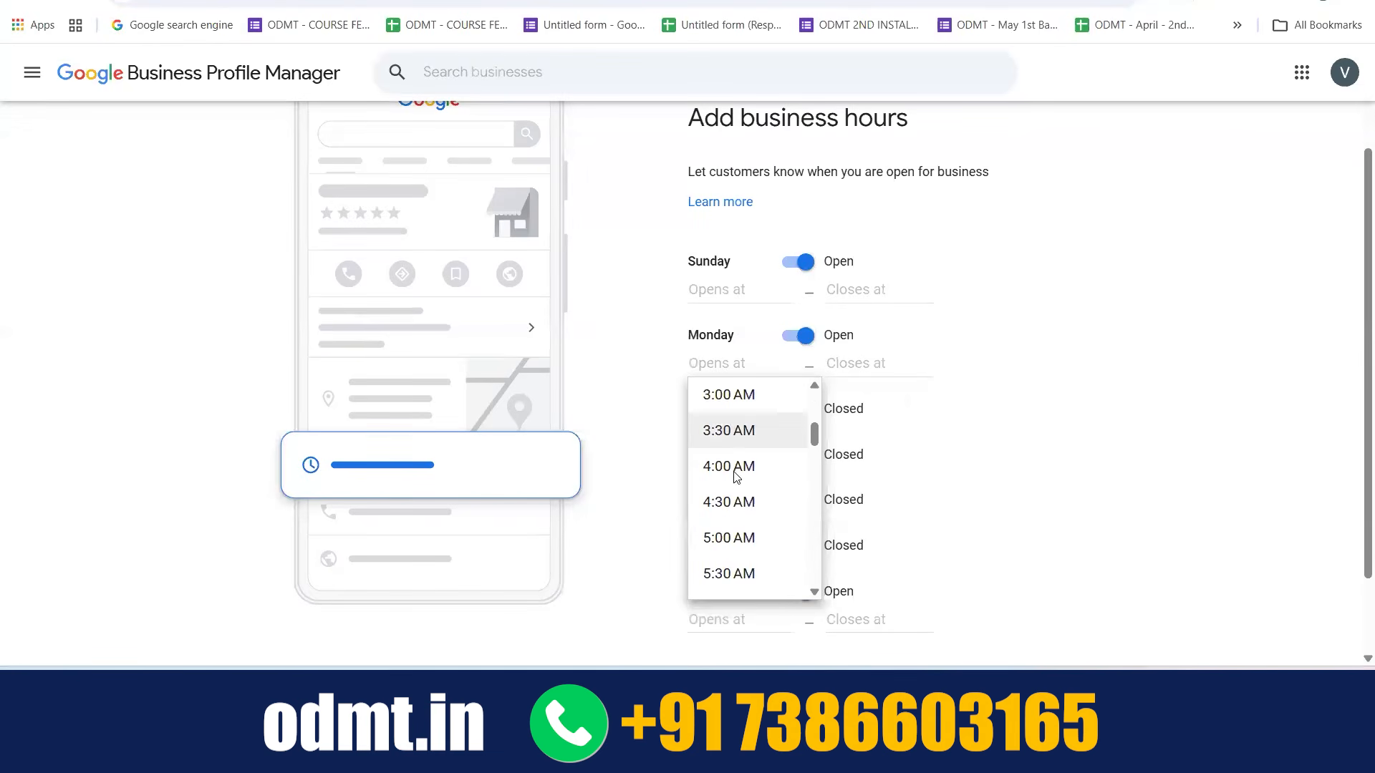
click(729, 472)
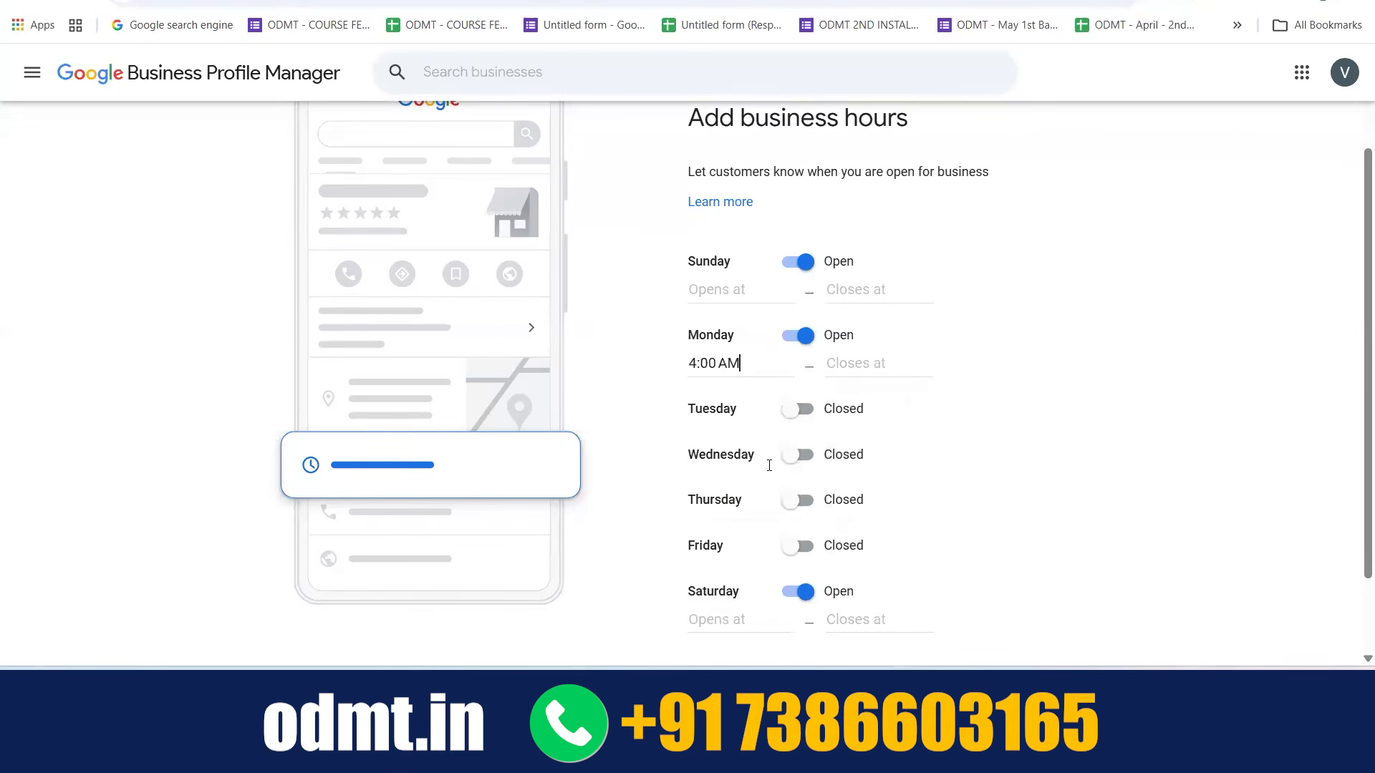
Set Monday's closing time to 7:00 AM
click(869, 358)
scroll(911, 513, down, 8)
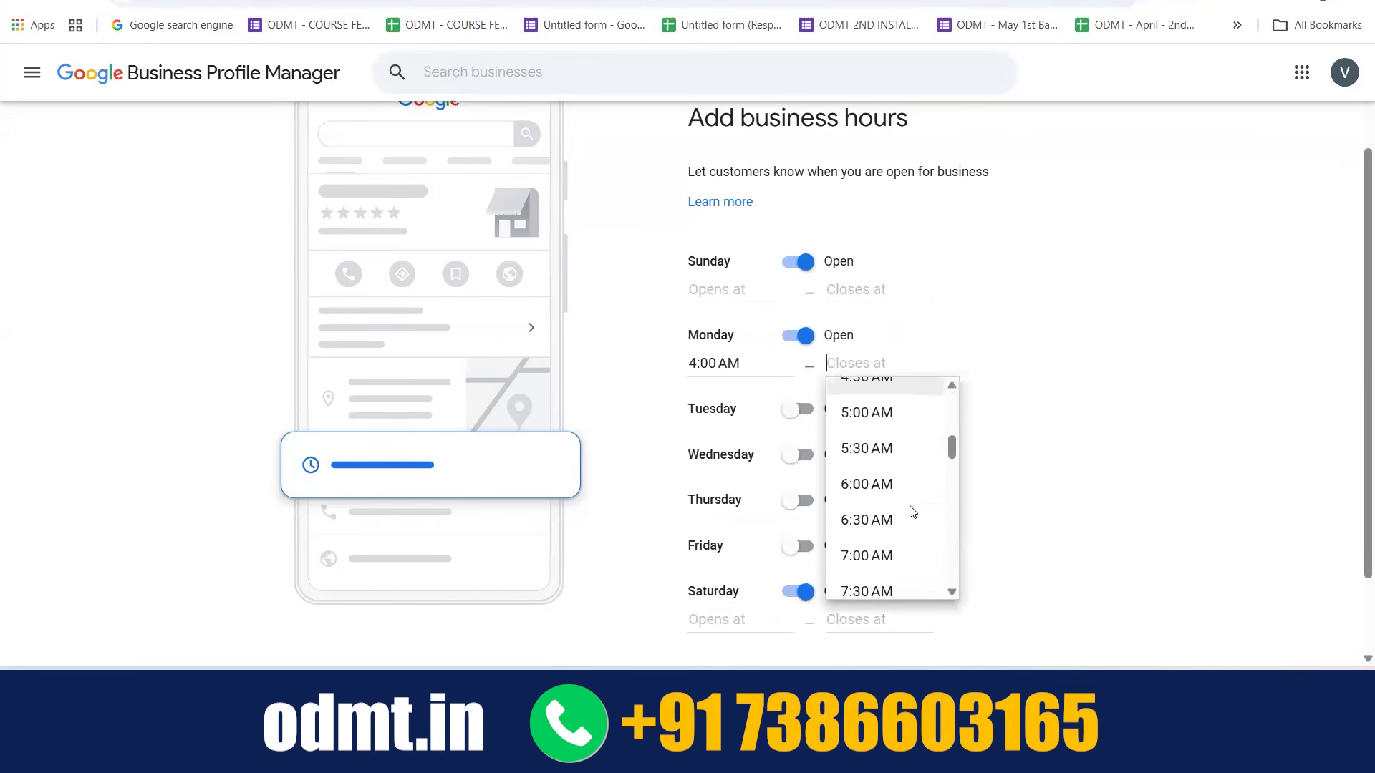
scroll(911, 513, down, 2)
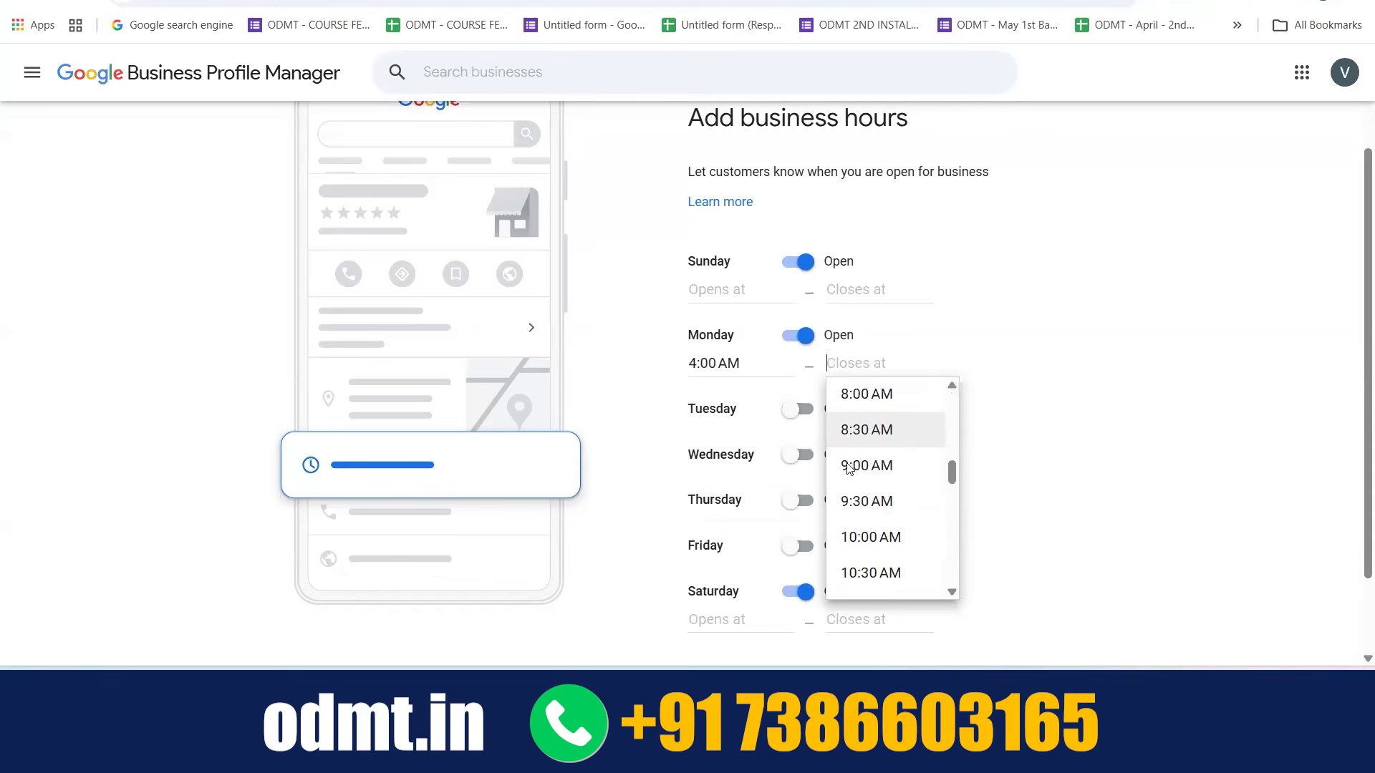
scroll(852, 476, up, 3)
scroll(856, 479, up, 1)
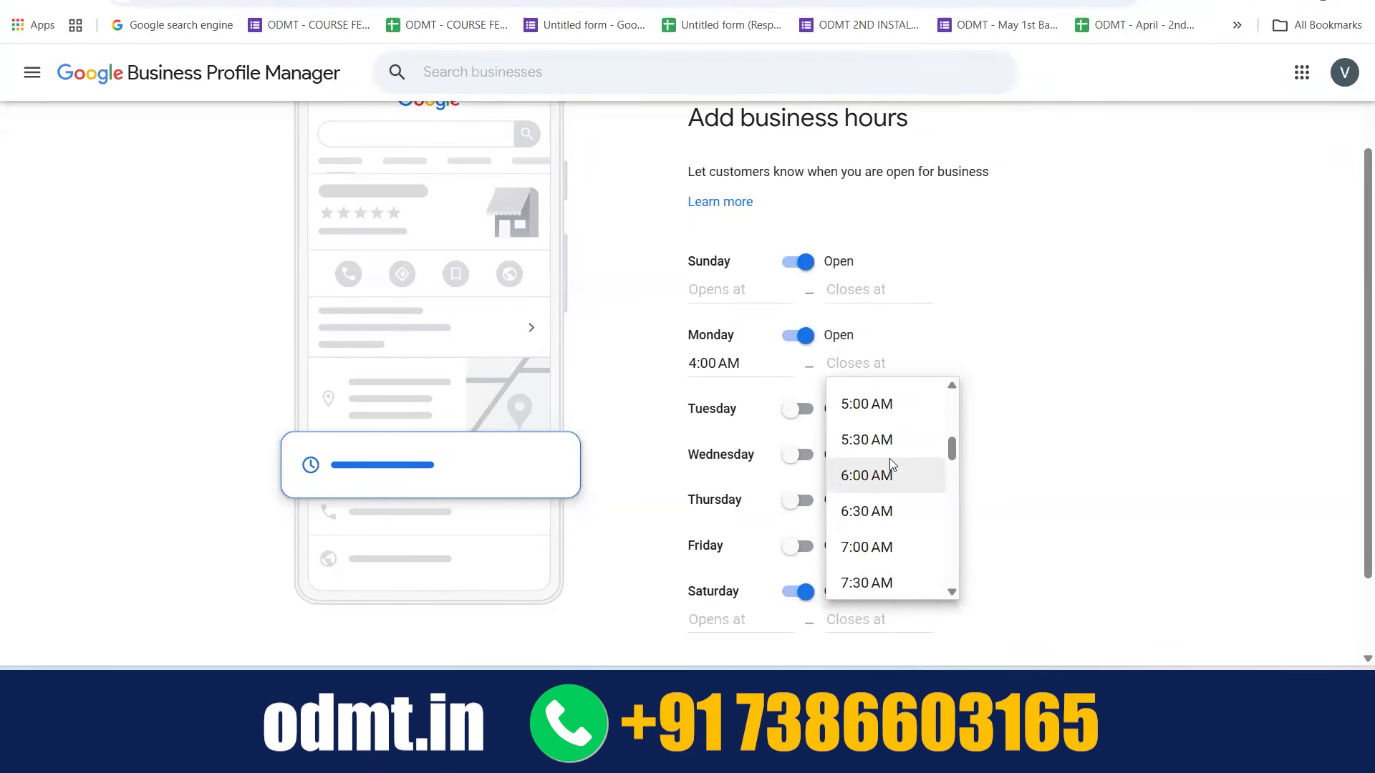
click(883, 547)
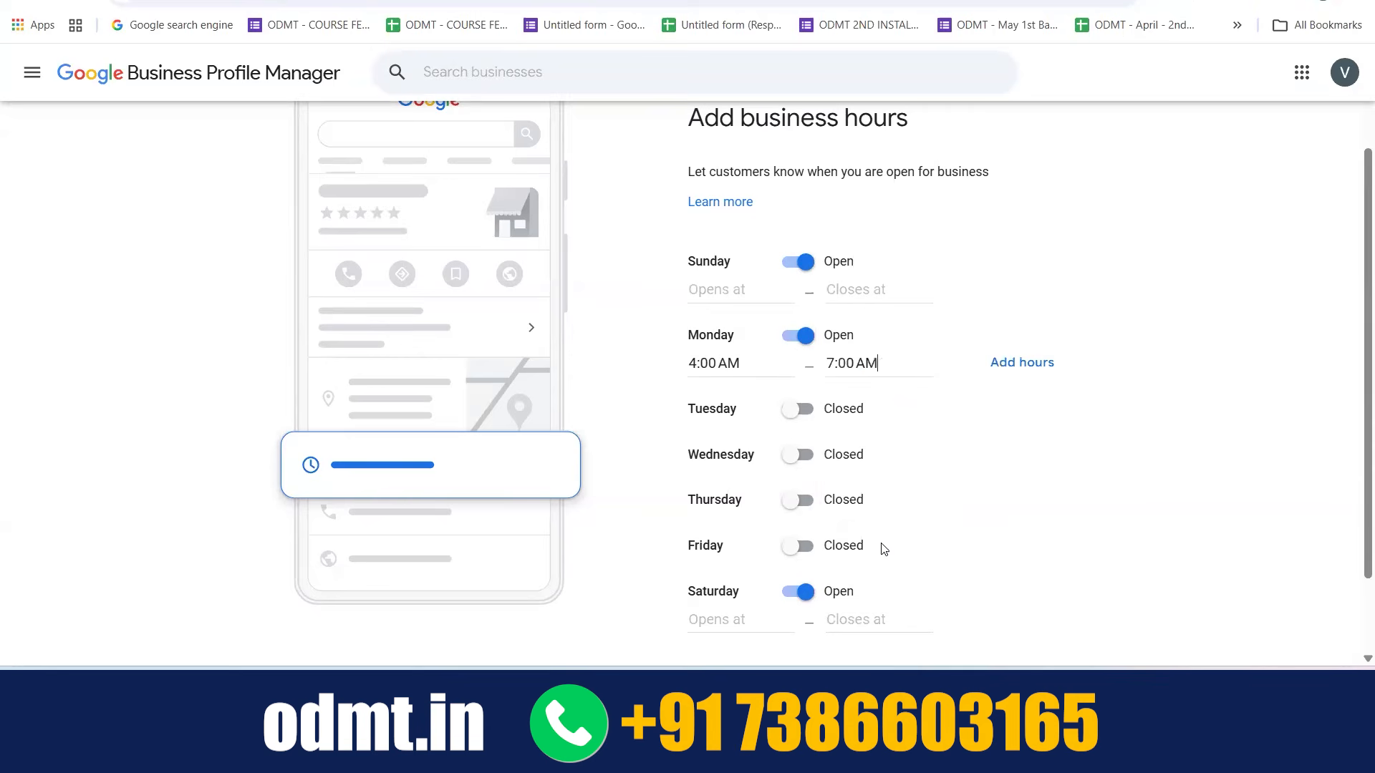
click(1031, 365)
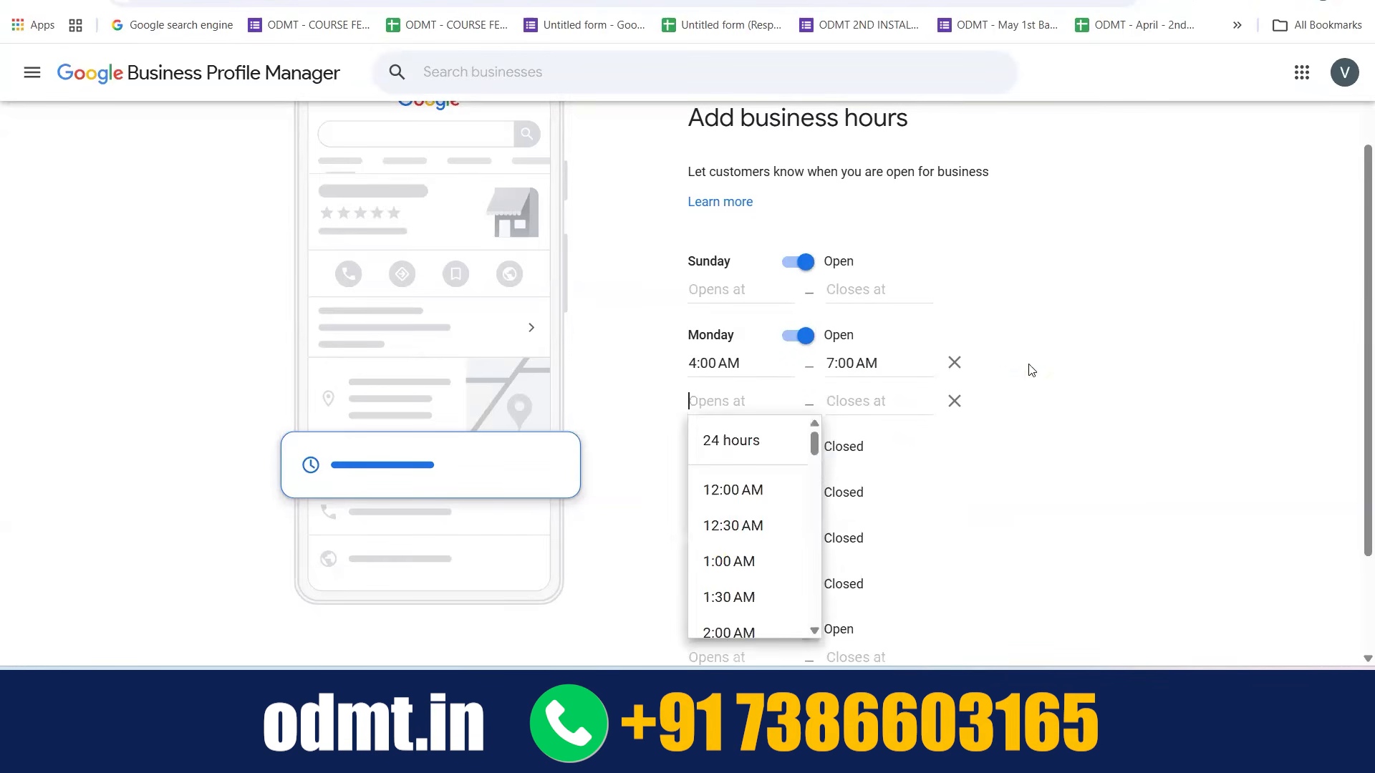
scroll(723, 562, down, 4)
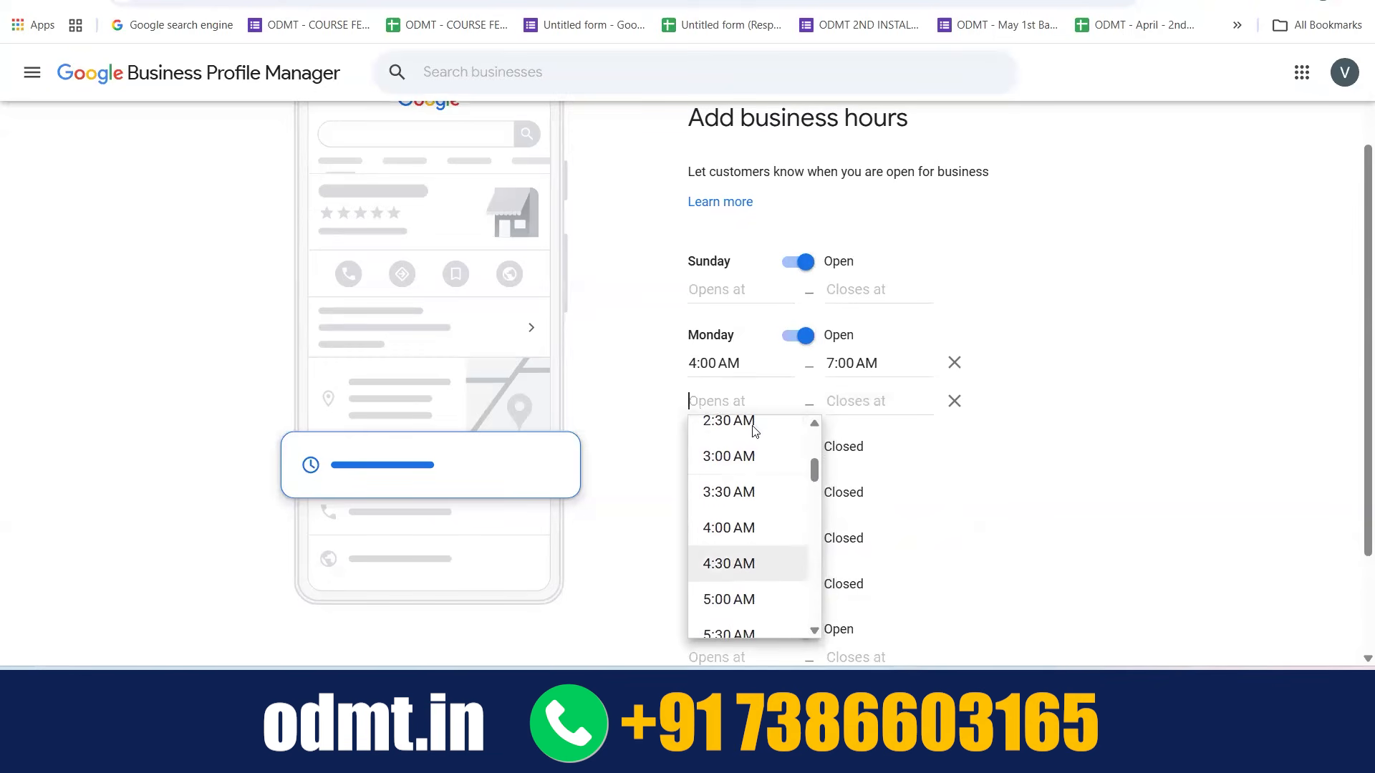
scroll(706, 527, down, 5)
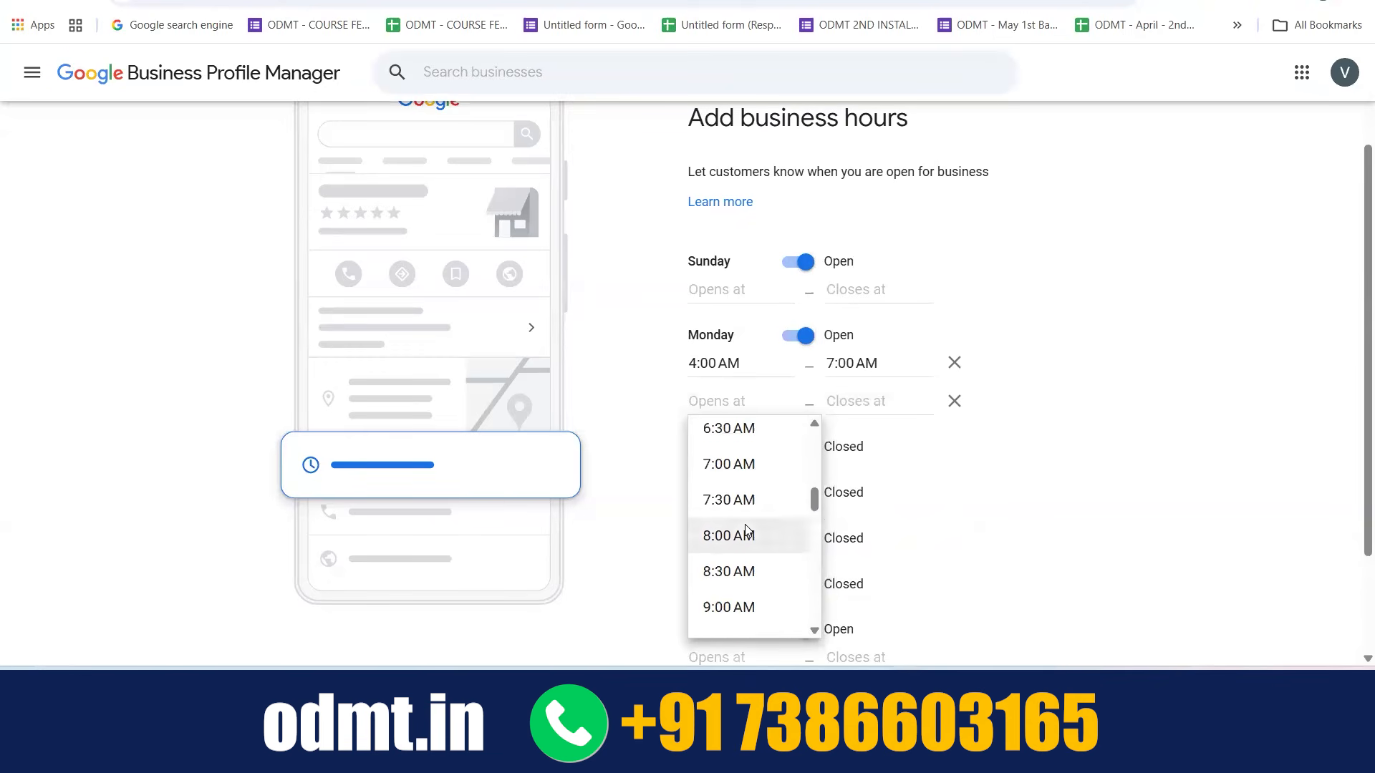
click(955, 409)
click(955, 407)
Change Monday's closing time to 7:00 PM
click(841, 363)
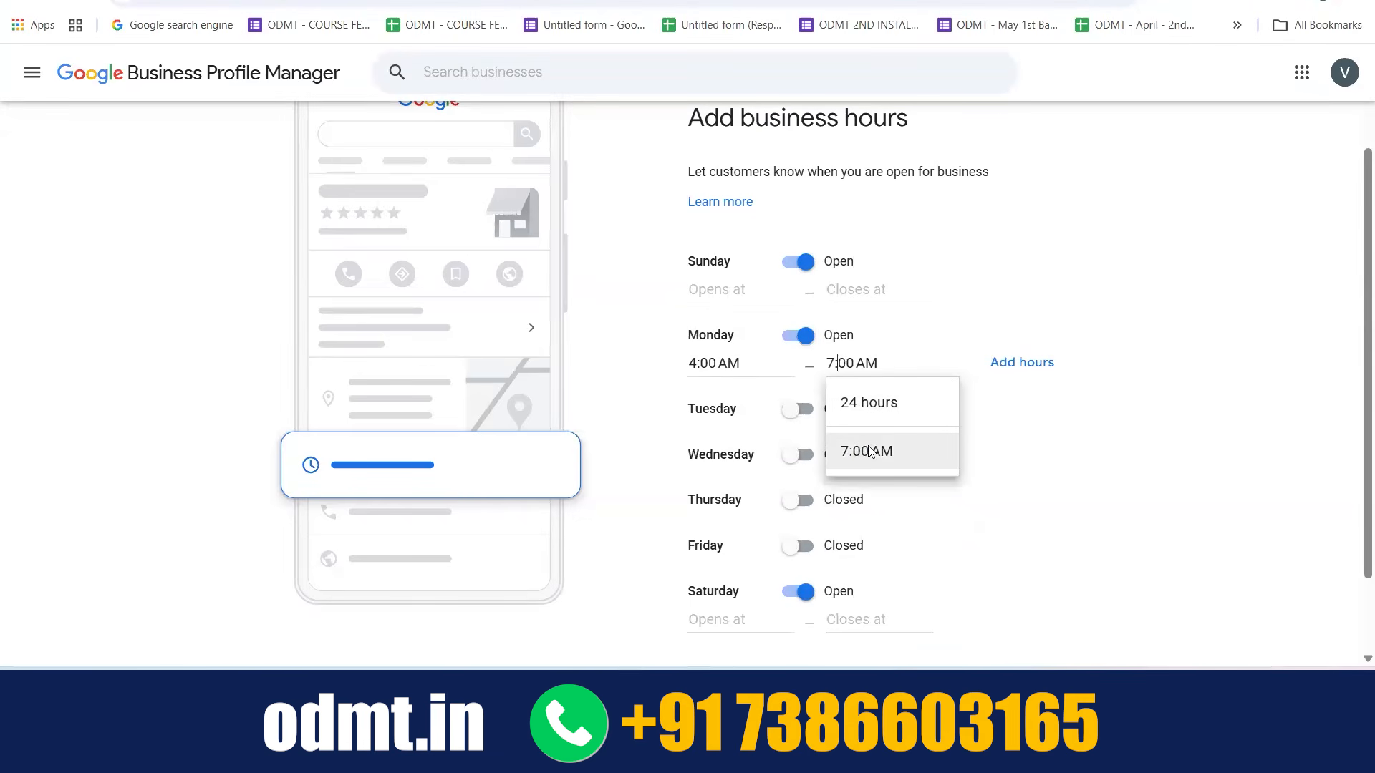
click(873, 364)
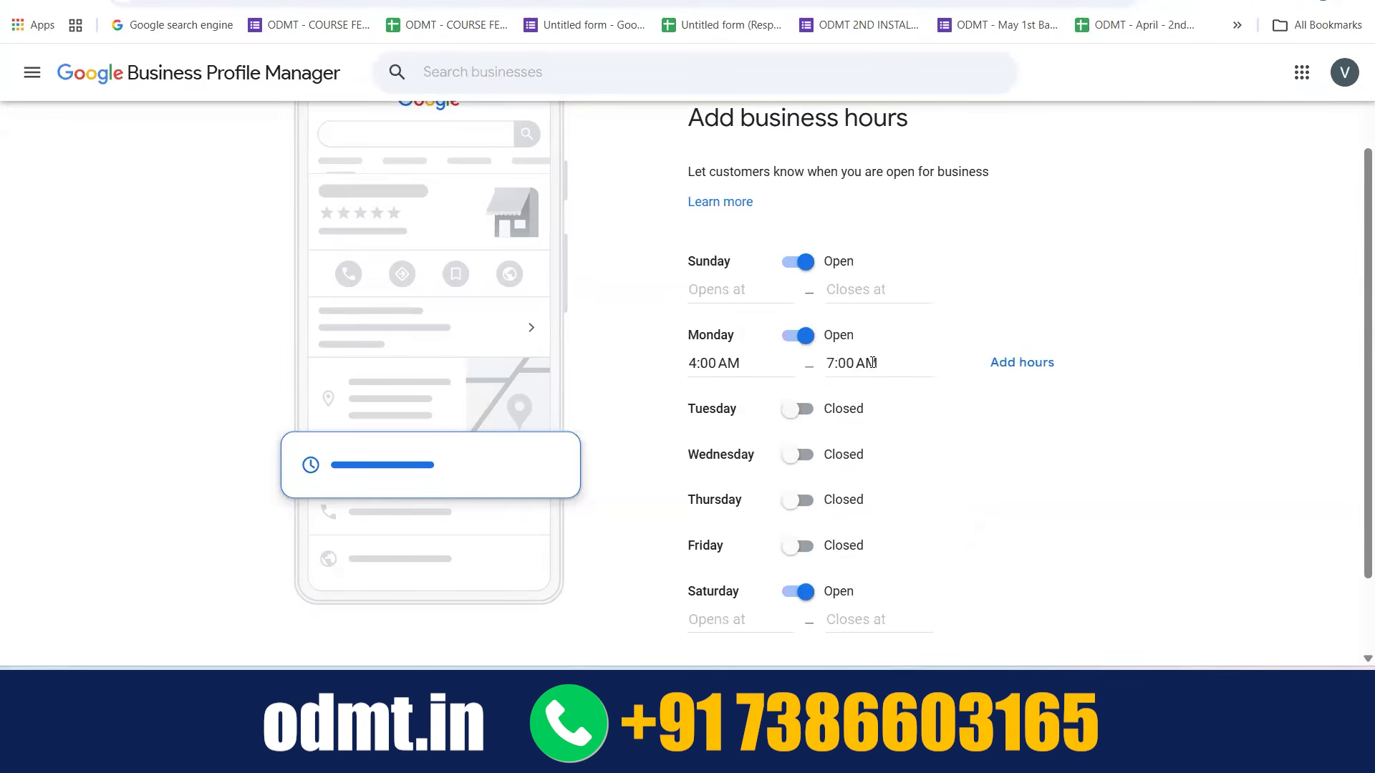
key(BackSpace)
key(BackSpace)
key(BackSpace)
key(BackSpace)
key(BackSpace)
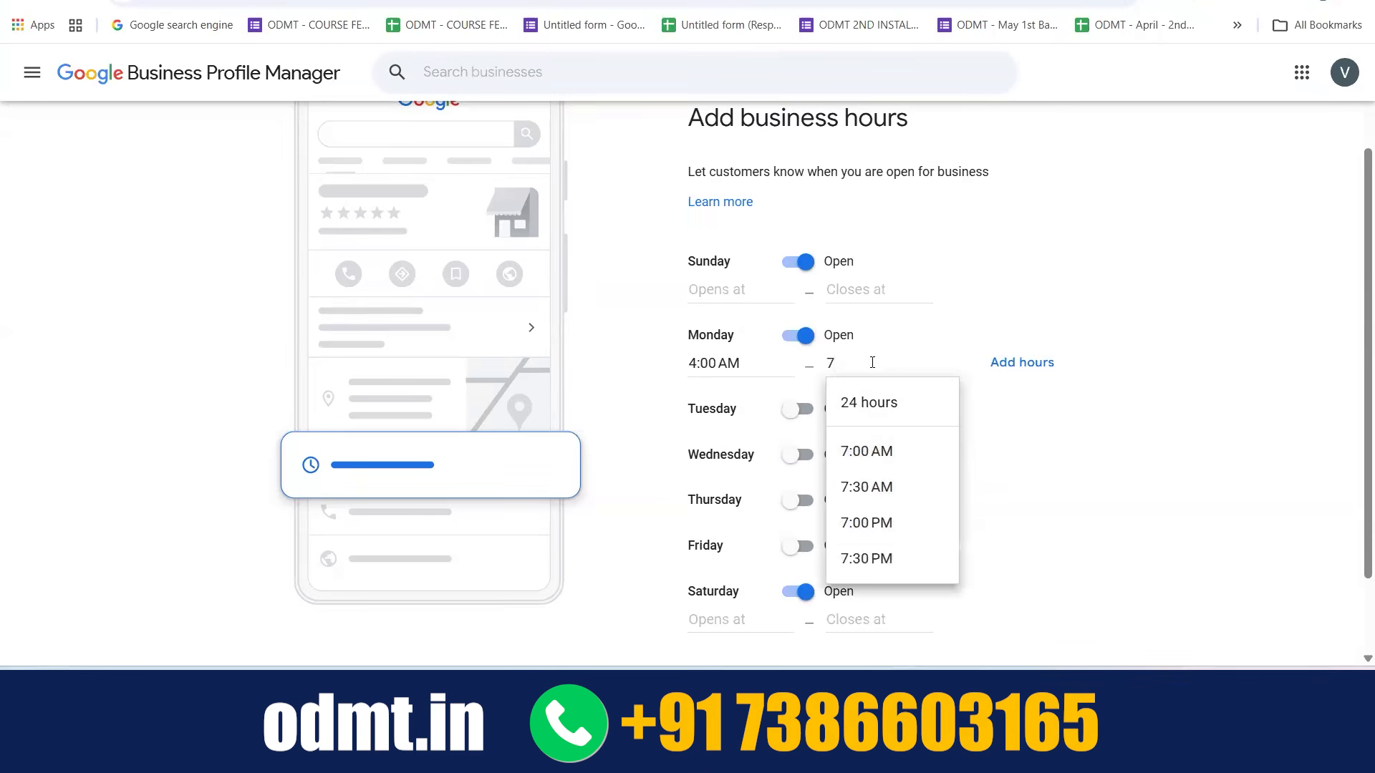
scroll(871, 470, down, 1)
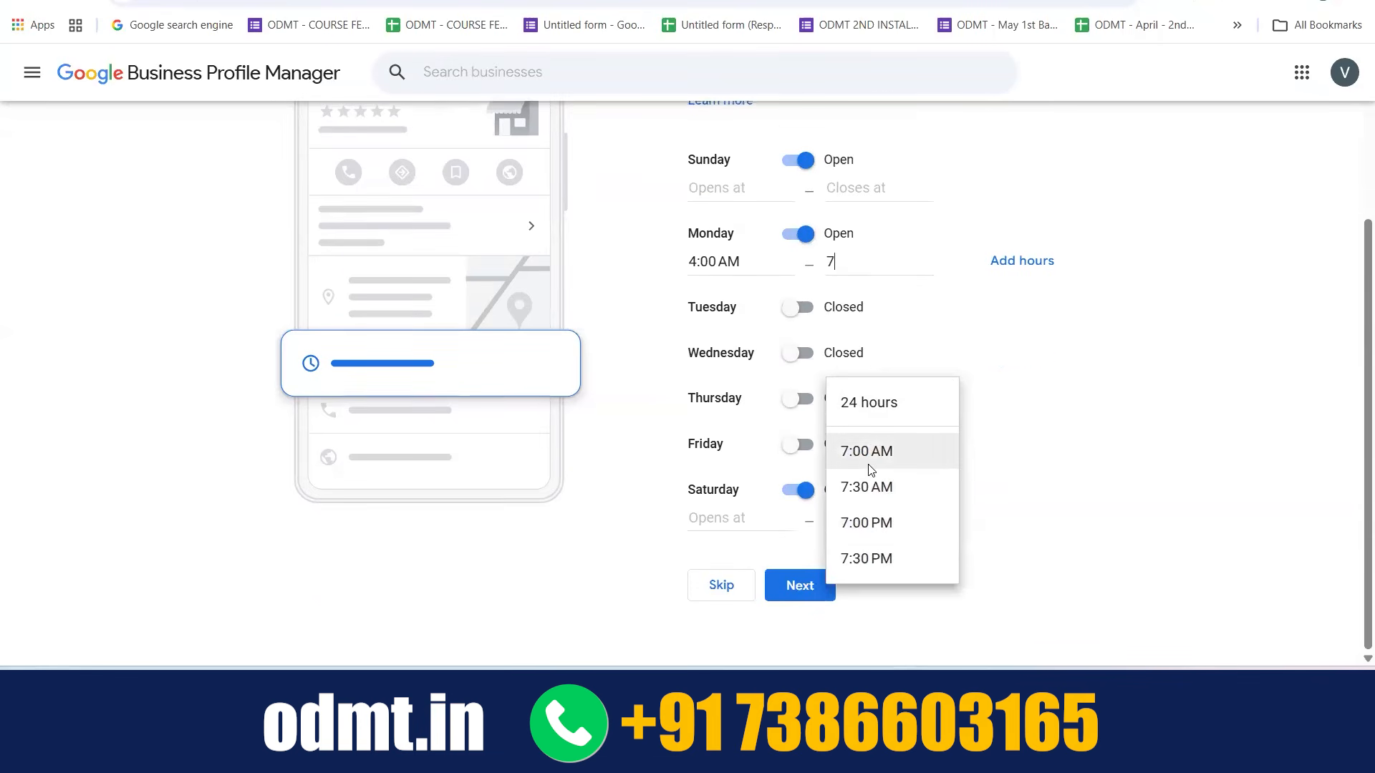
click(870, 523)
Mark Tuesday as open with hours from 4:00 AM to 7:00 PM
click(797, 309)
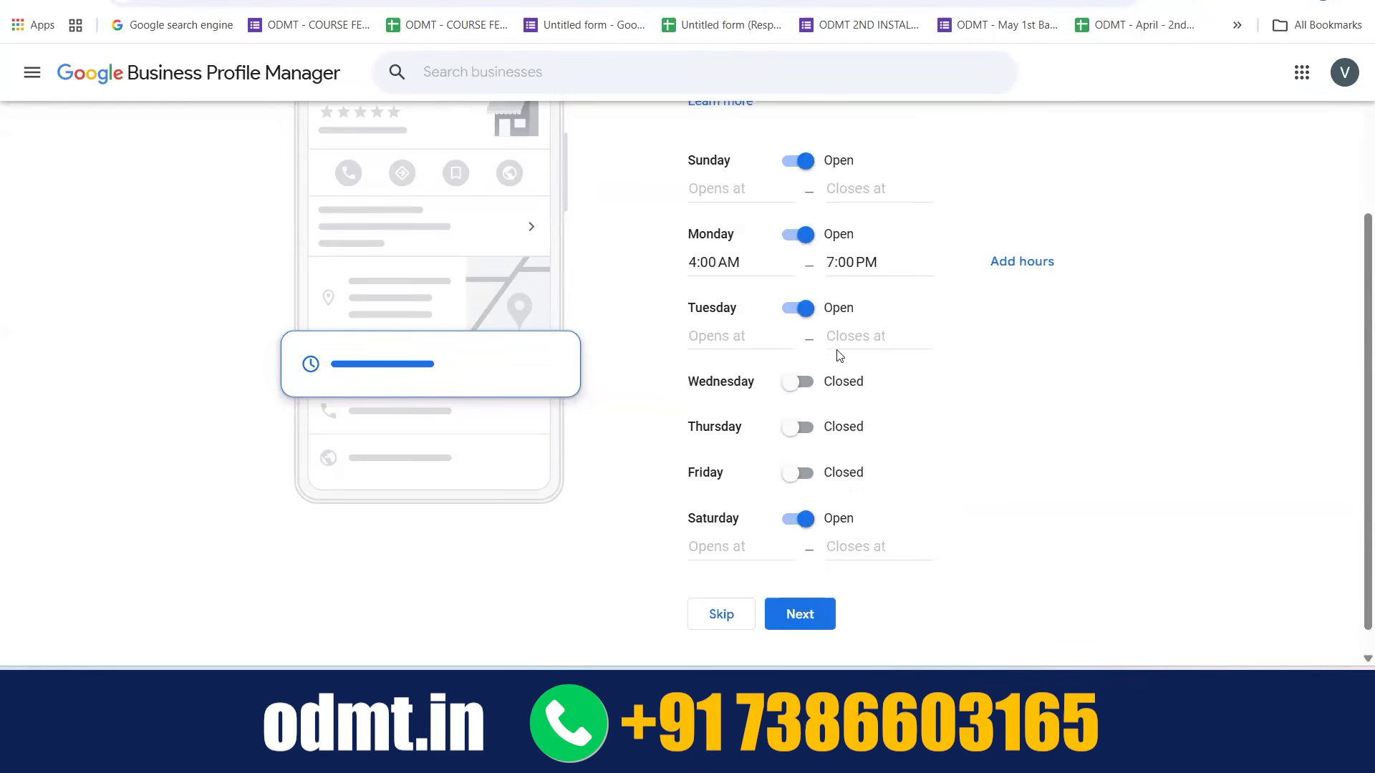
click(838, 348)
scroll(888, 512, down, 10)
scroll(891, 419, up, 1)
scroll(890, 420, down, 6)
scroll(881, 515, down, 2)
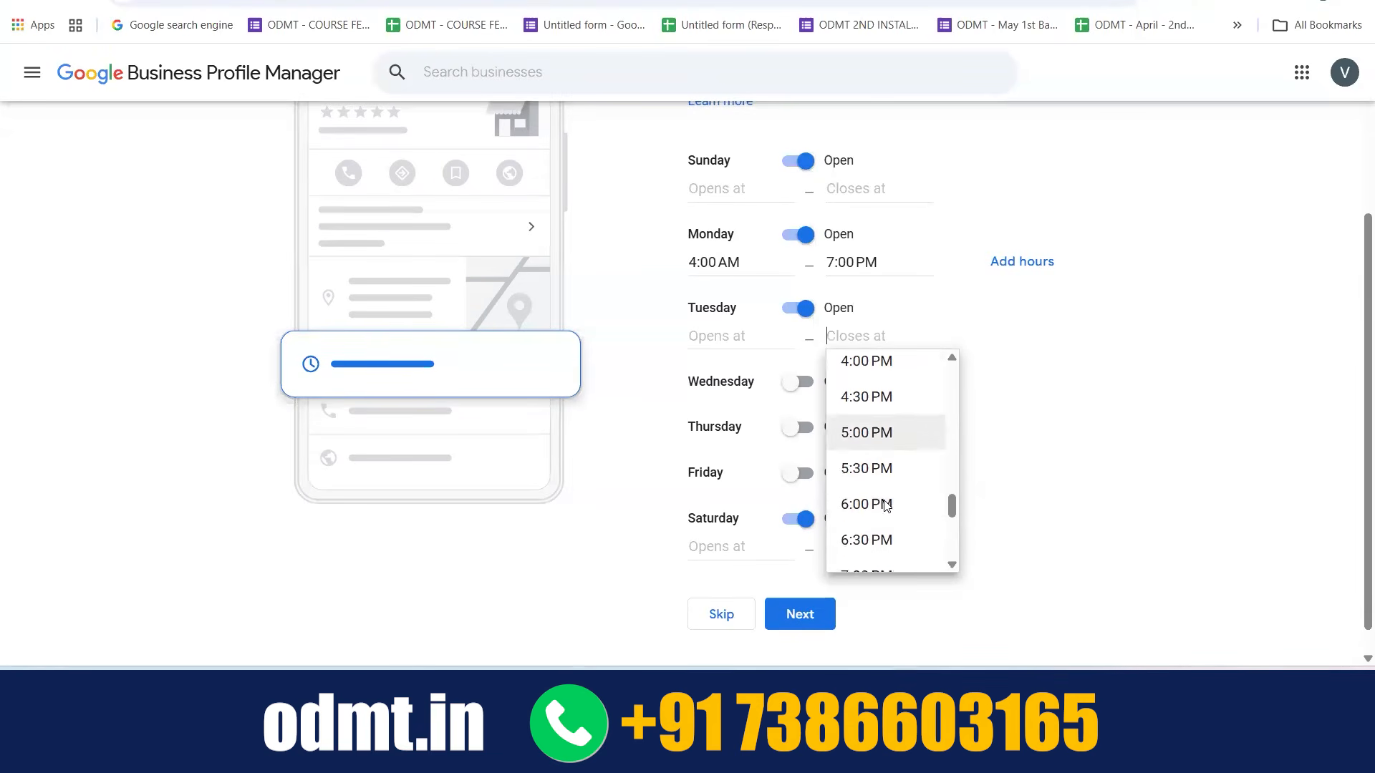
scroll(864, 526, down, 1)
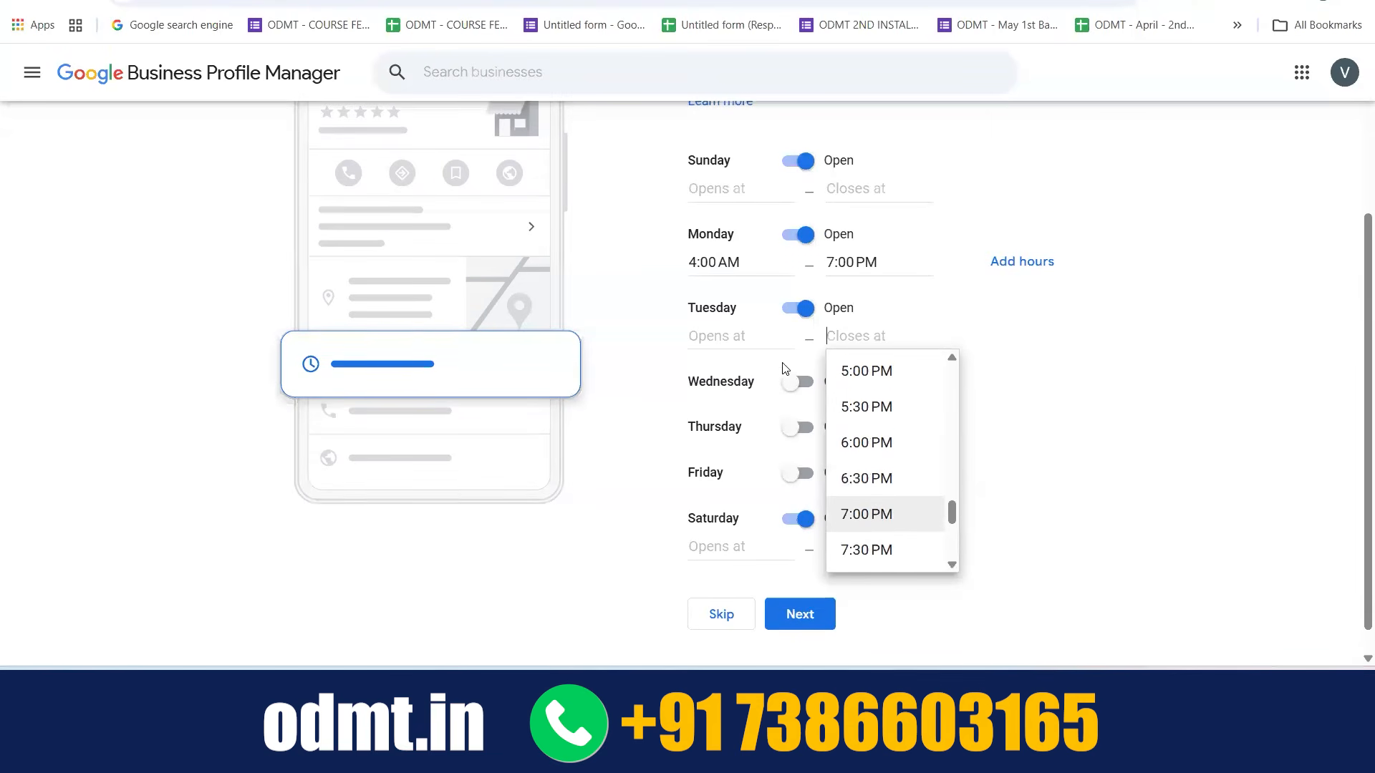
click(862, 517)
click(728, 347)
scroll(739, 475, down, 5)
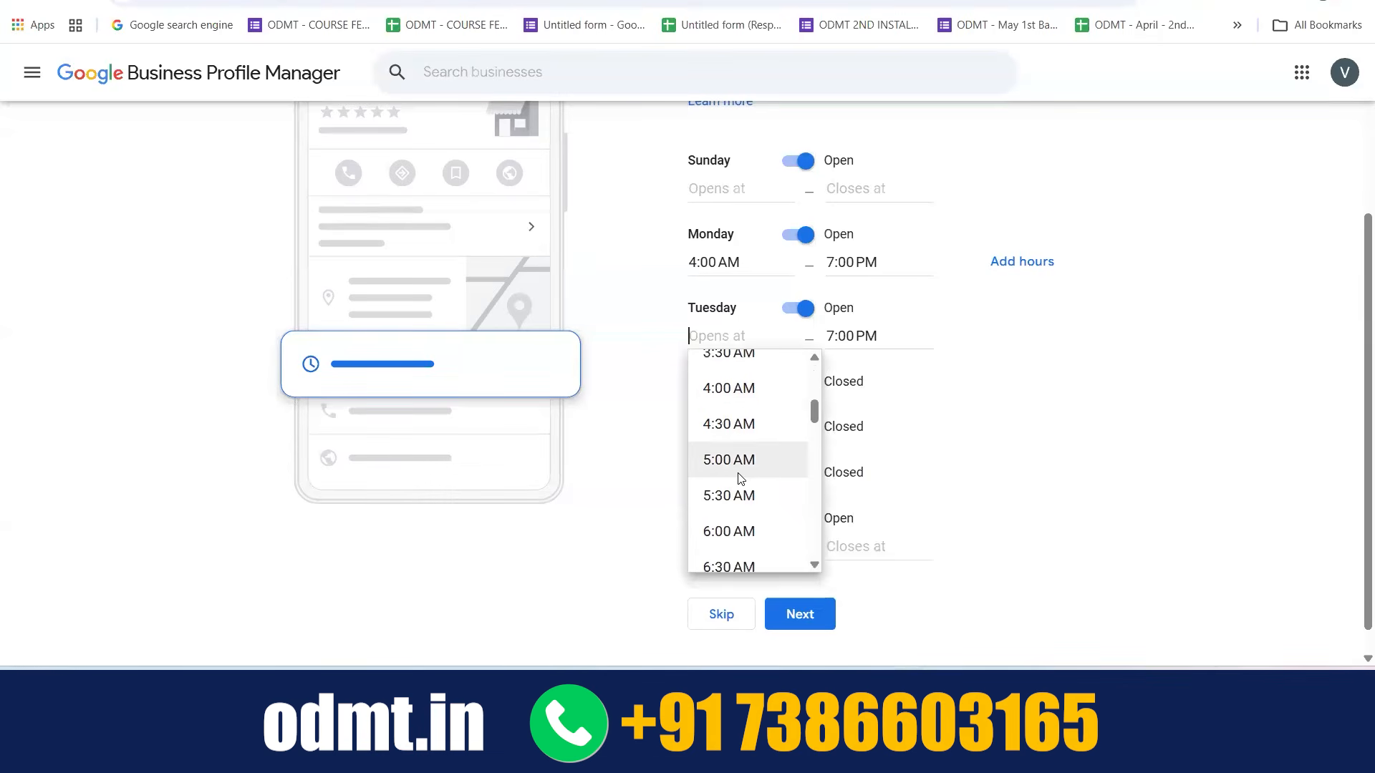
scroll(740, 478, up, 3)
click(741, 446)
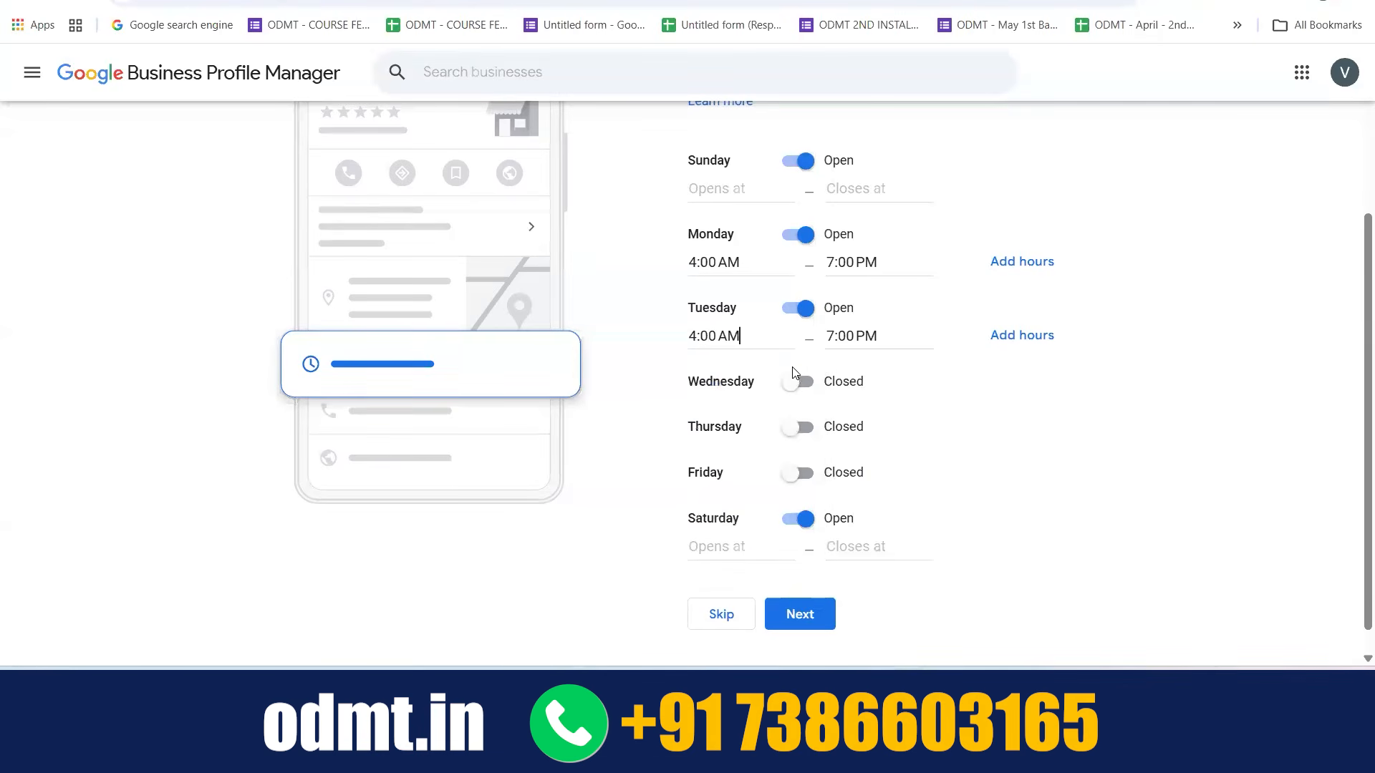
Mark Wednesday and Thursday as open and set both opening times to 4:00 AM
click(801, 384)
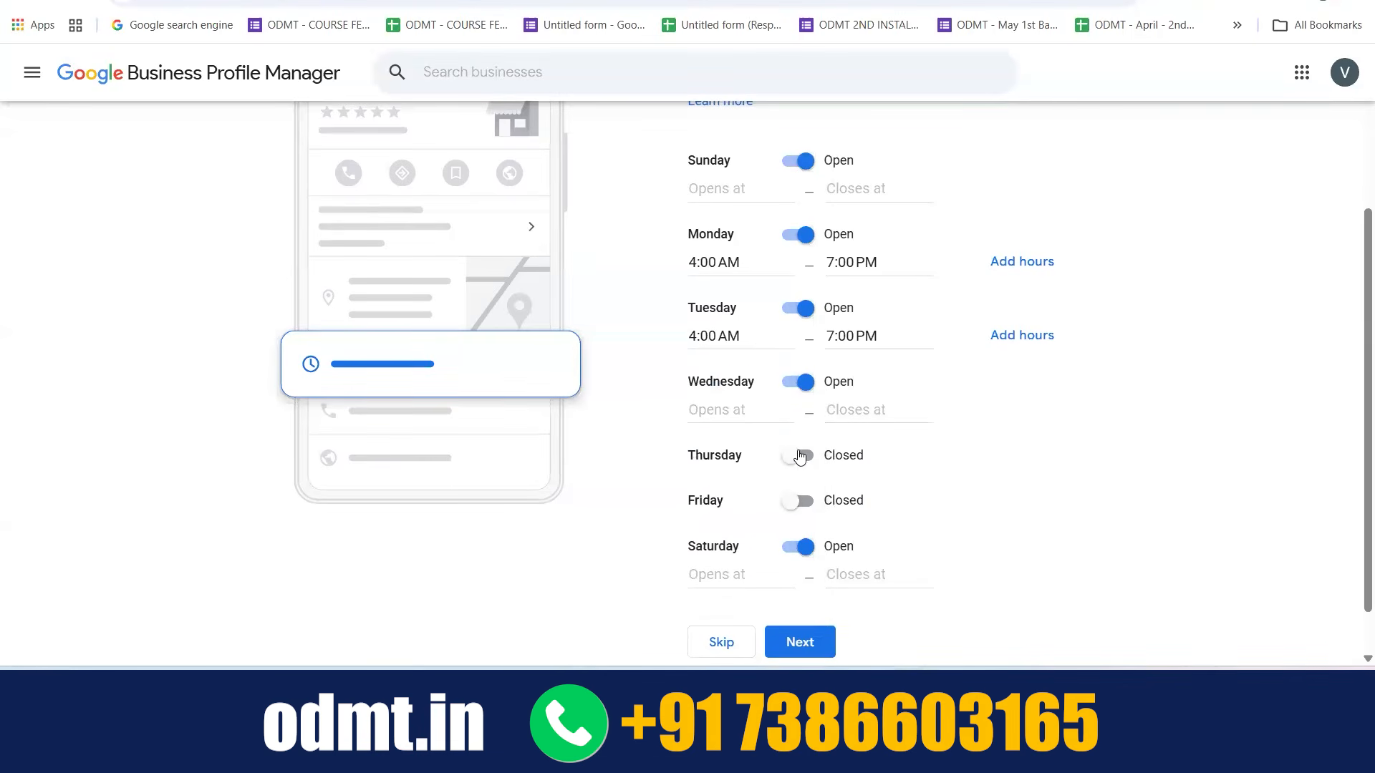
click(799, 456)
click(752, 410)
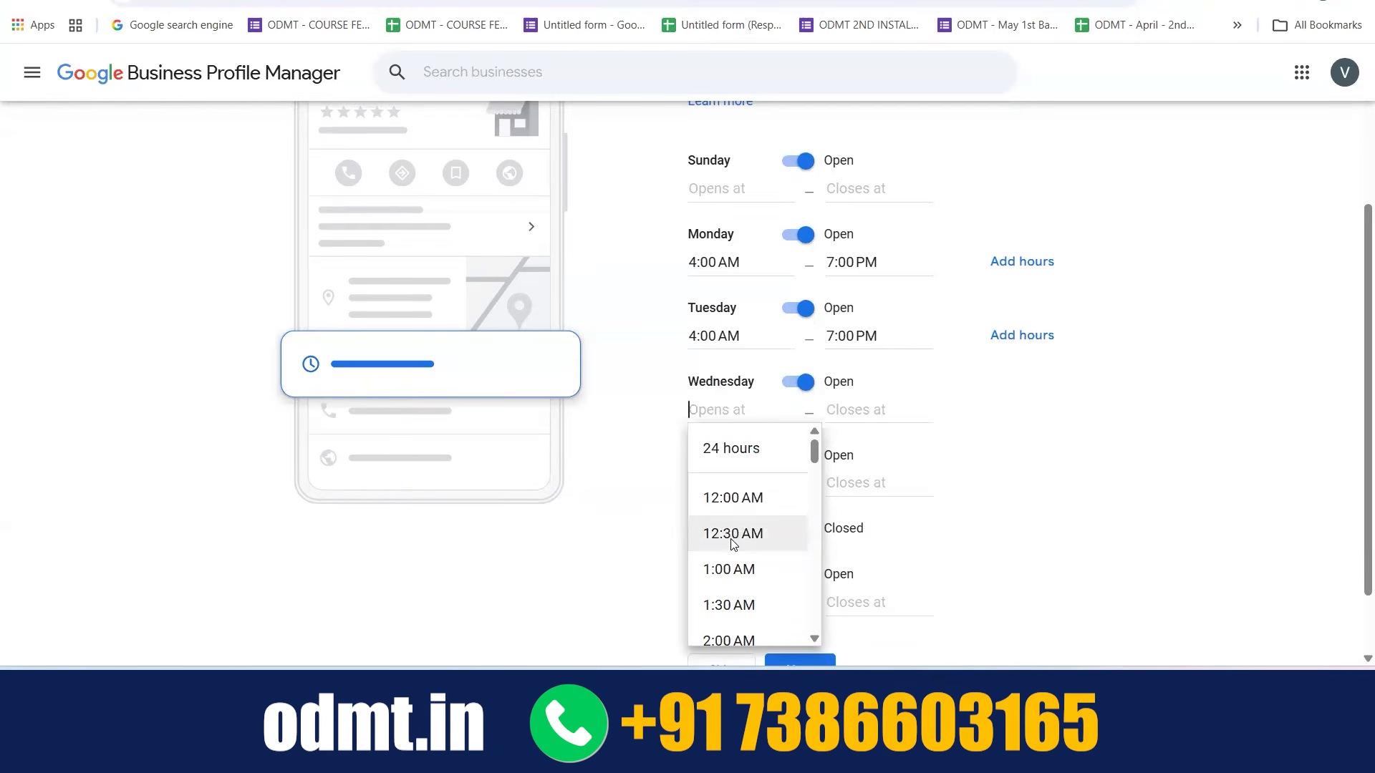
scroll(730, 536, down, 3)
click(728, 510)
click(736, 481)
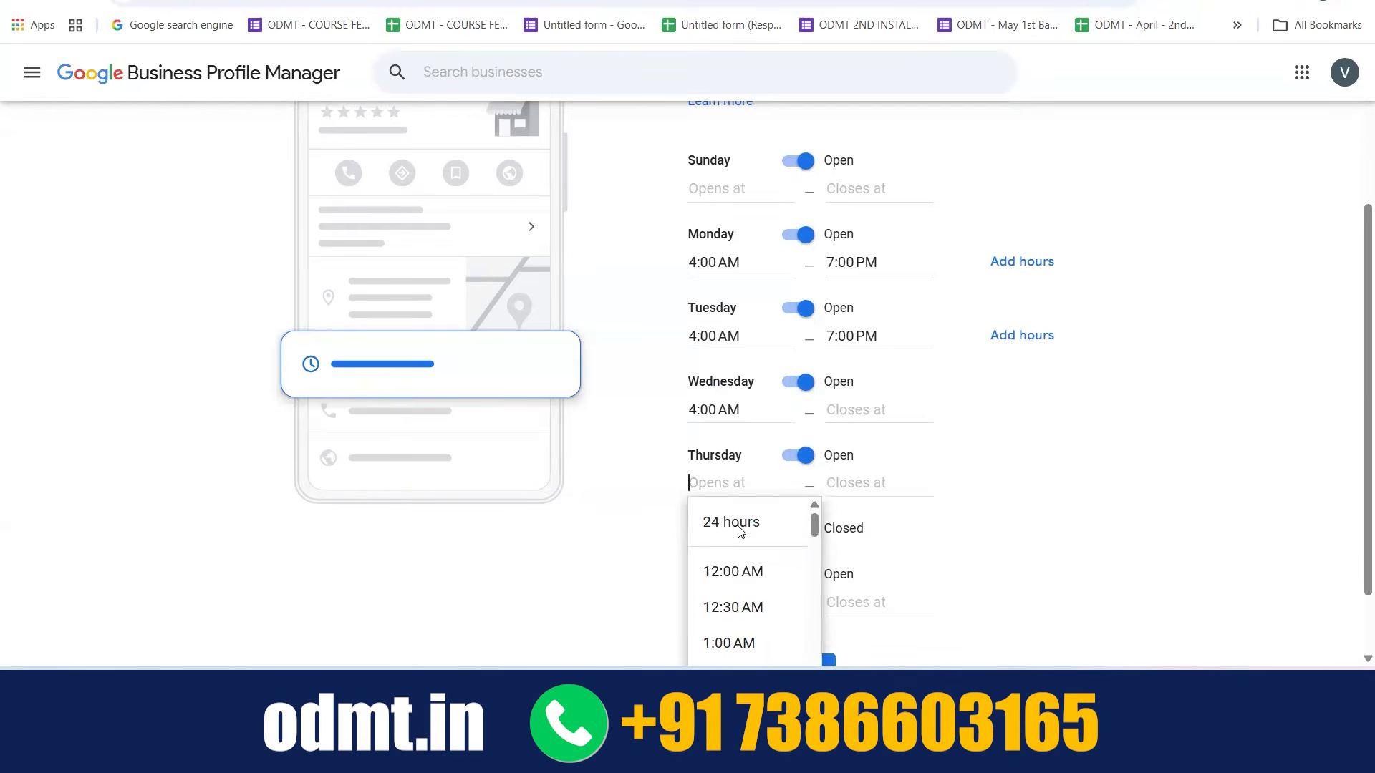
scroll(740, 587, down, 4)
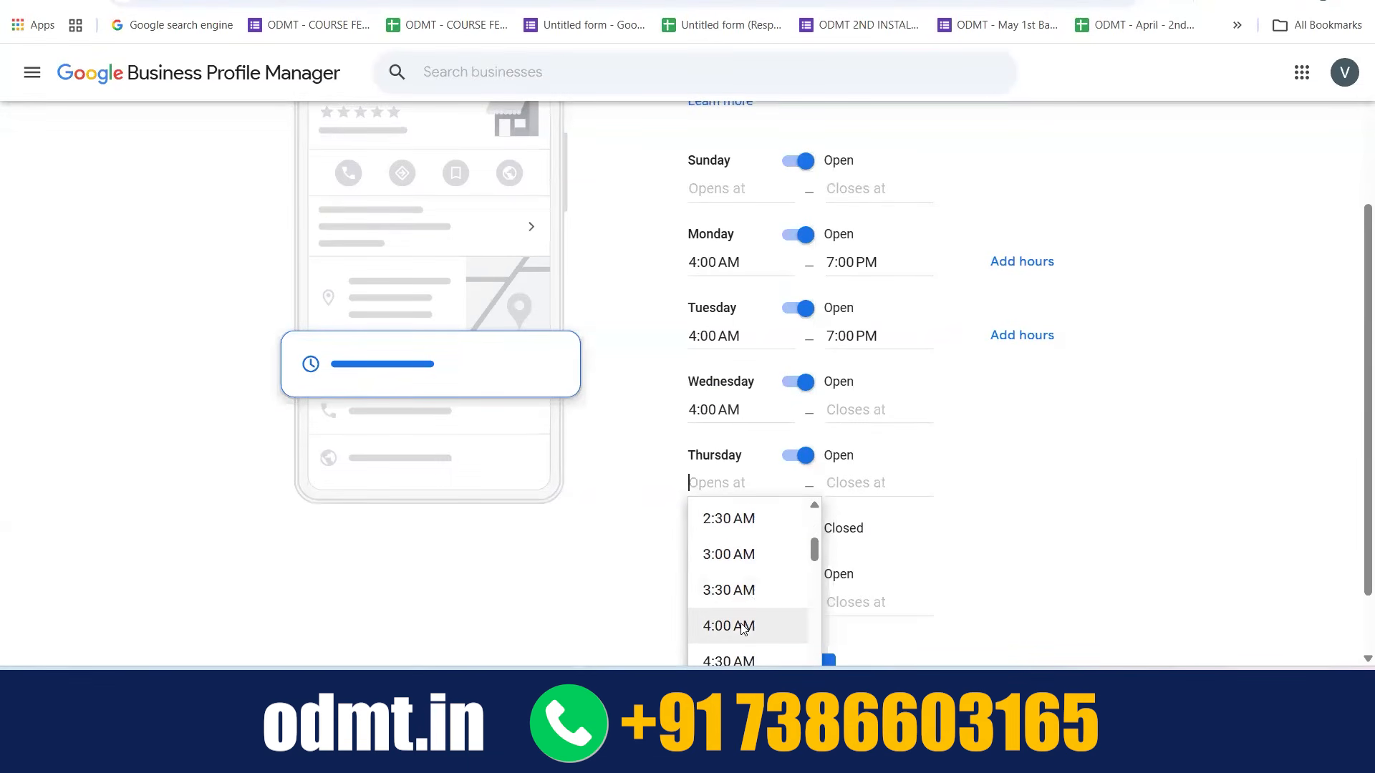
click(734, 626)
Mark Friday as open and set its opening time to 4:00 AM
scroll(858, 431, down, 1)
click(802, 447)
scroll(759, 466, down, 1)
click(727, 444)
scroll(739, 552, down, 2)
scroll(739, 552, down, 5)
scroll(730, 515, up, 2)
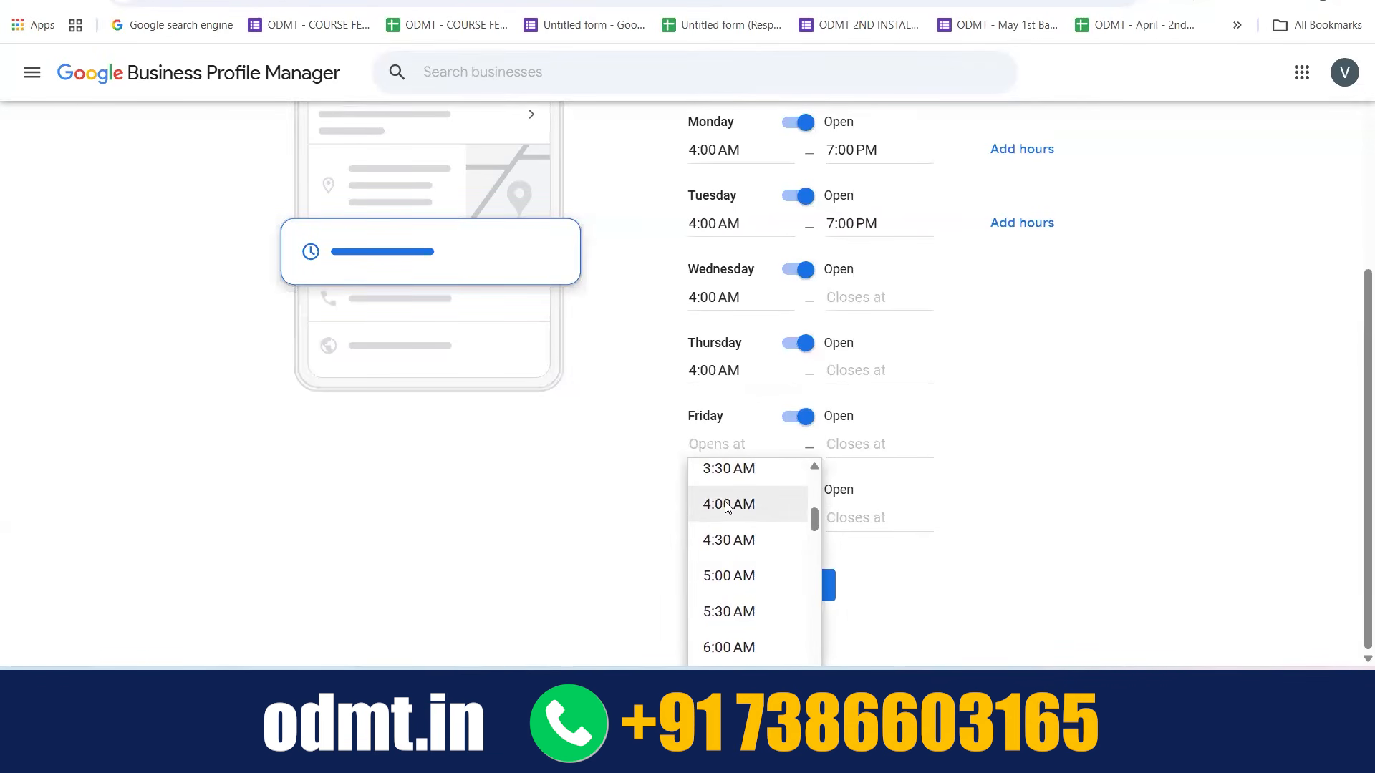
click(727, 506)
Set Wednesday's closing time to 7:00 PM
click(867, 296)
scroll(886, 391, down, 5)
scroll(886, 392, down, 15)
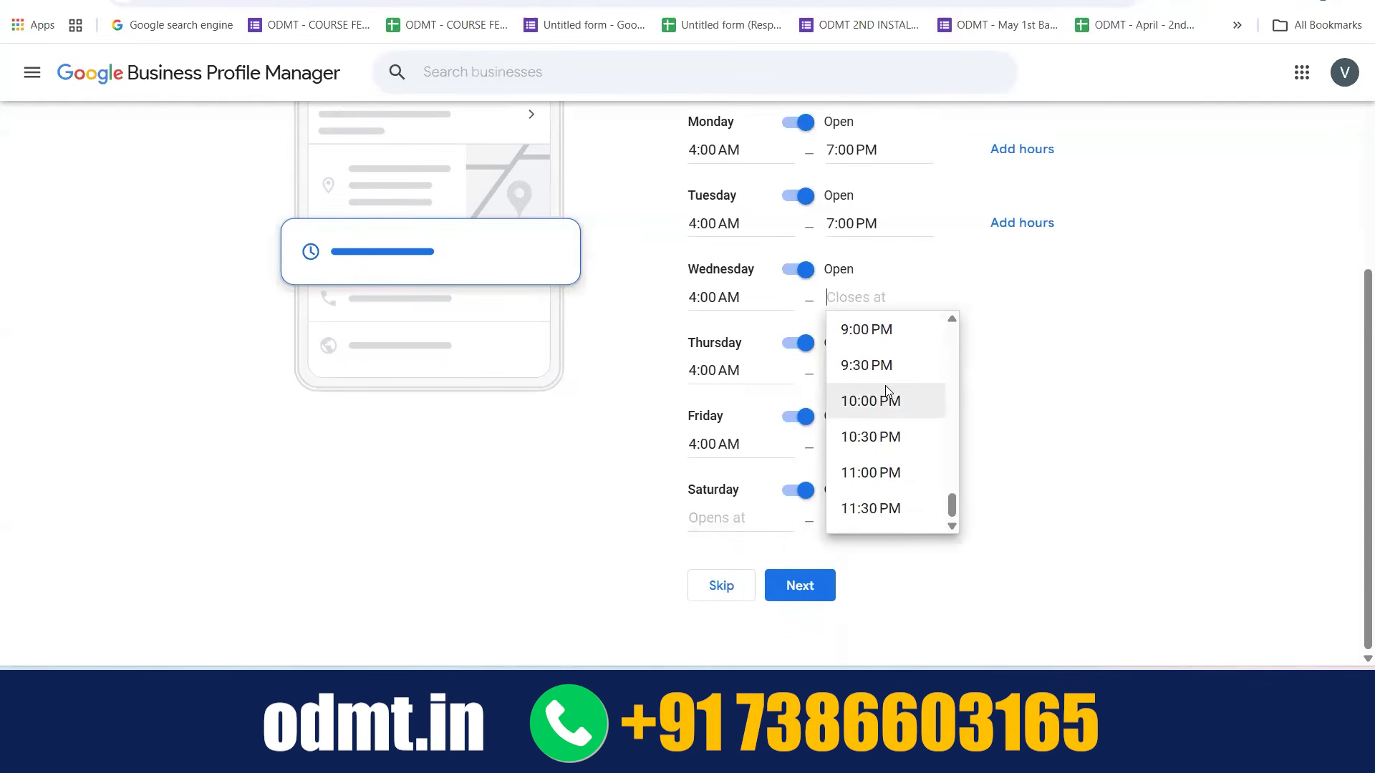
scroll(886, 390, up, 4)
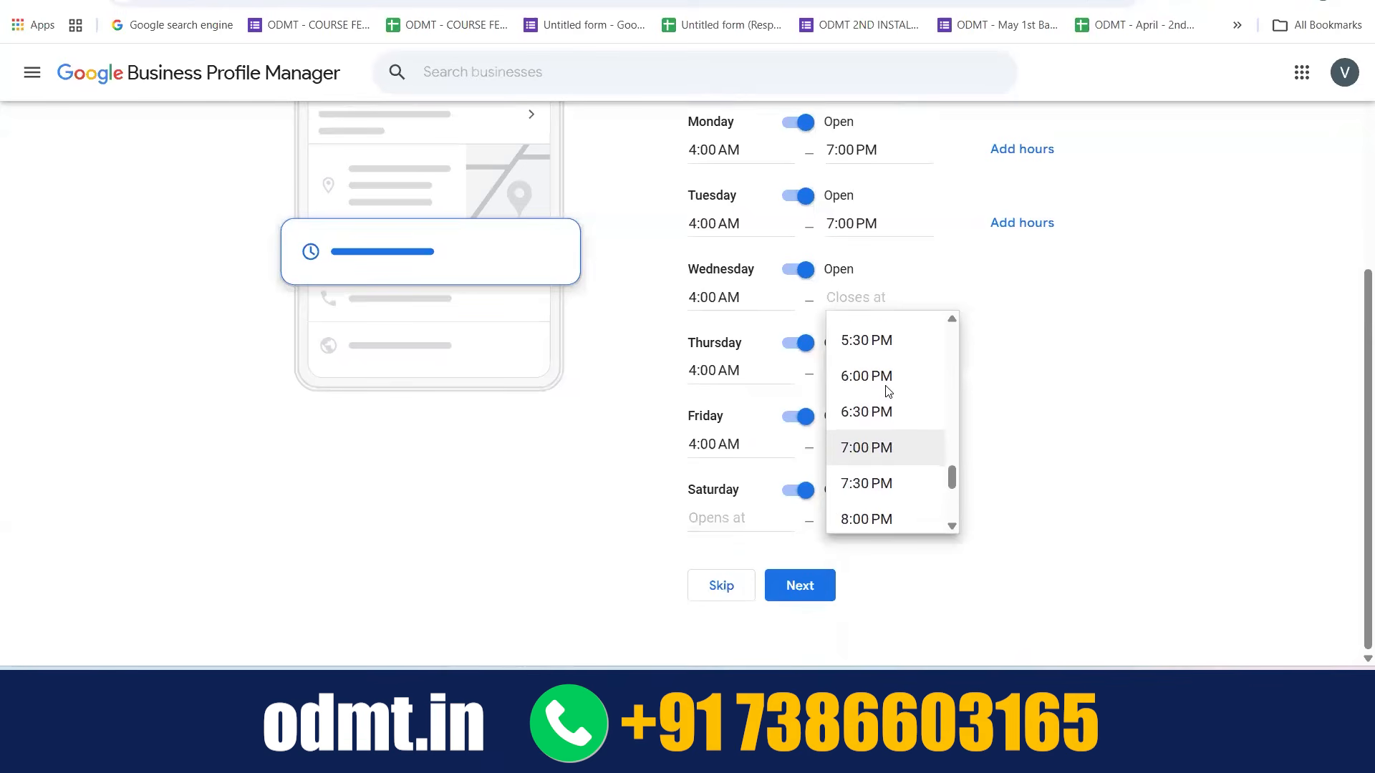
scroll(886, 390, up, 3)
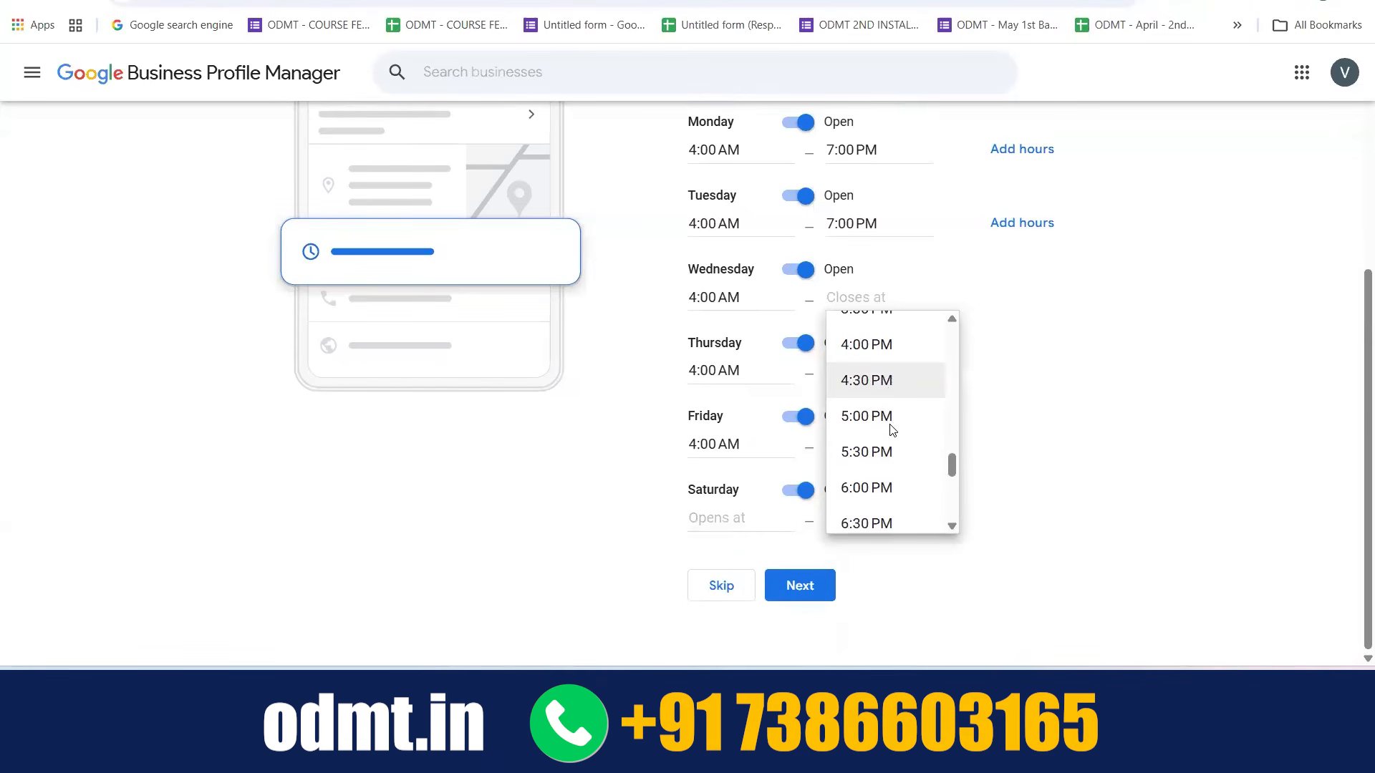
scroll(892, 430, up, 1)
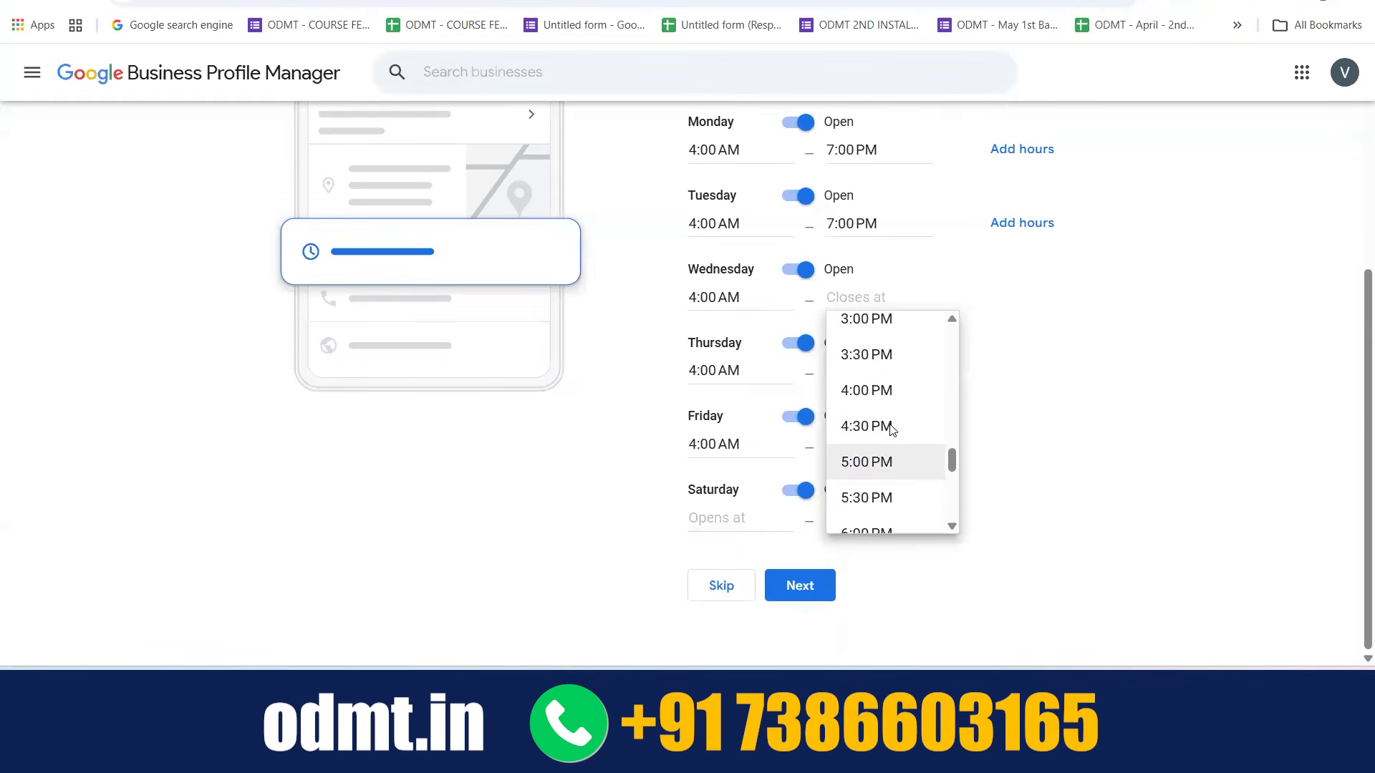
scroll(888, 434, down, 3)
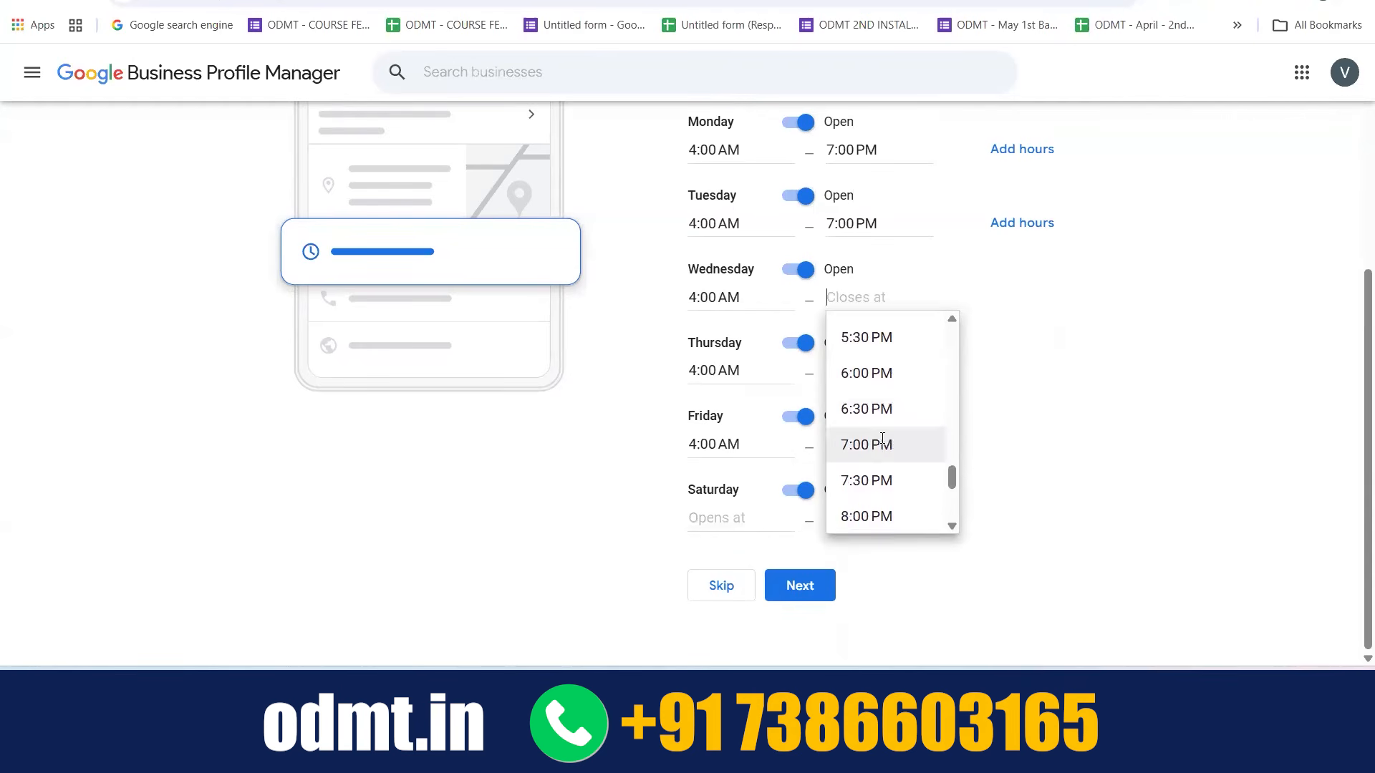
click(882, 440)
Set Thursday's closing time to 7:30 PM
click(830, 370)
scroll(884, 516, down, 4)
scroll(884, 512, down, 9)
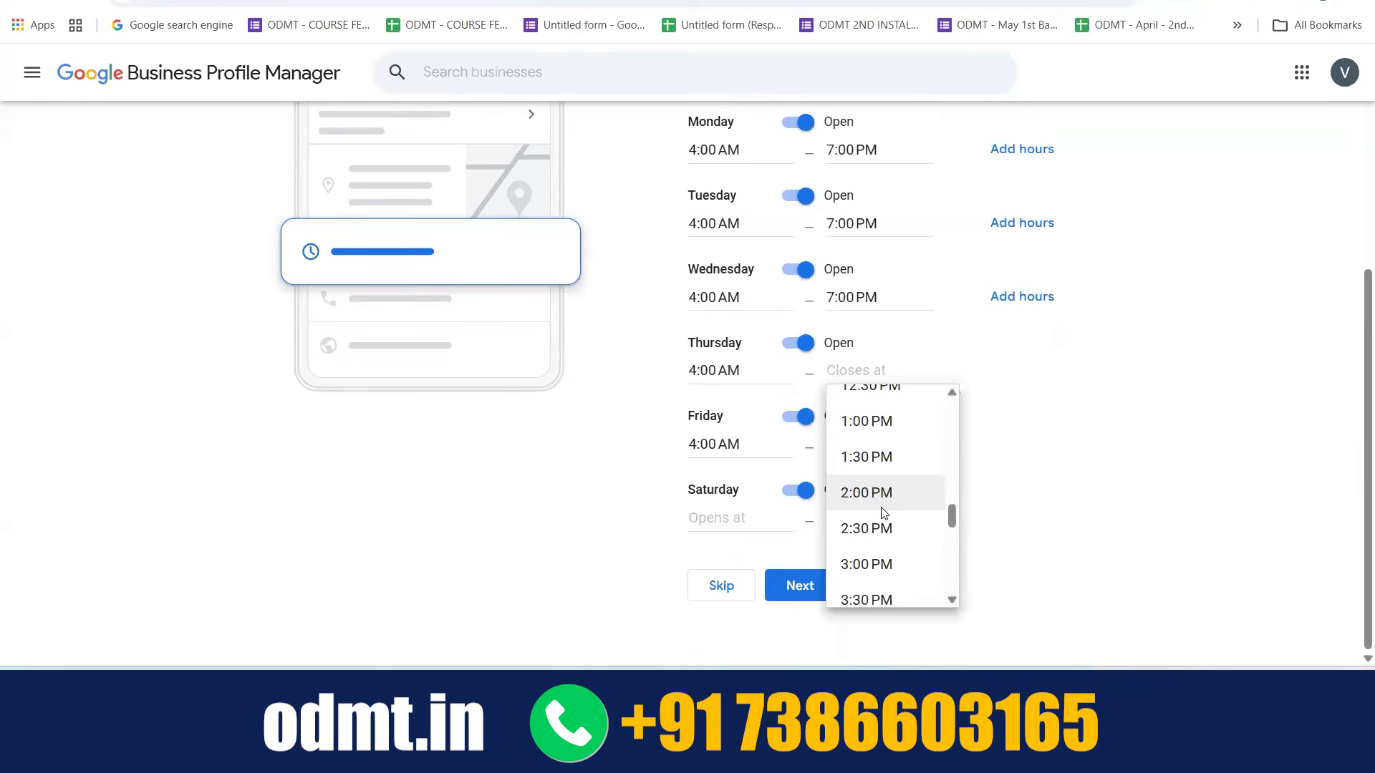
scroll(884, 513, down, 8)
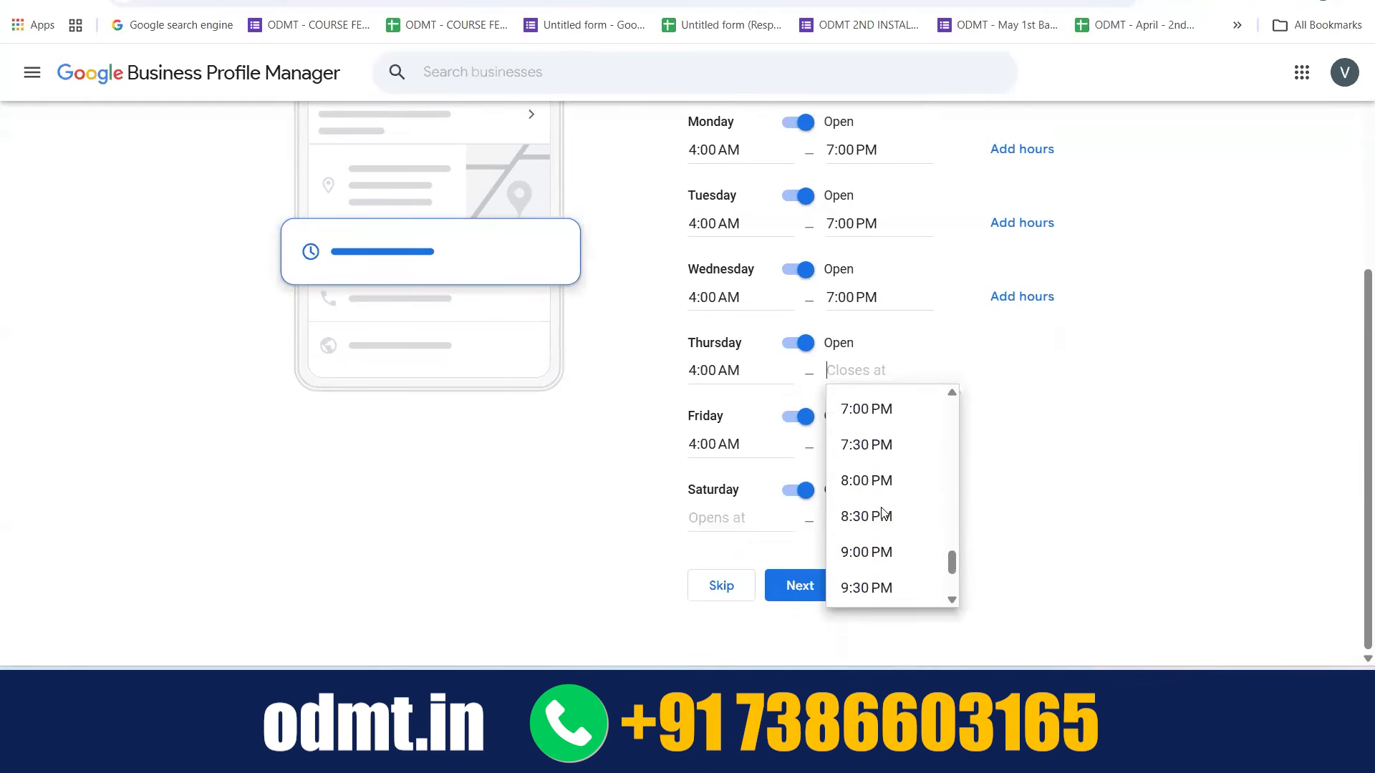
scroll(904, 492, up, 2)
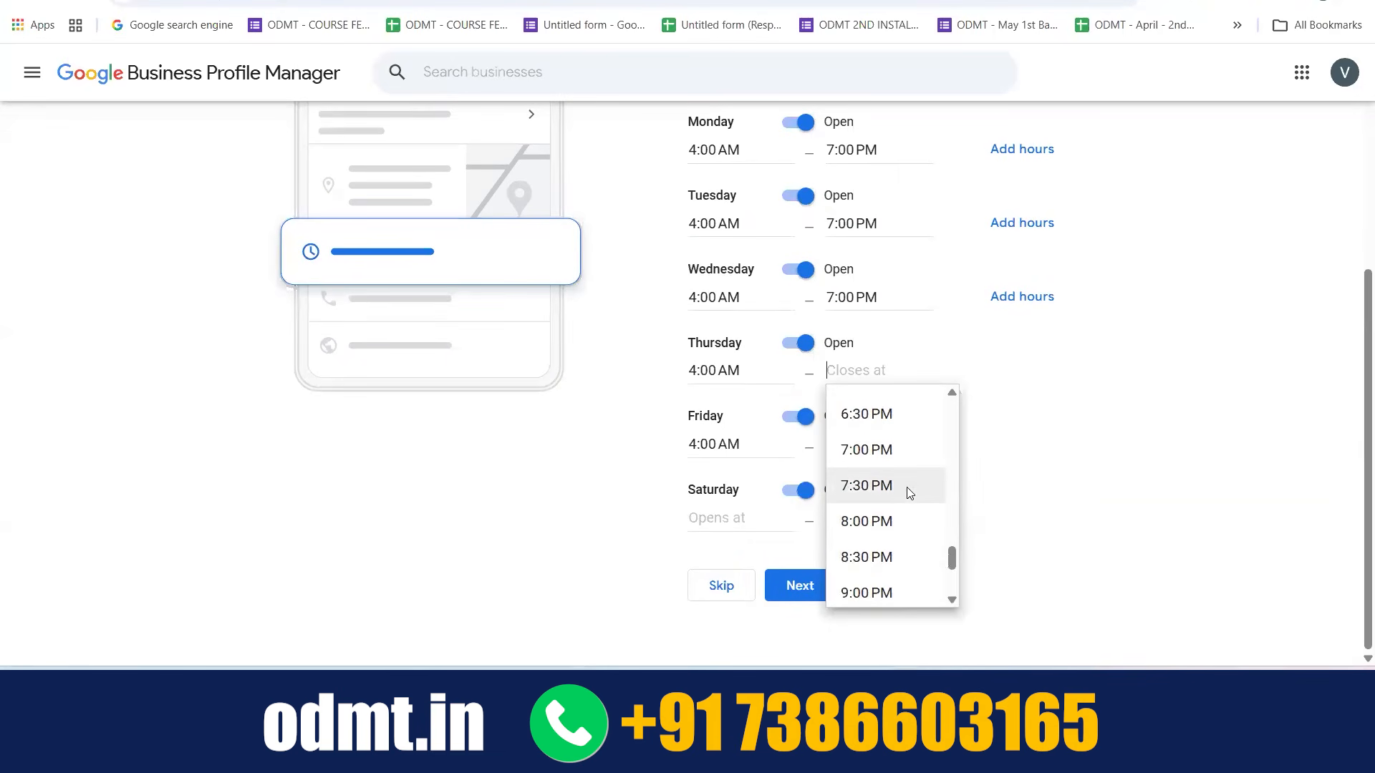
click(888, 487)
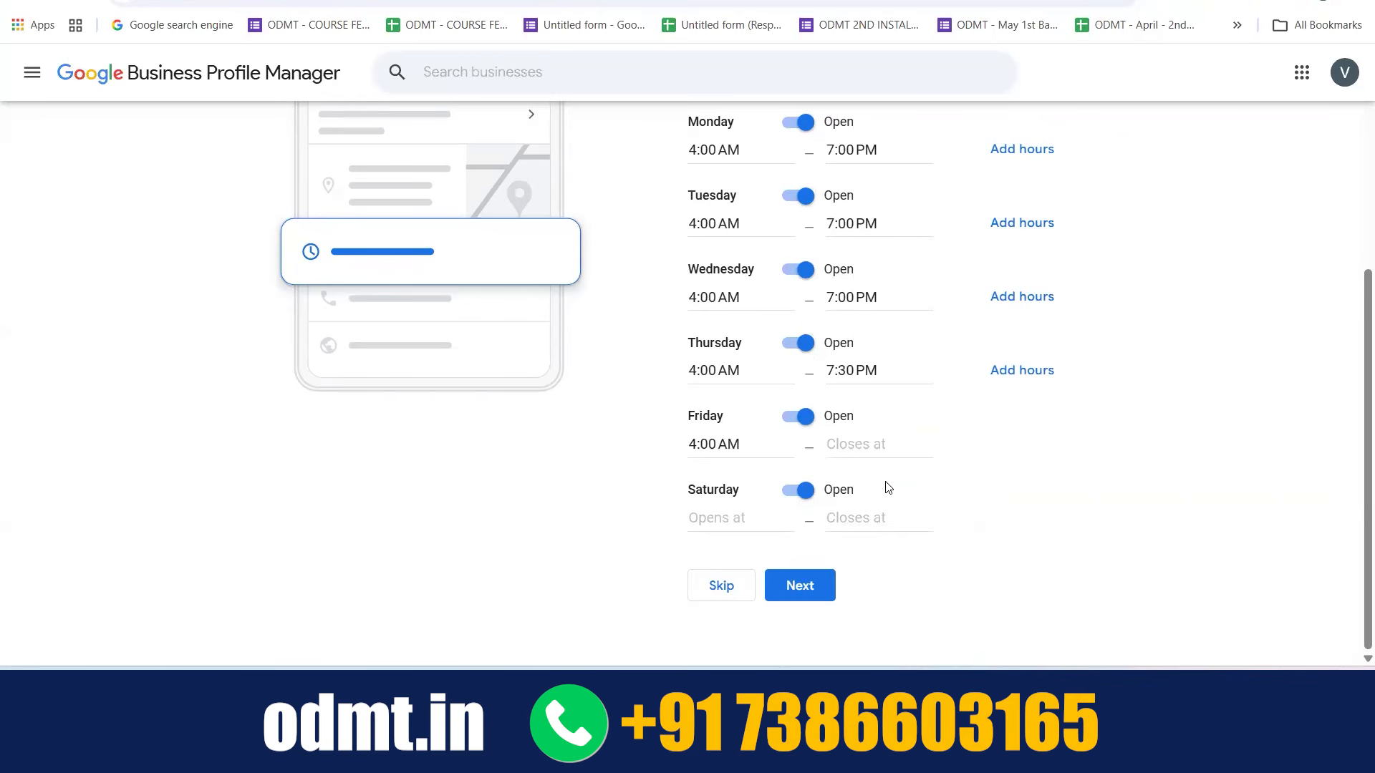
Set Friday's closing time to 7:00 PM
click(875, 445)
scroll(897, 565, down, 2)
scroll(897, 565, down, 6)
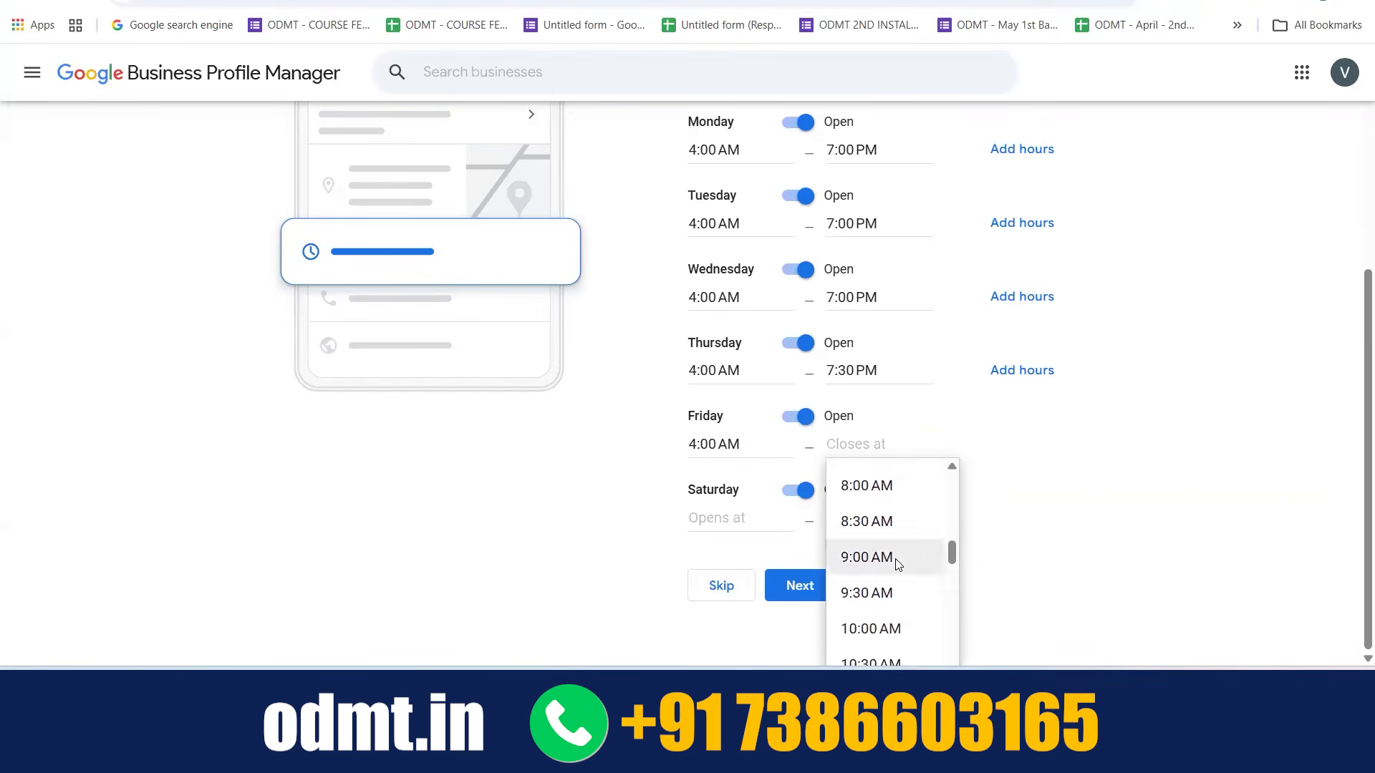
scroll(895, 560, up, 1)
scroll(884, 548, down, 7)
scroll(884, 550, down, 4)
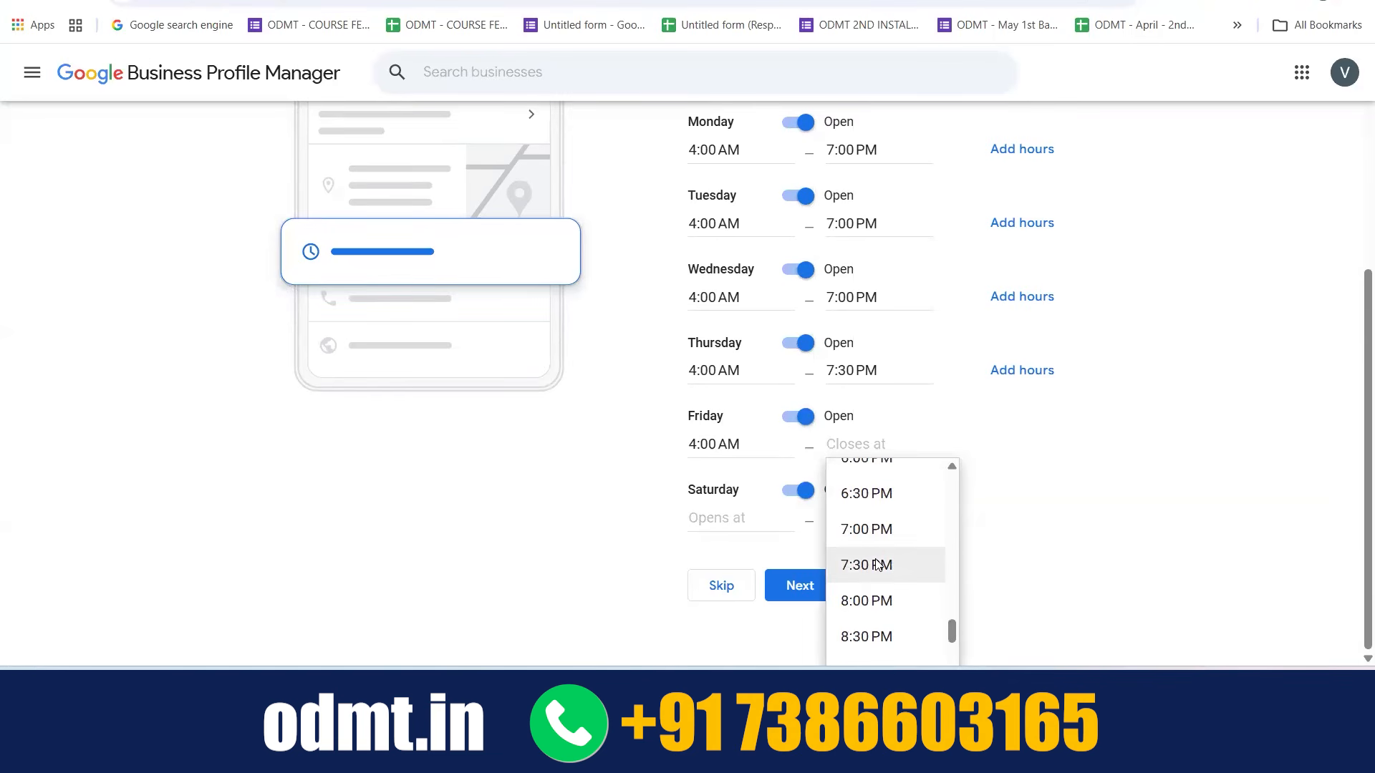
click(871, 530)
Try to reset Thursday's hours by choosing 24 hours and switching the day closed and open again
click(853, 383)
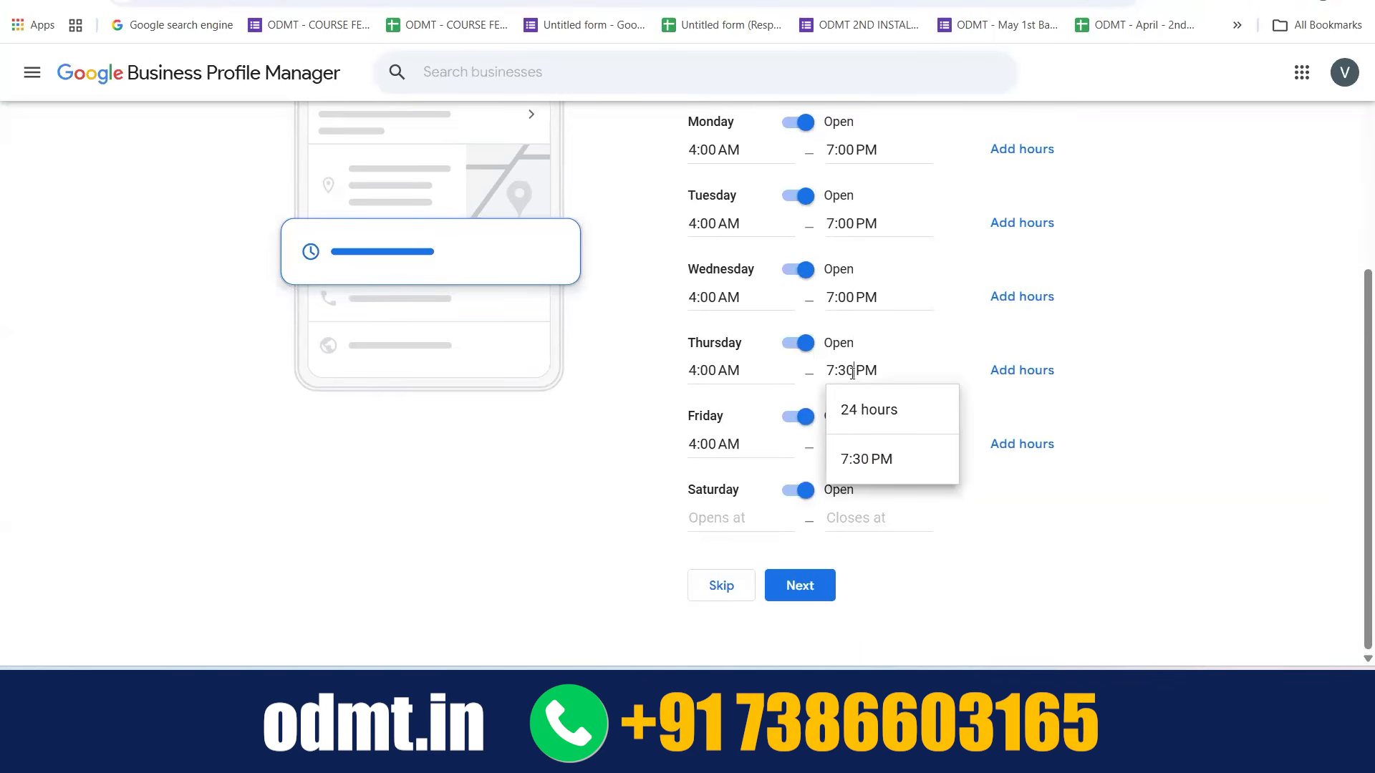
click(880, 414)
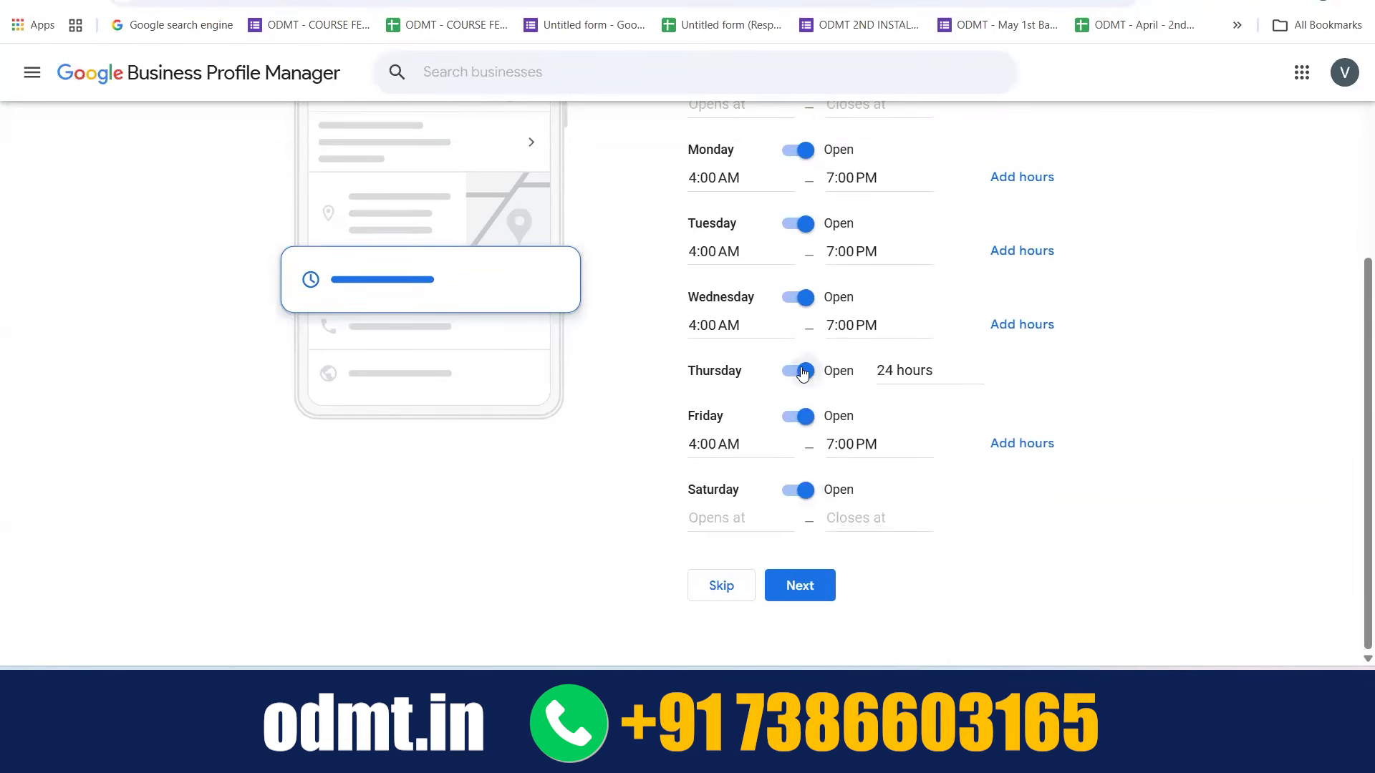
click(802, 371)
click(804, 371)
Set Thursday's opening time to 4:00 AM and its closing time to 7:00 PM
click(915, 365)
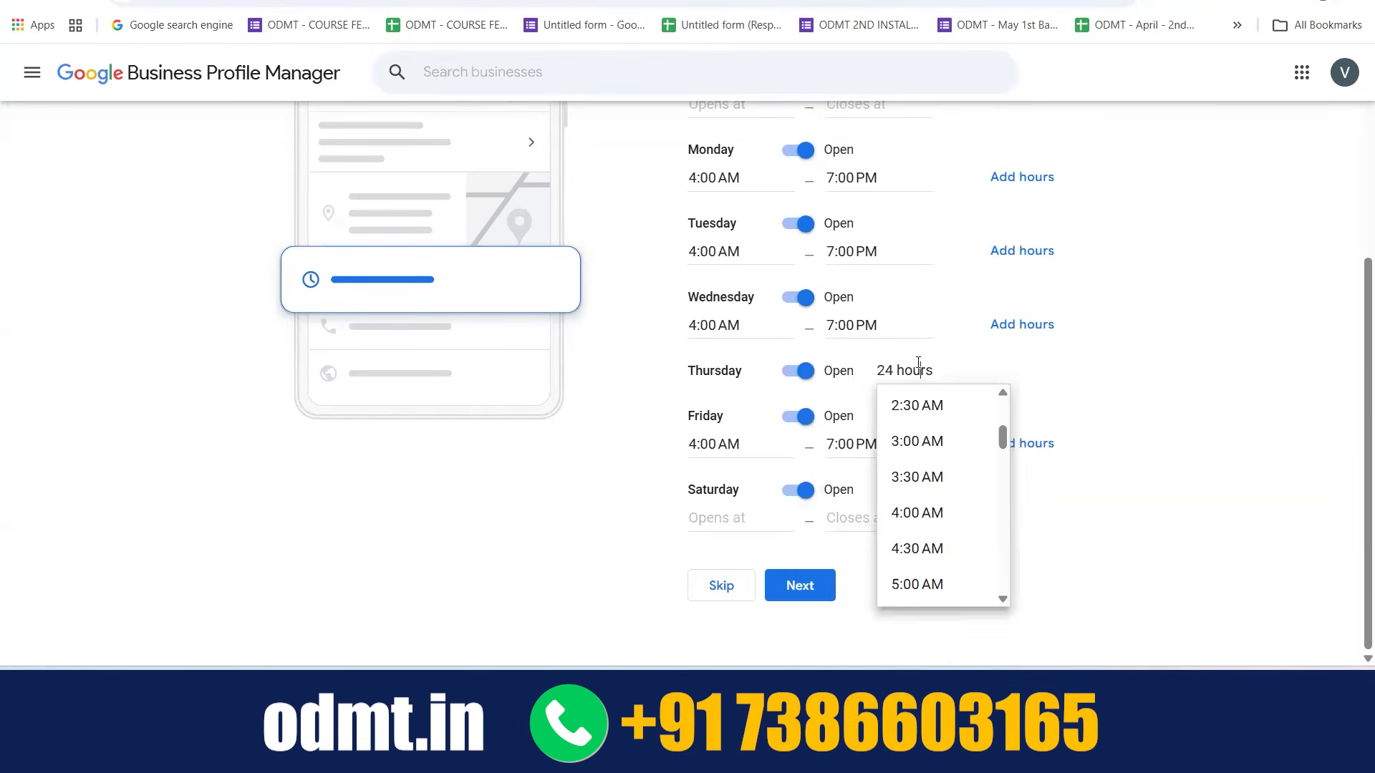
scroll(924, 459, down, 3)
scroll(925, 476, up, 3)
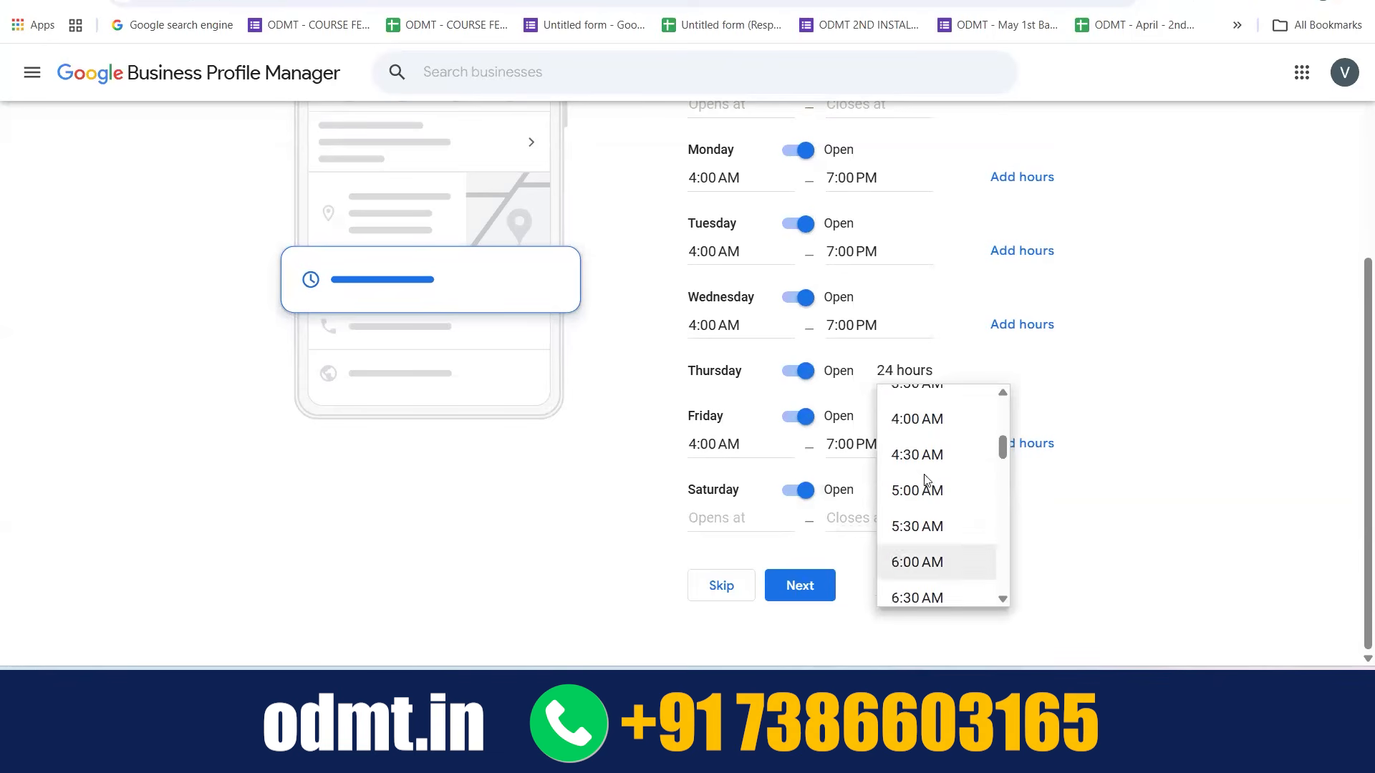
click(925, 471)
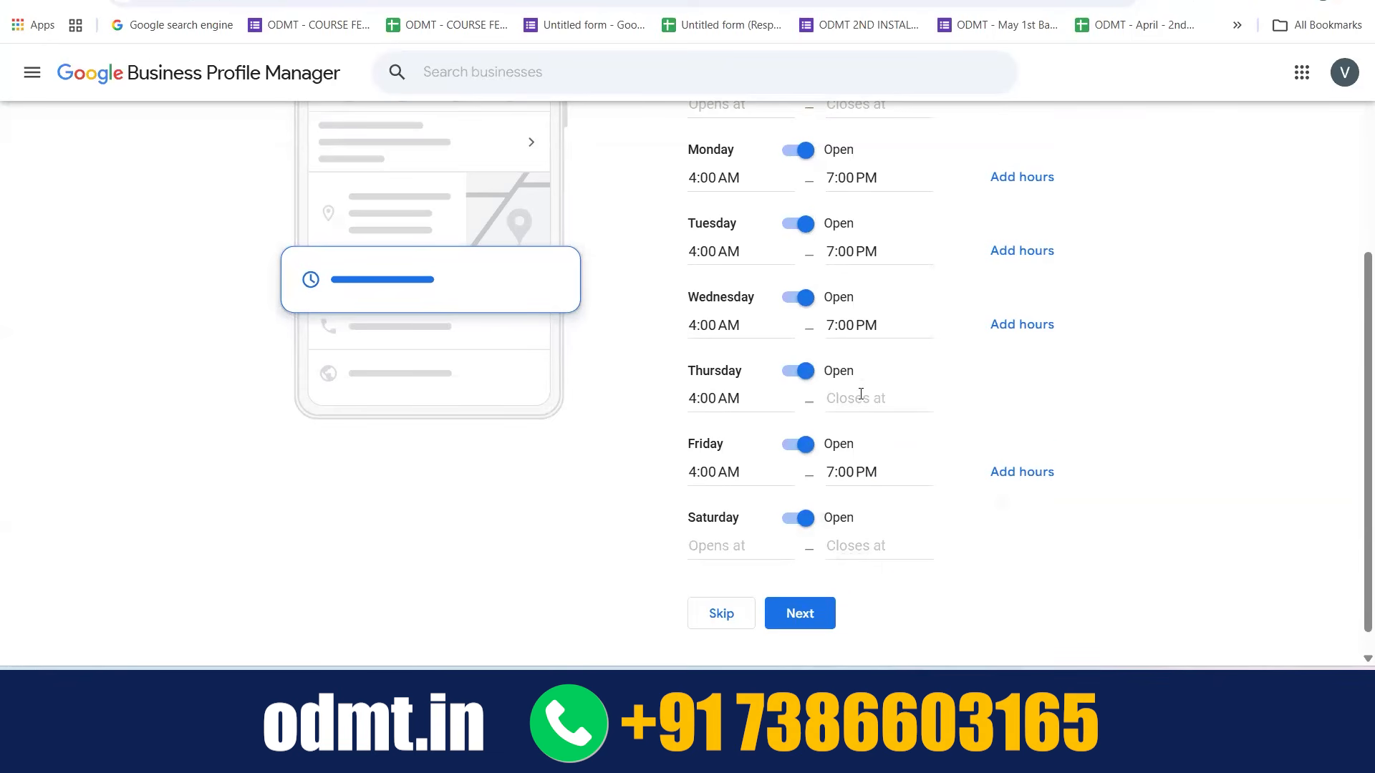
click(860, 396)
scroll(899, 558, down, 10)
scroll(899, 563, down, 7)
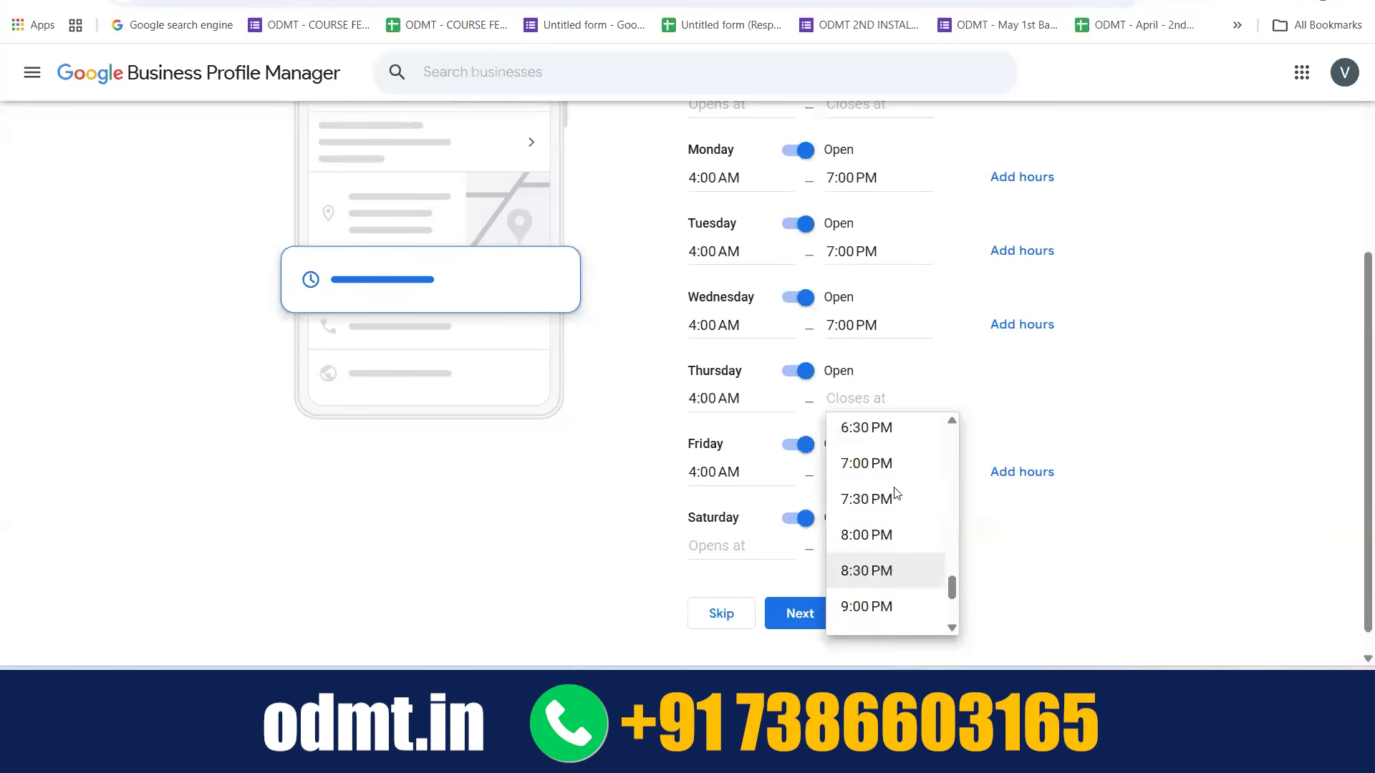
click(884, 461)
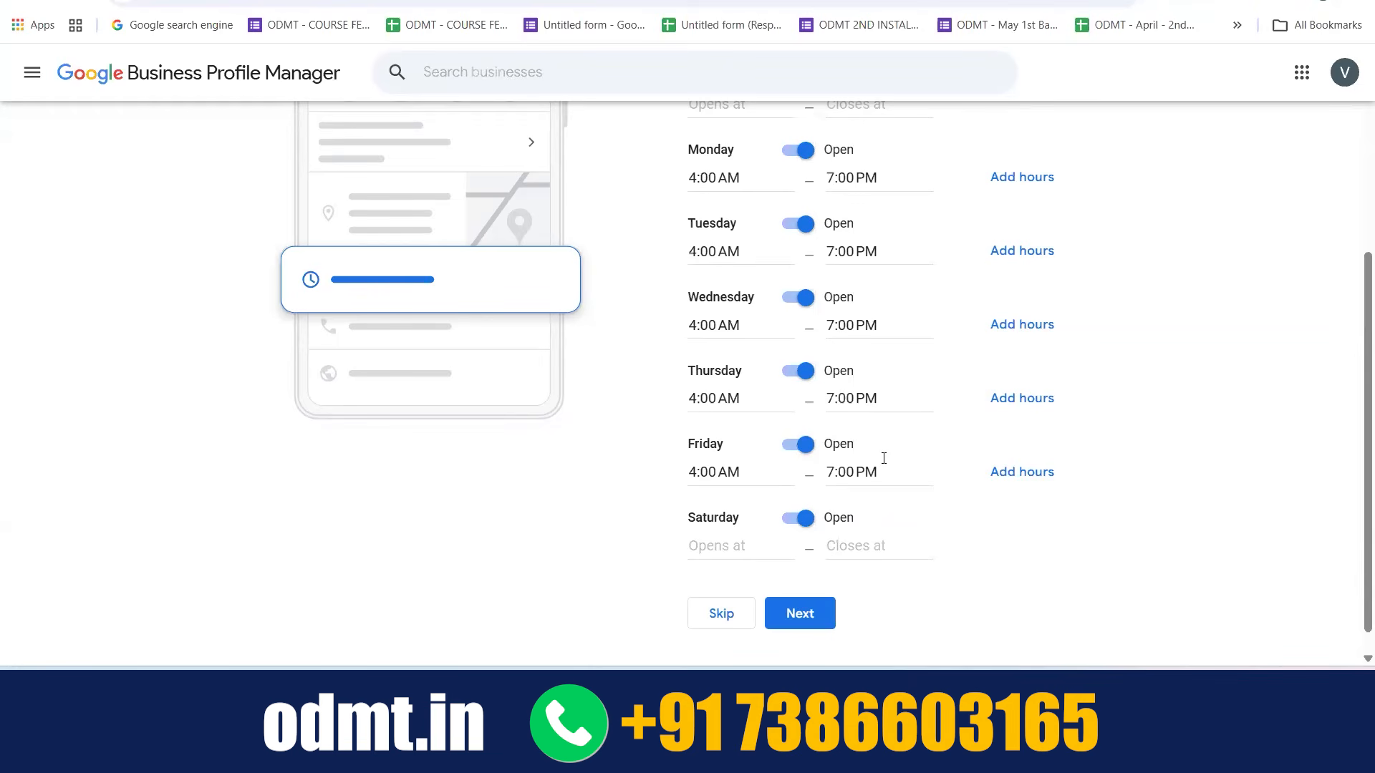
Mark Sunday and Saturday as closed in the business hours
scroll(884, 459, up, 2)
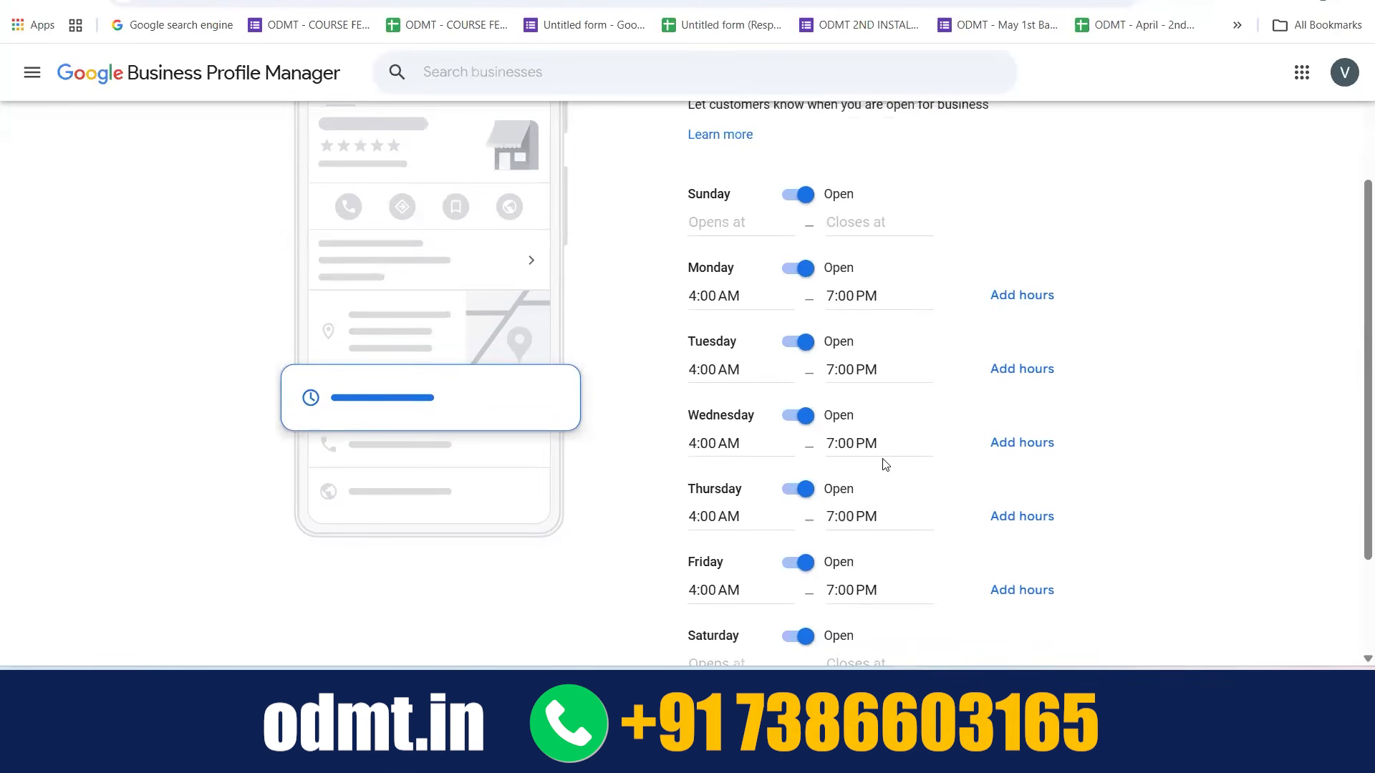
scroll(884, 463, down, 2)
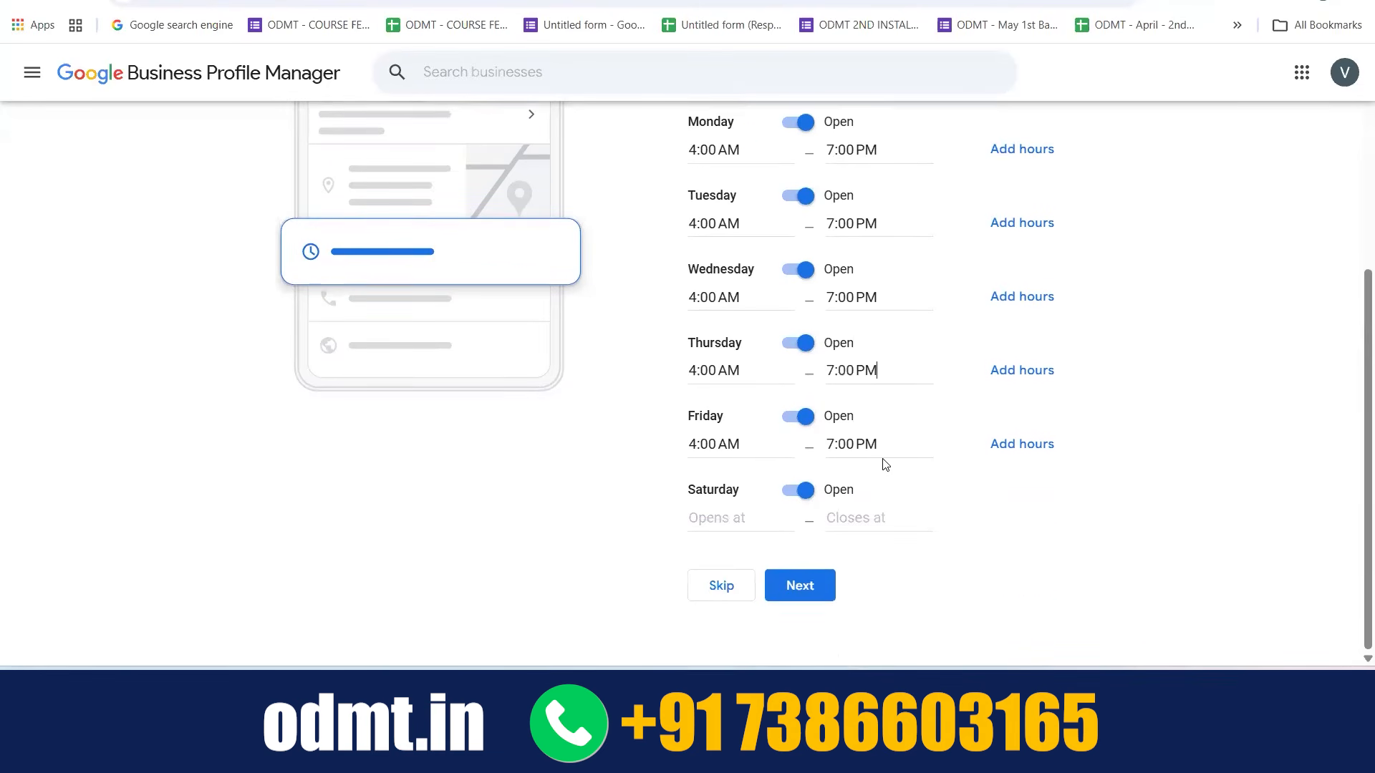
scroll(883, 464, up, 1)
scroll(871, 348, up, 1)
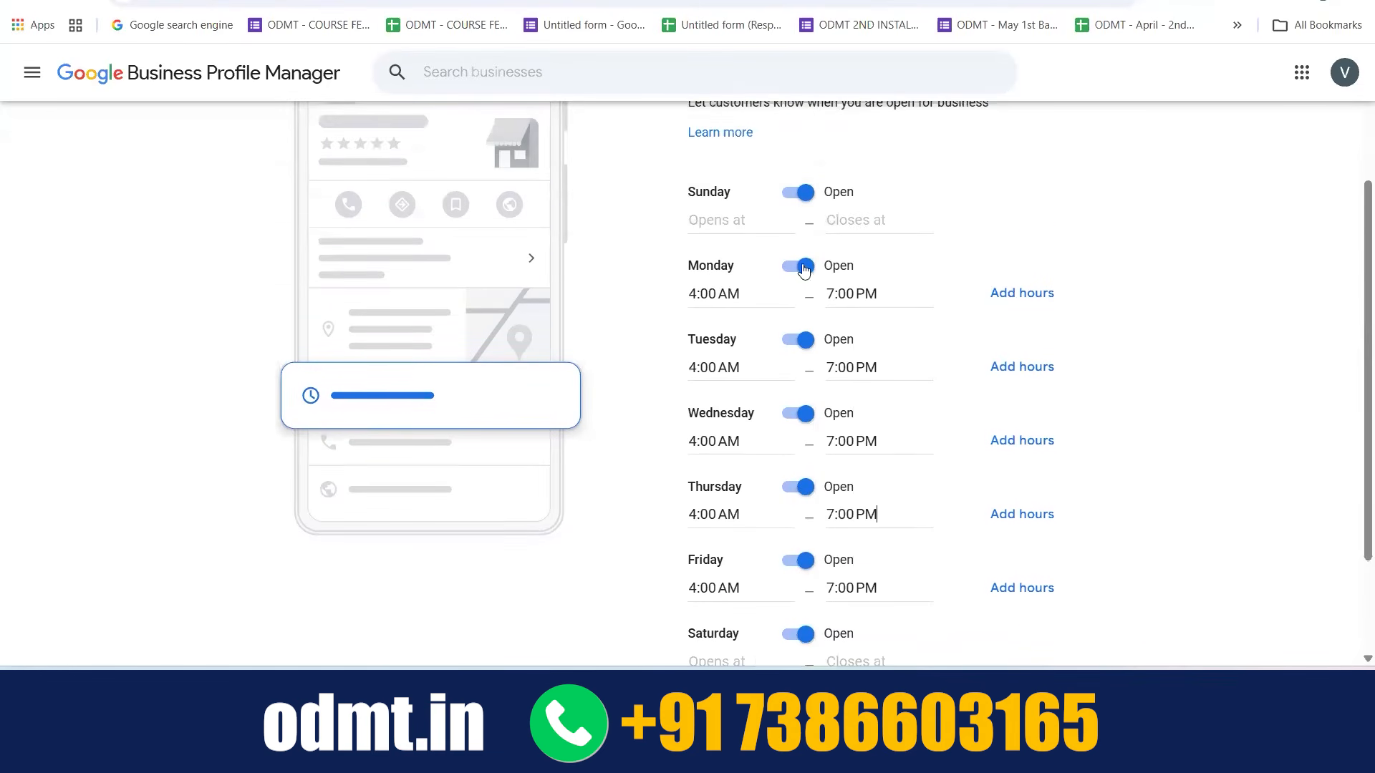
click(796, 191)
scroll(829, 370, down, 2)
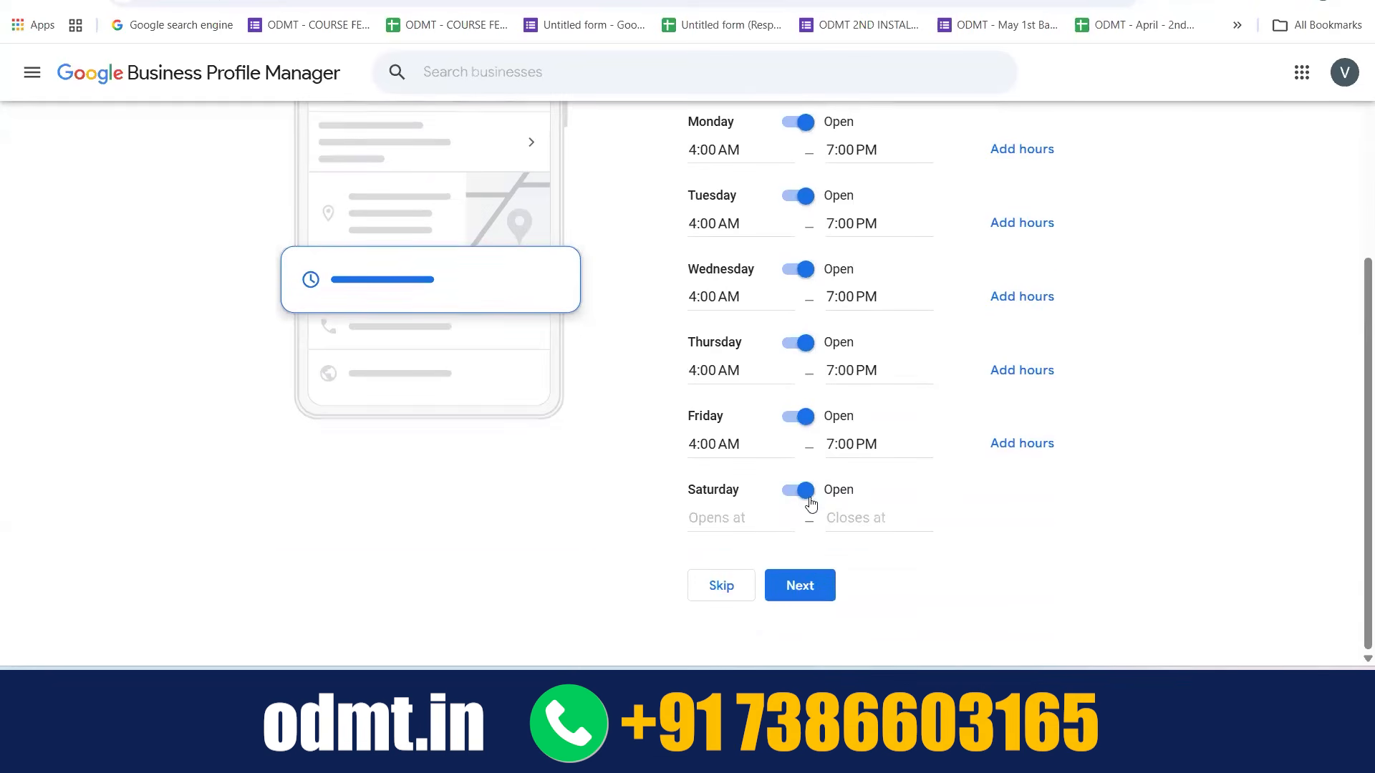
click(798, 489)
scroll(902, 485, up, 1)
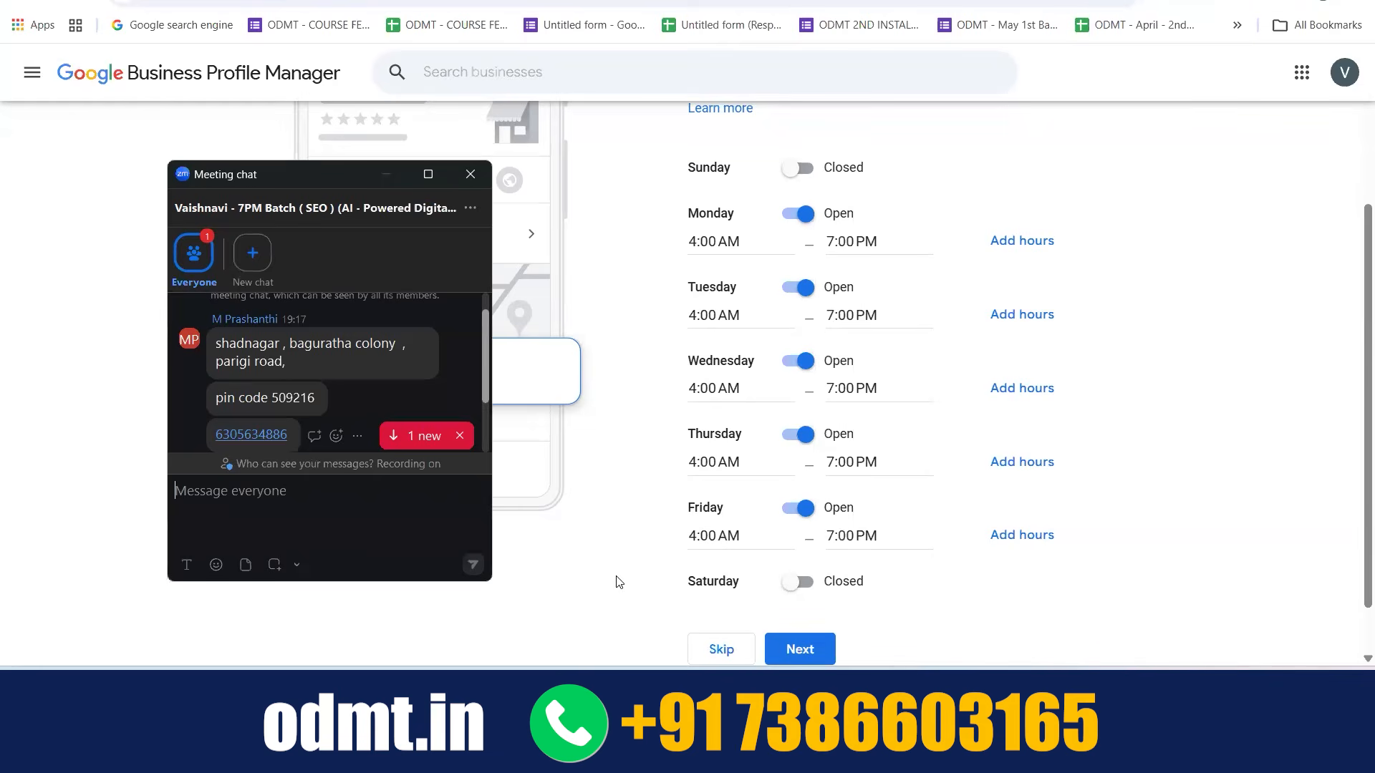
Review and submit the weekly business hours, and start the business description
click(619, 582)
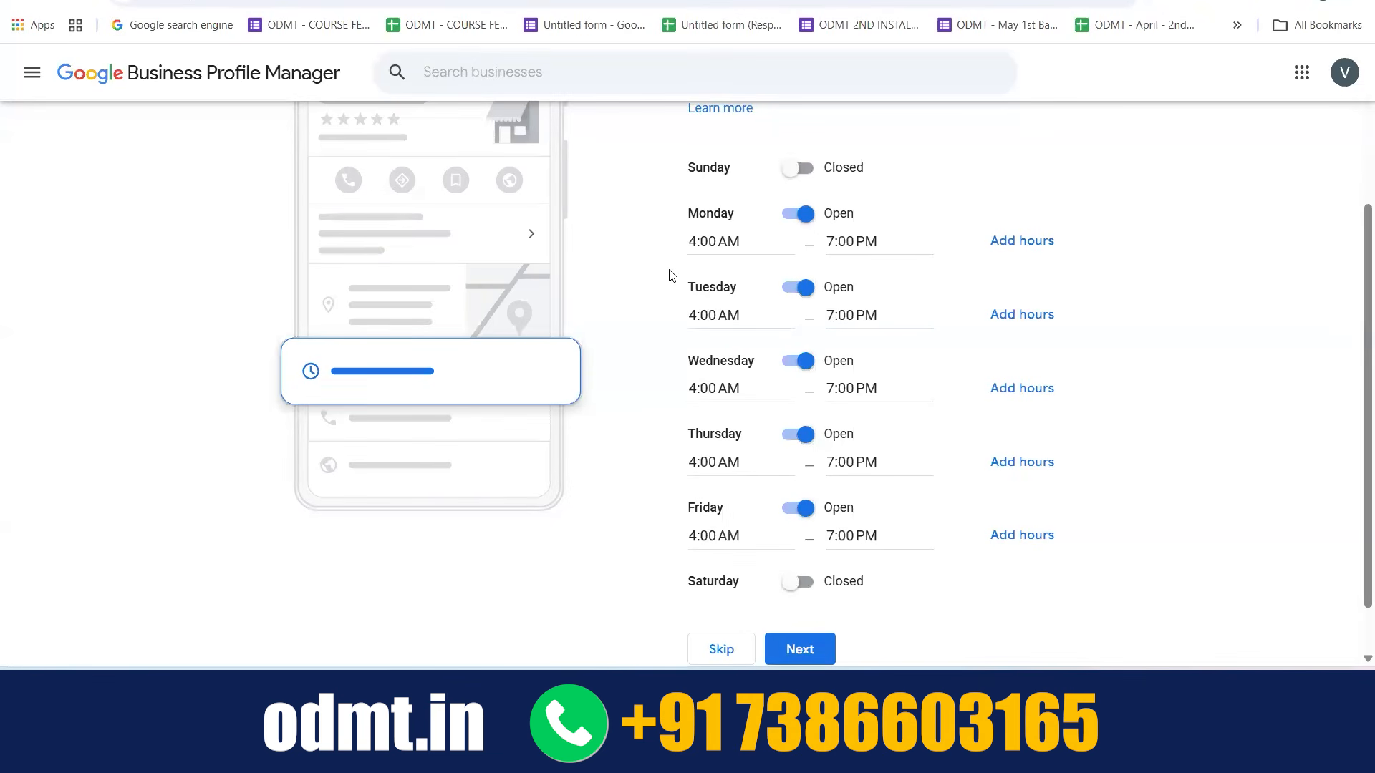
scroll(672, 276, down, 1)
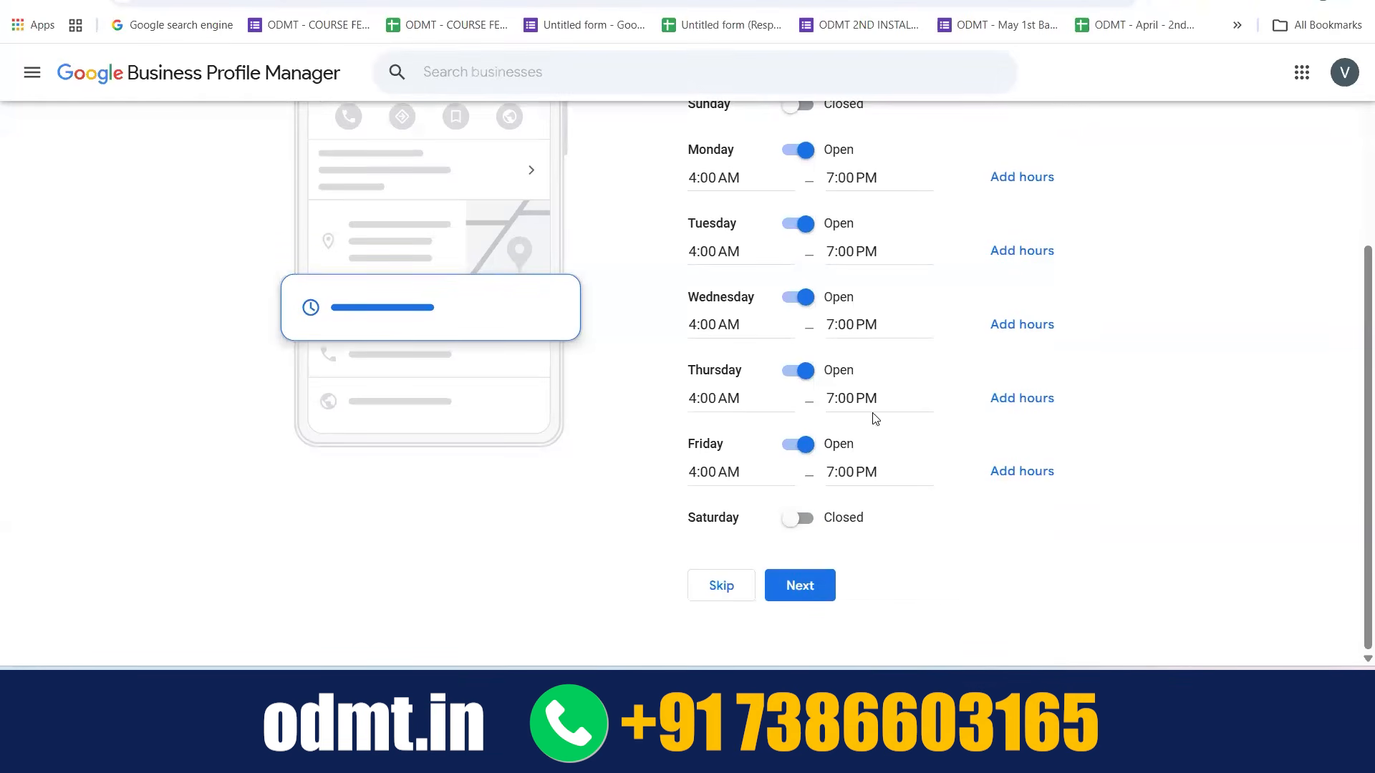
scroll(893, 296, up, 2)
scroll(893, 296, down, 2)
scroll(892, 296, up, 2)
scroll(887, 297, down, 2)
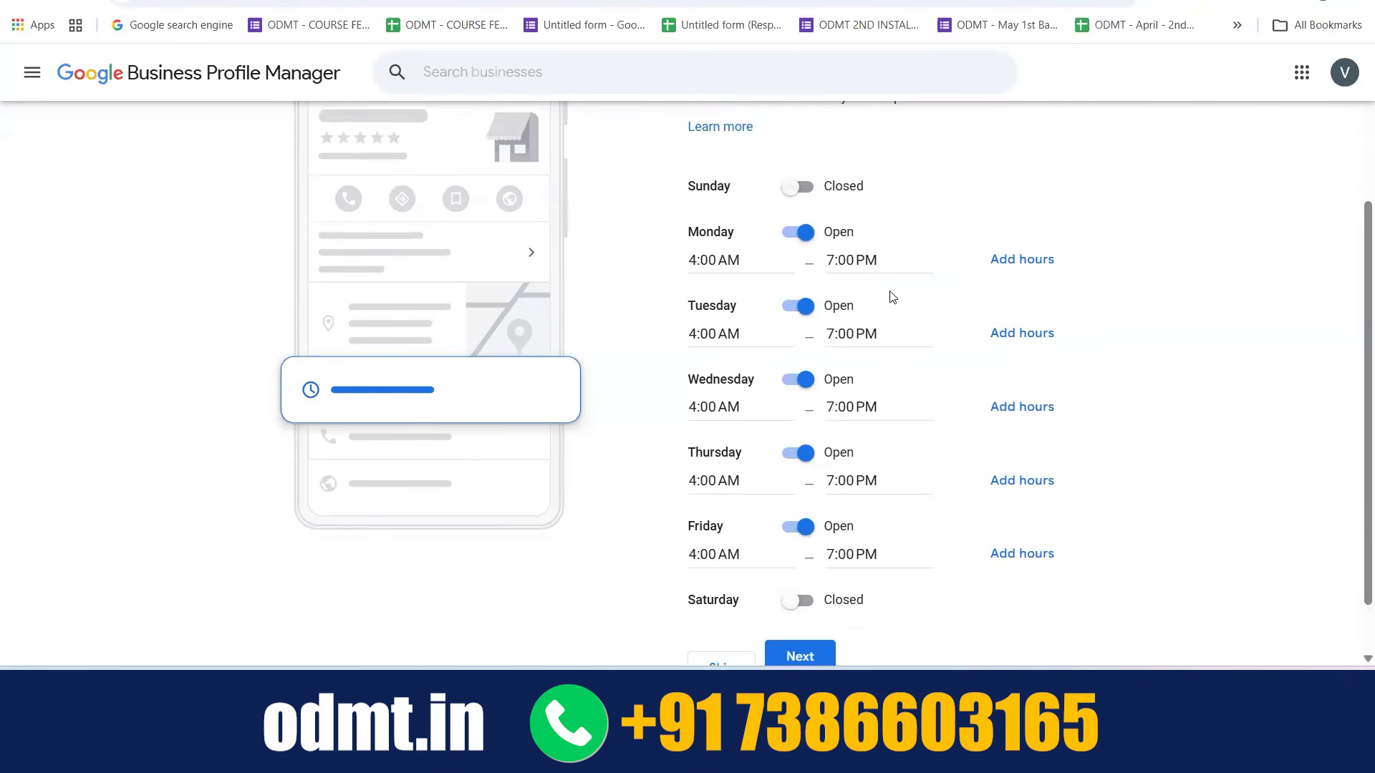
click(801, 600)
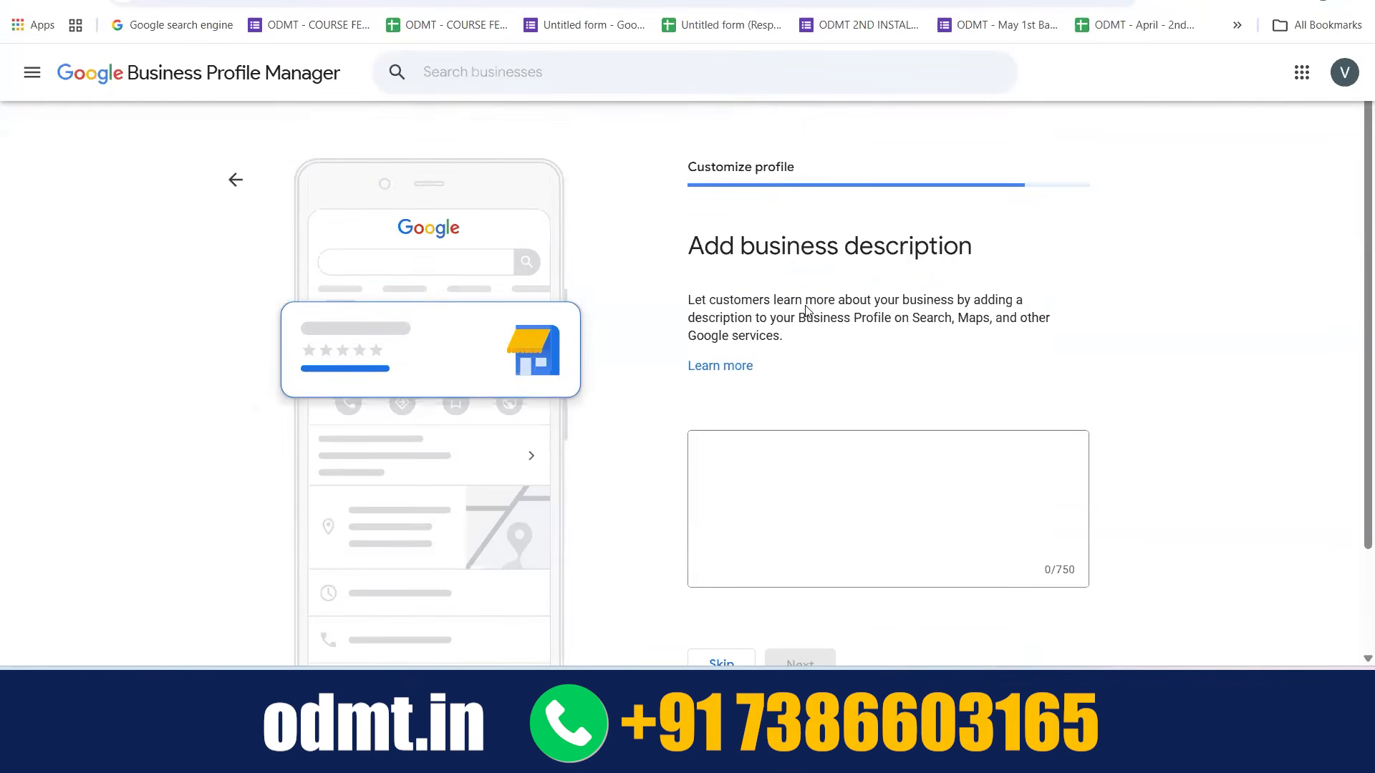
click(756, 441)
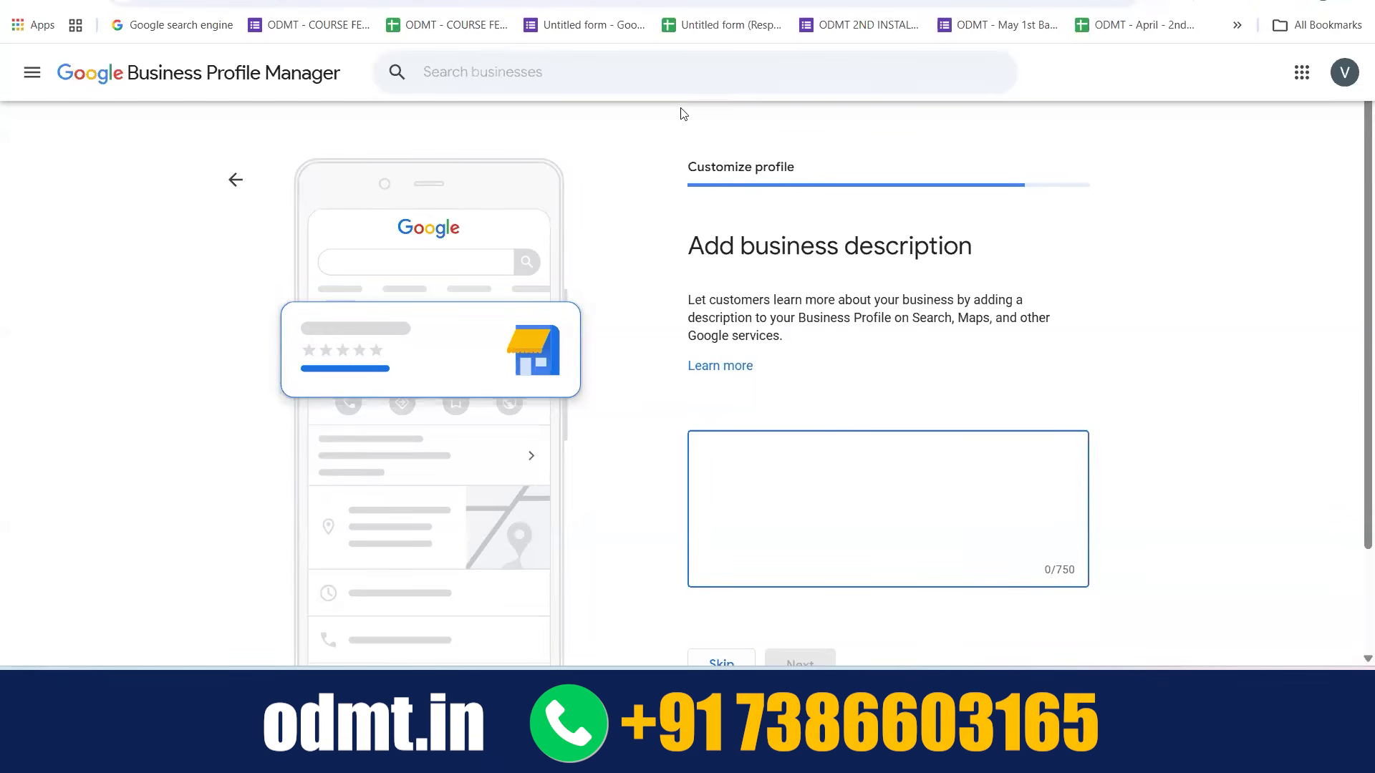
In the open Google search results, examine the business listings of Flight Paradise Restaurant and AL-kareem service centre
click(573, 2)
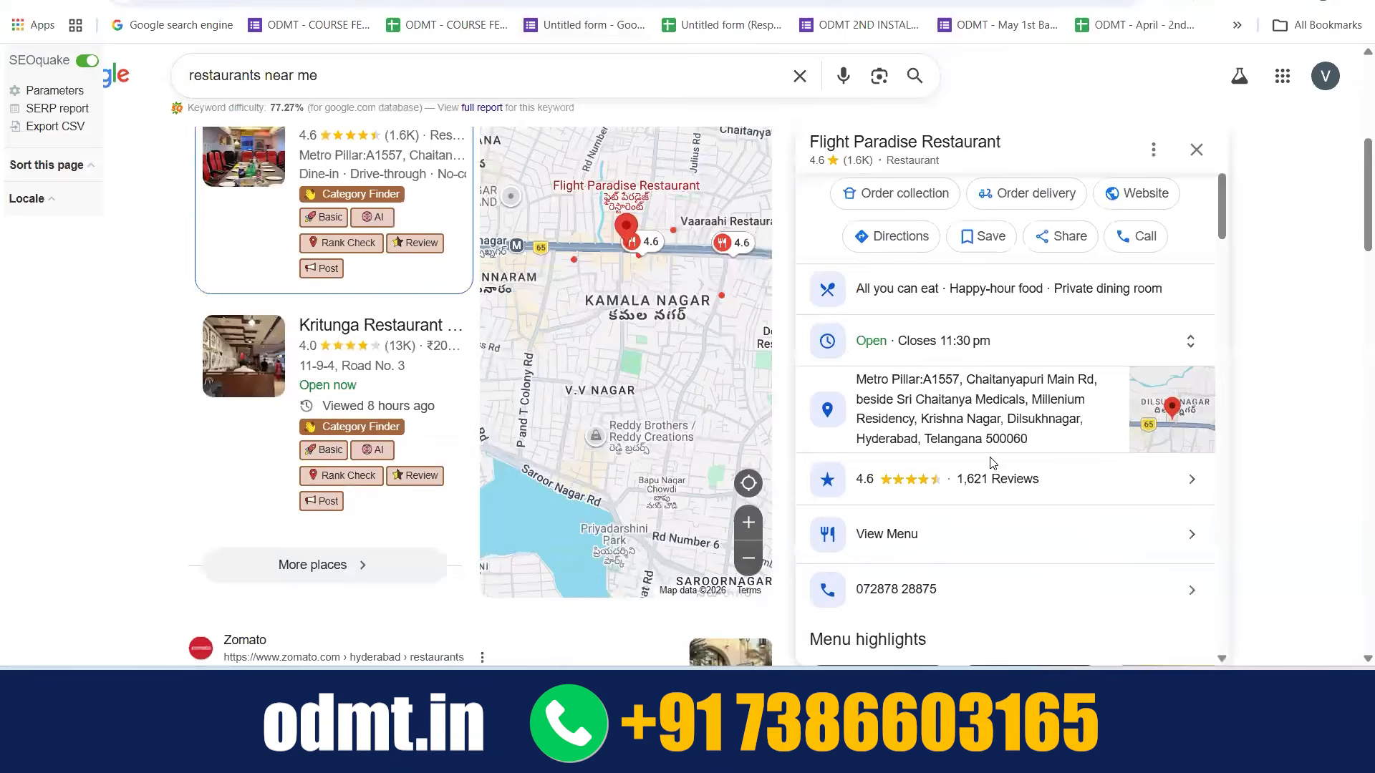
scroll(936, 462, down, 10)
scroll(828, 328, down, 1)
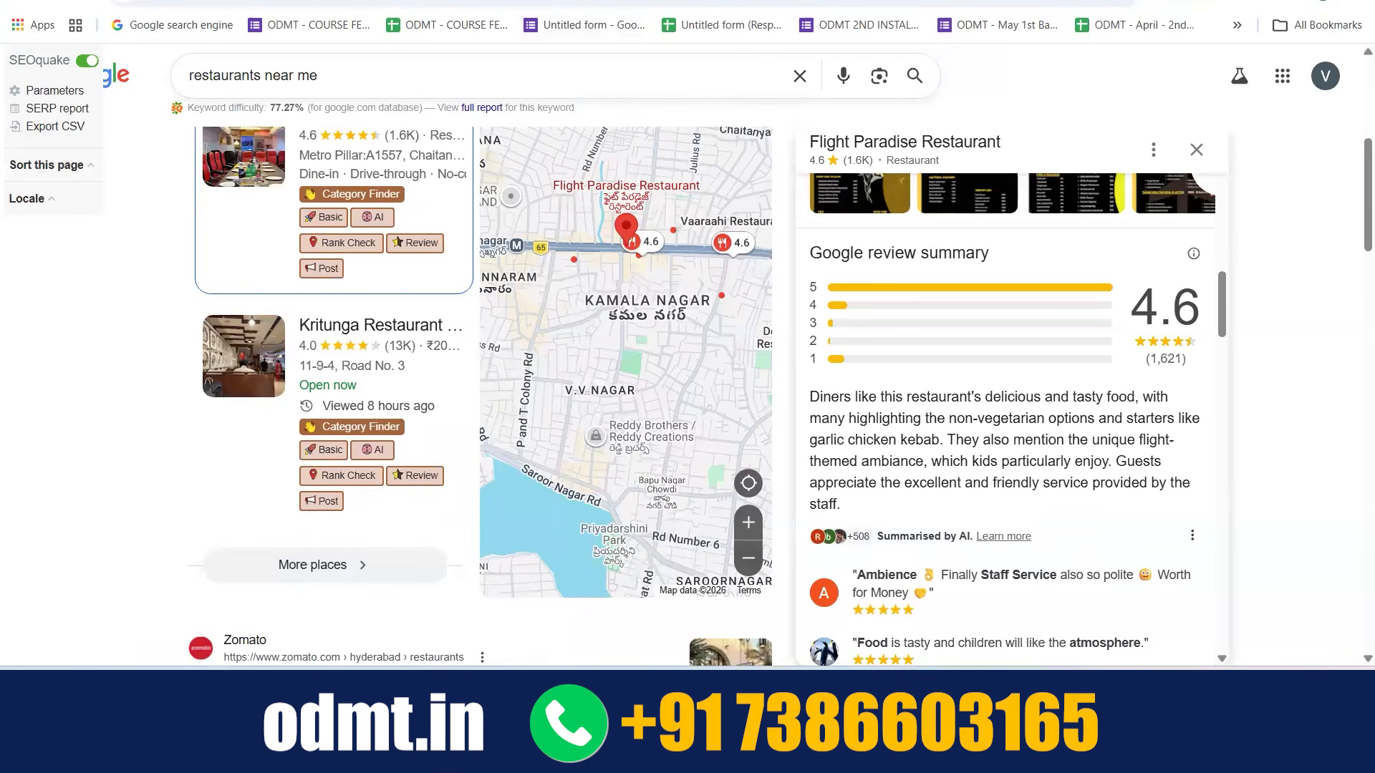
click(751, 3)
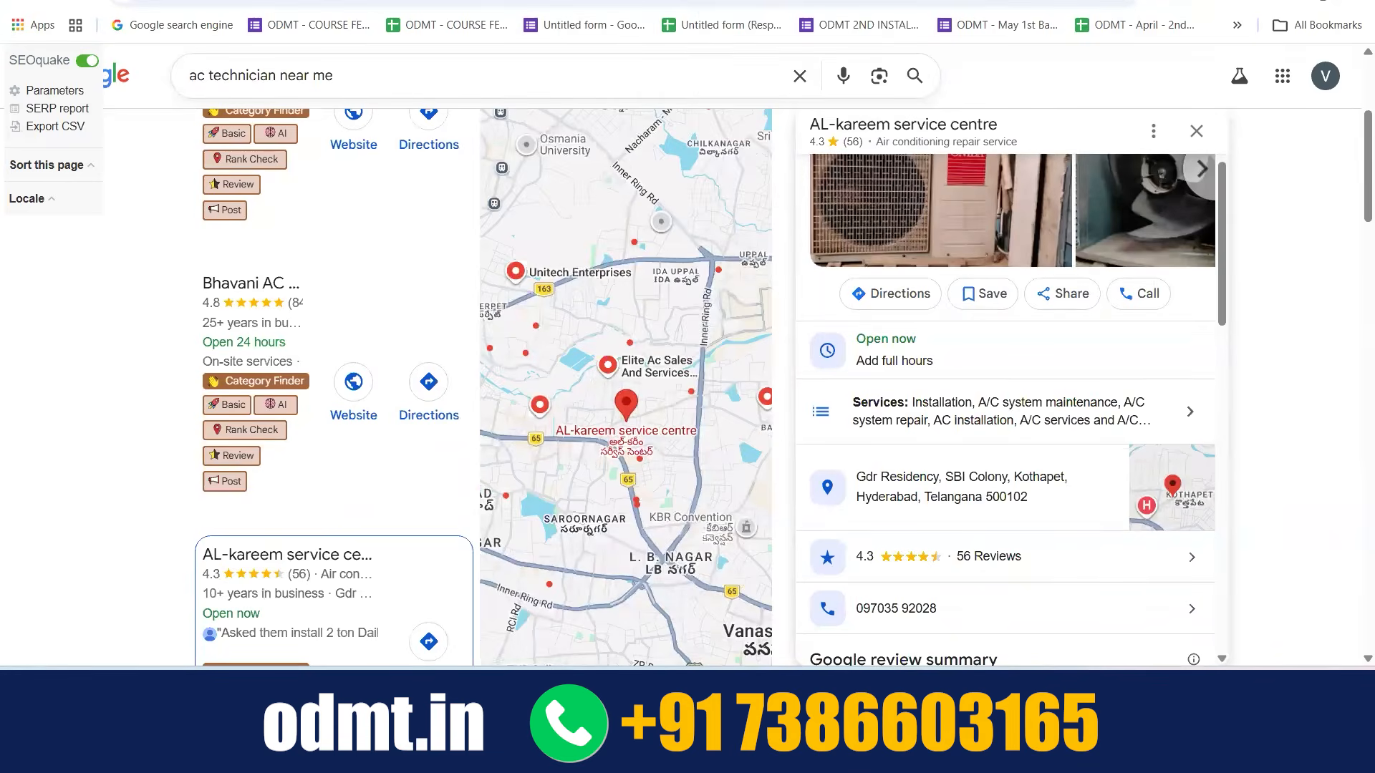
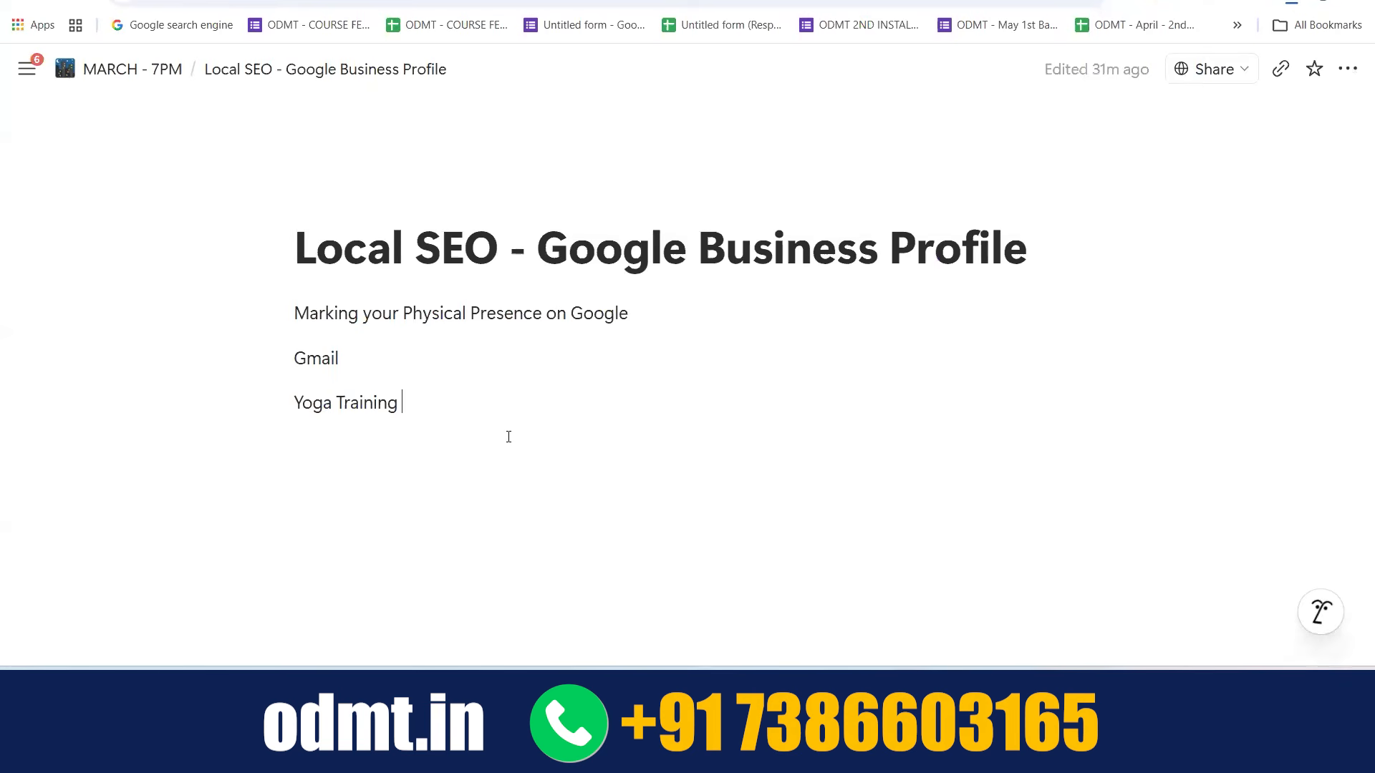
Add the line "Profile >>>> yes" below "Yoga Training" in the Local SEO notes
click(509, 436)
text(Pro)
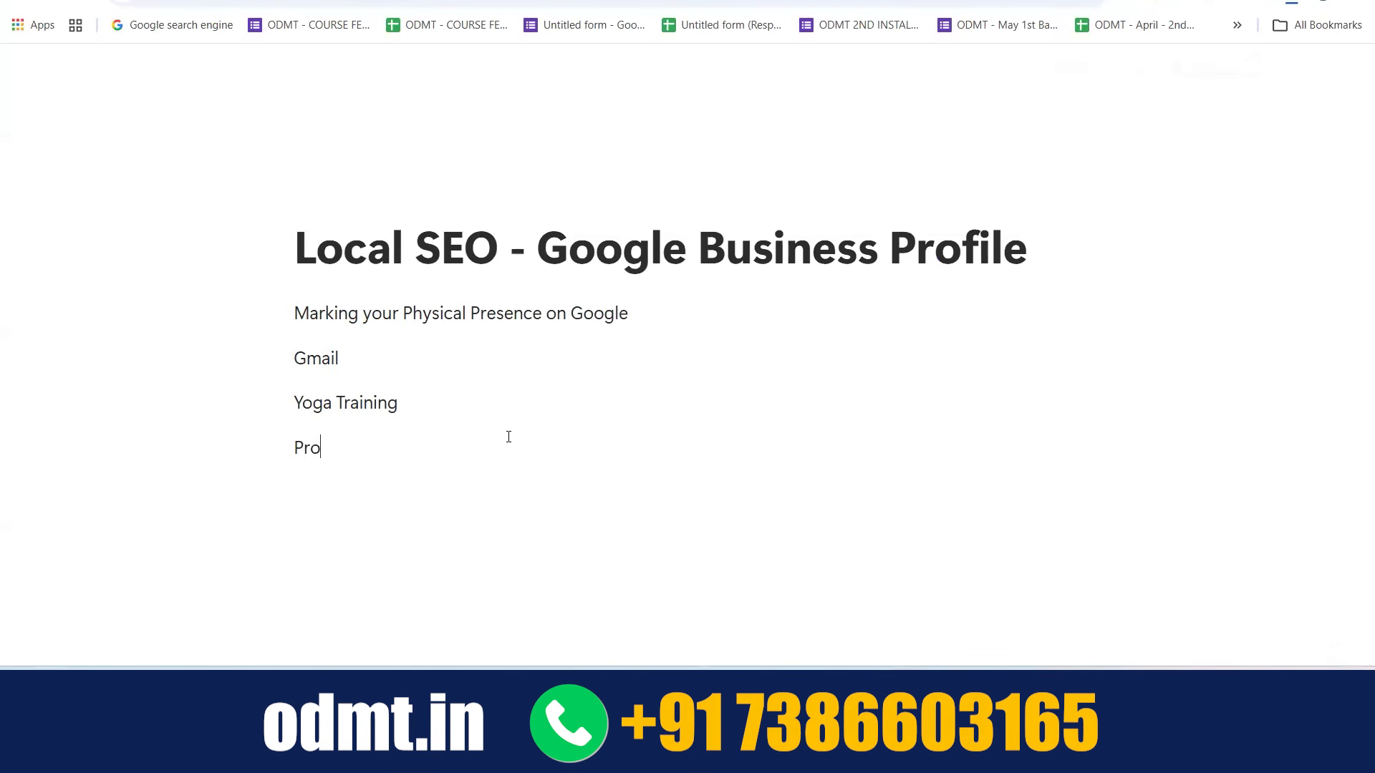
text(file >>>> ye)
key(BackSpace)
text(yes)
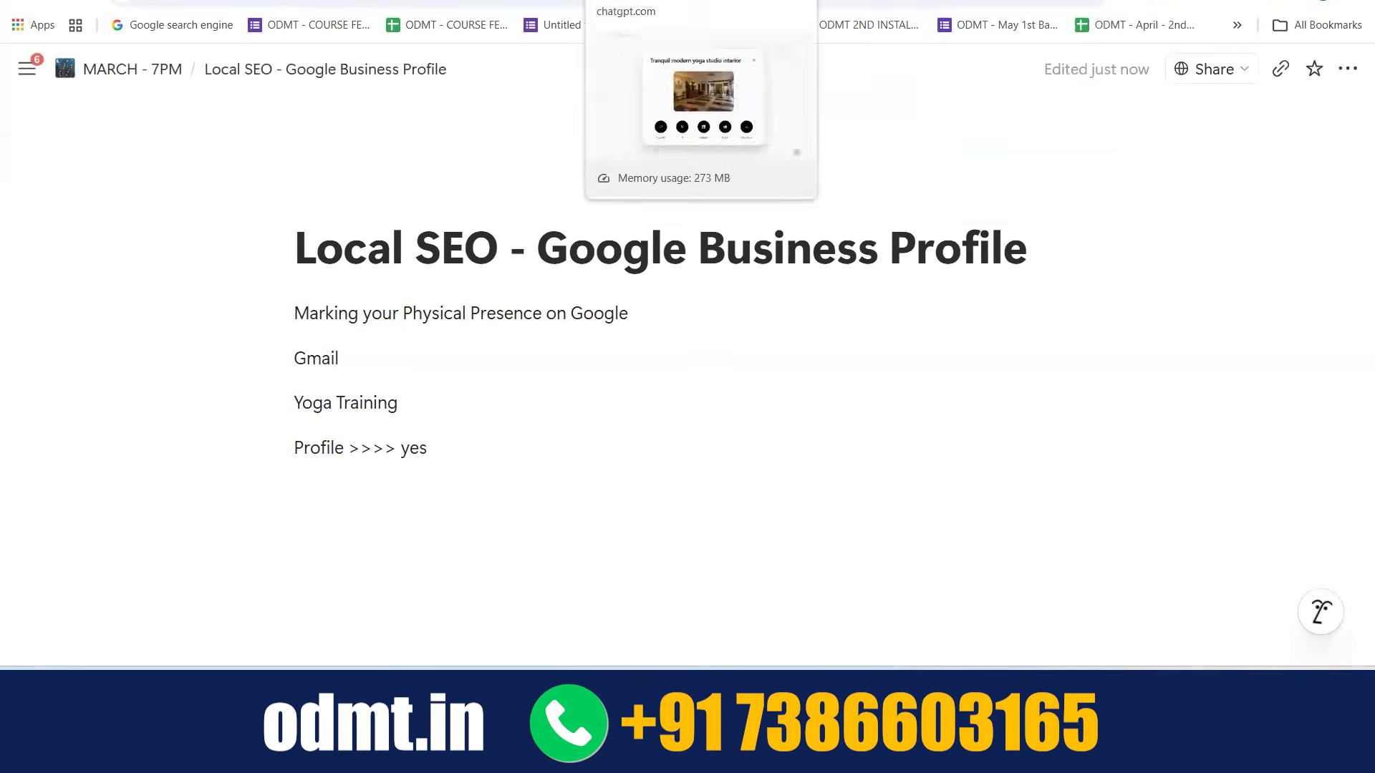
Switch to the Google results for Aarunya Yoga Studio and open its business information for editing
click(494, 5)
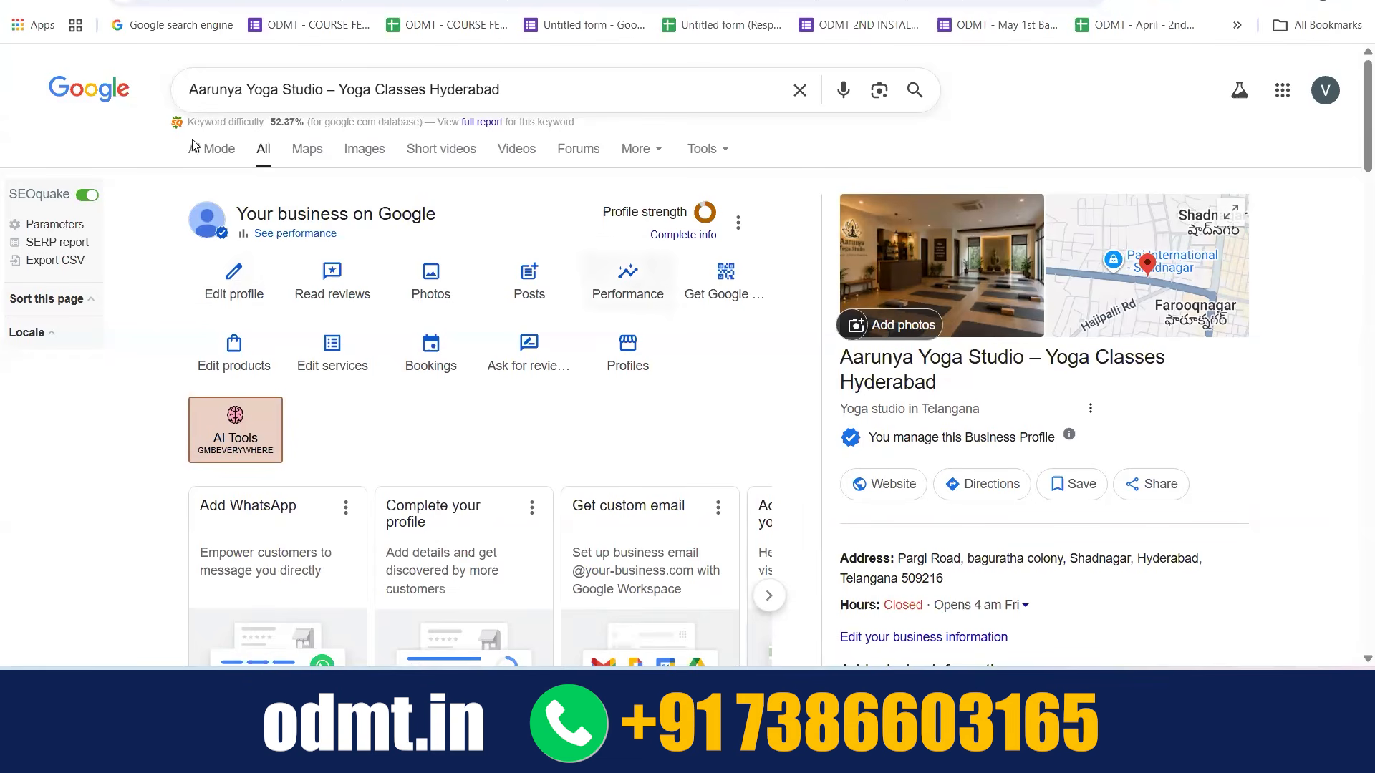
click(236, 285)
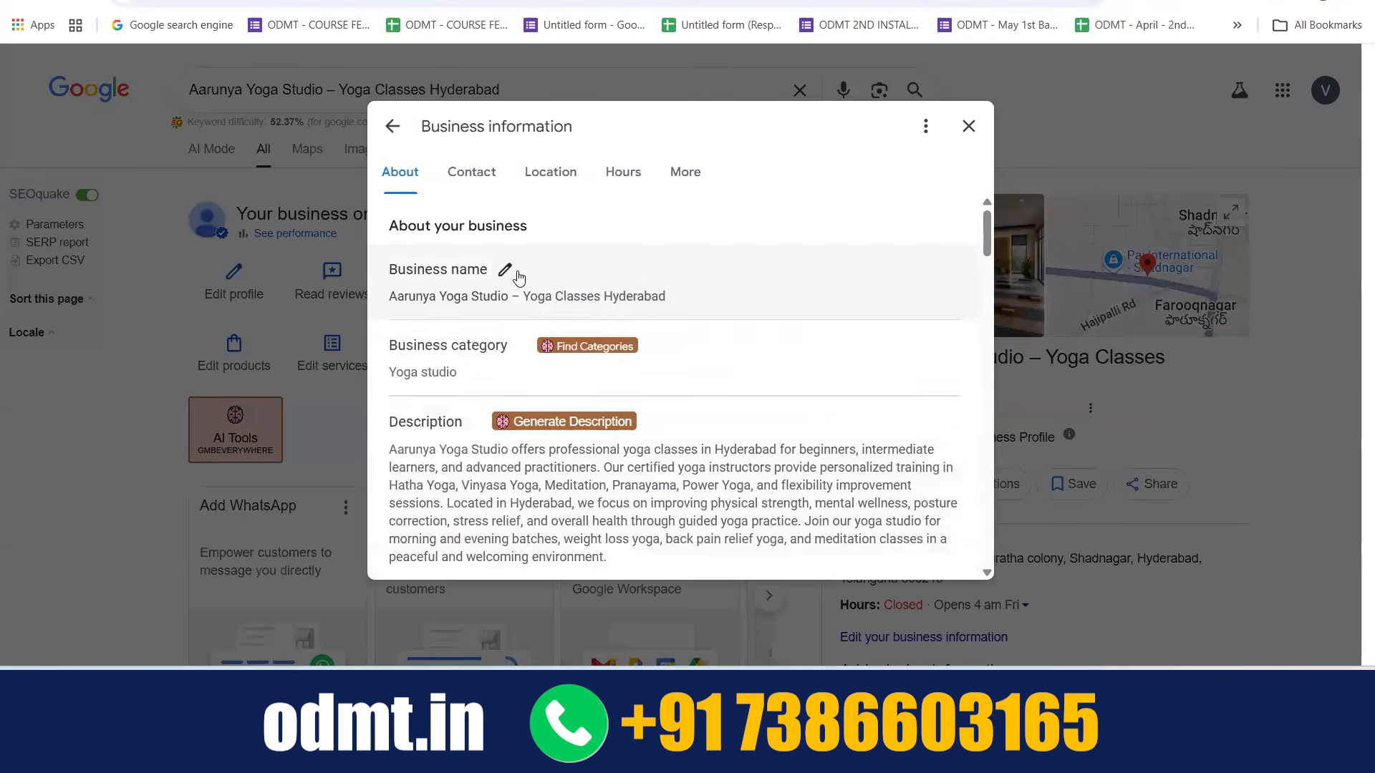
scroll(504, 360, down, 2)
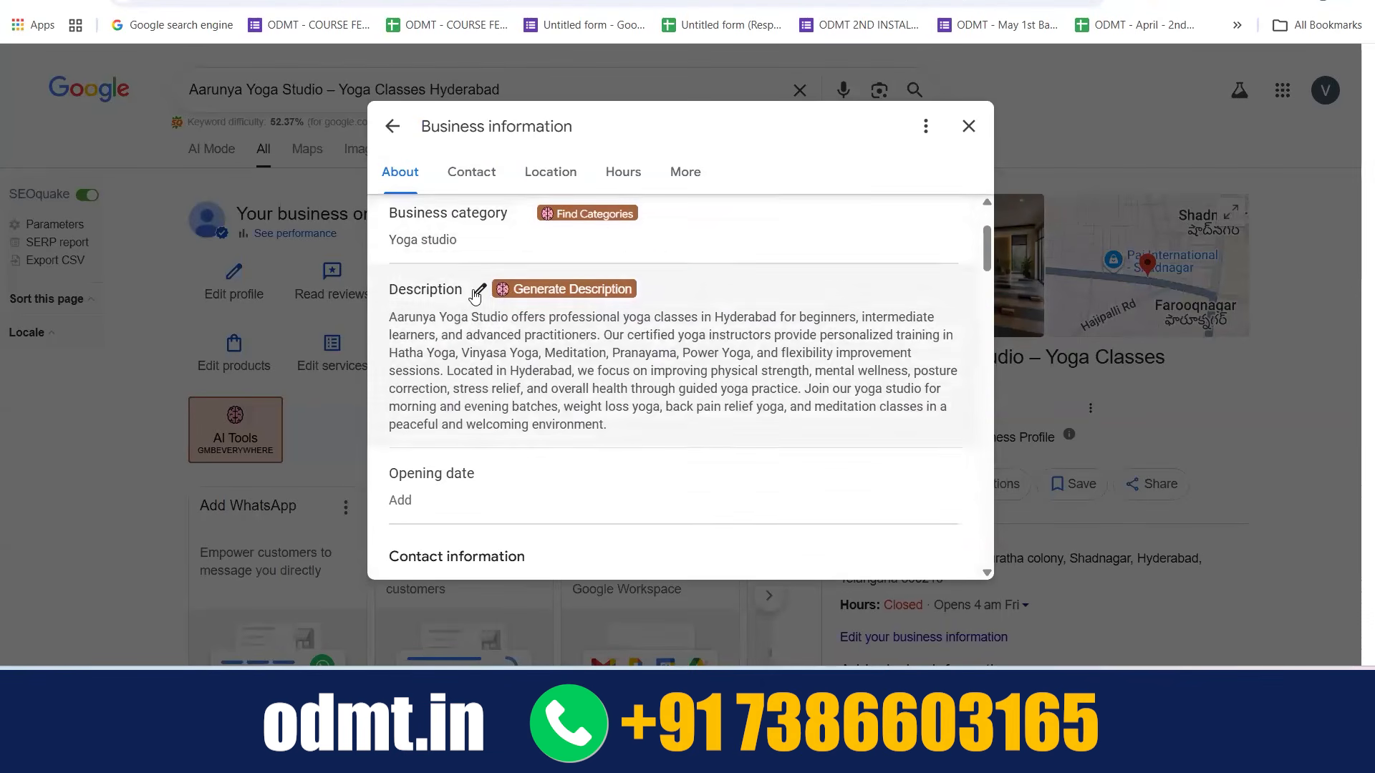
scroll(481, 393, down, 2)
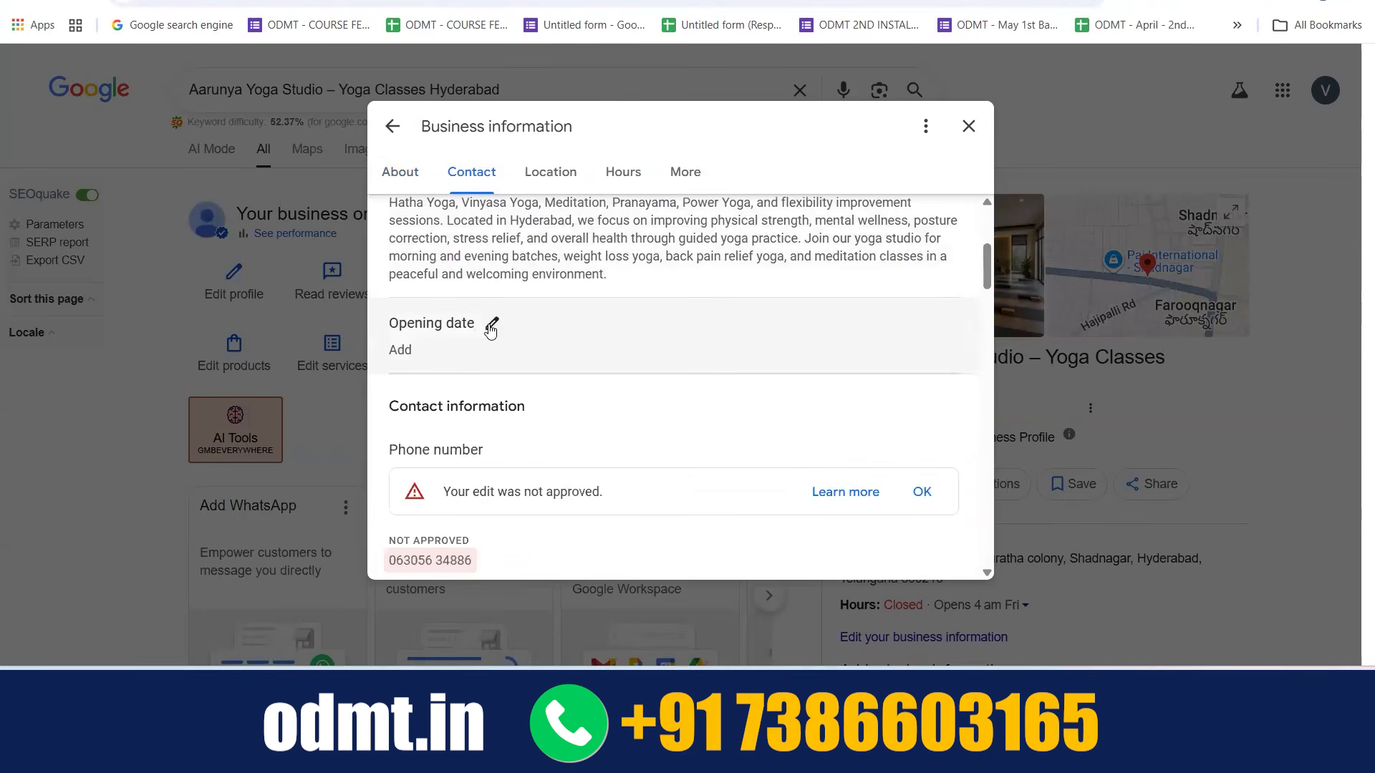
Set the business opening date to 4 May 2025 and save it
click(491, 326)
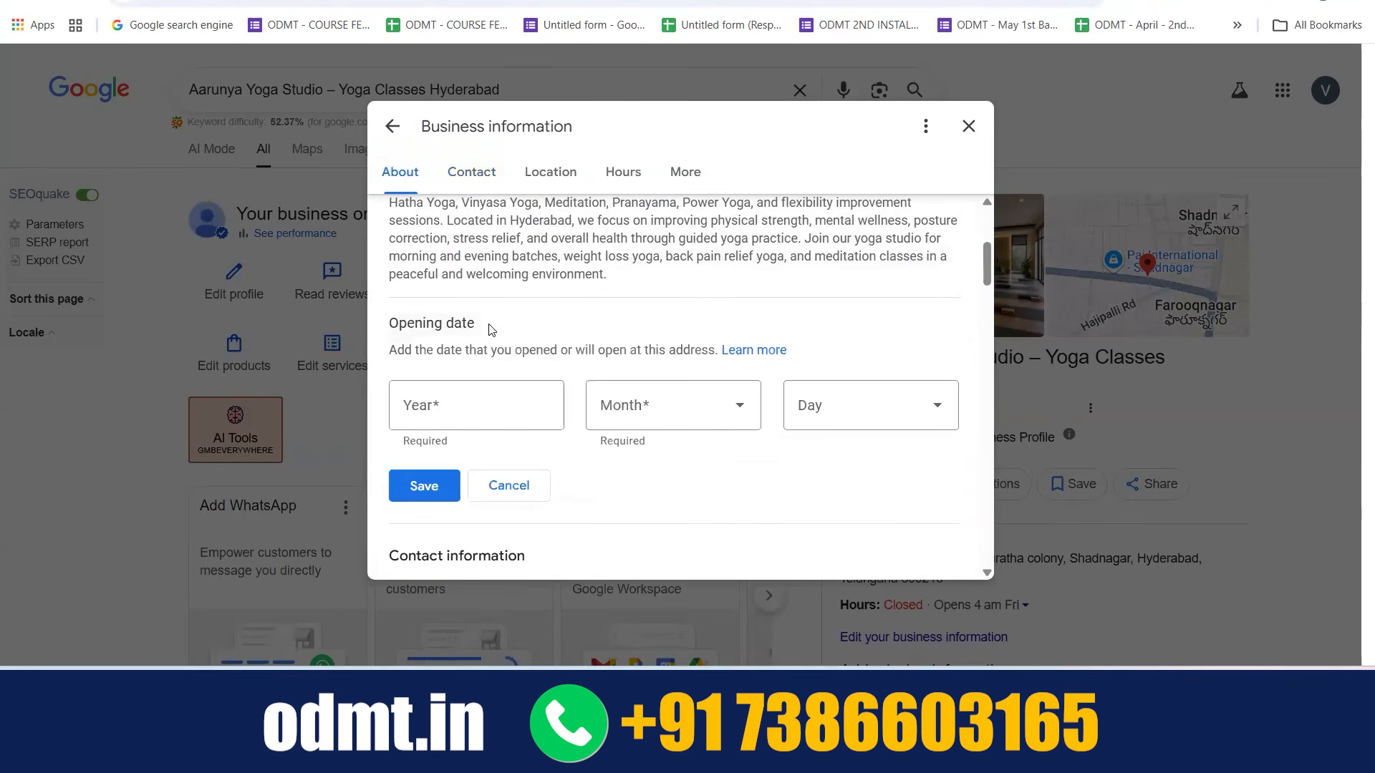
click(495, 413)
text(2025)
click(736, 404)
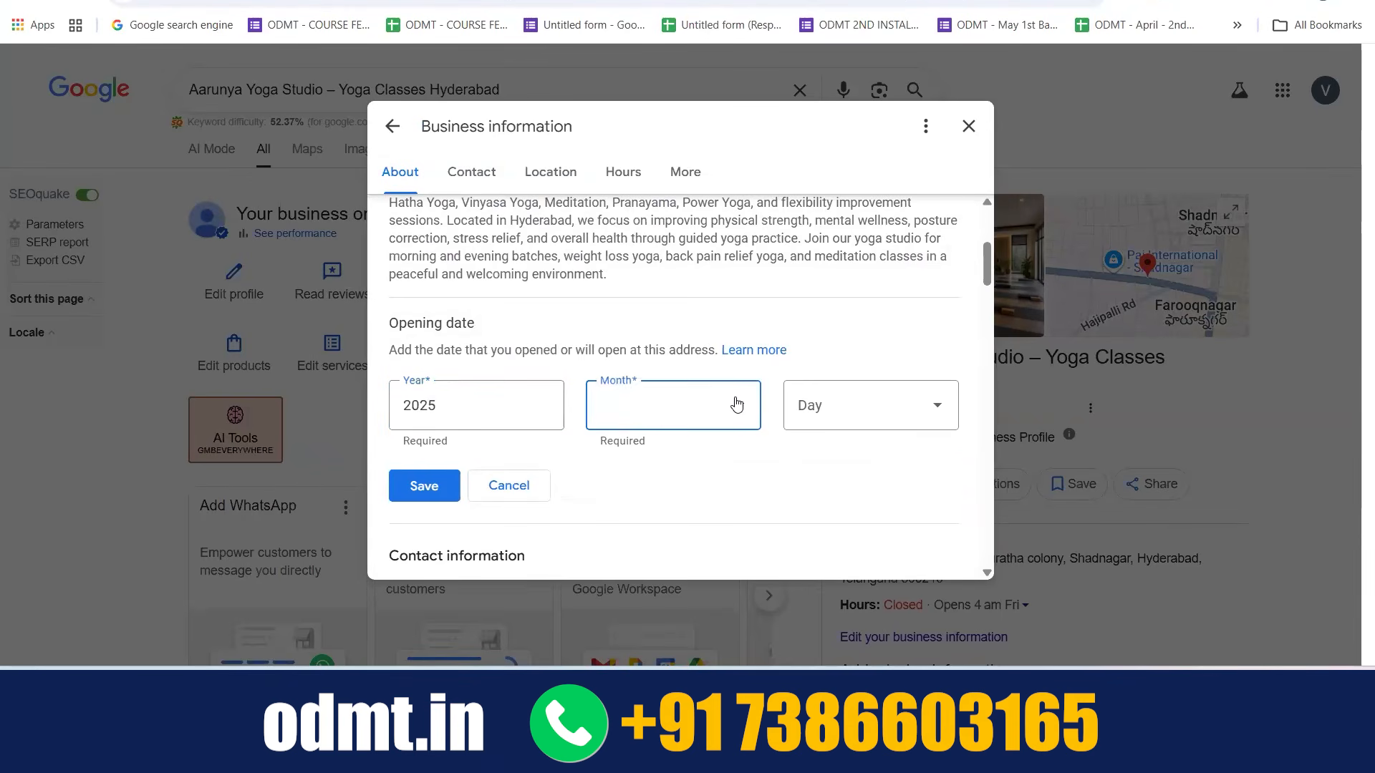
click(656, 403)
click(850, 544)
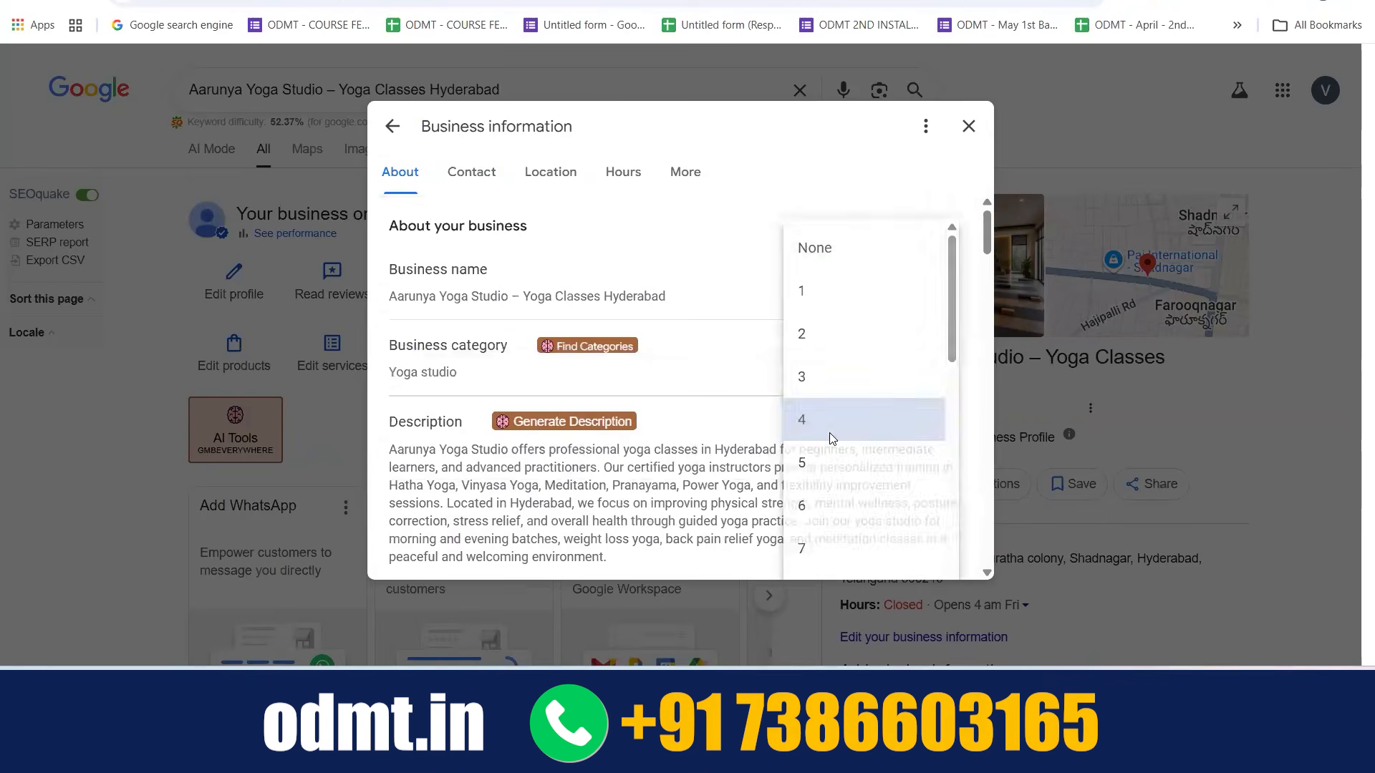
click(829, 433)
click(423, 239)
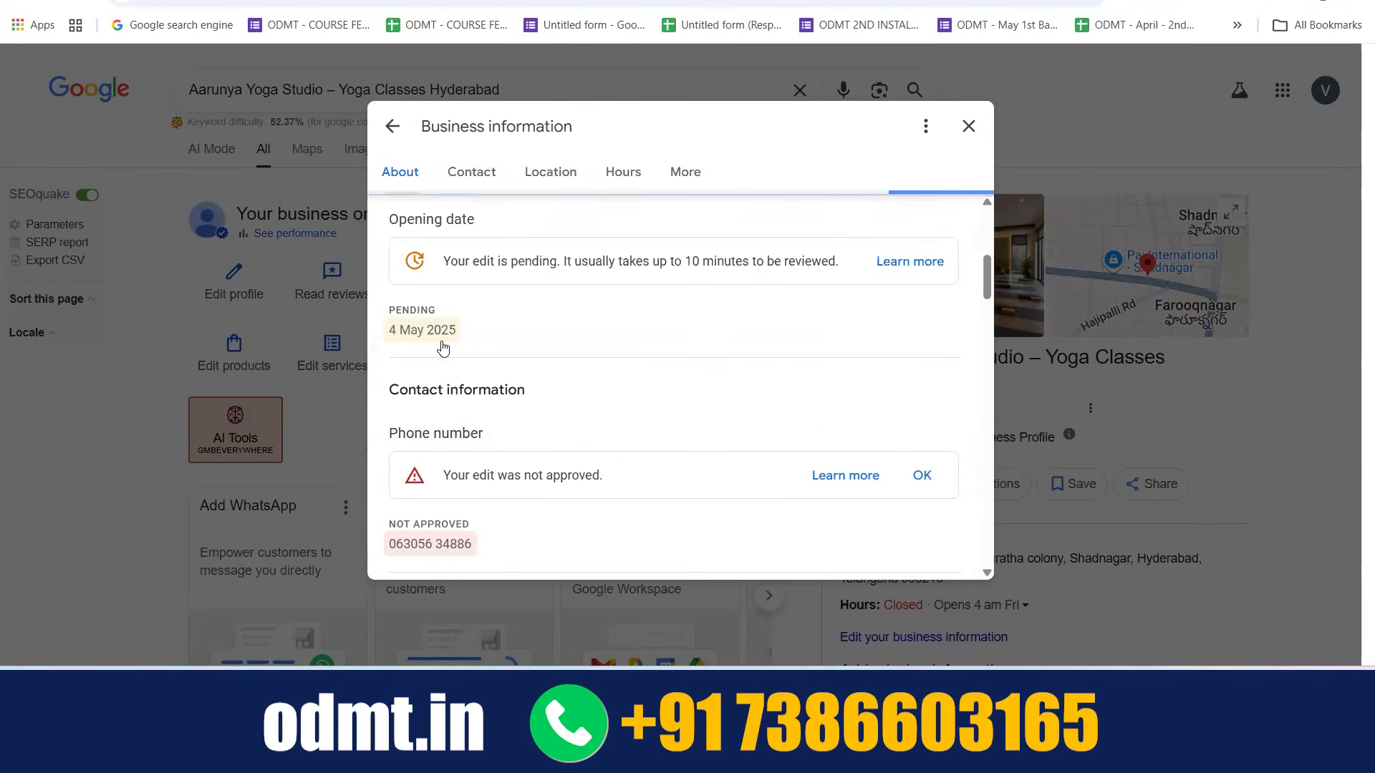
Examine the contact information, opening the phone number and the menu or services link for editing
scroll(526, 336, down, 1)
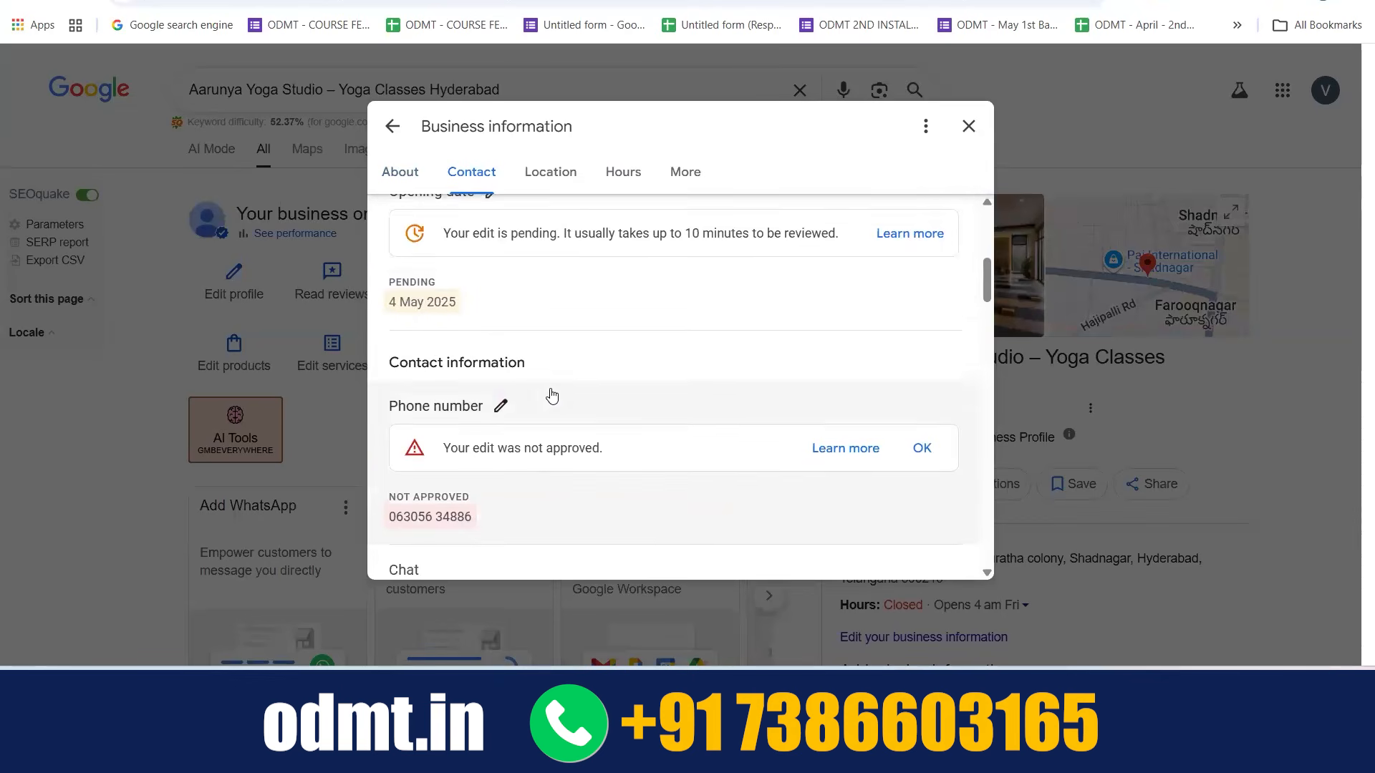
scroll(551, 396, down, 2)
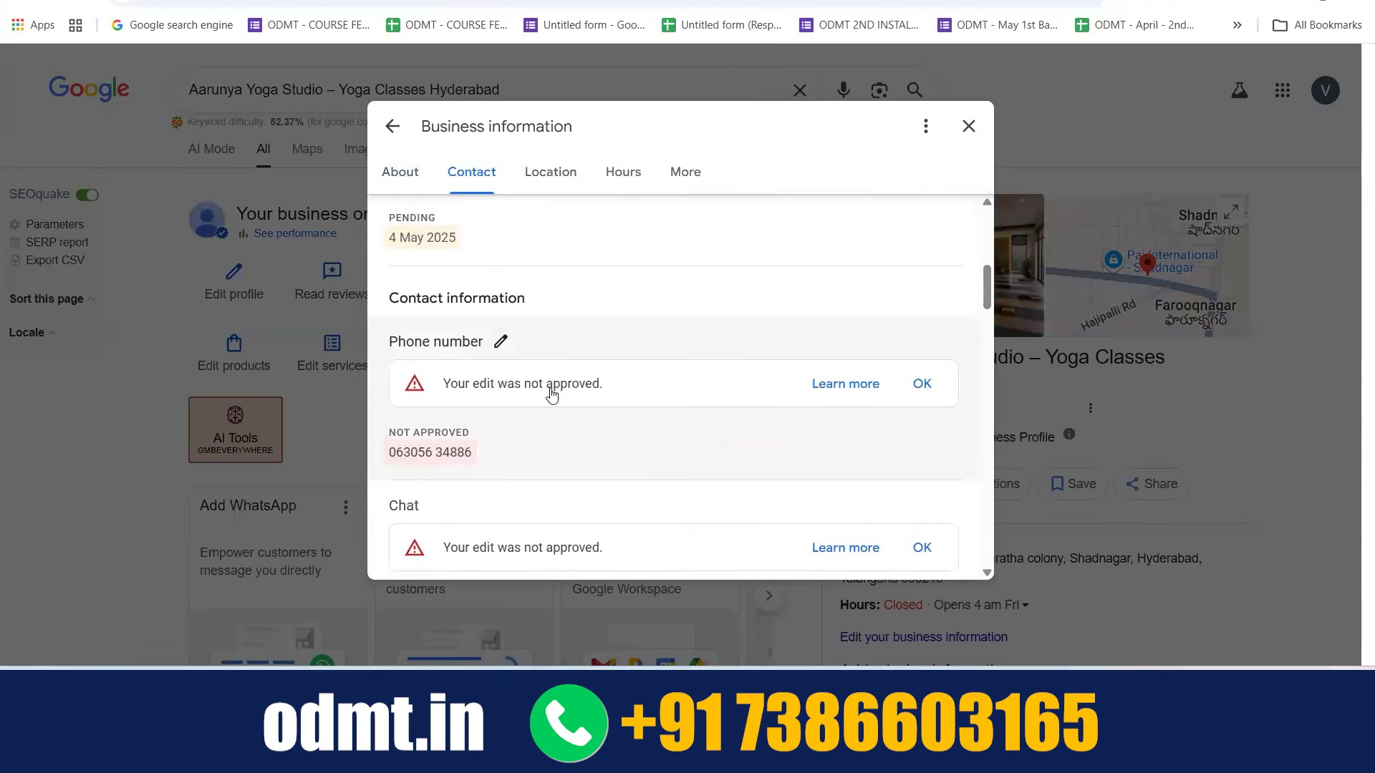
click(487, 350)
scroll(507, 445, down, 3)
scroll(516, 452, down, 3)
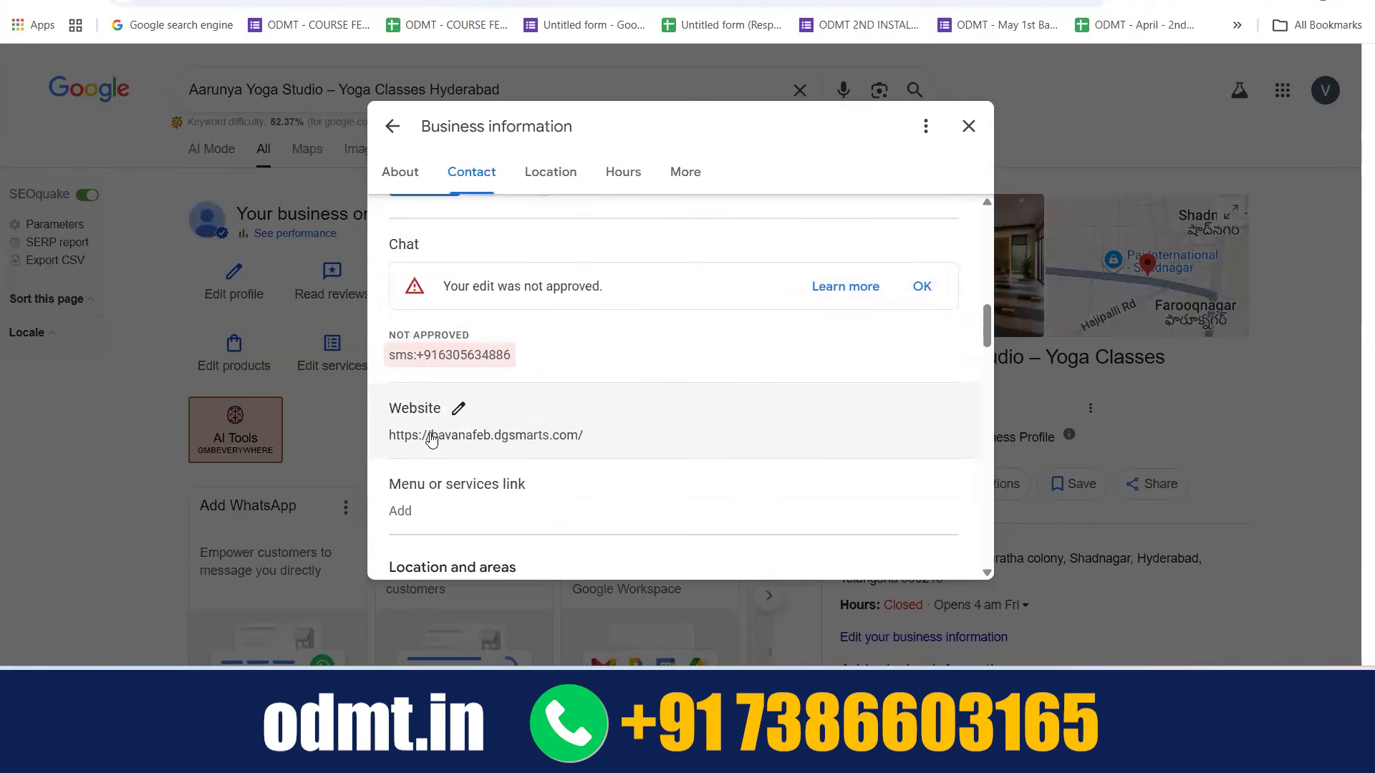
scroll(539, 431, down, 2)
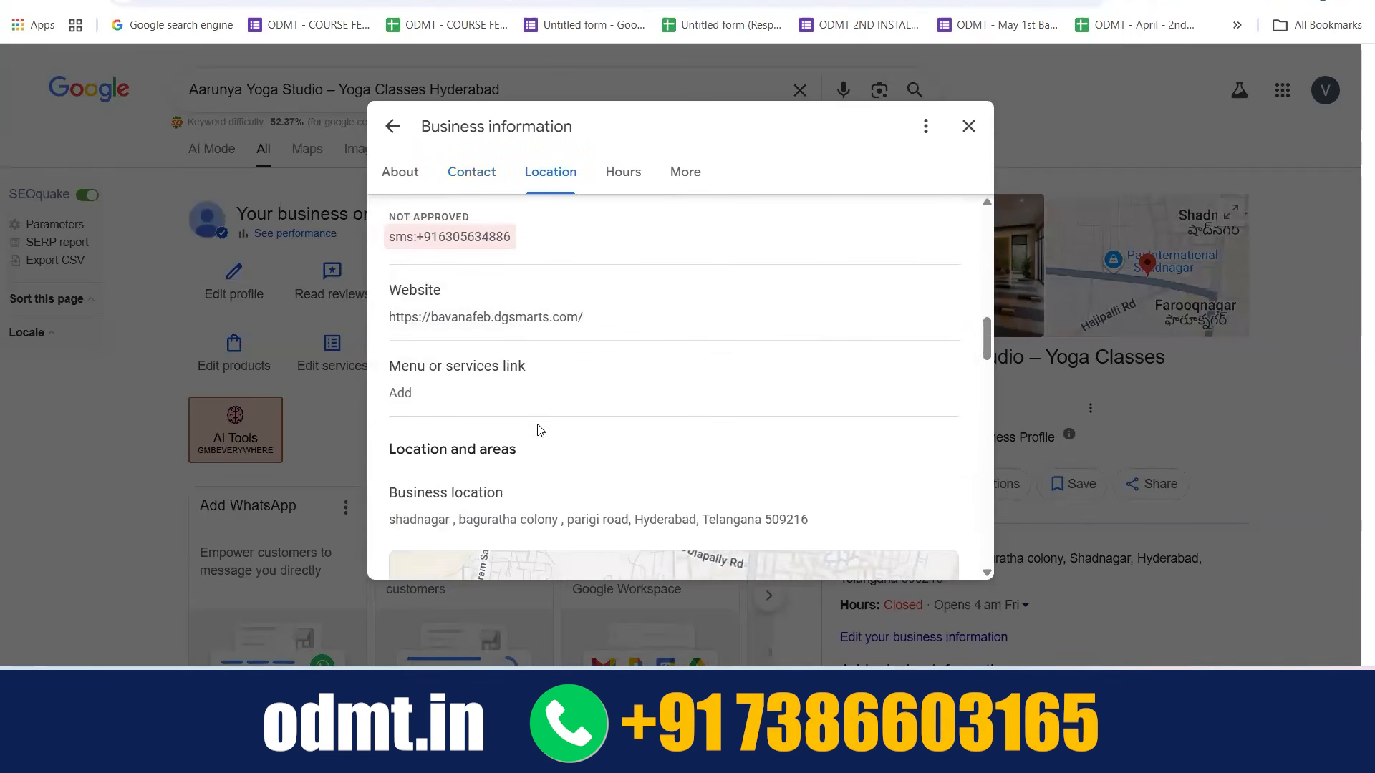
scroll(540, 429, down, 1)
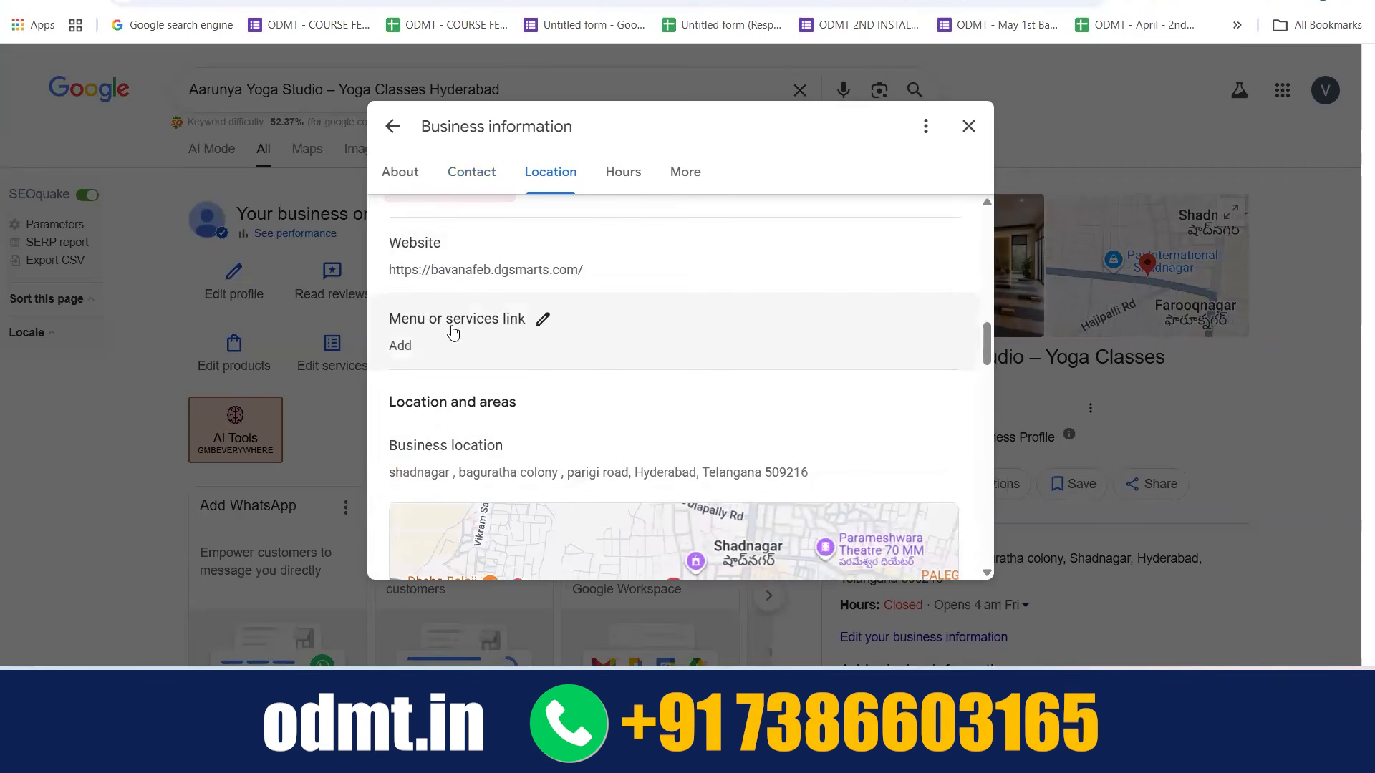
click(541, 327)
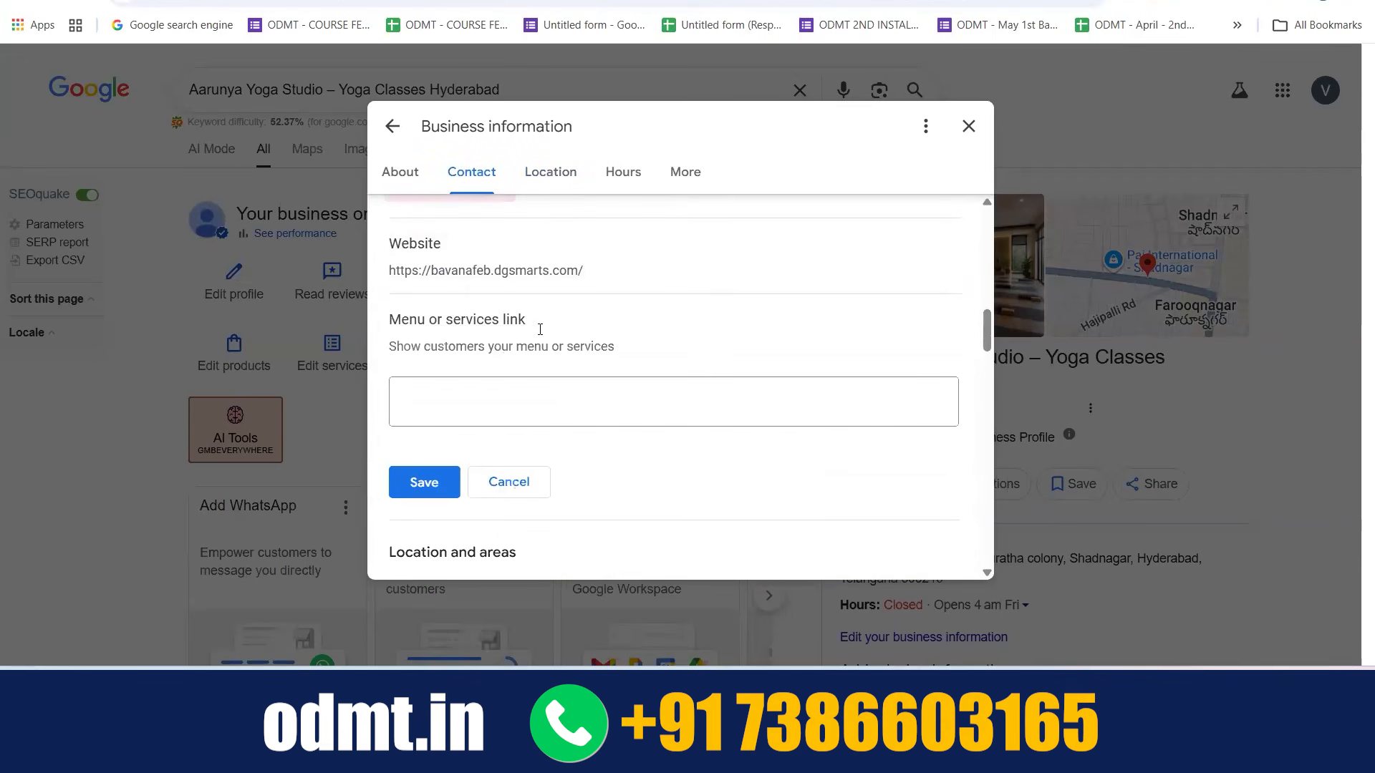
click(480, 403)
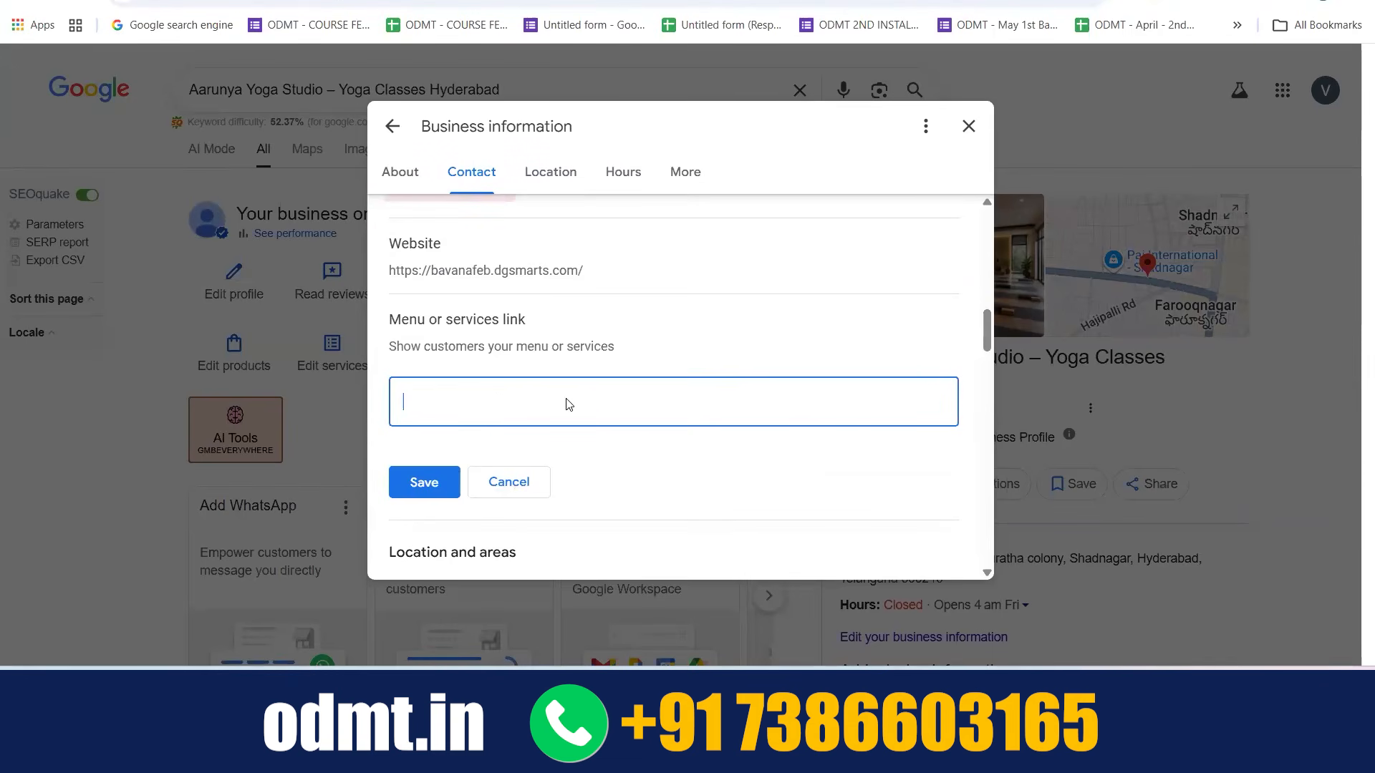
Open the special hours for editing and review the hours for Eid al-Adha on 26 May 2026
scroll(564, 400, down, 3)
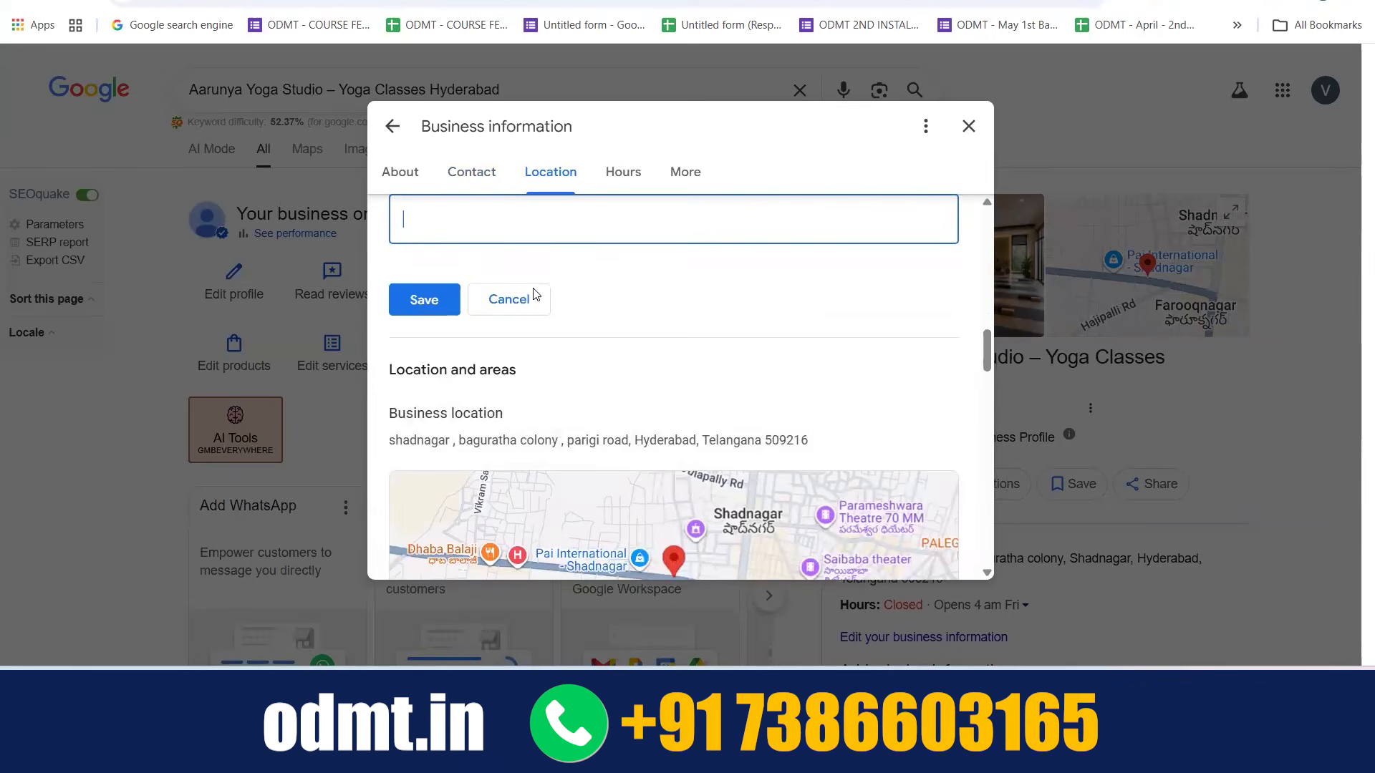
scroll(592, 299, down, 1)
scroll(592, 300, down, 2)
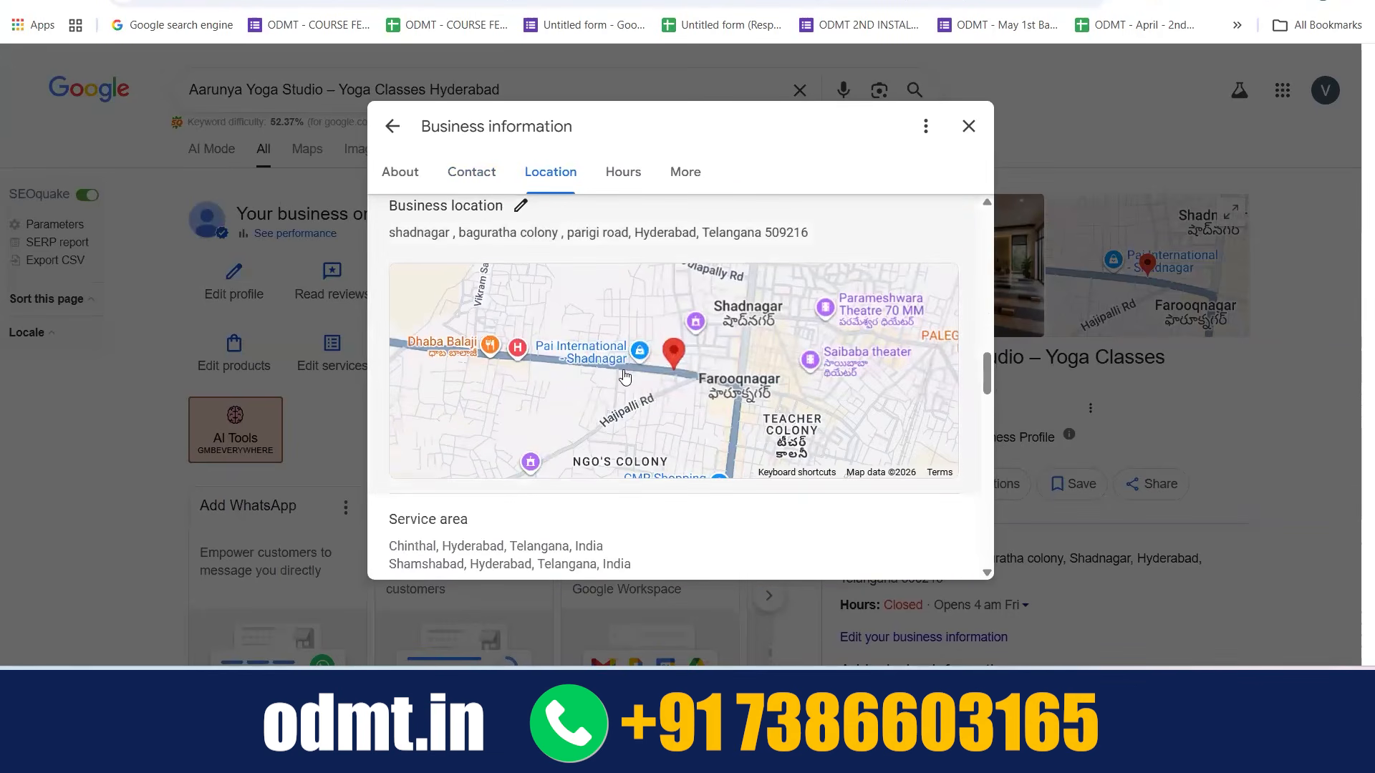
scroll(623, 375, down, 3)
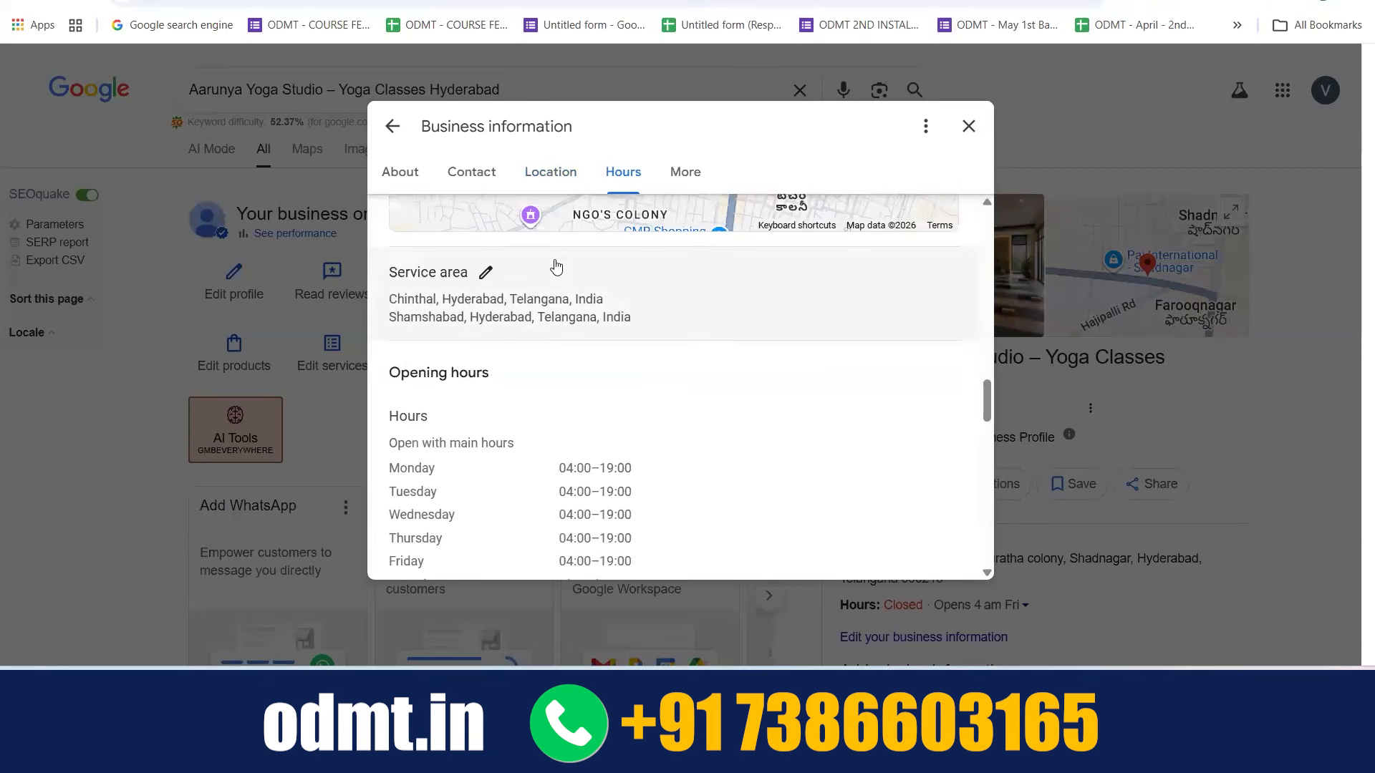
scroll(527, 325, down, 2)
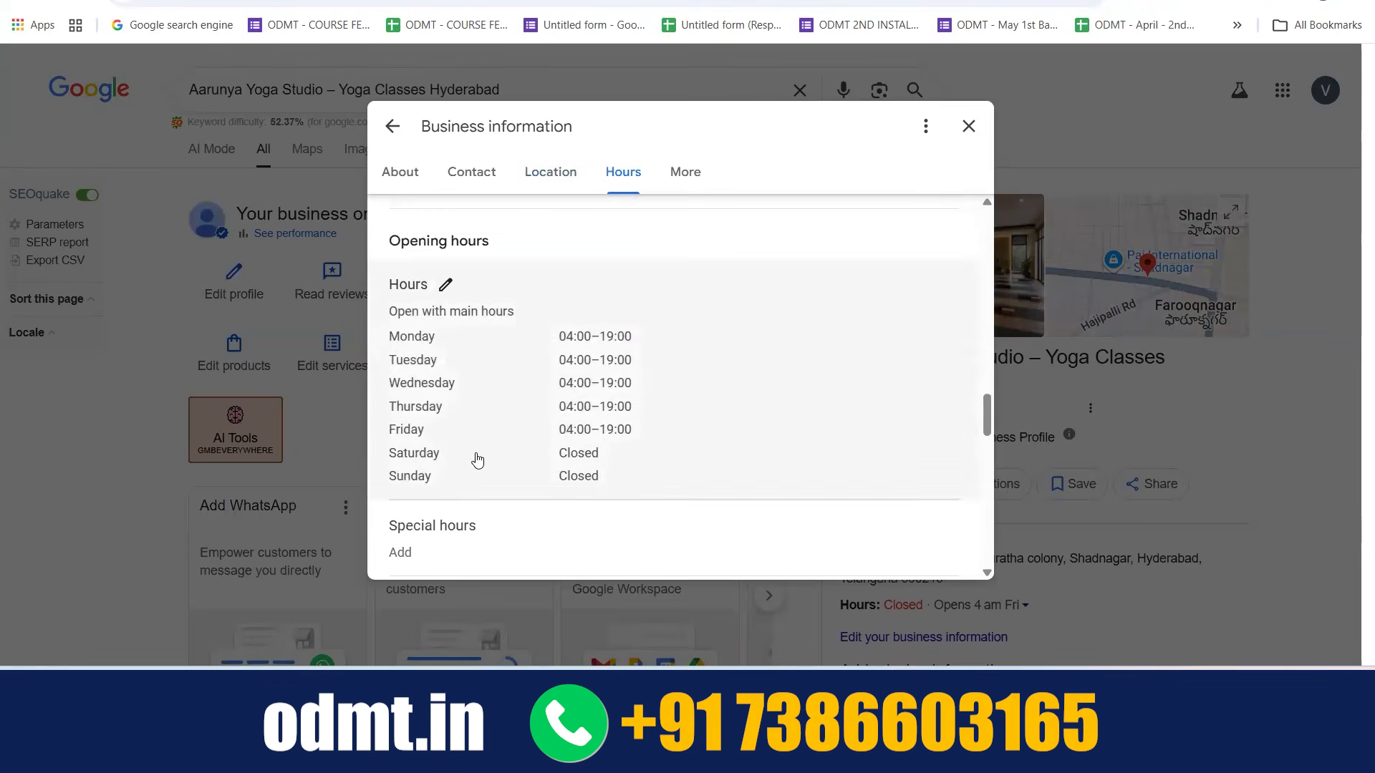
scroll(478, 460, down, 3)
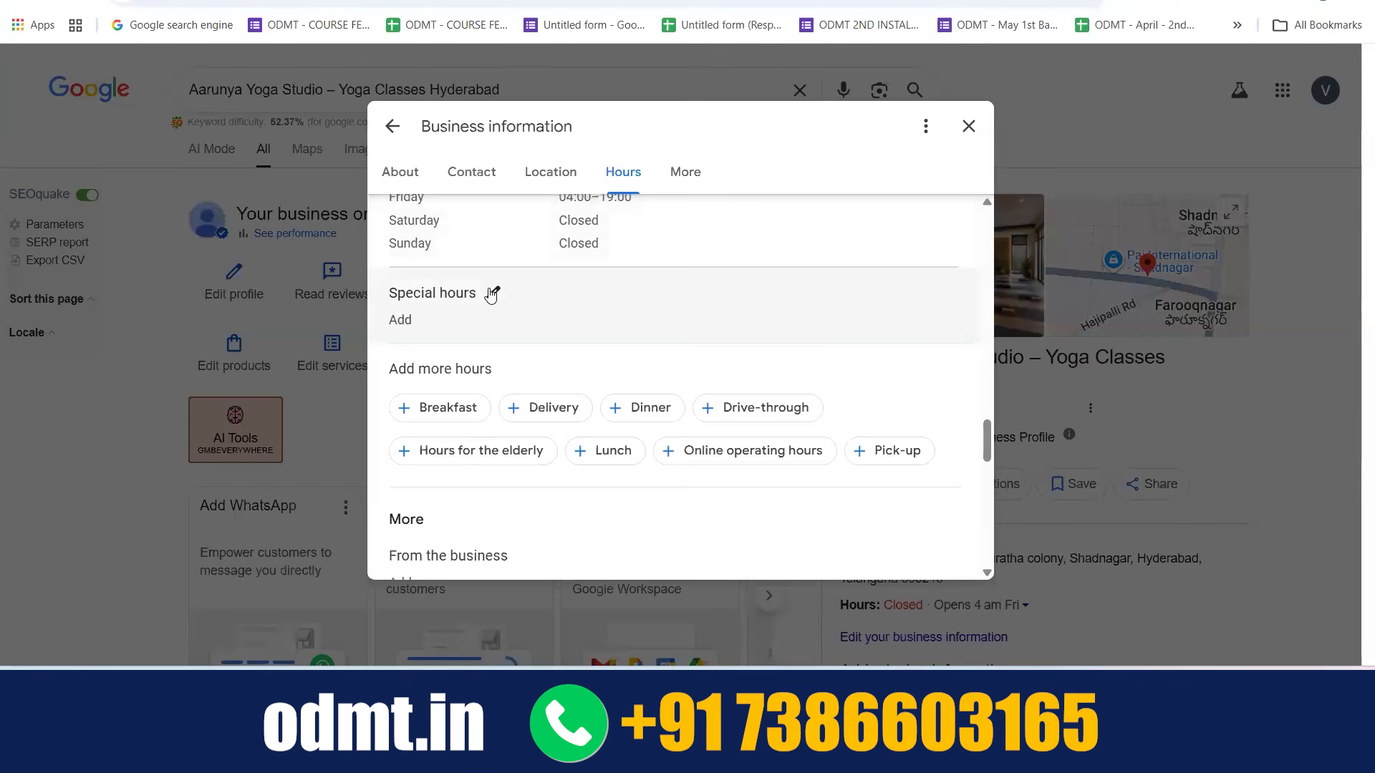
click(490, 295)
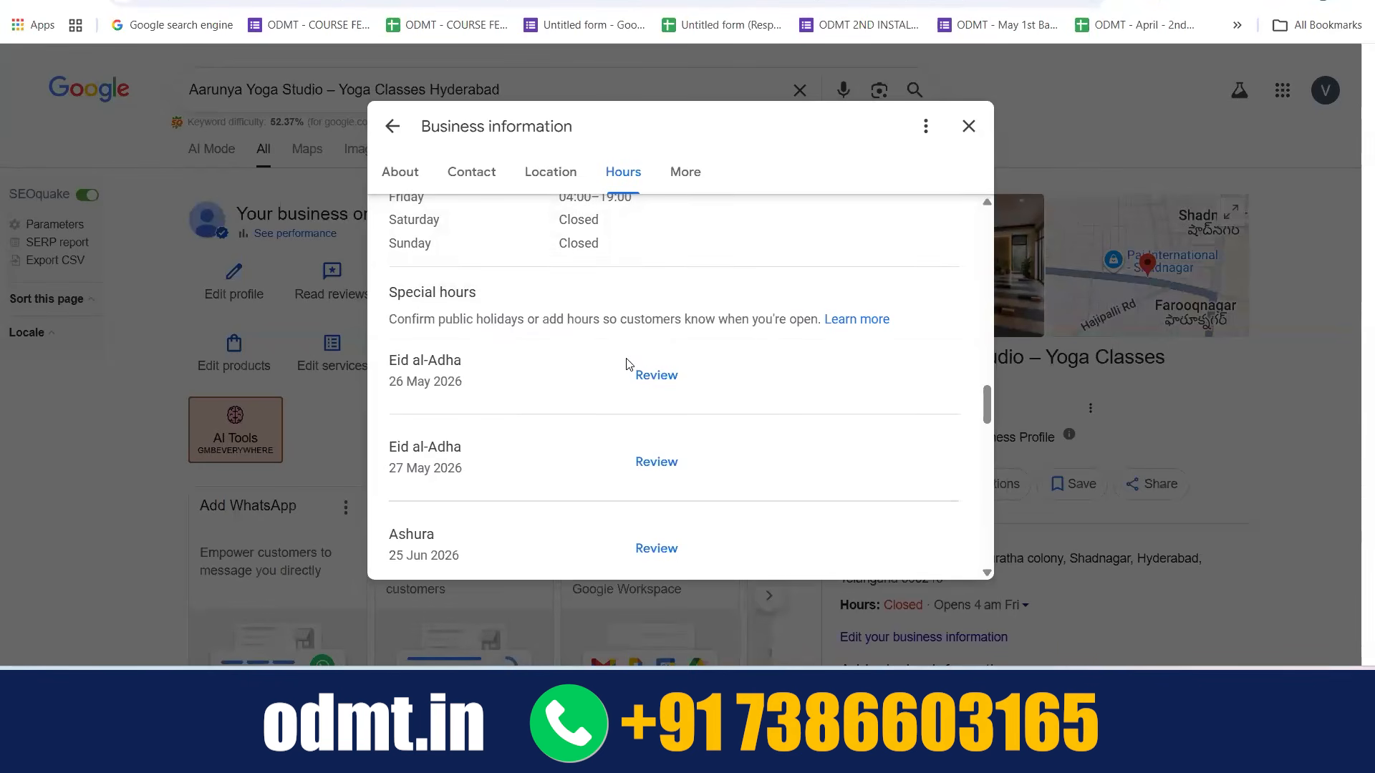
scroll(627, 364, down, 1)
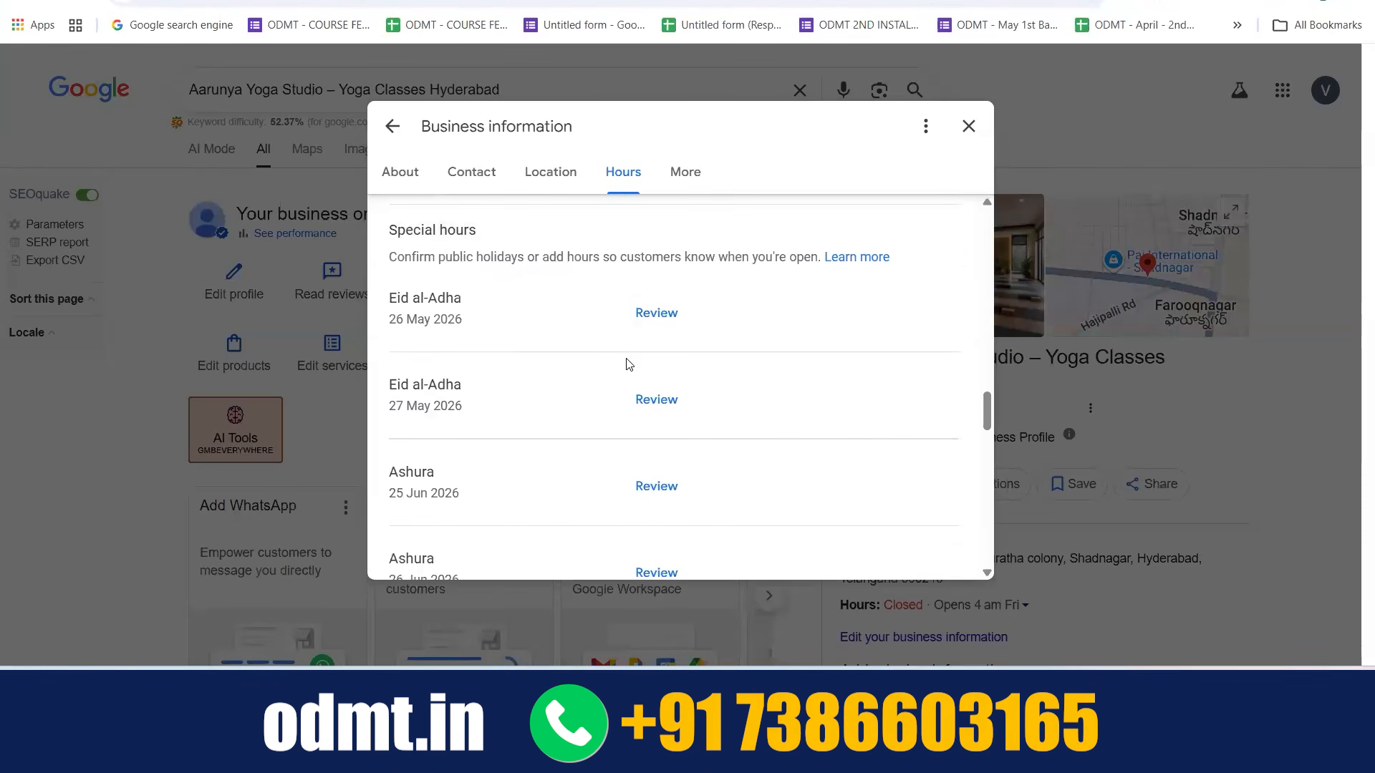
click(656, 313)
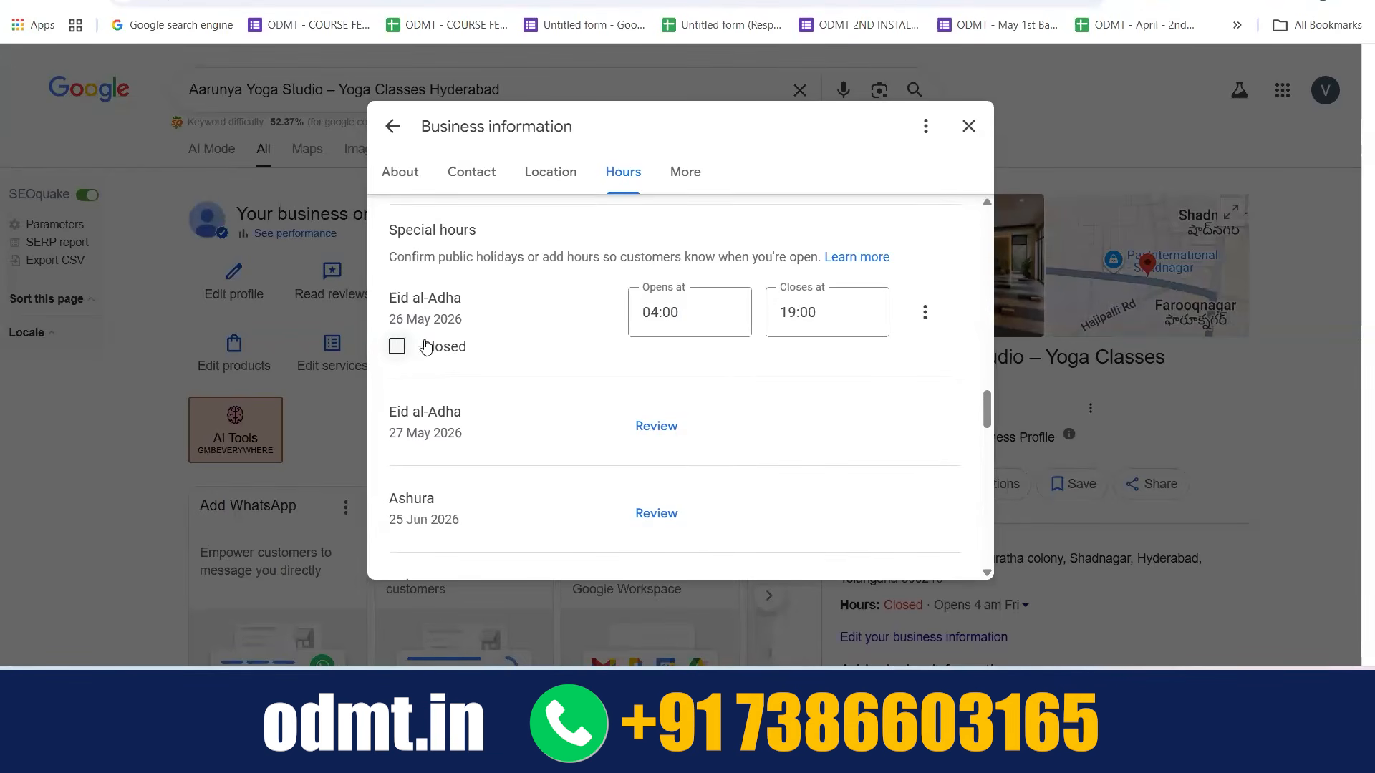
Add 12/05/2026 as a special hours date and mark it as closed
scroll(487, 390, down, 4)
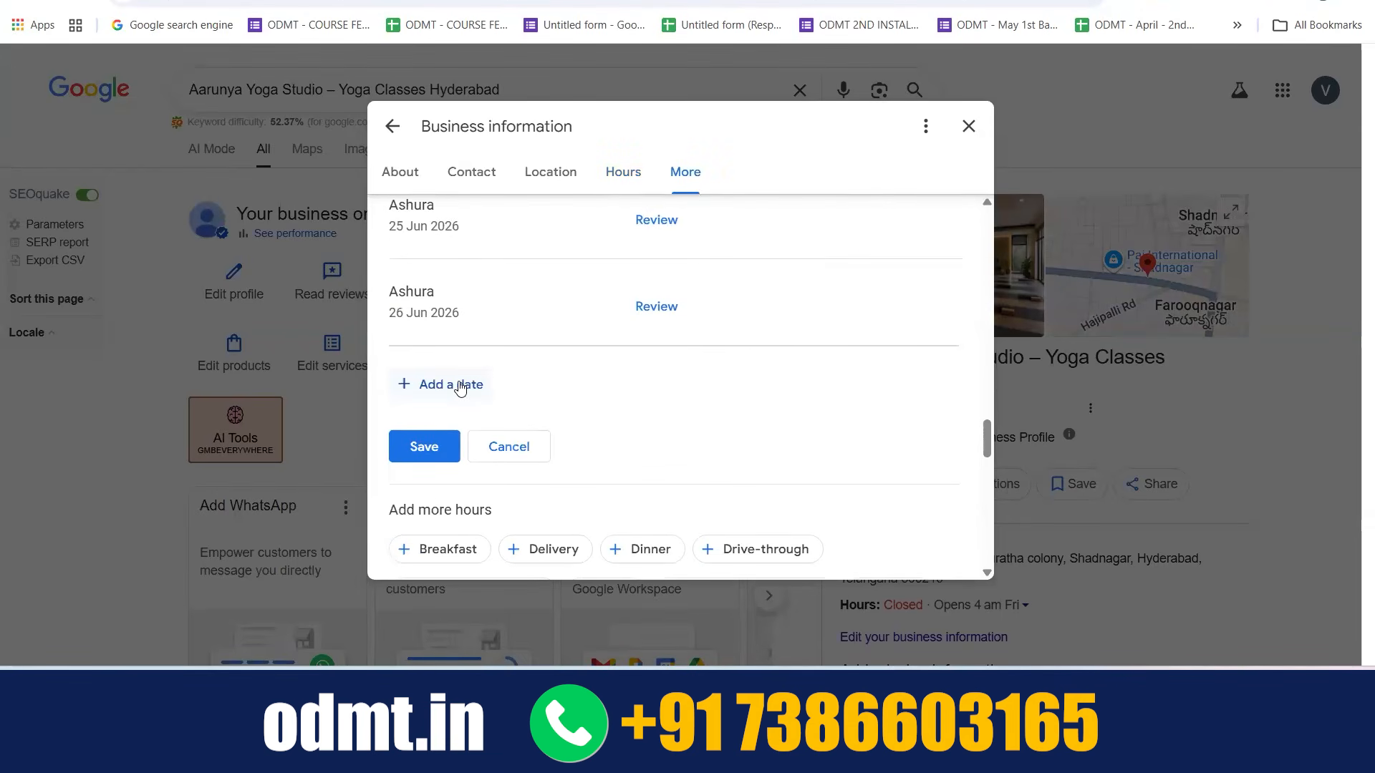
click(460, 387)
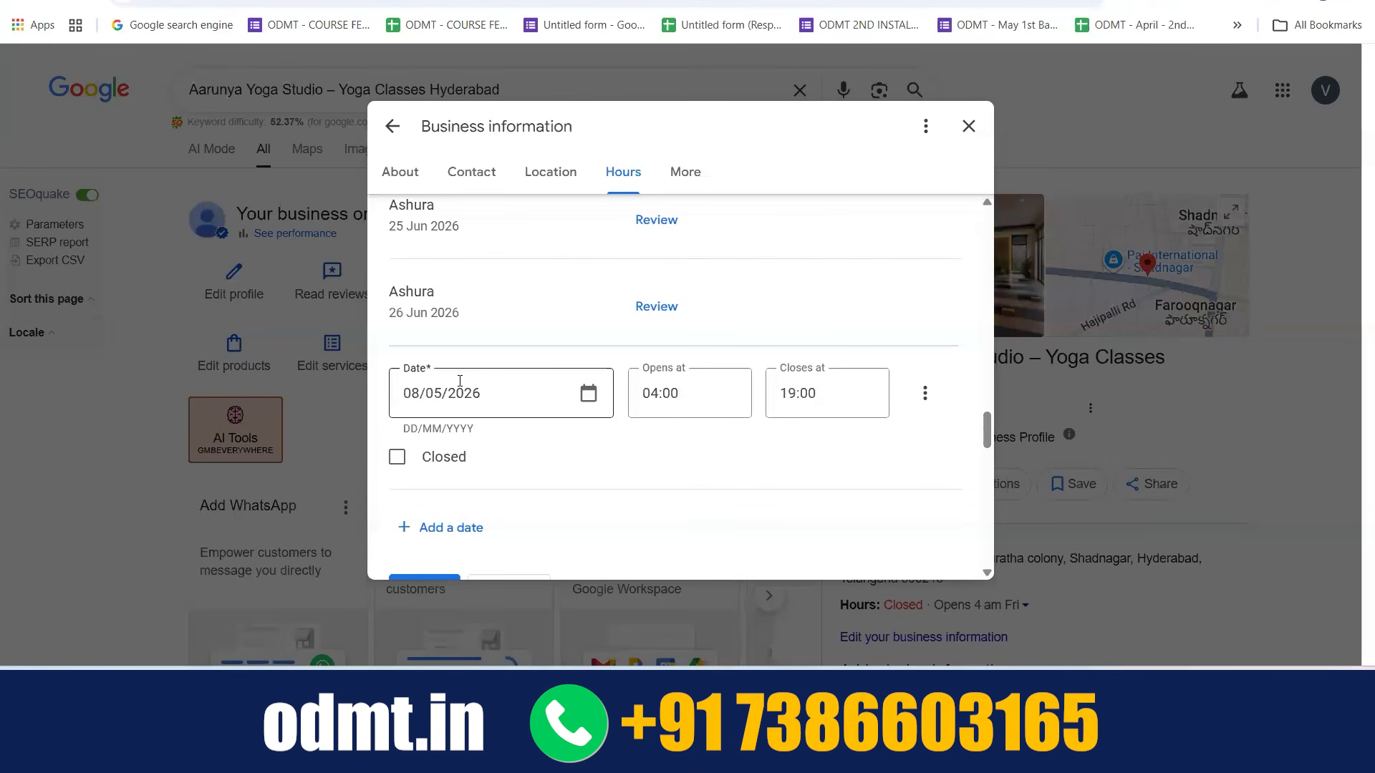
click(586, 395)
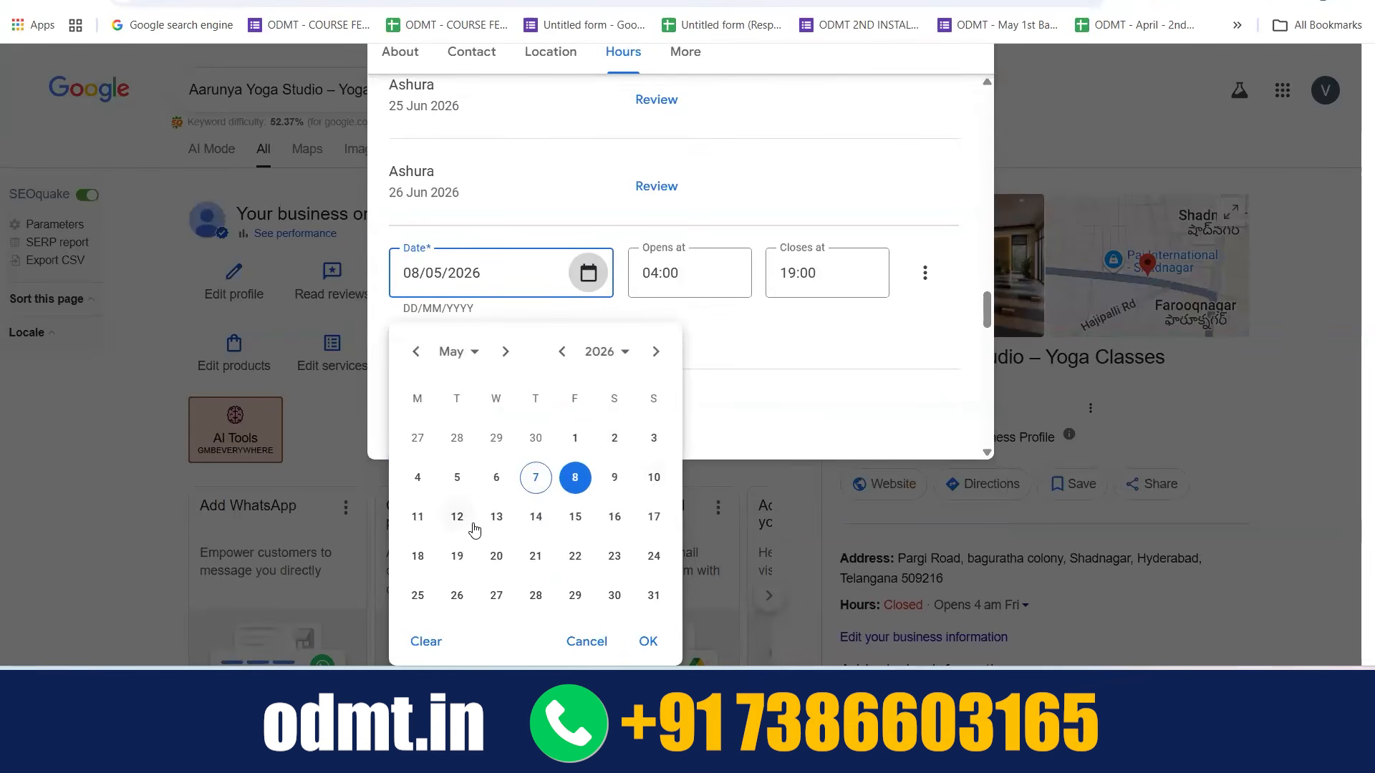
click(464, 522)
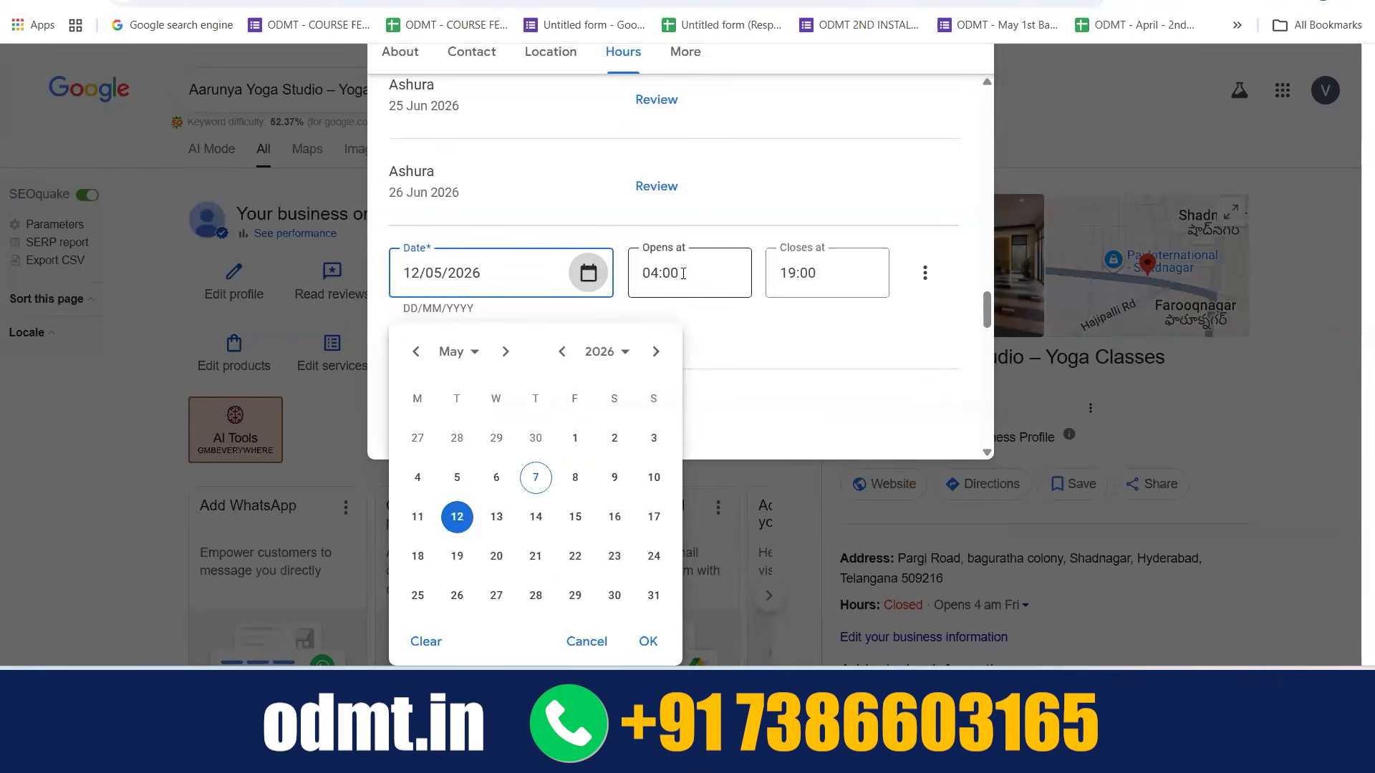
click(712, 319)
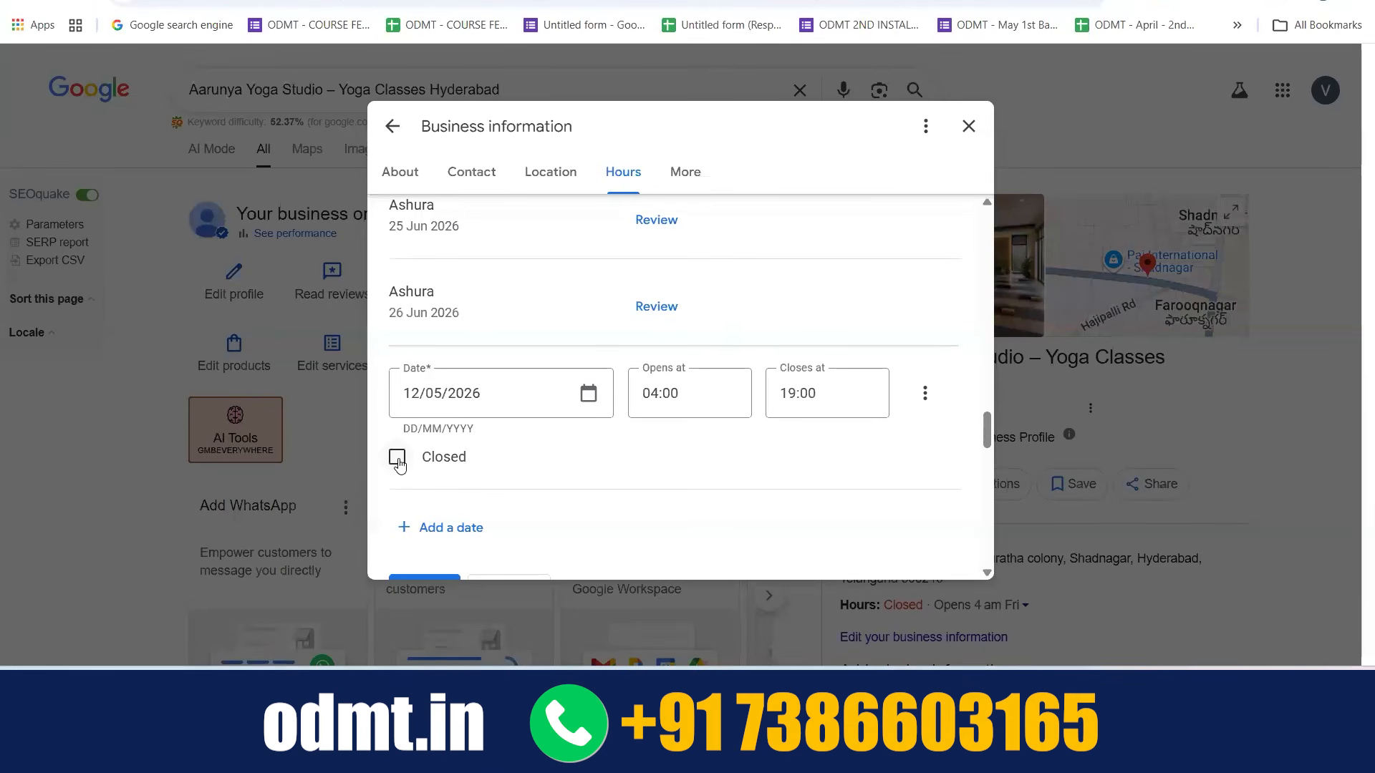
click(397, 459)
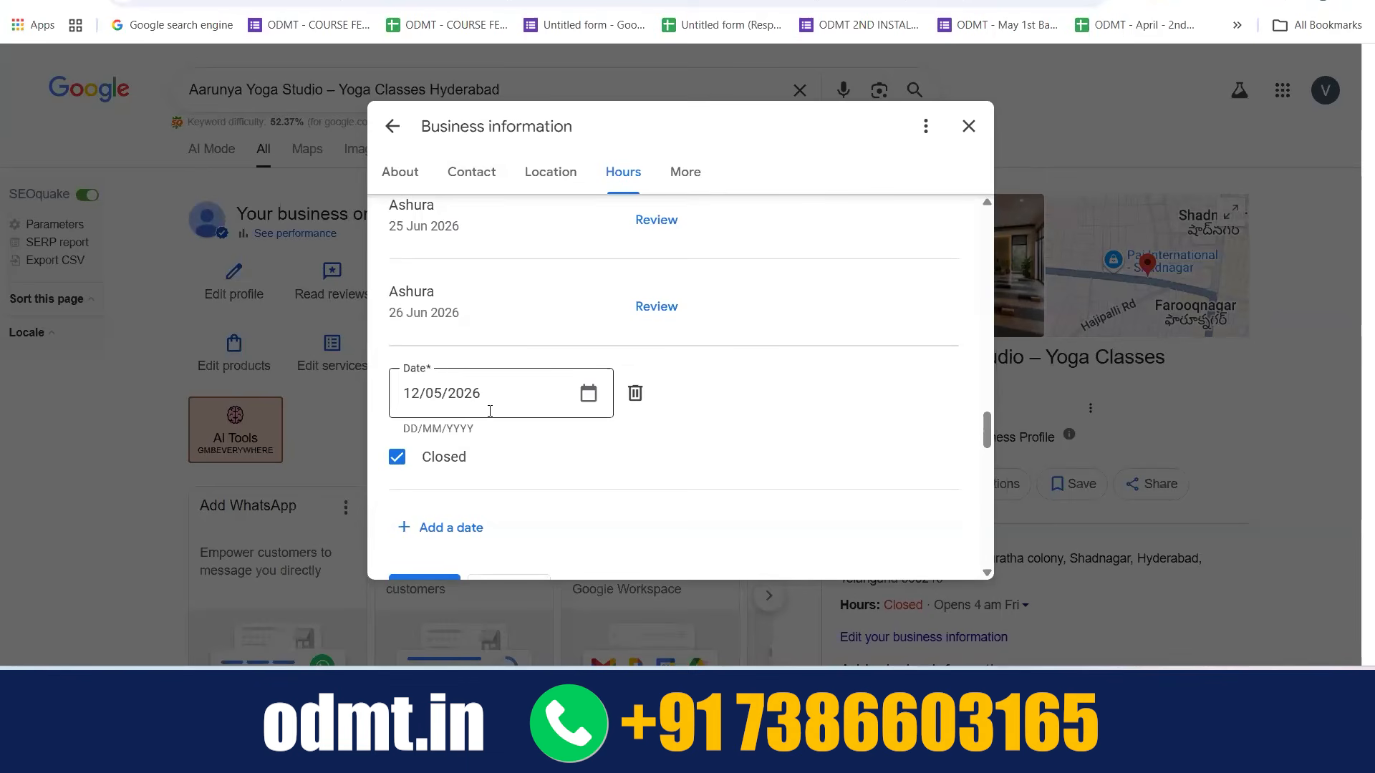
Open the breakfast hours for editing from the additional hours types, discarding the unsaved special hours edits
scroll(616, 415, down, 2)
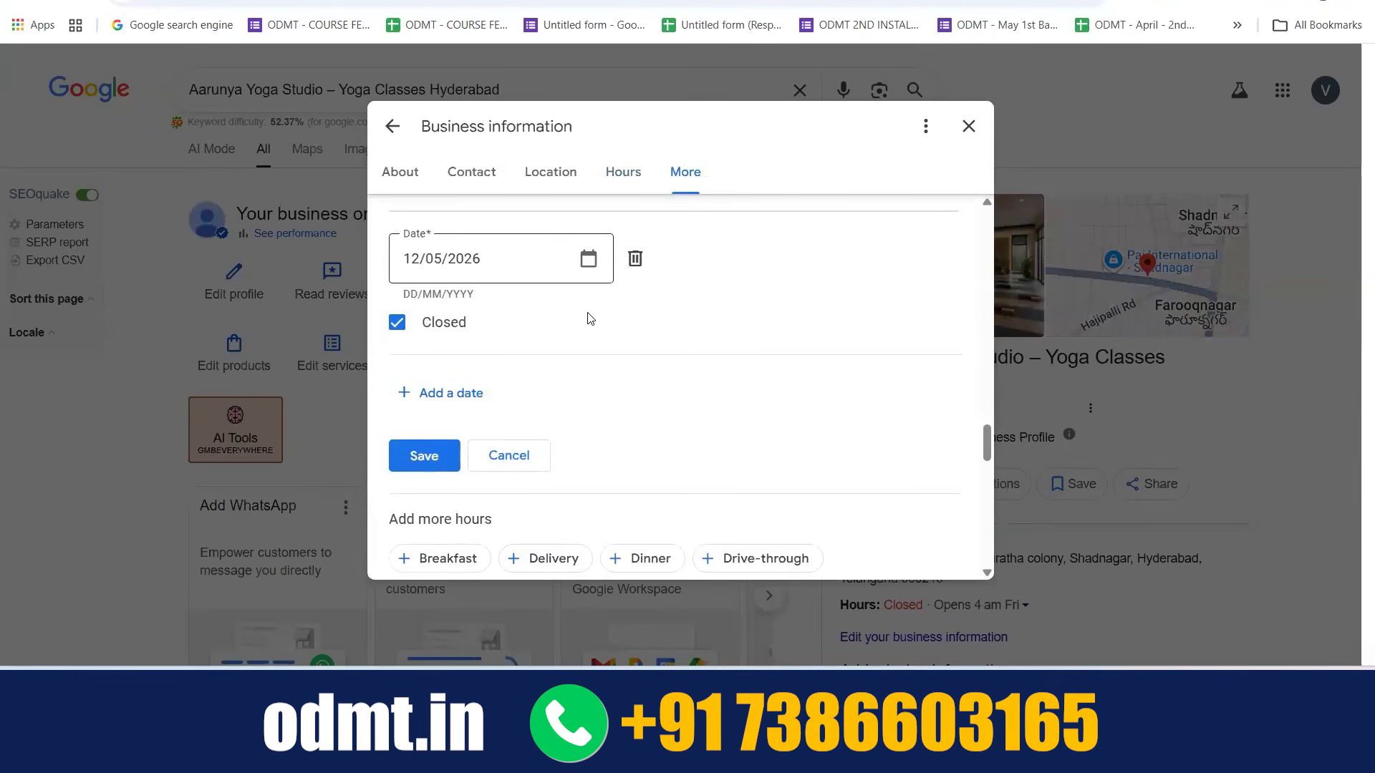
scroll(590, 319, down, 3)
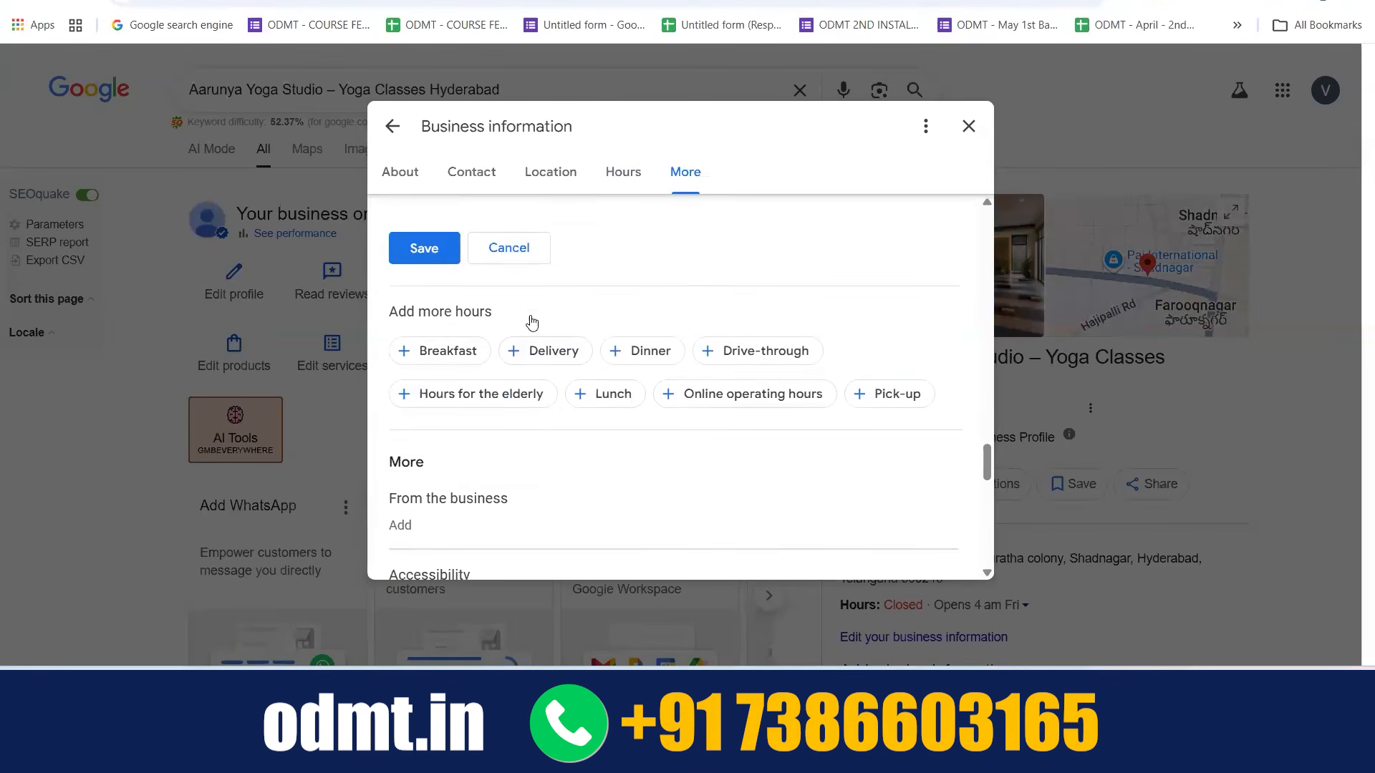
scroll(533, 320, down, 1)
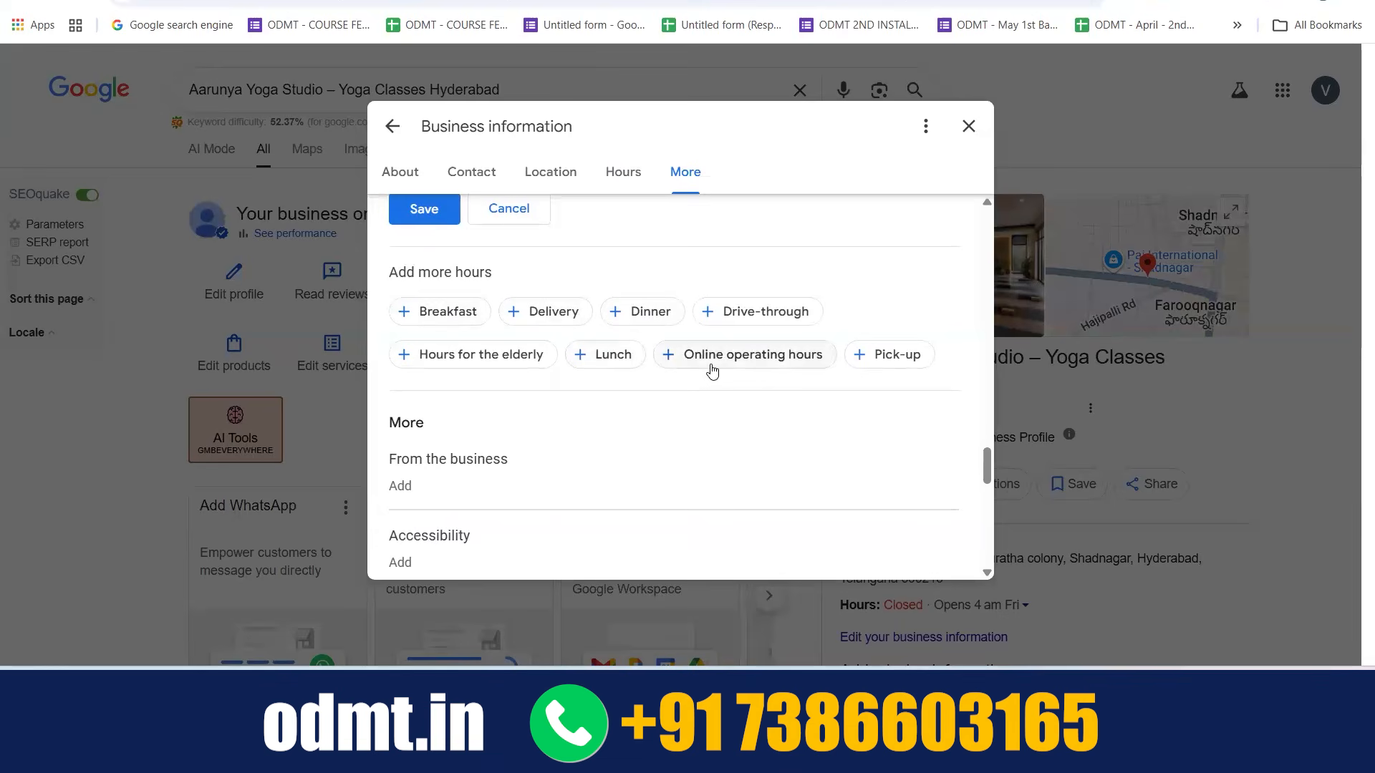
click(451, 311)
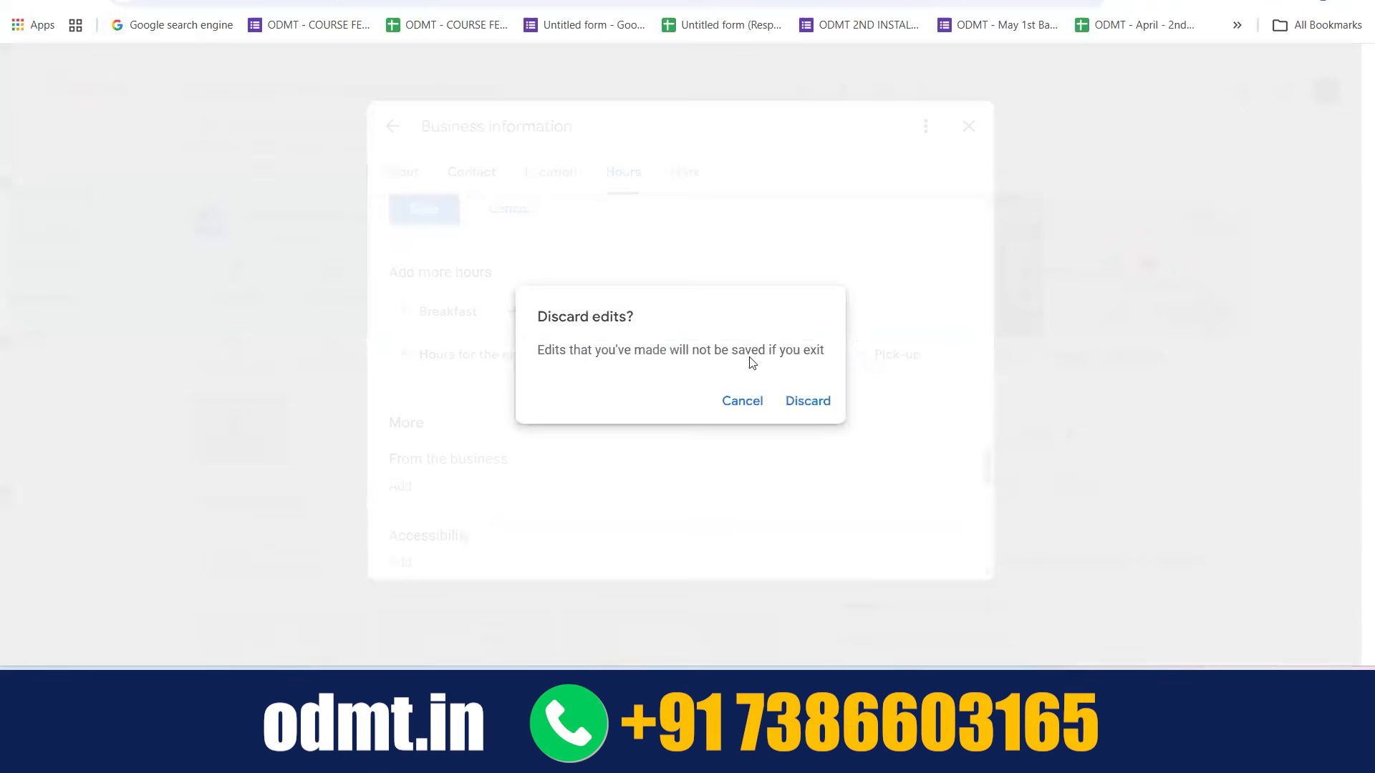
click(822, 404)
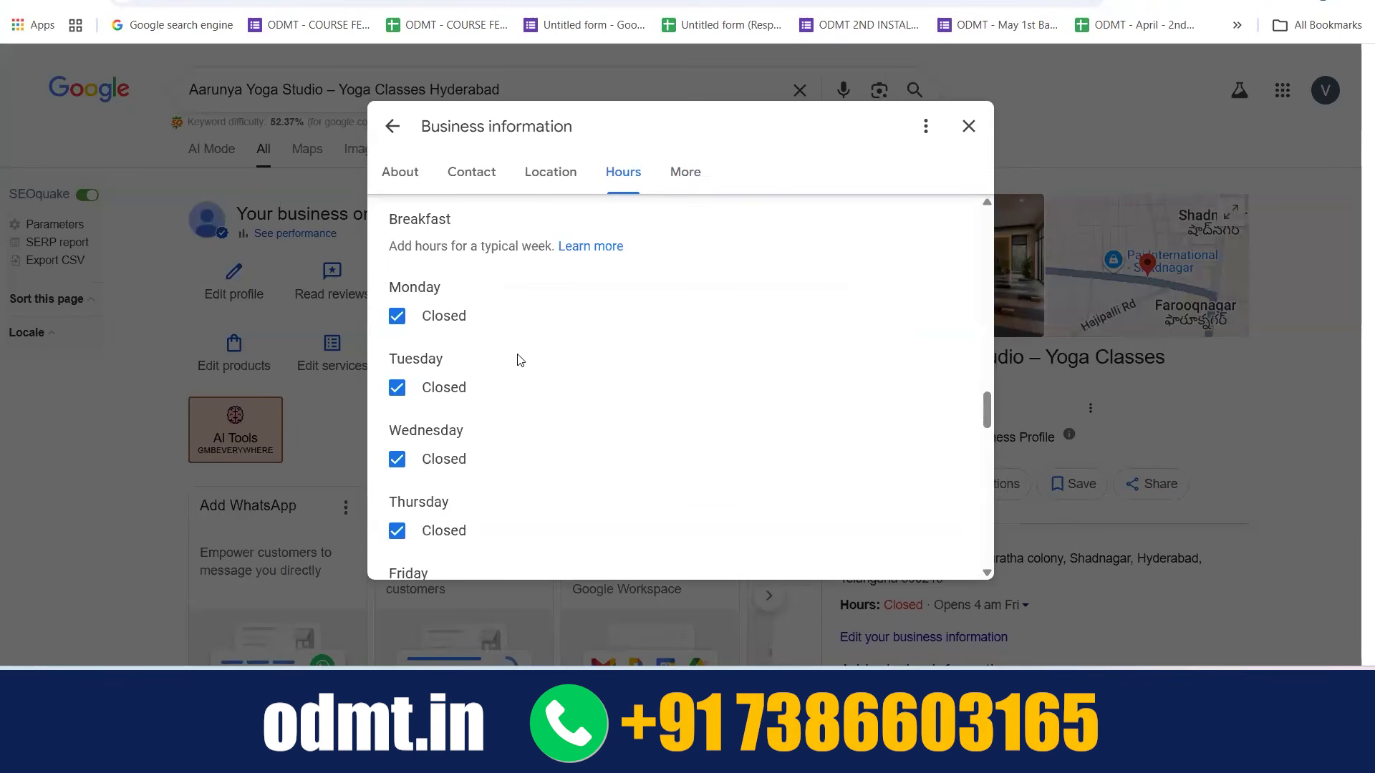
Try opening Monday for breakfast and browse its opening and closing times, restoring the day to closed
click(397, 316)
click(630, 309)
click(741, 308)
scroll(764, 475, up, 10)
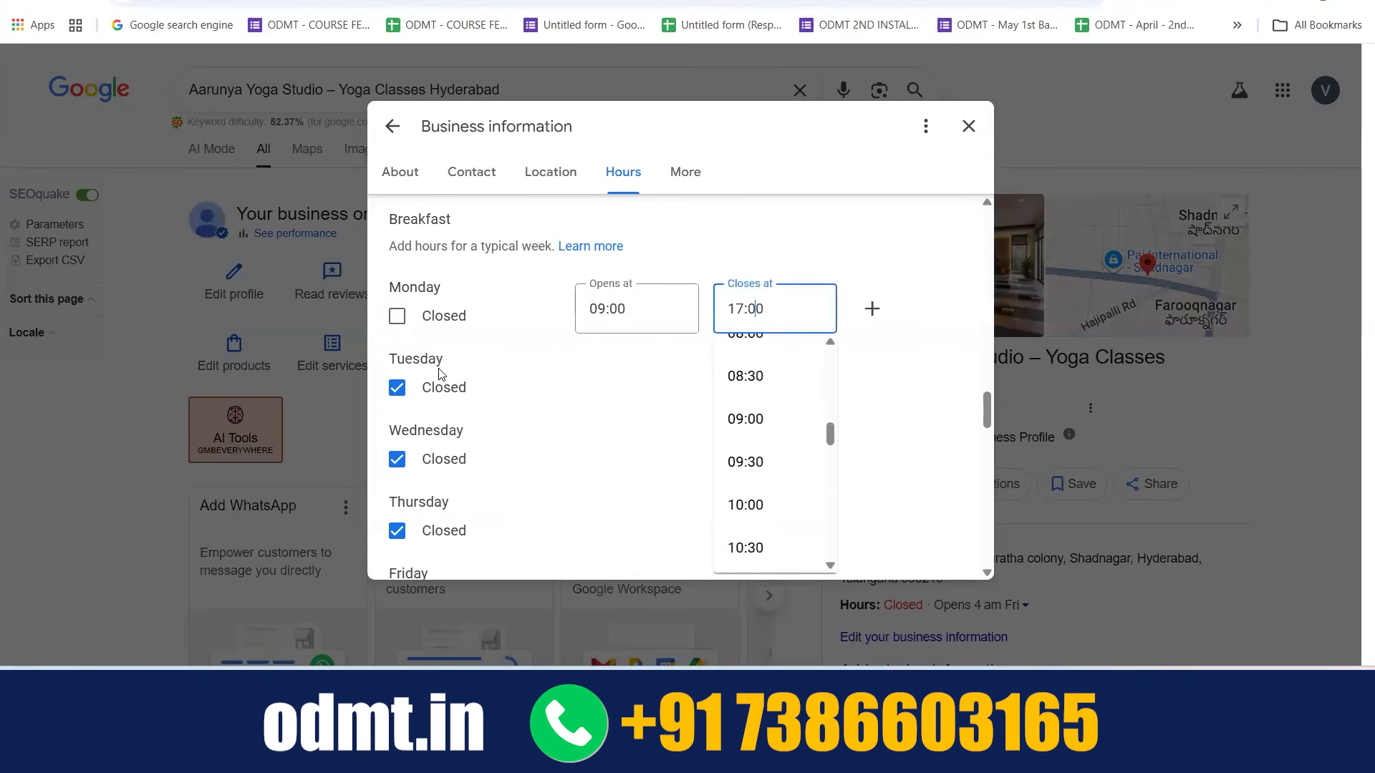
click(393, 322)
click(396, 317)
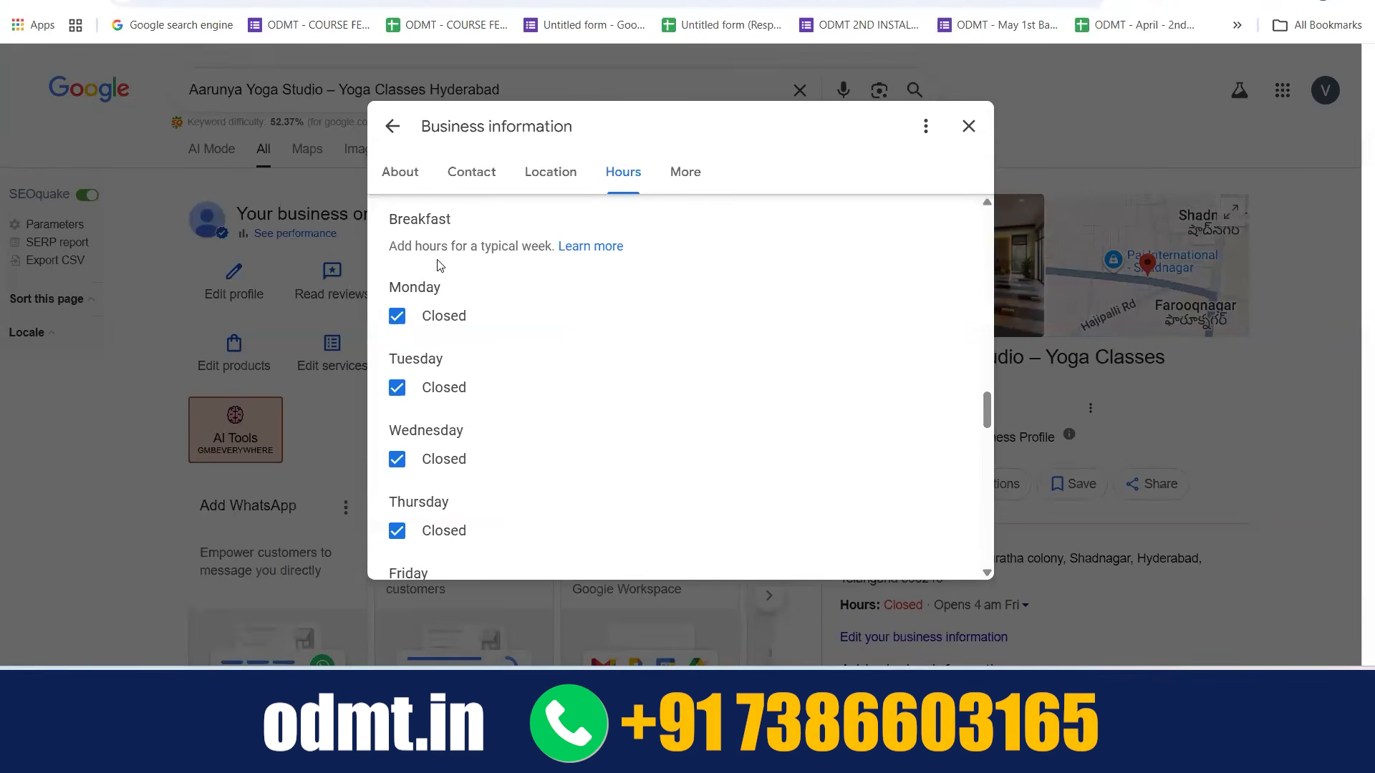
Examine the weekly breakfast hours and the other additional hours types, and open the online operating hours
scroll(438, 267, up, 2)
scroll(438, 267, down, 3)
scroll(454, 277, up, 2)
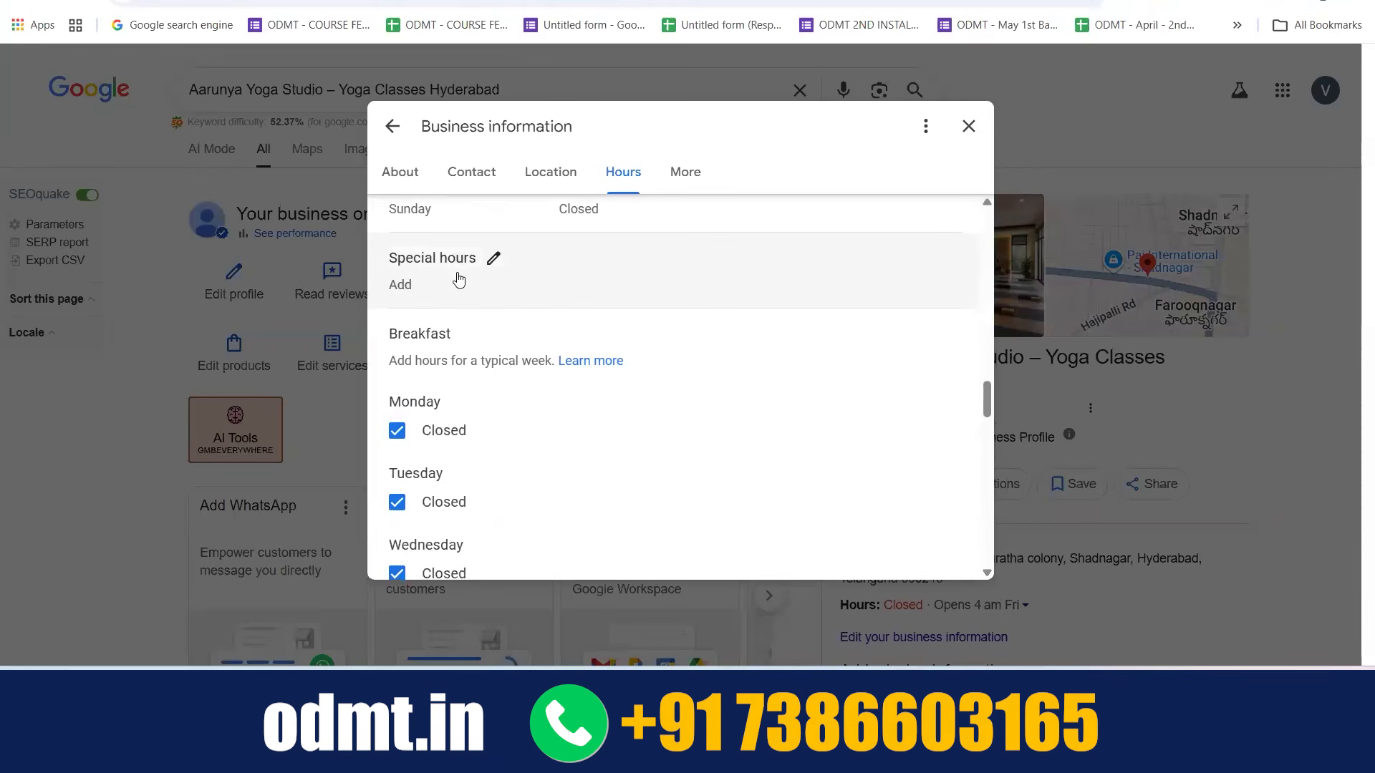
scroll(459, 279, down, 2)
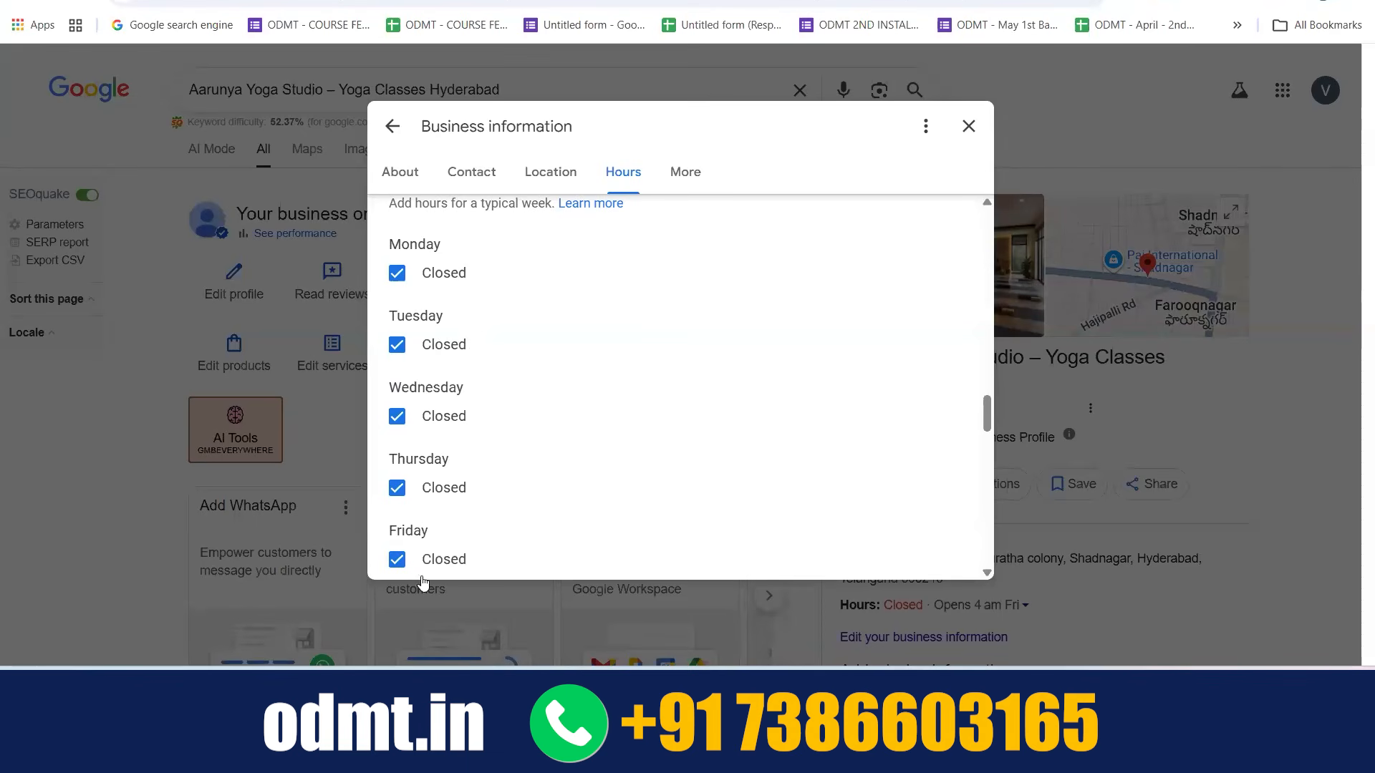
scroll(636, 418, down, 2)
scroll(637, 420, down, 4)
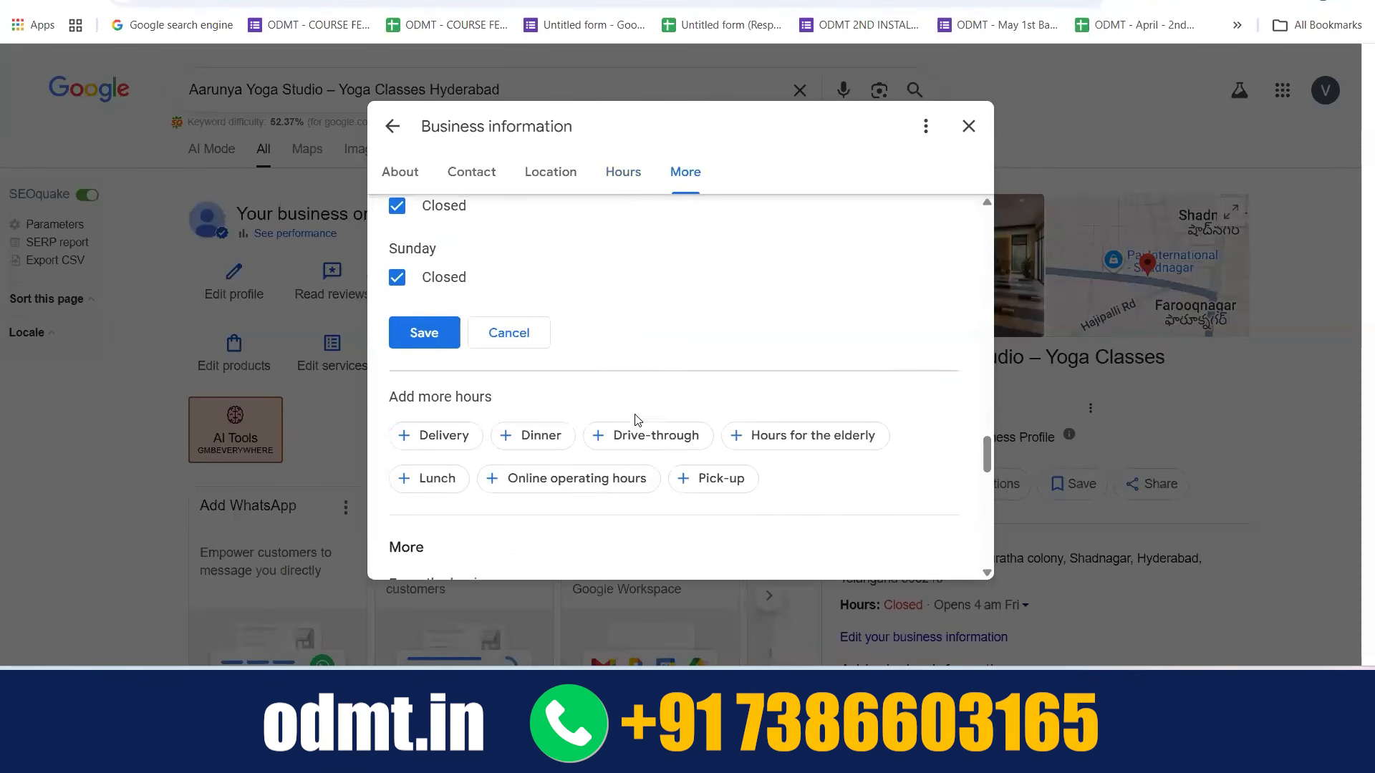
scroll(613, 306, down, 2)
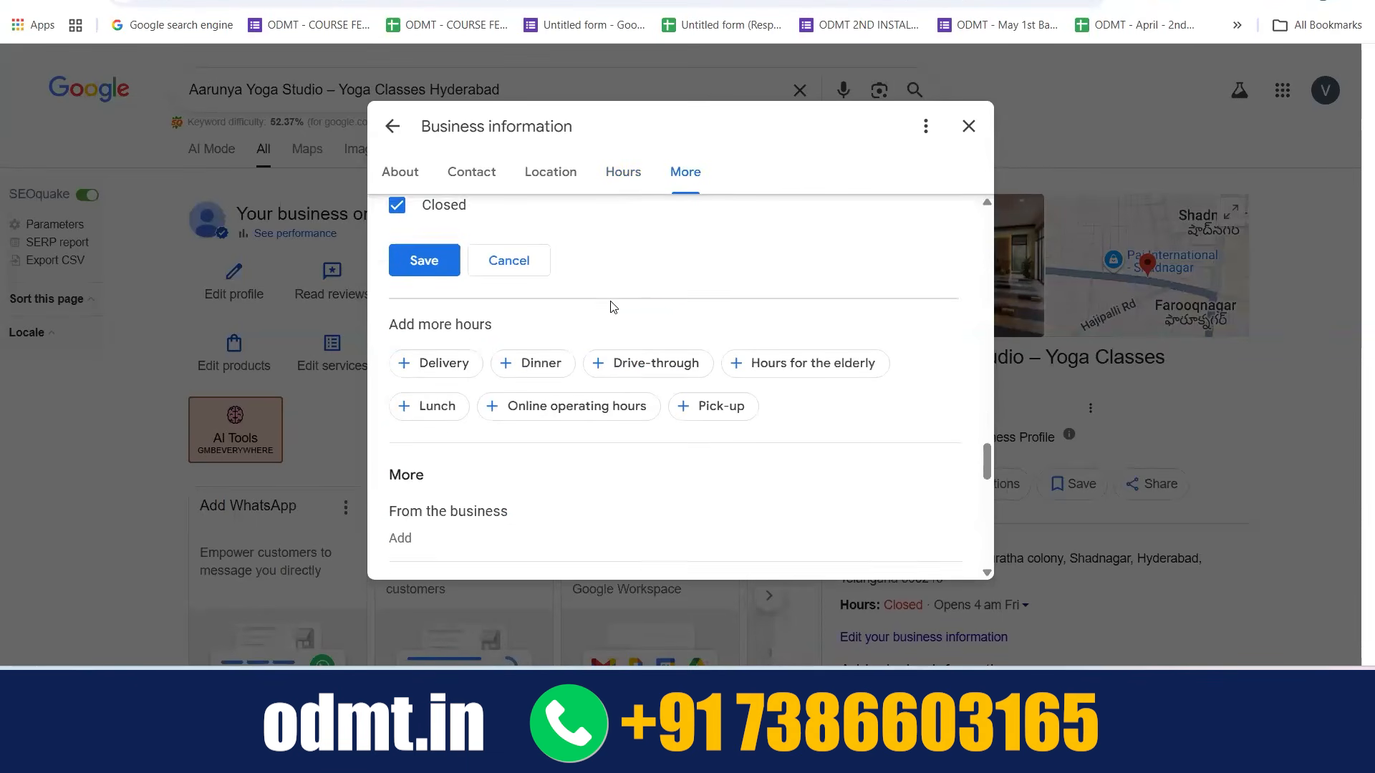
click(554, 300)
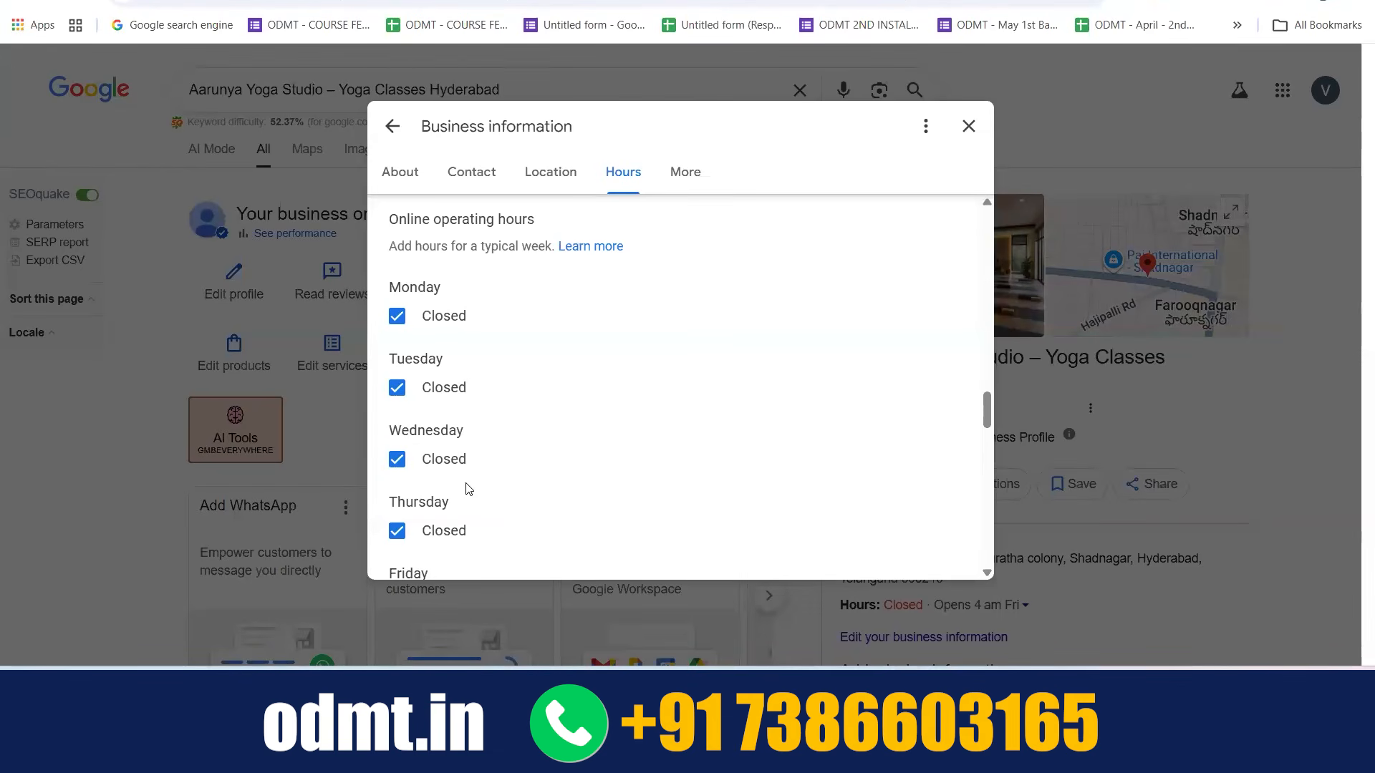
scroll(469, 489, down, 10)
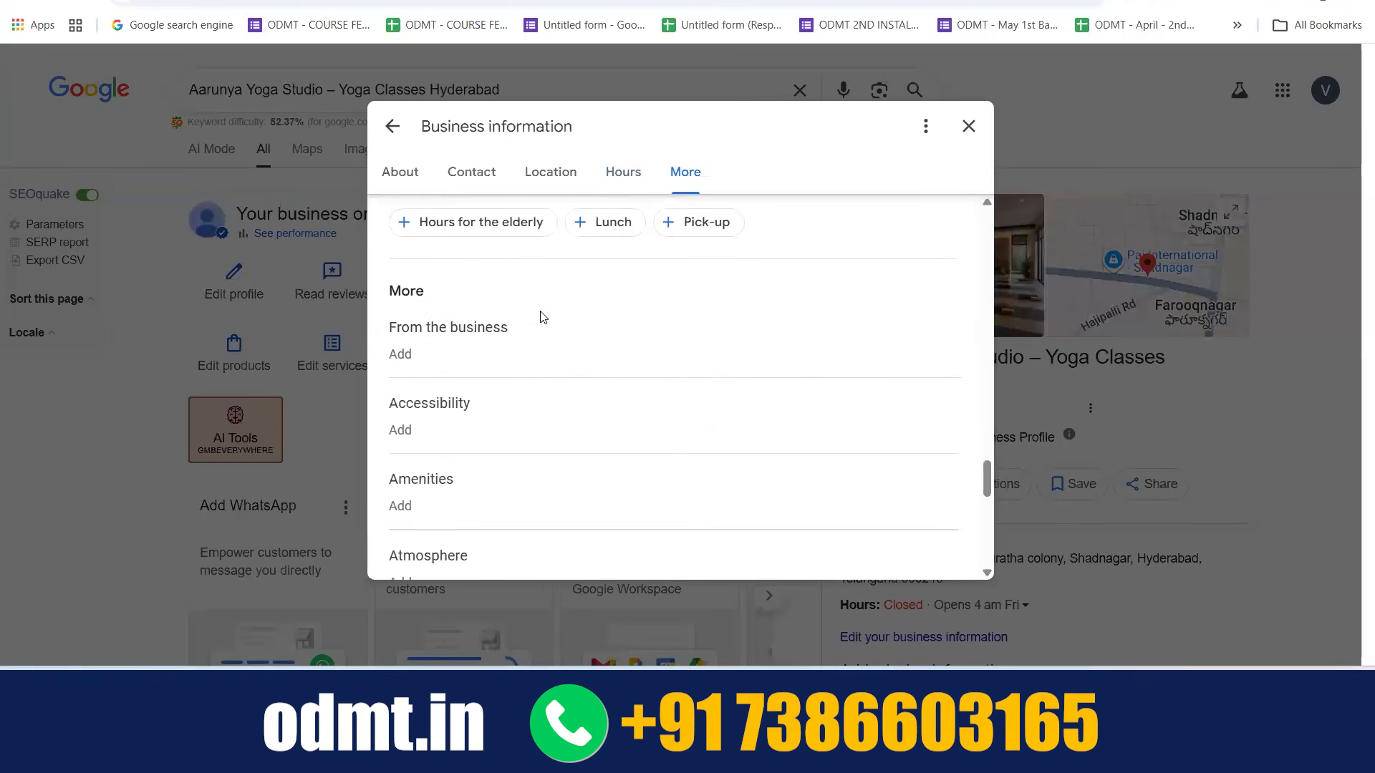
Open the From the business and Accessibility attributes and review their options
click(526, 295)
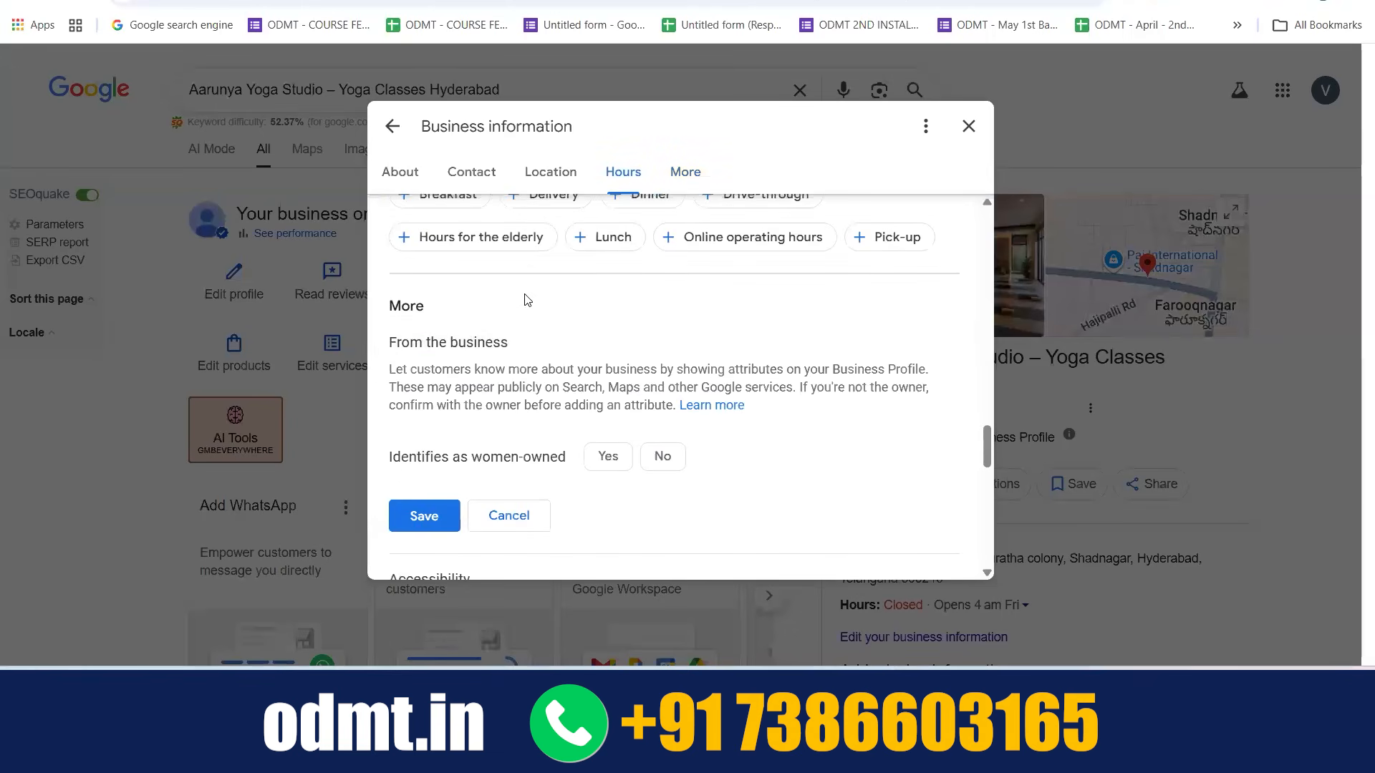
scroll(526, 297, down, 1)
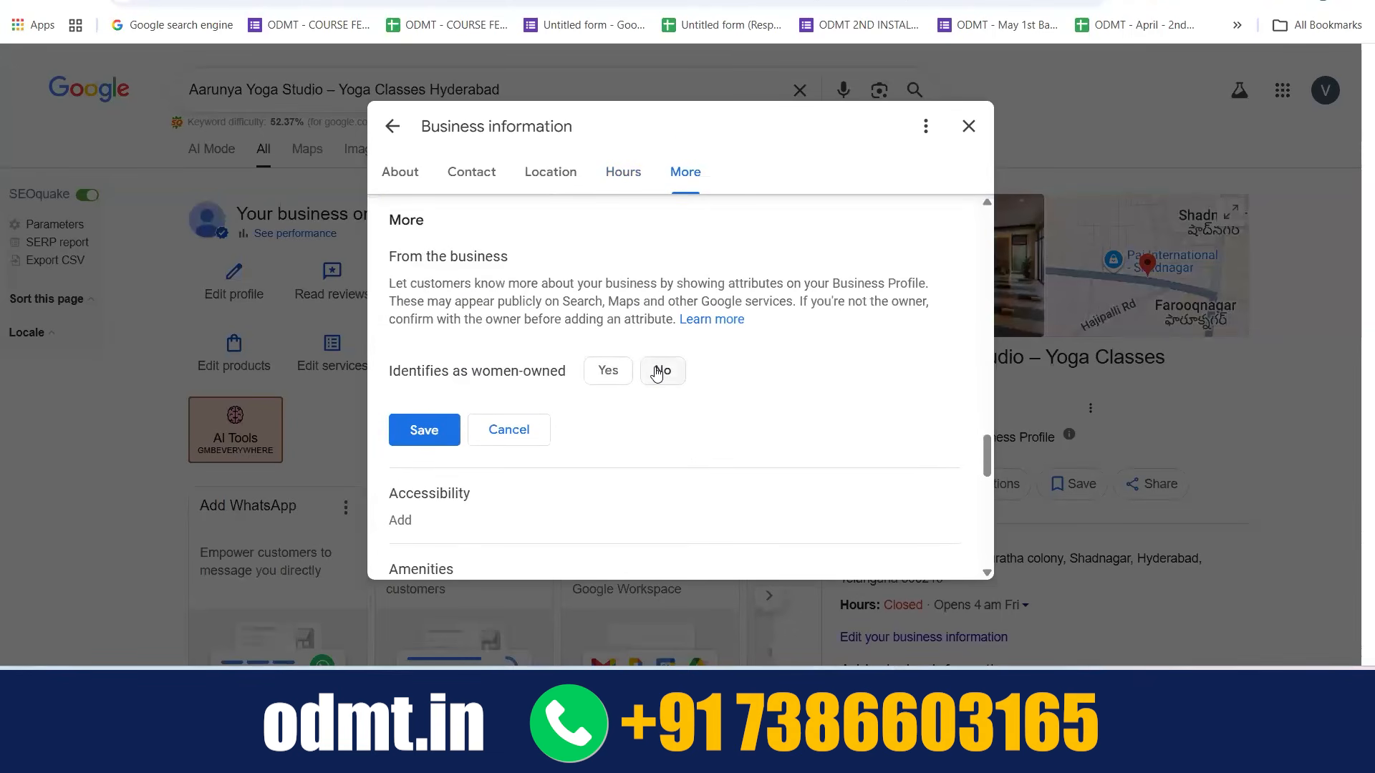
scroll(488, 372, down, 2)
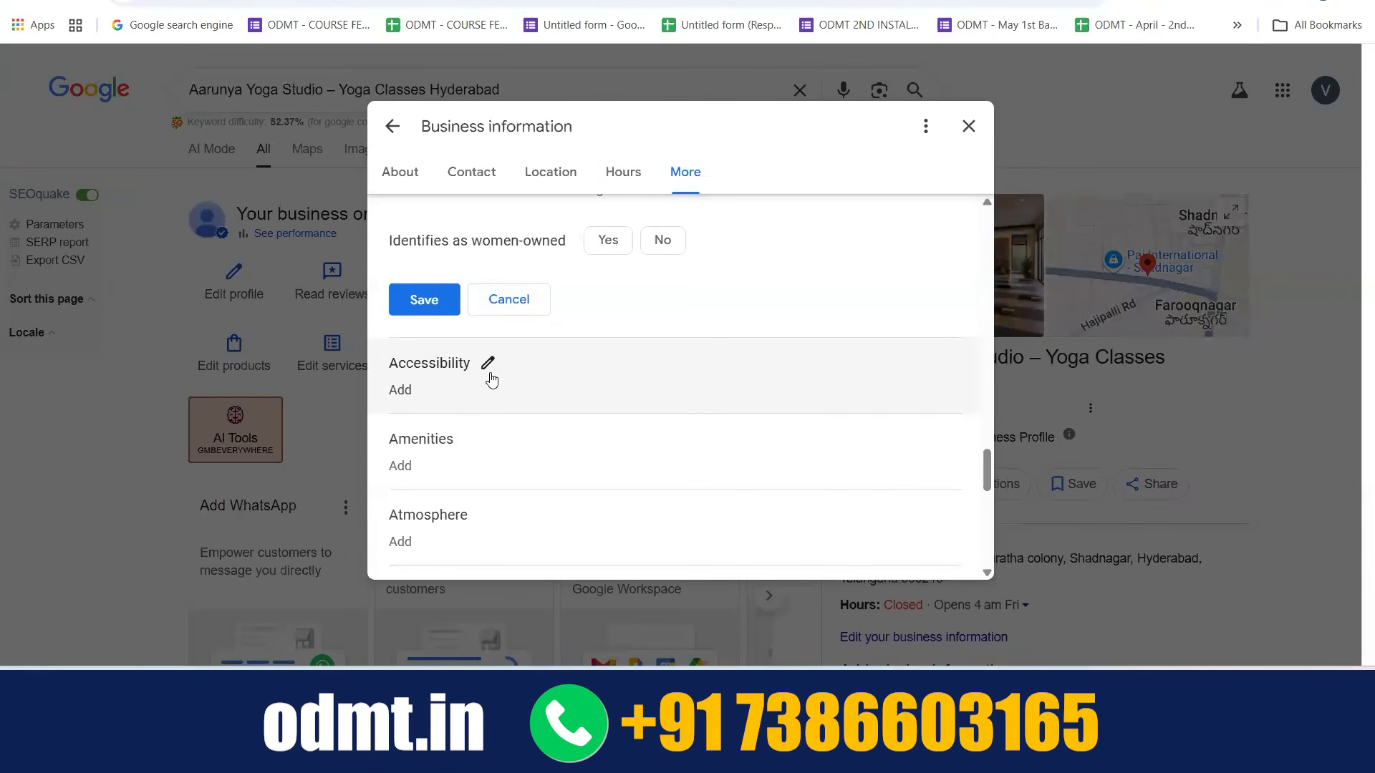
click(487, 366)
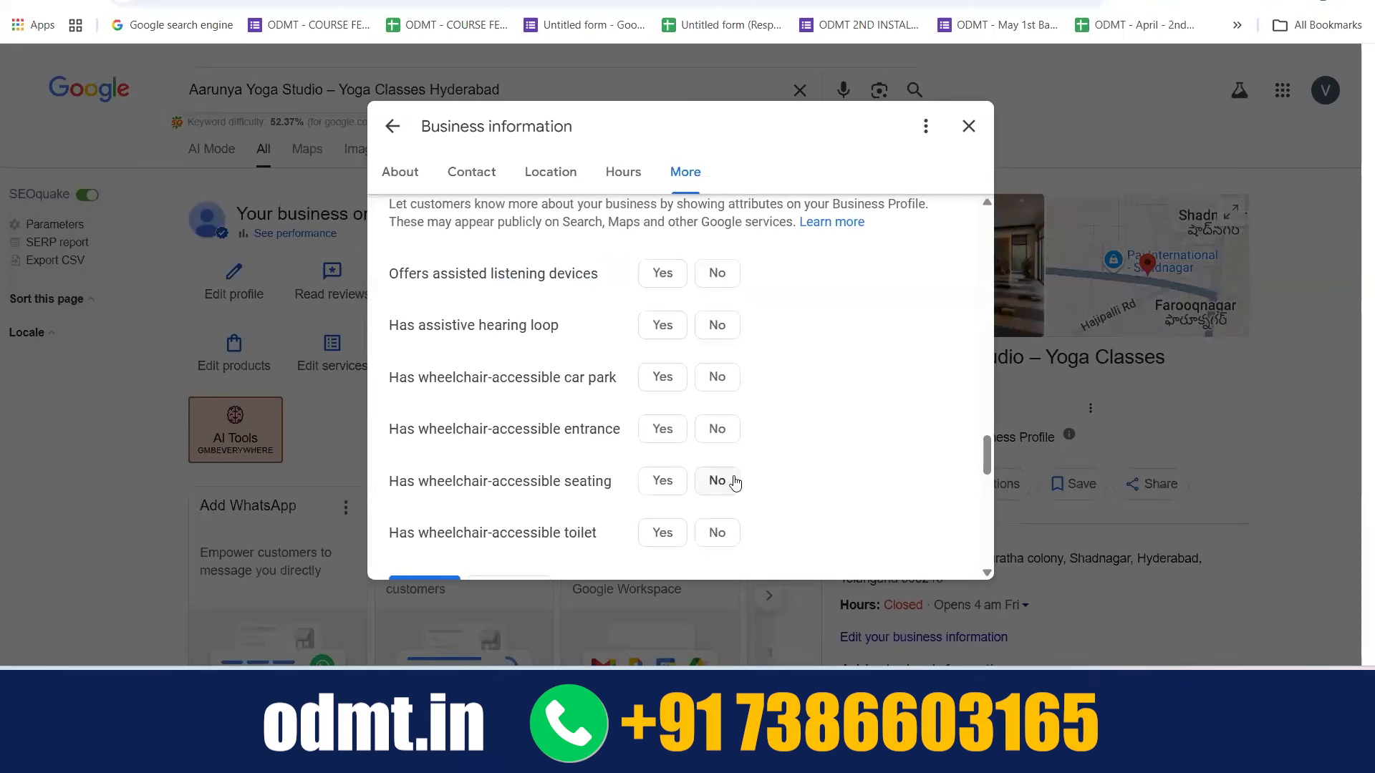
scroll(548, 422, down, 4)
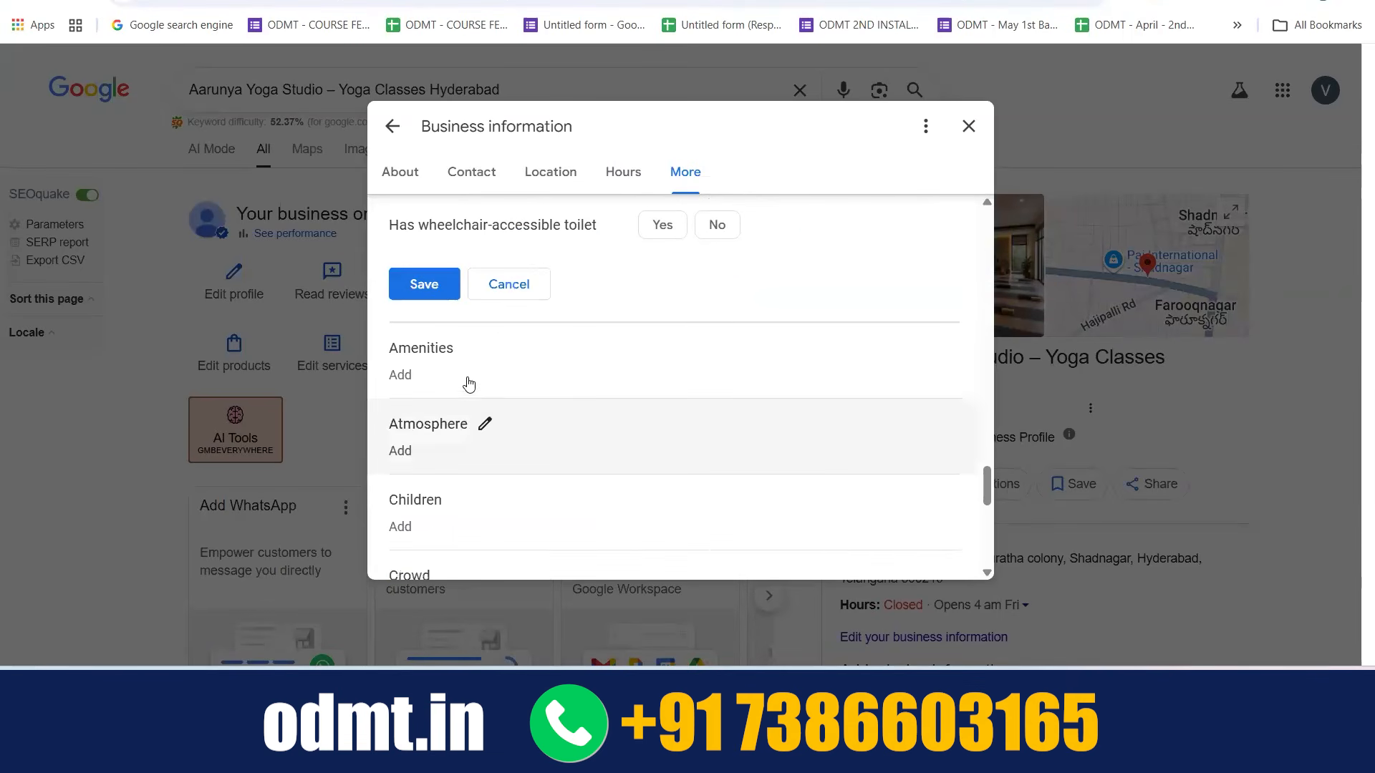
Open the Amenities attributes and review the options from basketball court through swimming pool to Wi-Fi
click(466, 346)
scroll(466, 346, down, 2)
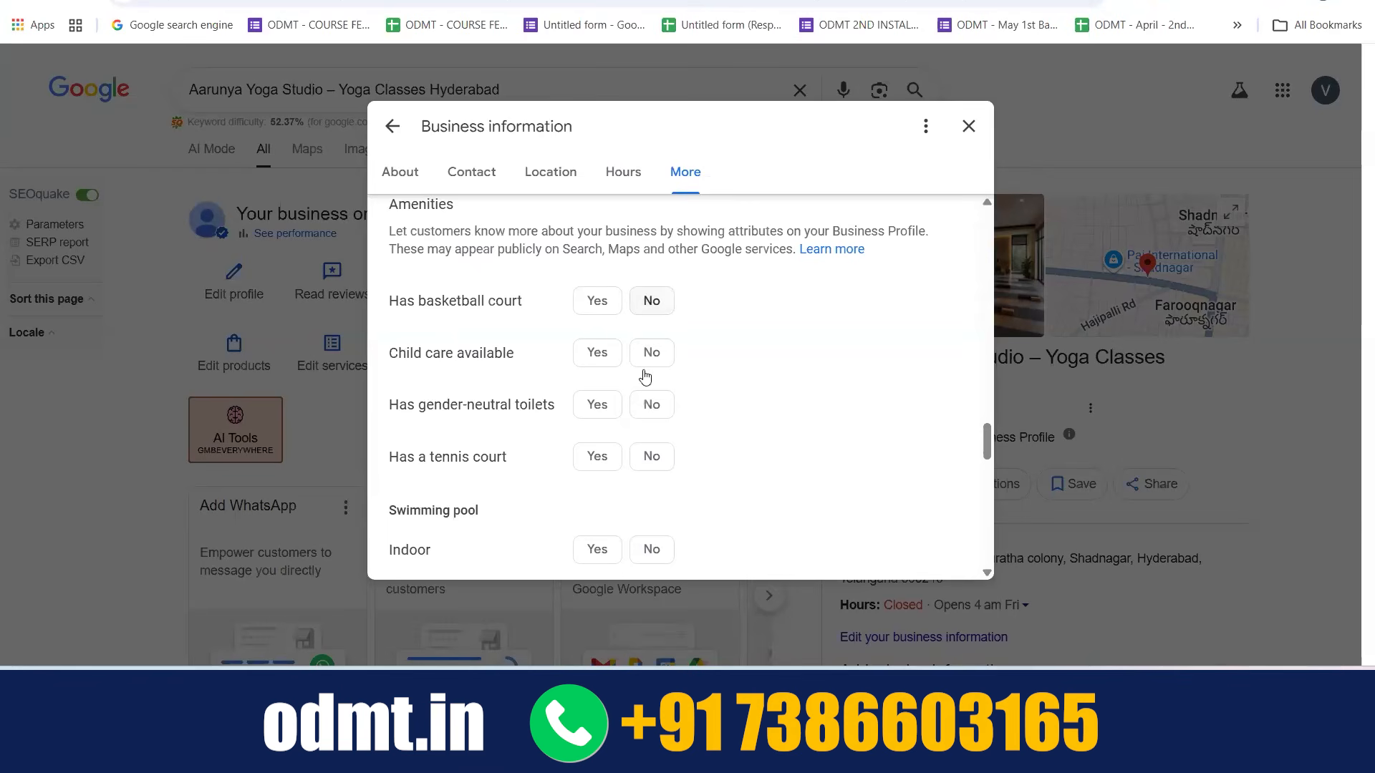
scroll(651, 469, down, 2)
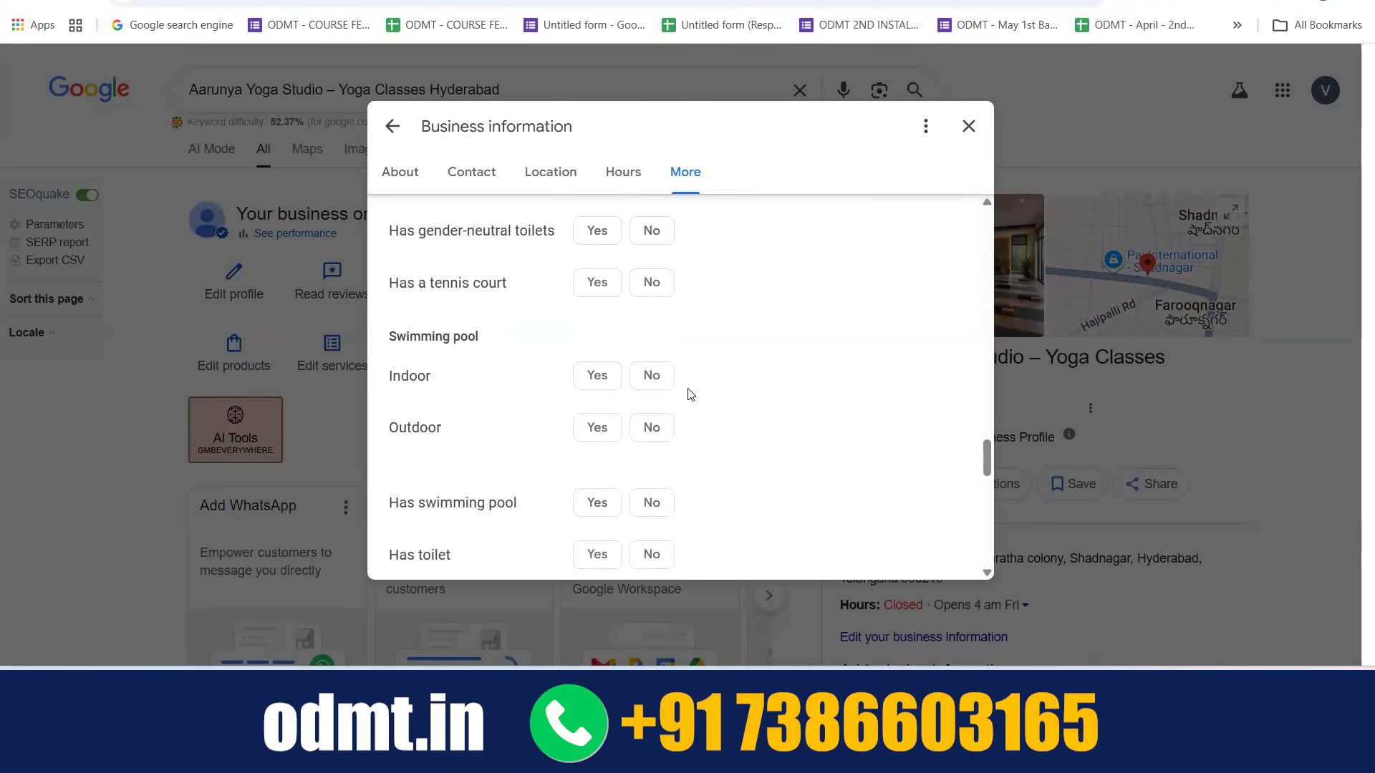
scroll(602, 478, down, 2)
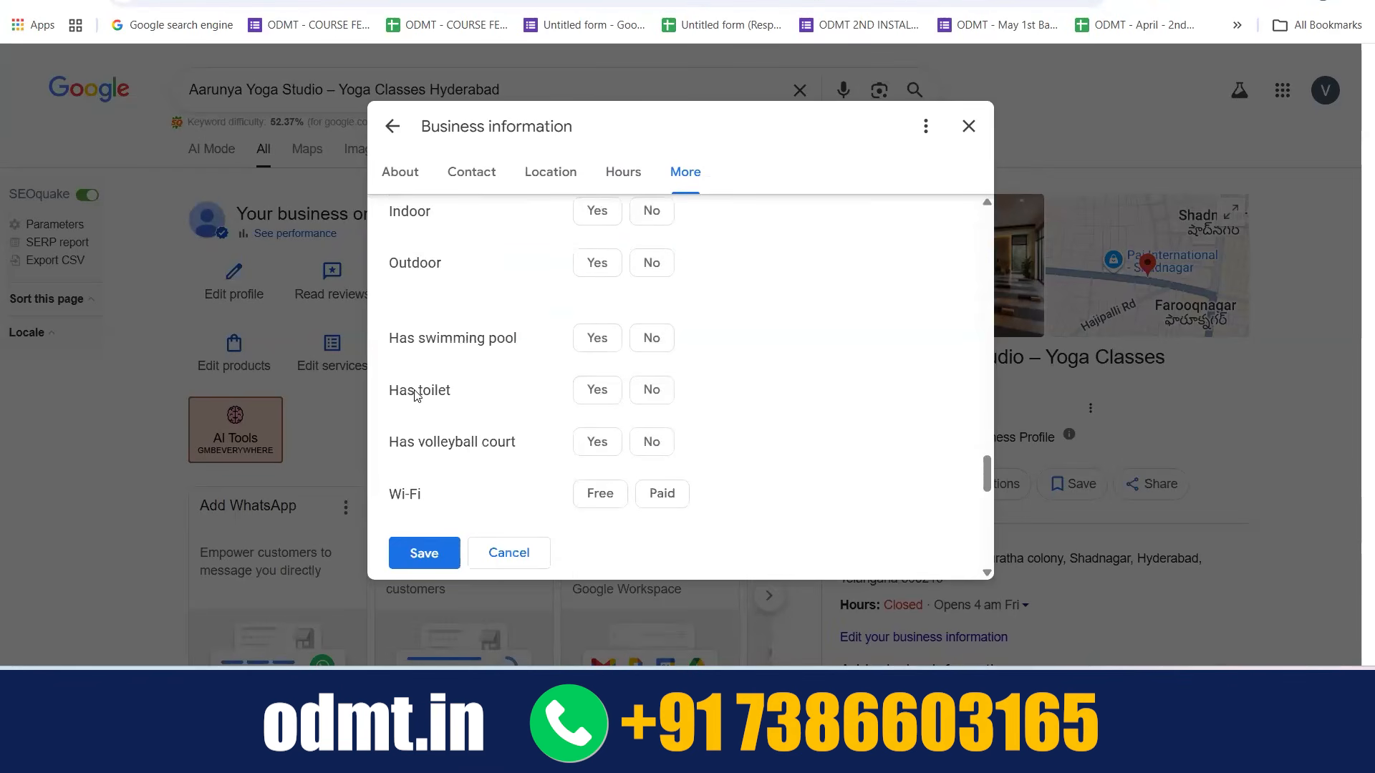
Leave and reopen the business information, and open the Atmosphere attributes to view the shower option
click(391, 125)
click(214, 270)
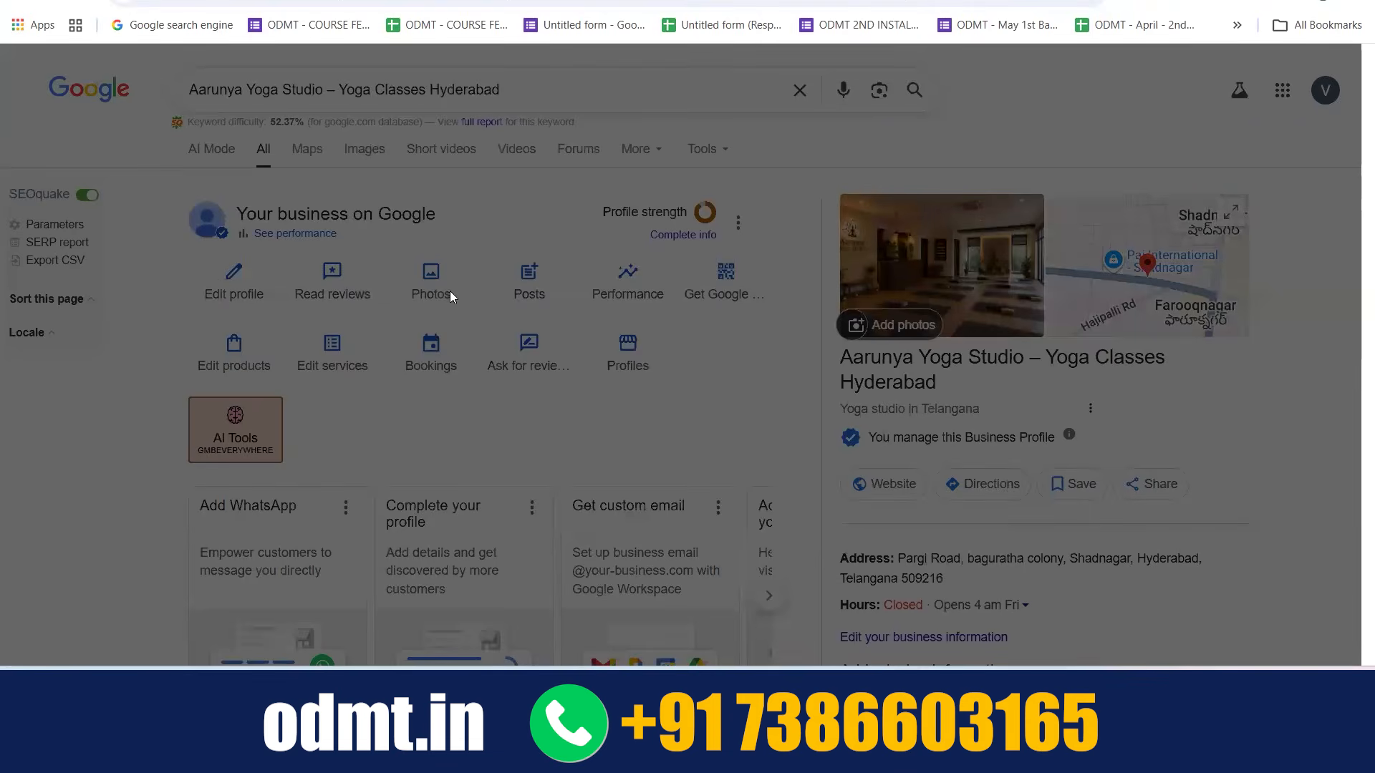
scroll(589, 324, down, 15)
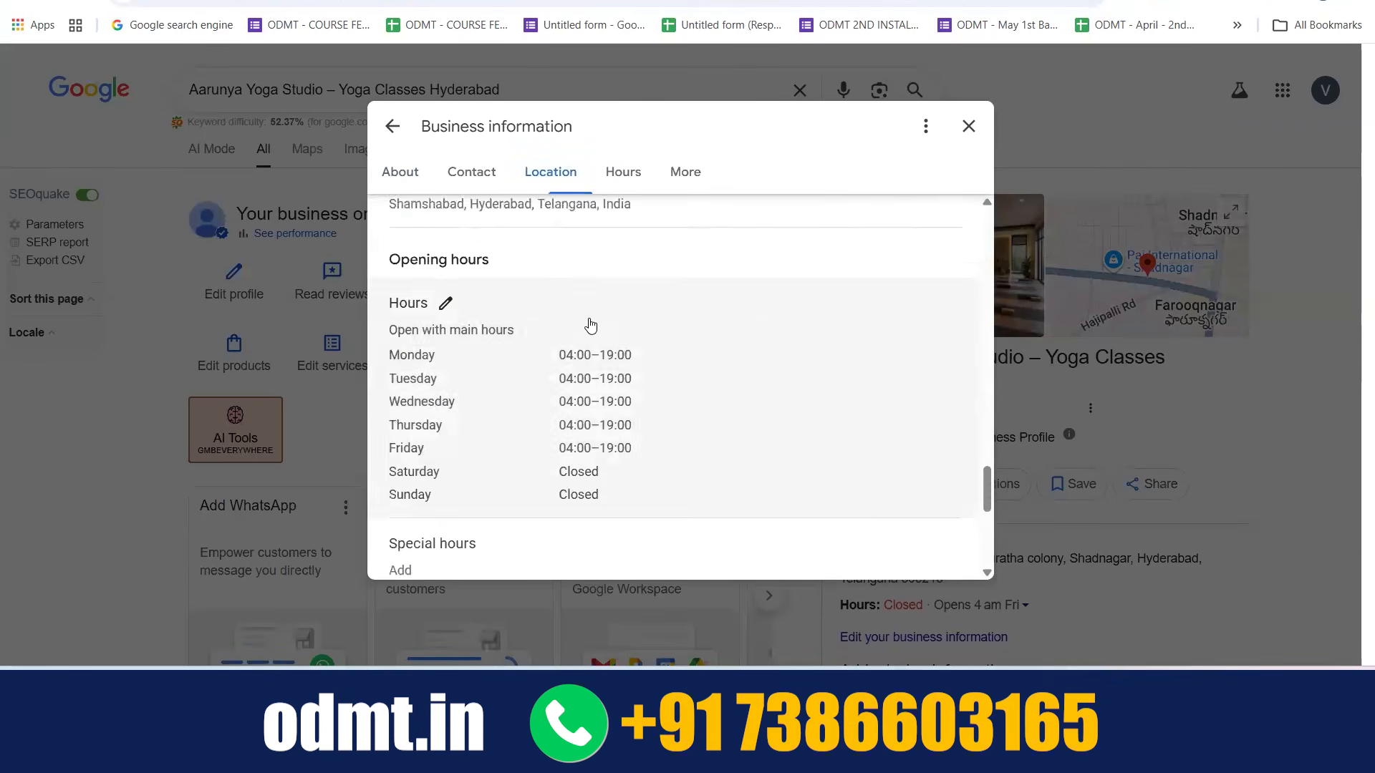
scroll(590, 326, up, 5)
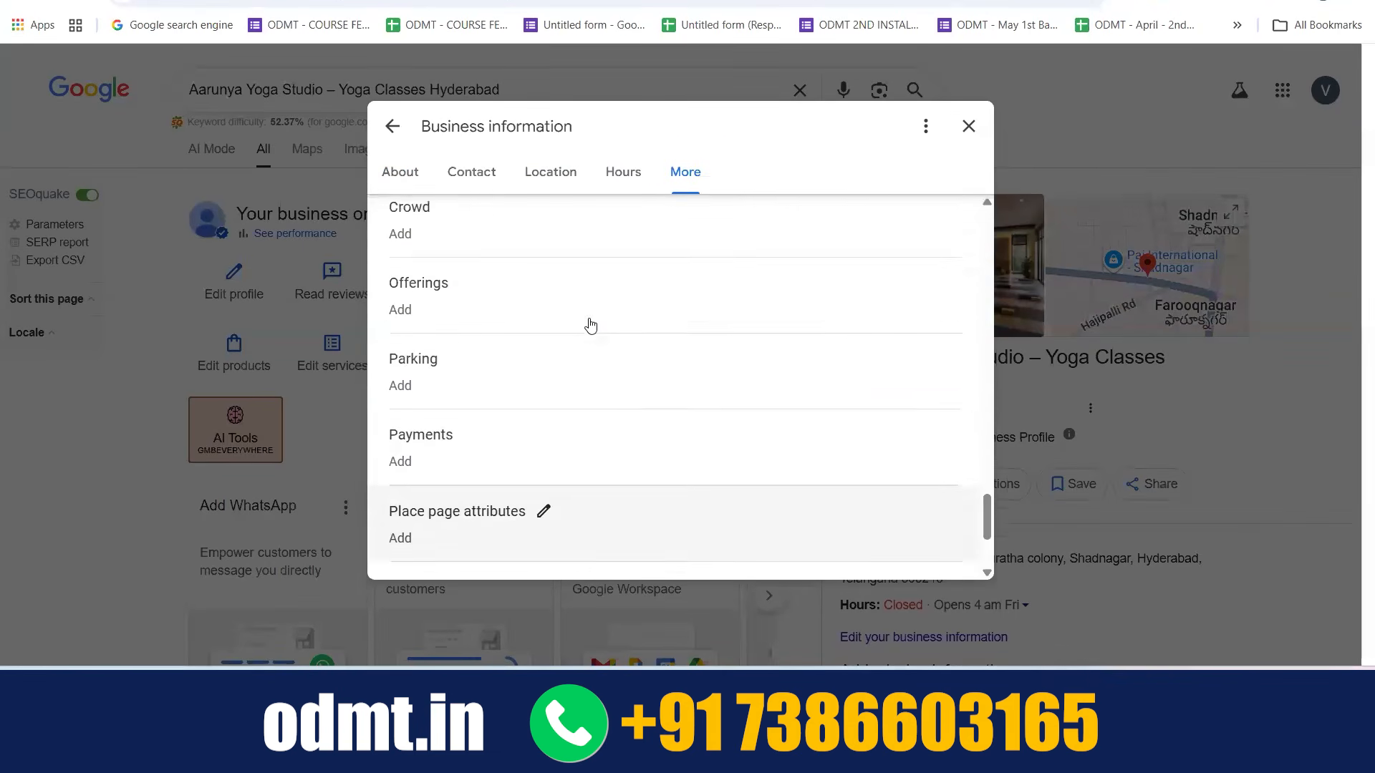
scroll(590, 326, up, 5)
scroll(588, 322, down, 1)
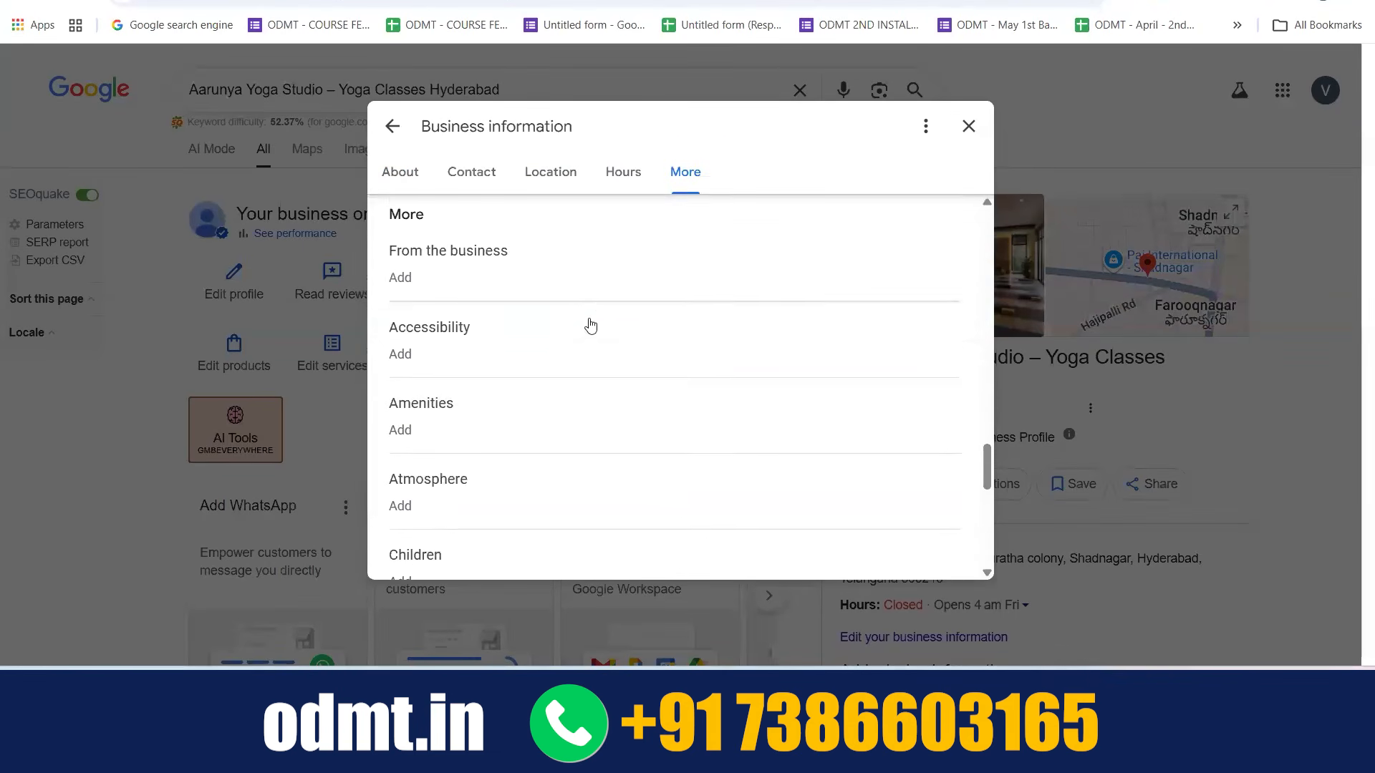
scroll(490, 426, down, 2)
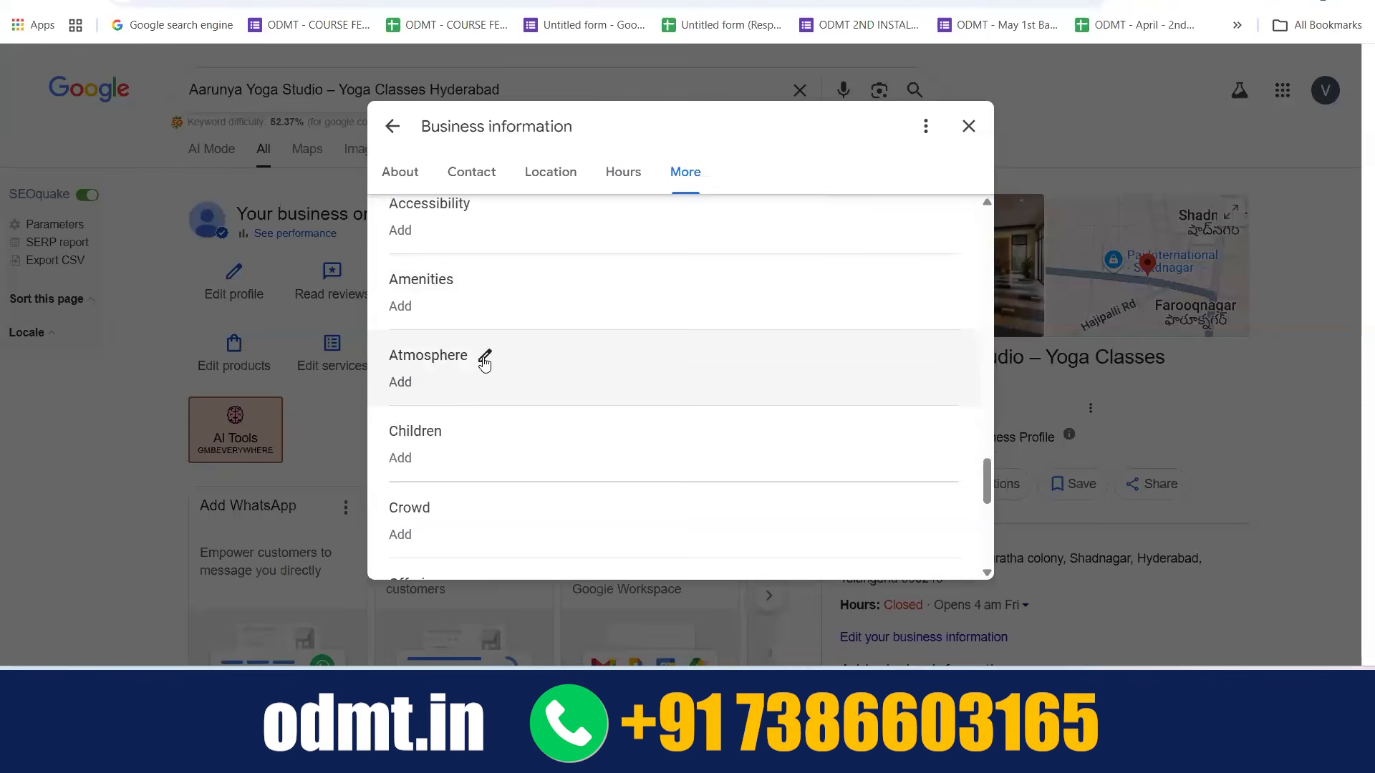
click(484, 358)
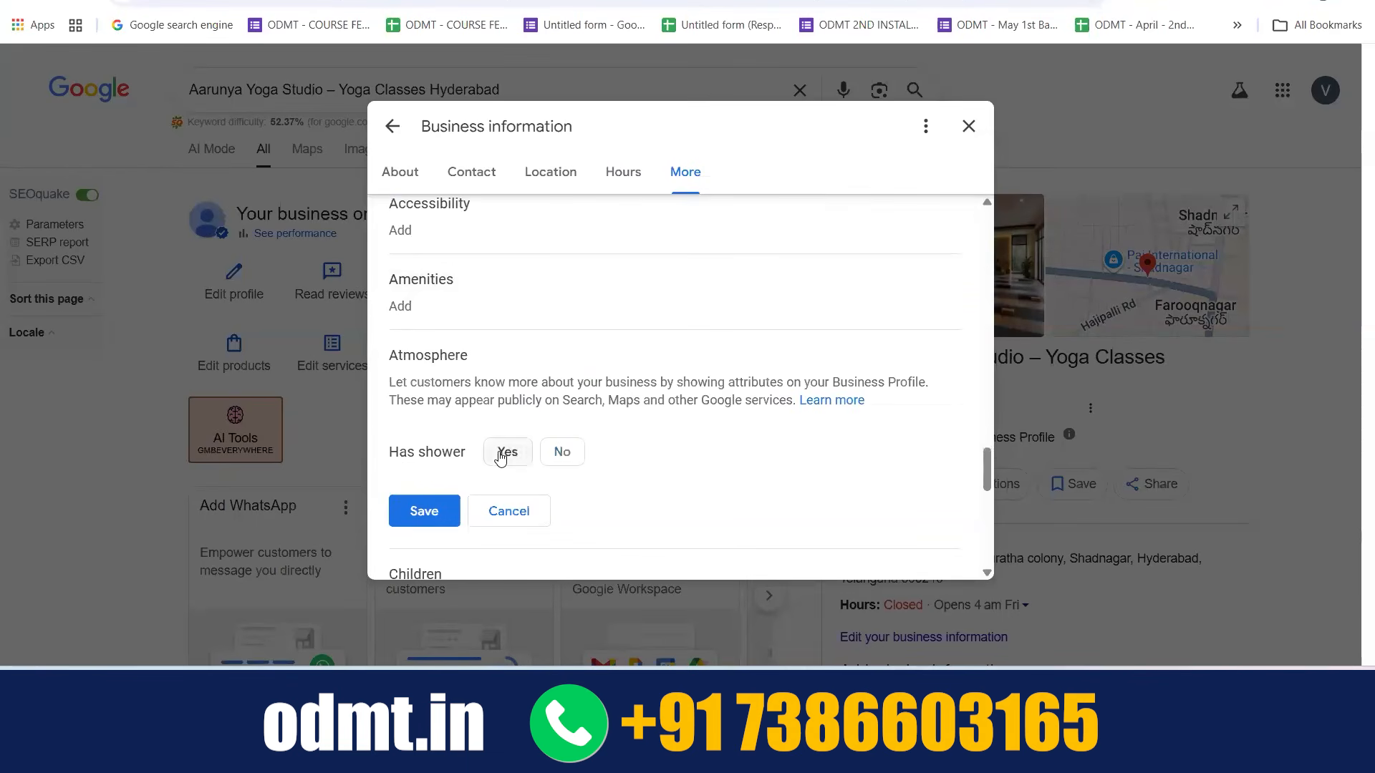
Open the Children and Crowd attributes to view the good for kids and LGBTQ+ friendly options
scroll(563, 456, down, 1)
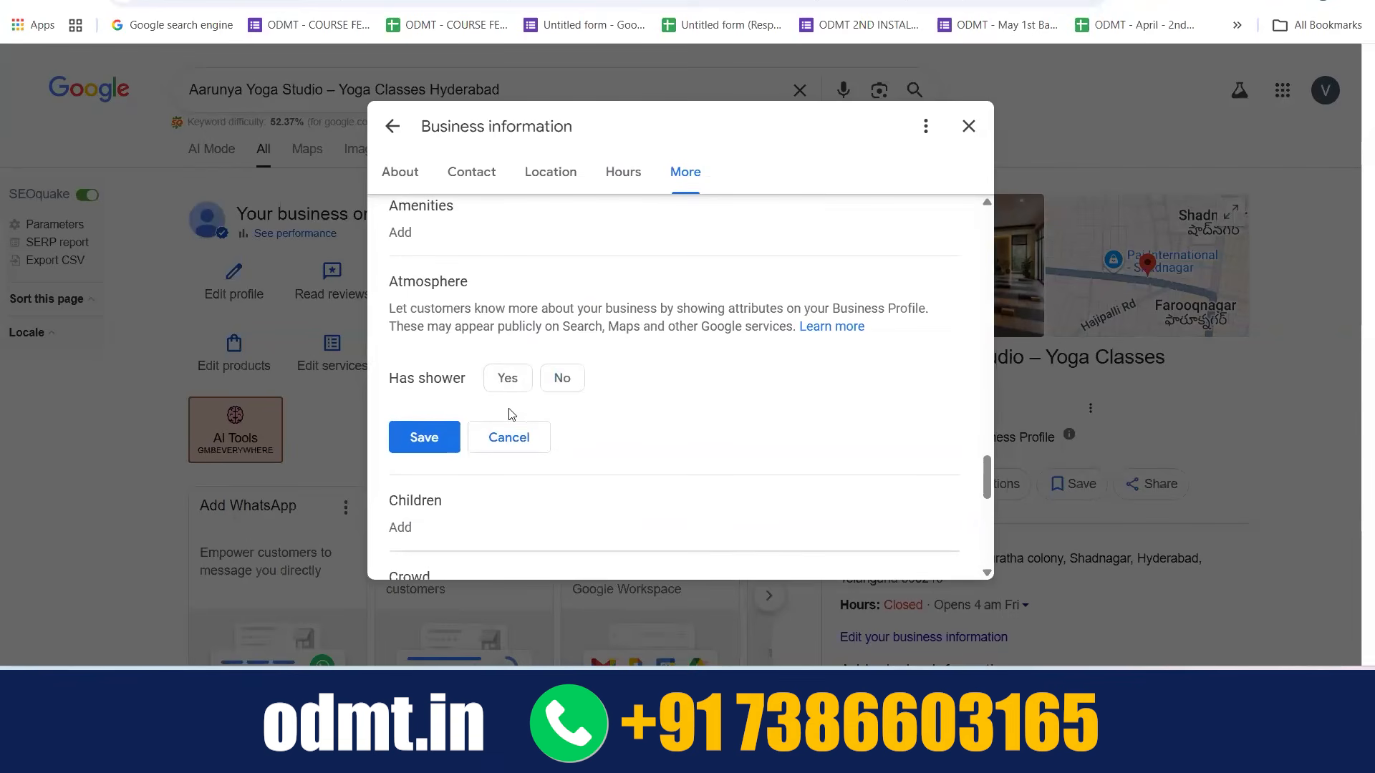
scroll(573, 373, down, 2)
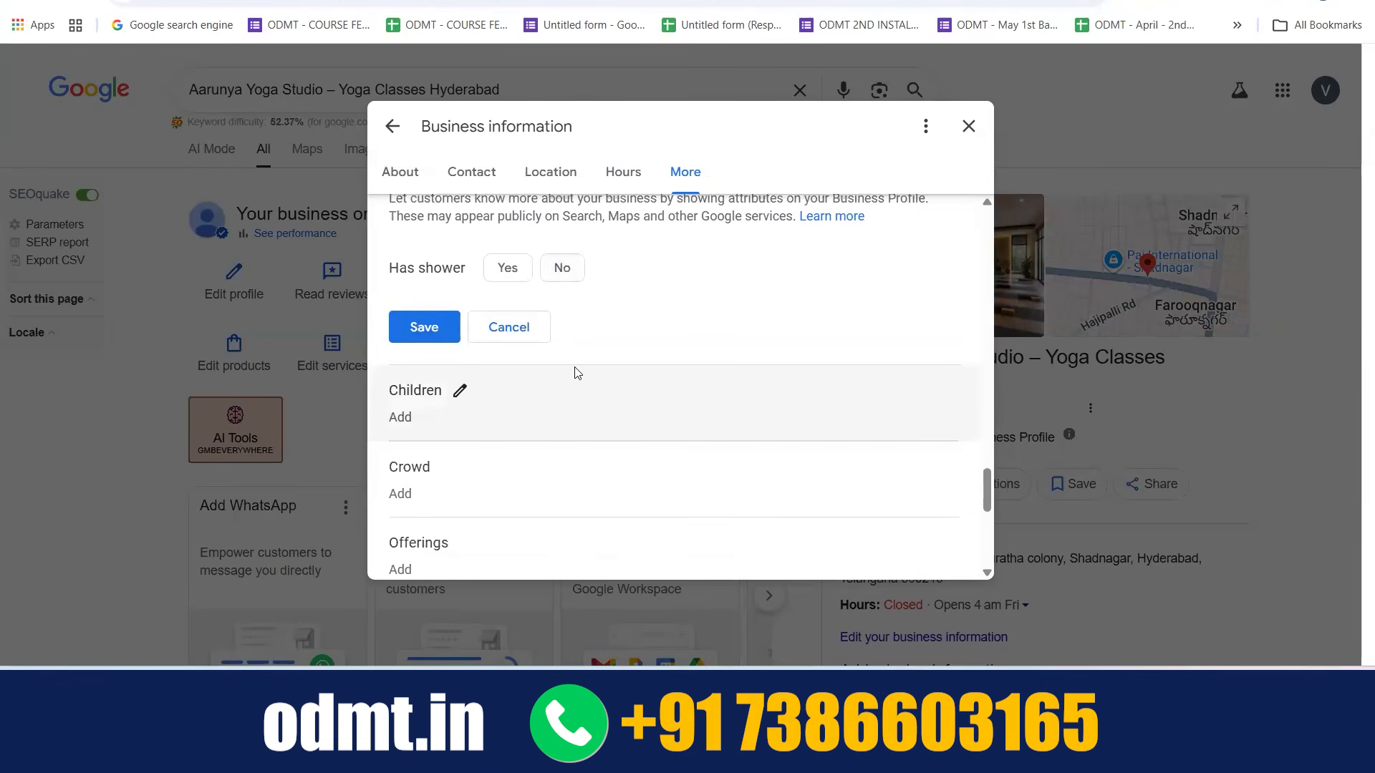
click(460, 390)
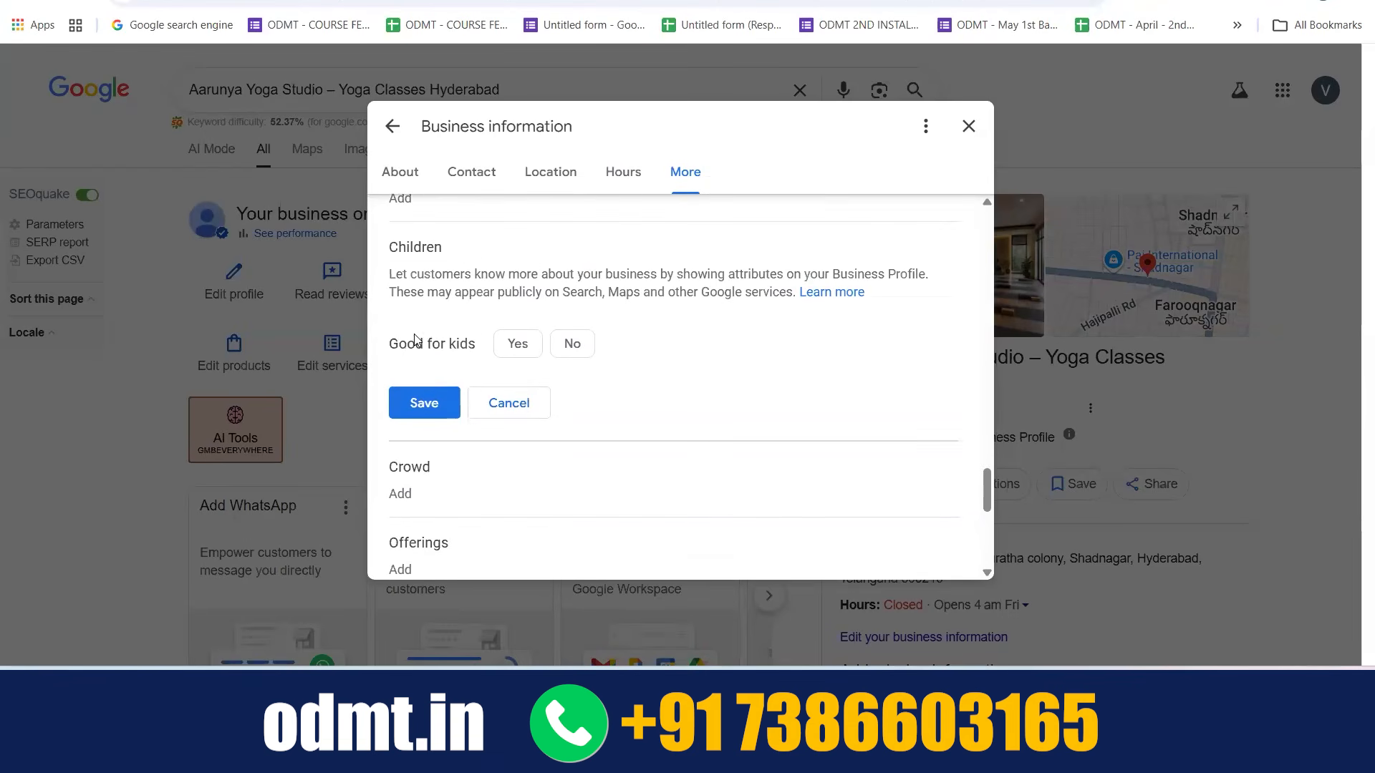
scroll(497, 401, down, 2)
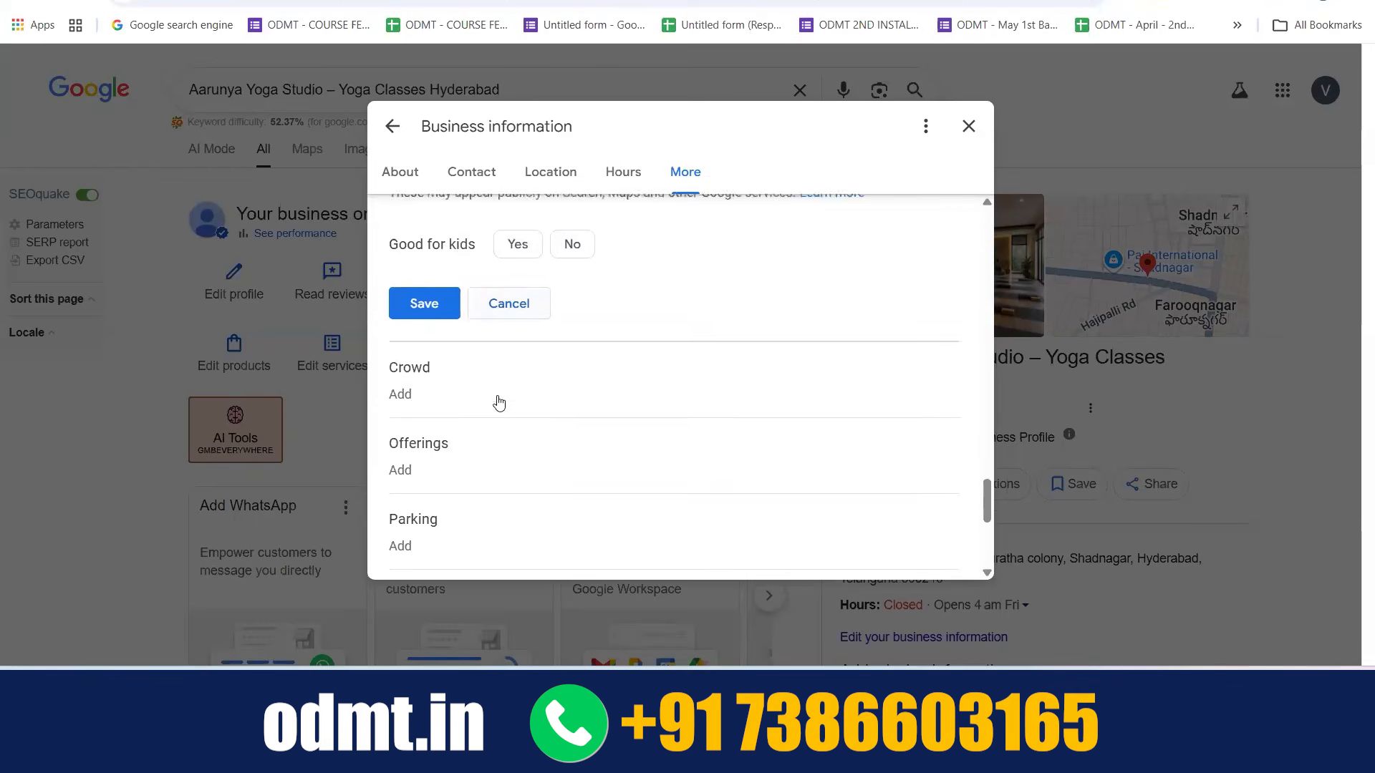
click(448, 332)
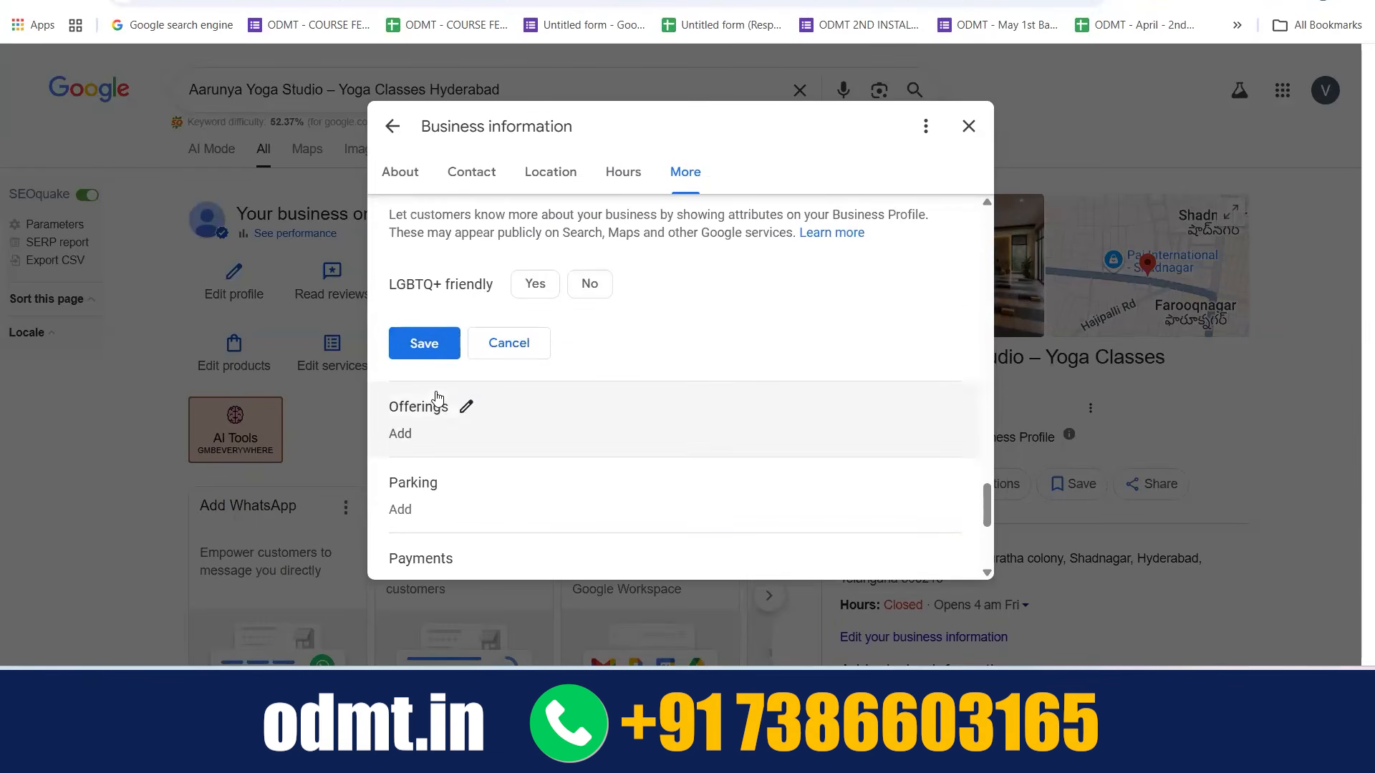
Open the Offerings and Parking attributes and review the sauna option and the free and paid parking options
click(462, 405)
scroll(458, 406, down, 1)
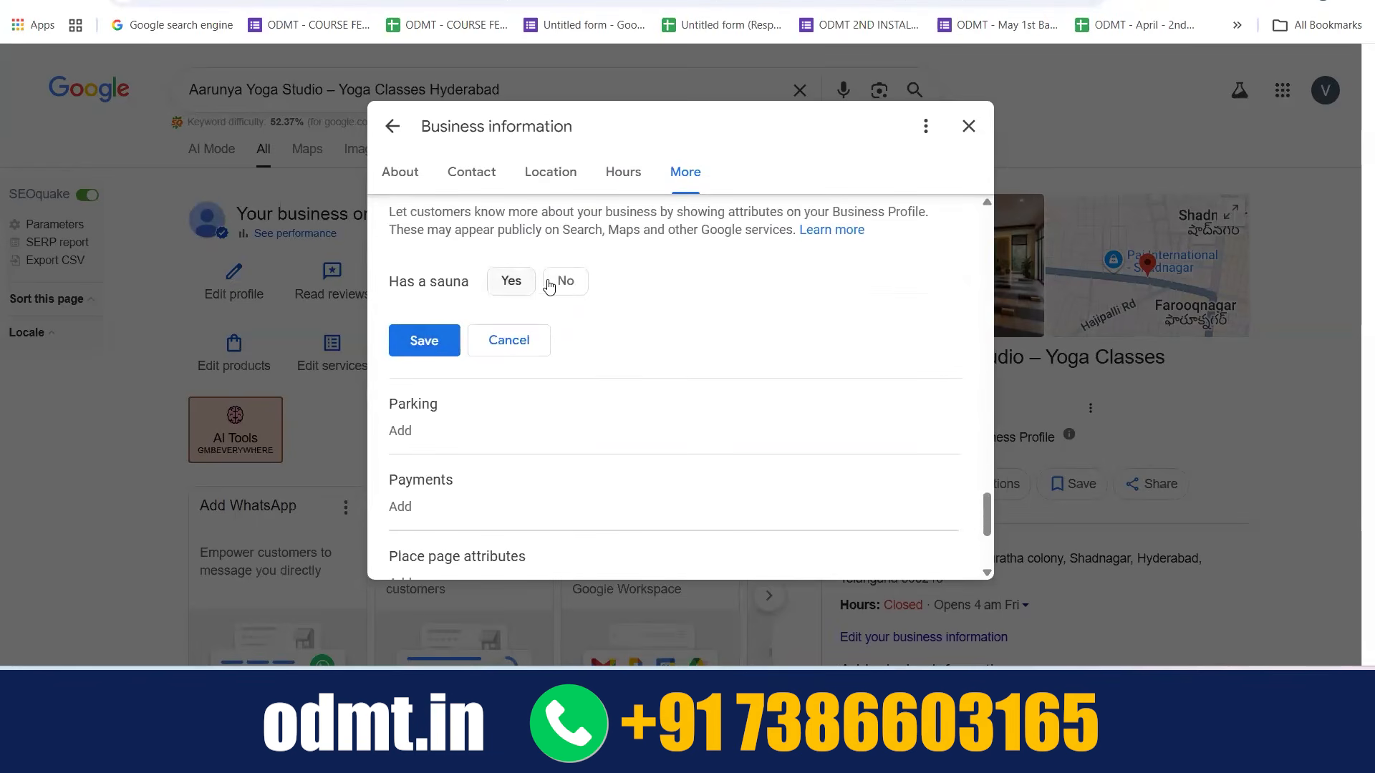
click(454, 406)
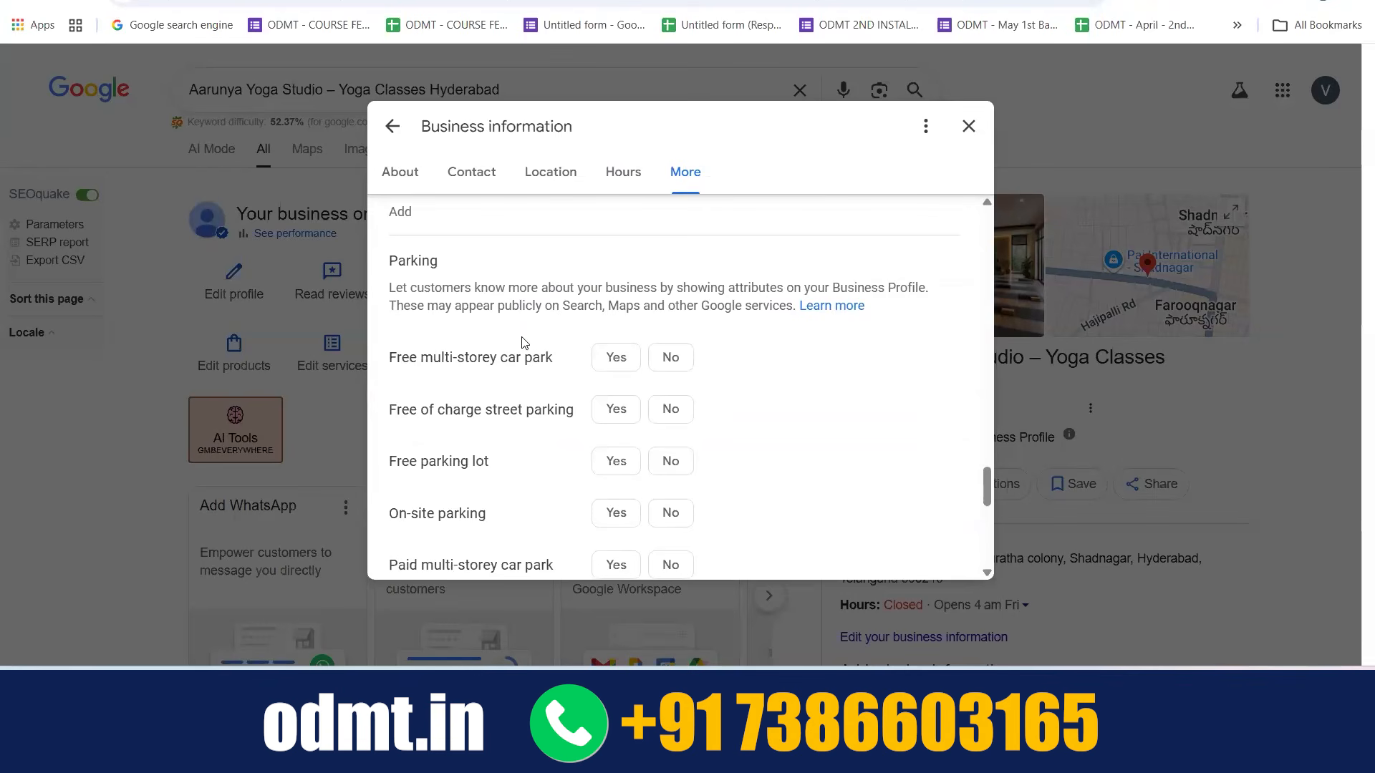
scroll(663, 267, down, 1)
scroll(467, 491, down, 3)
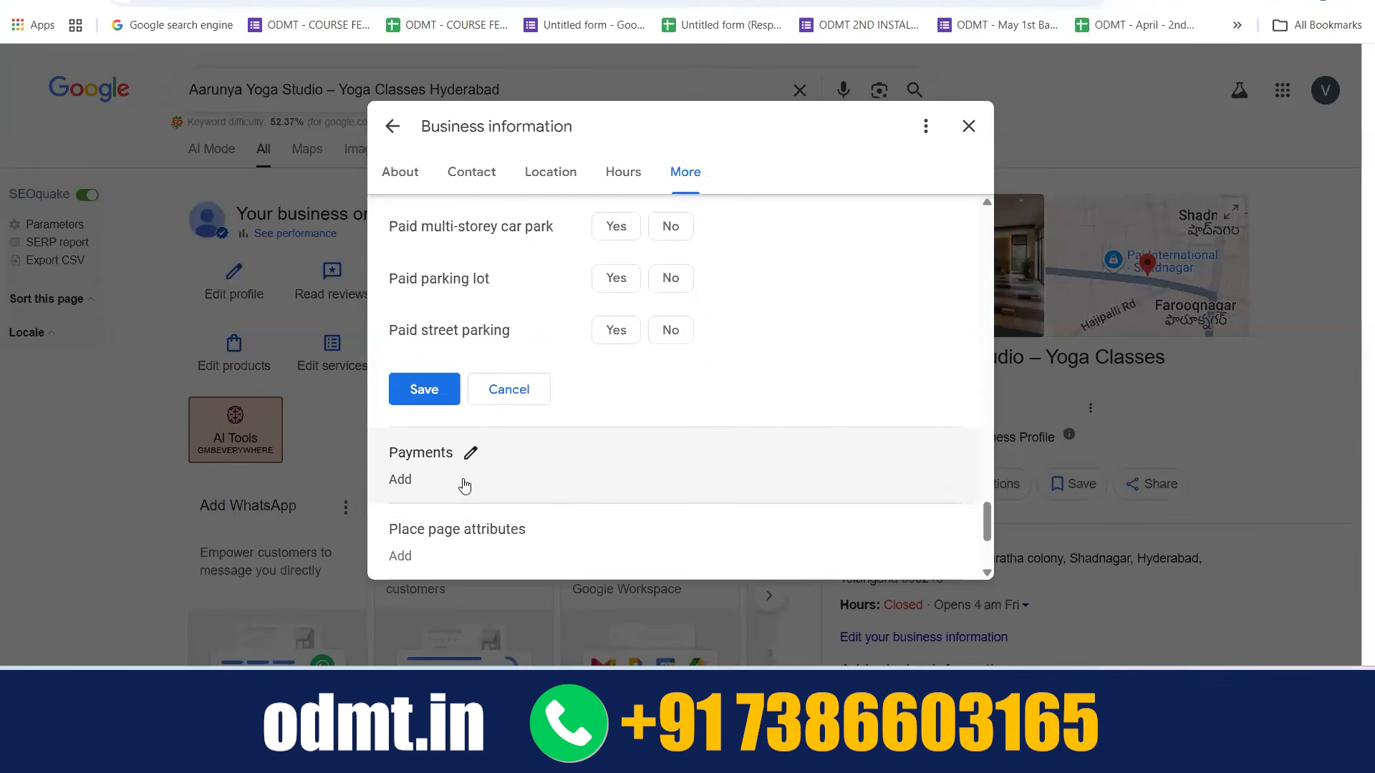
Open the Payments attributes and review the options from cash only and credit card brands through debit cards to Google Pay and NFC mobile payments
click(470, 452)
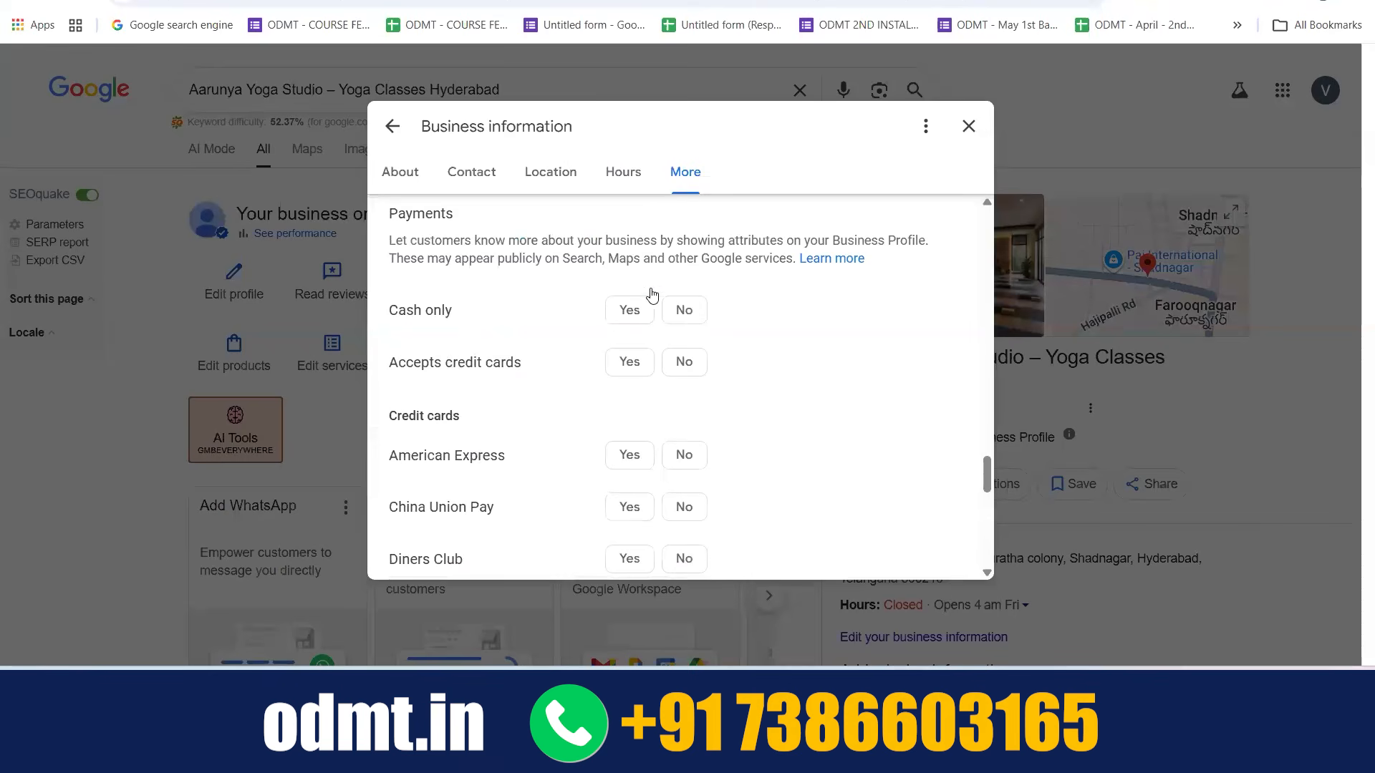
scroll(552, 388, down, 2)
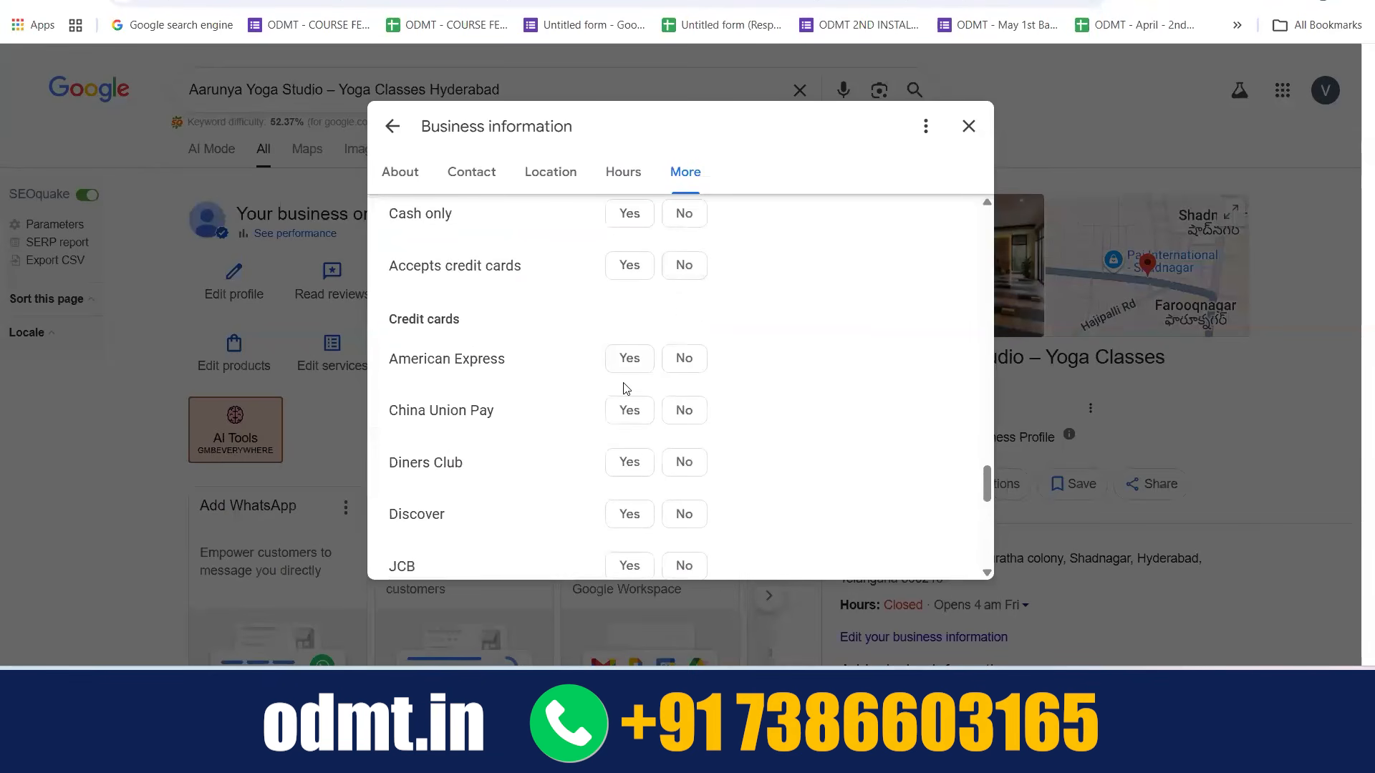
scroll(626, 389, down, 3)
scroll(616, 437, down, 2)
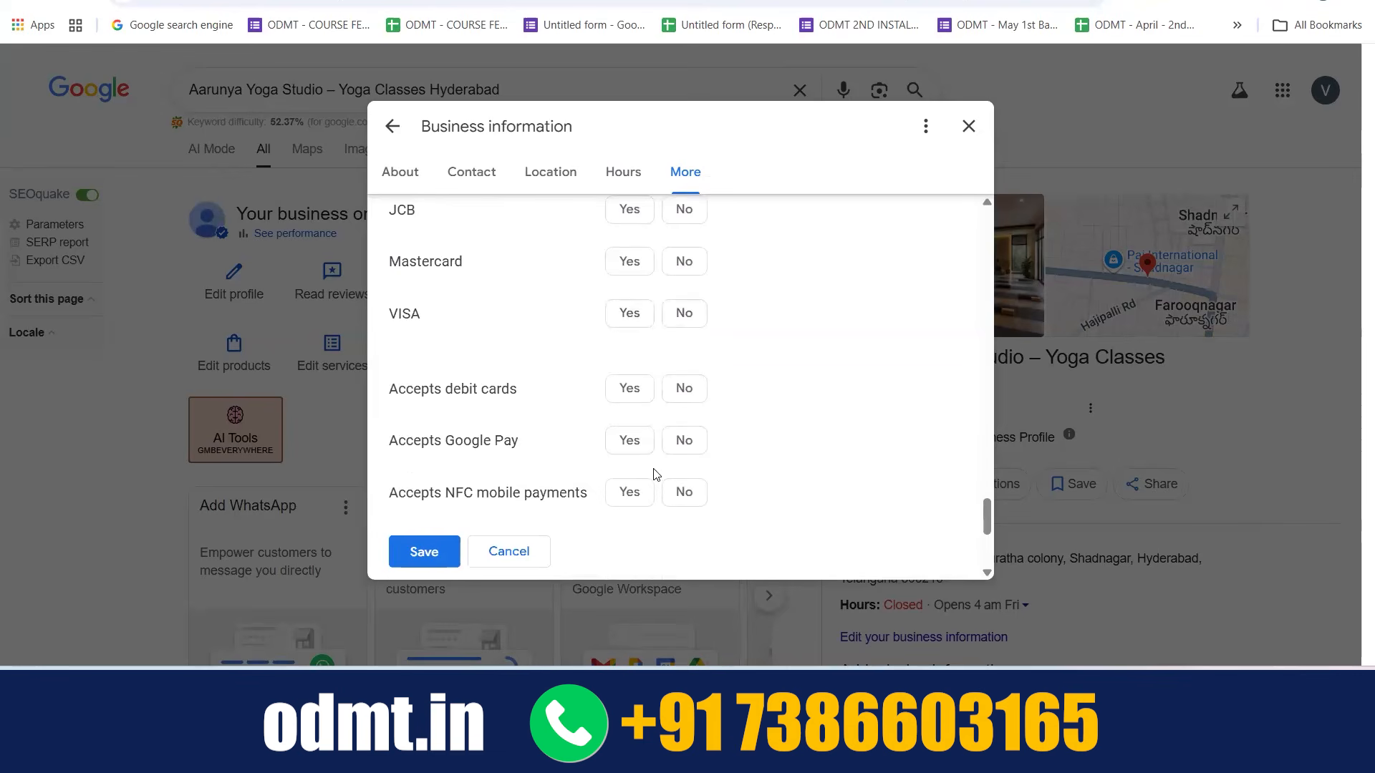
scroll(651, 476, down, 2)
Open the Place page attributes, try Text message as the primary chat and clear that selection
click(561, 462)
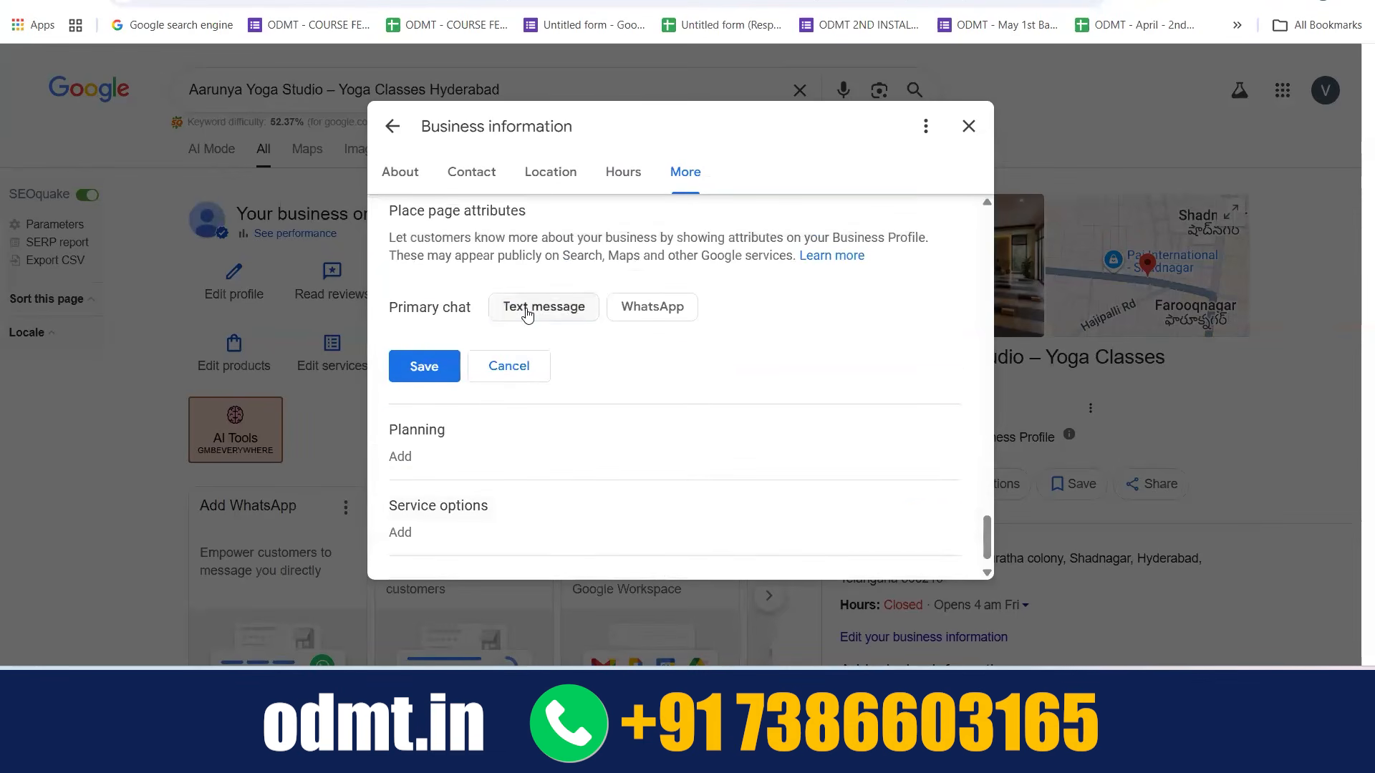
click(527, 315)
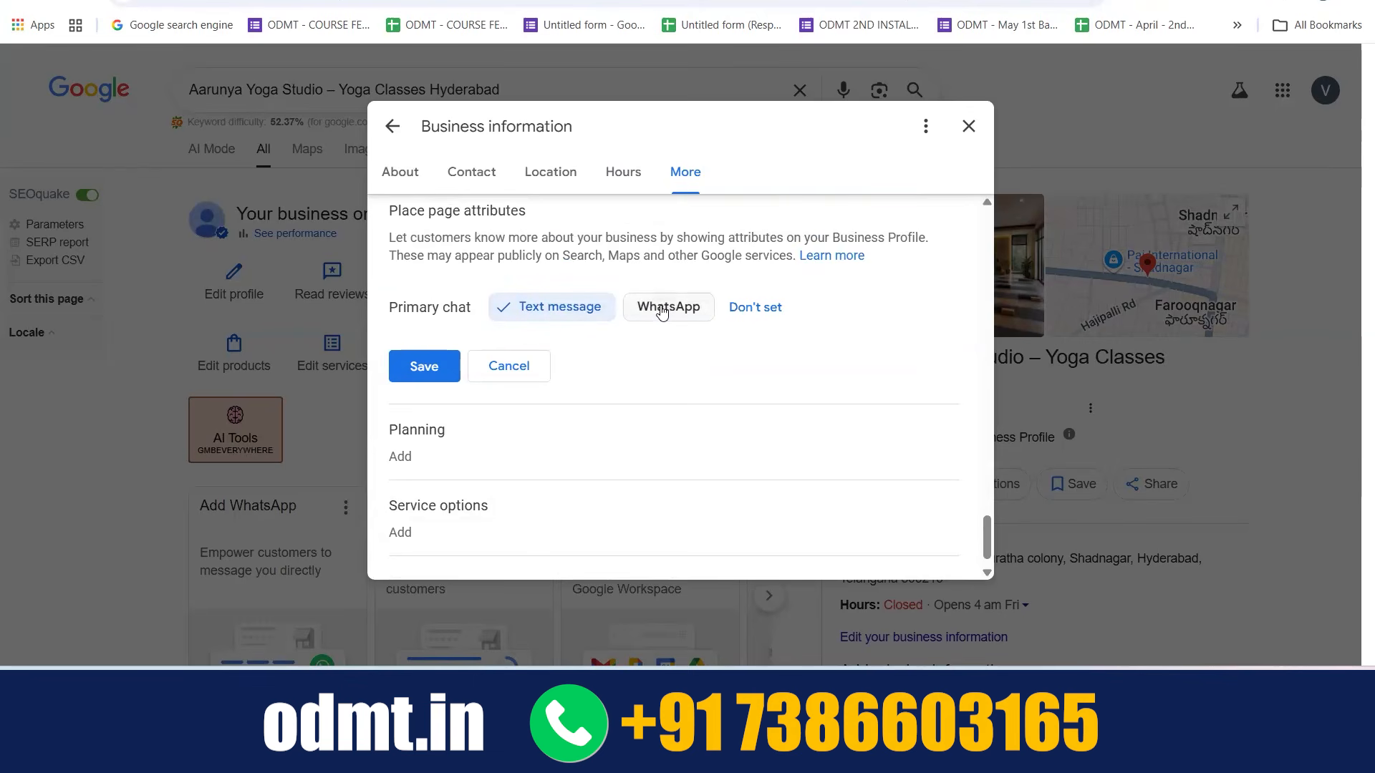
click(540, 316)
scroll(572, 358, down, 1)
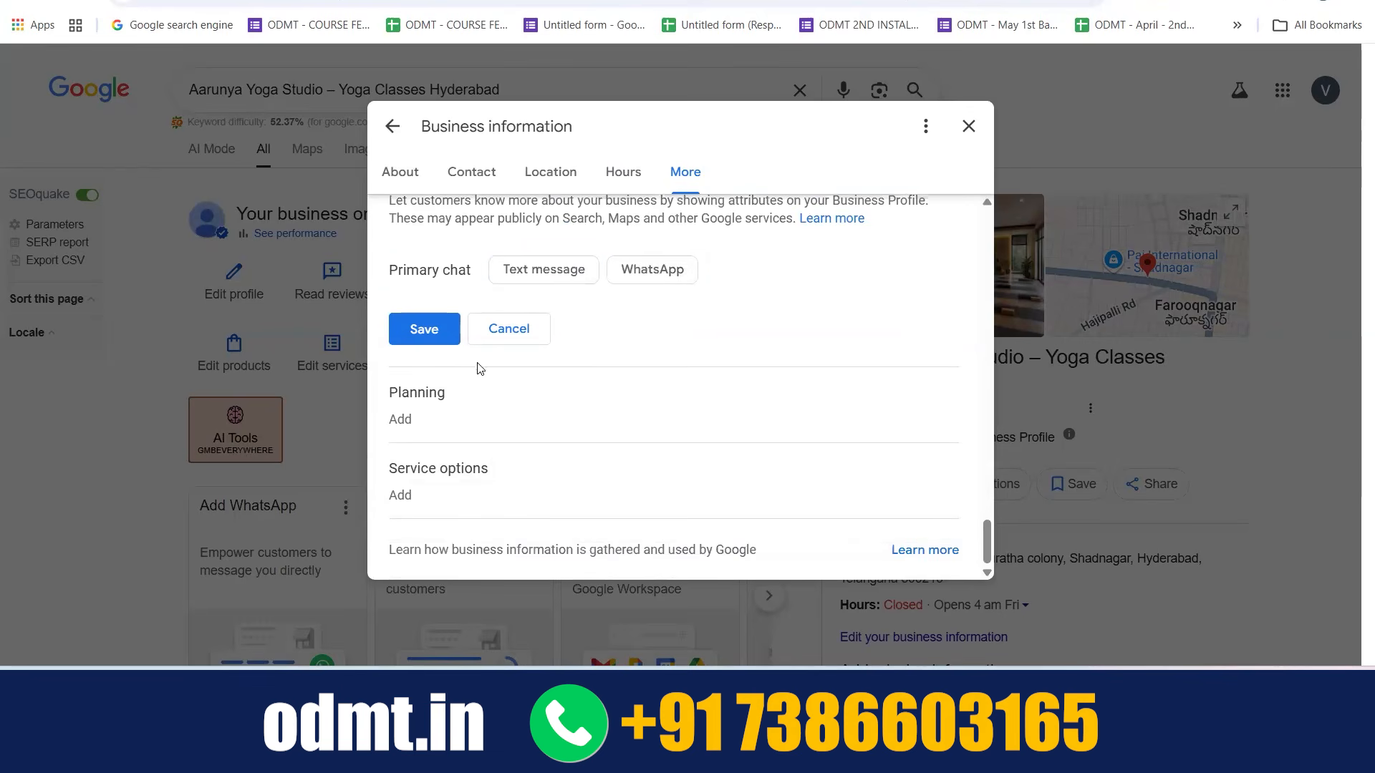
Review the Planning attributes, open Service options and try Yes and finally No for Outdoor services
click(462, 391)
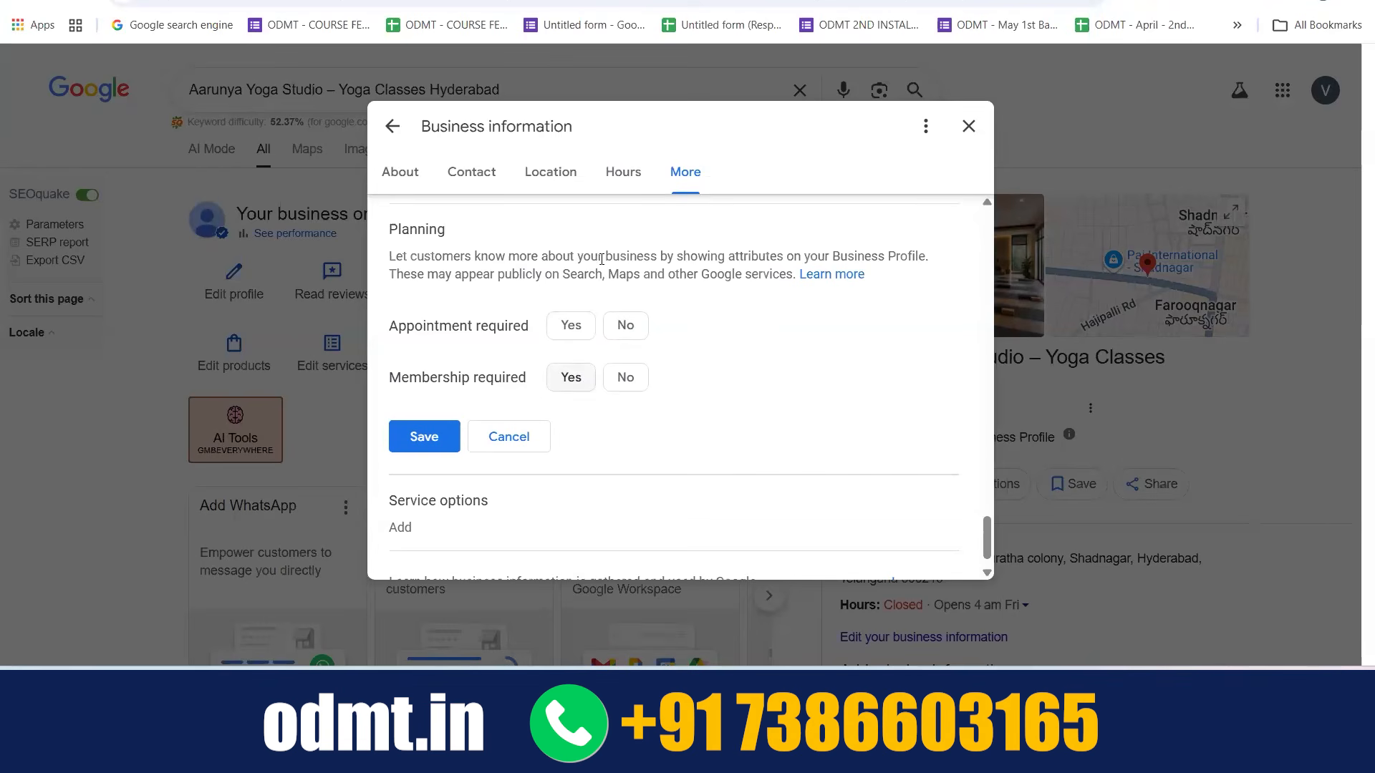
click(507, 503)
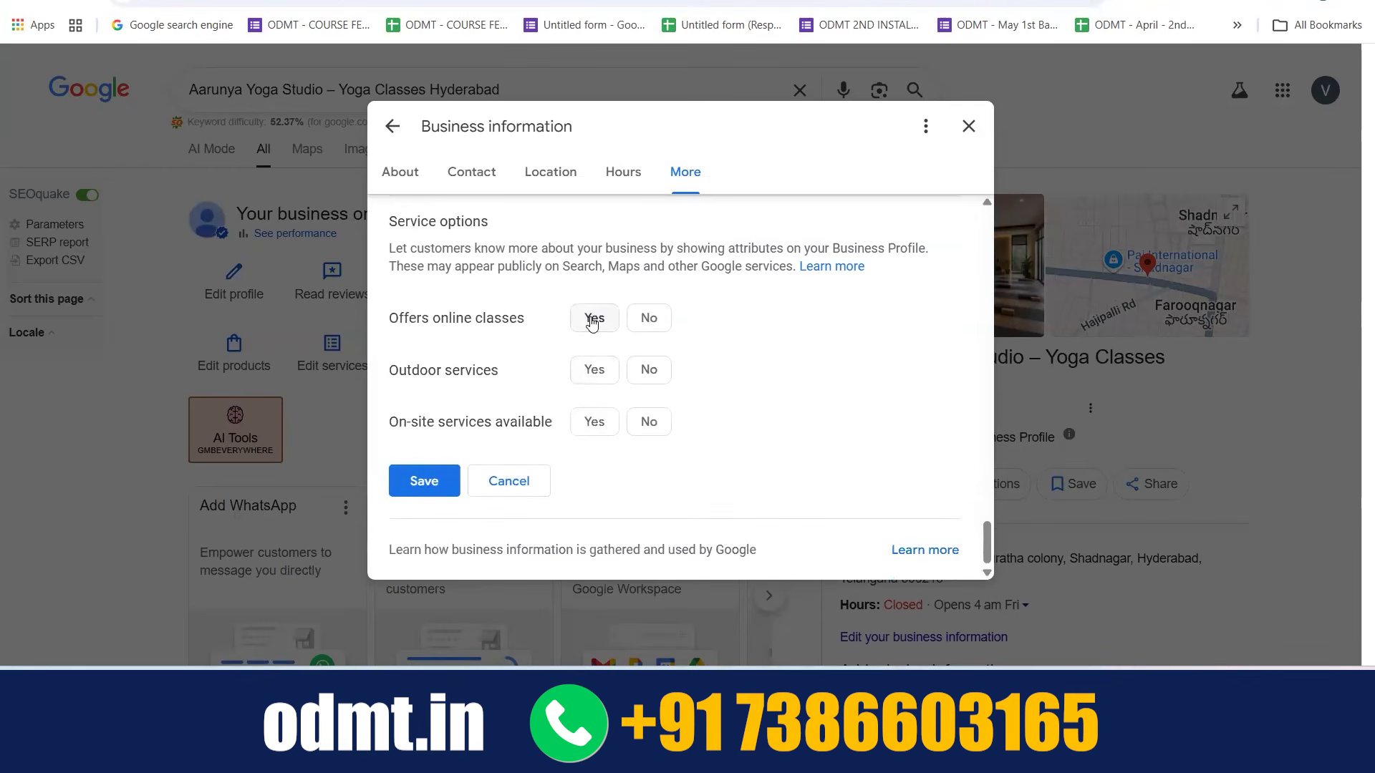
click(592, 373)
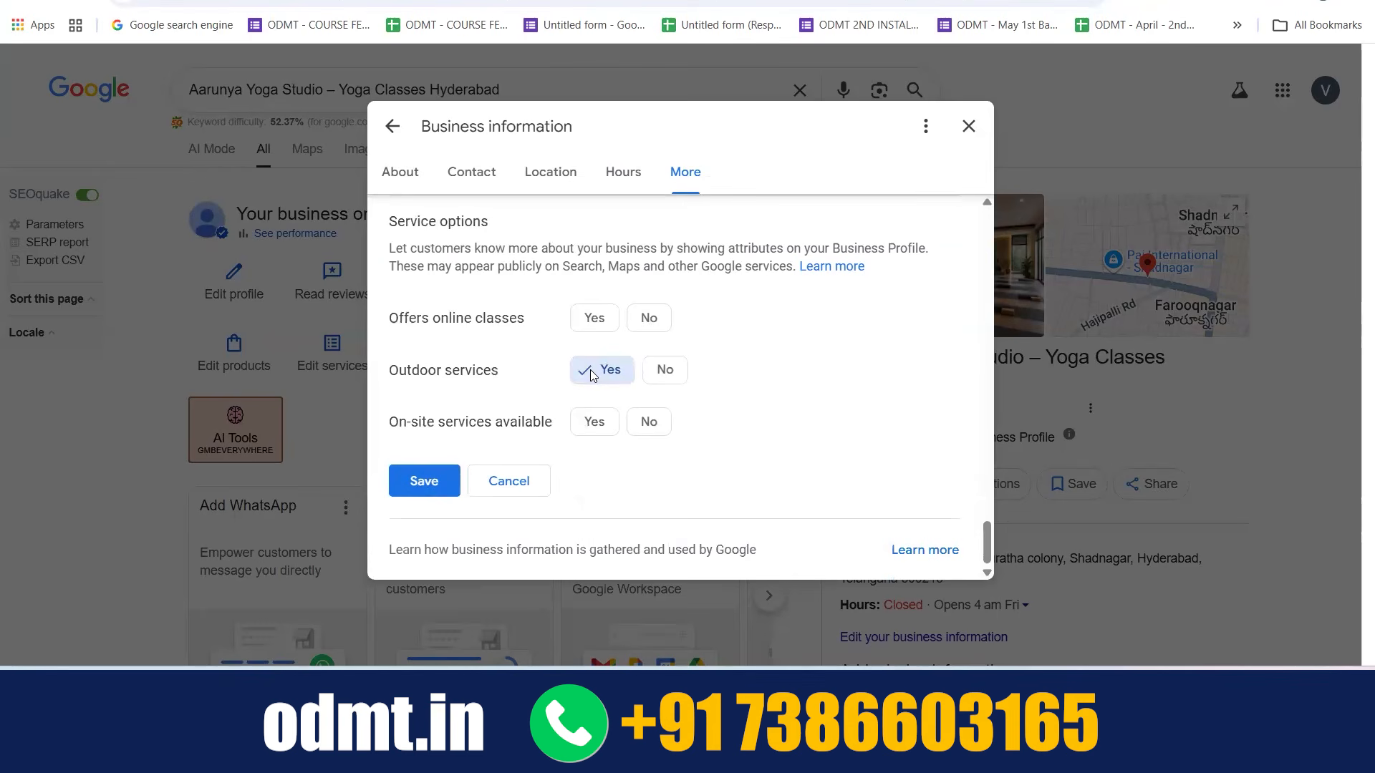
click(649, 369)
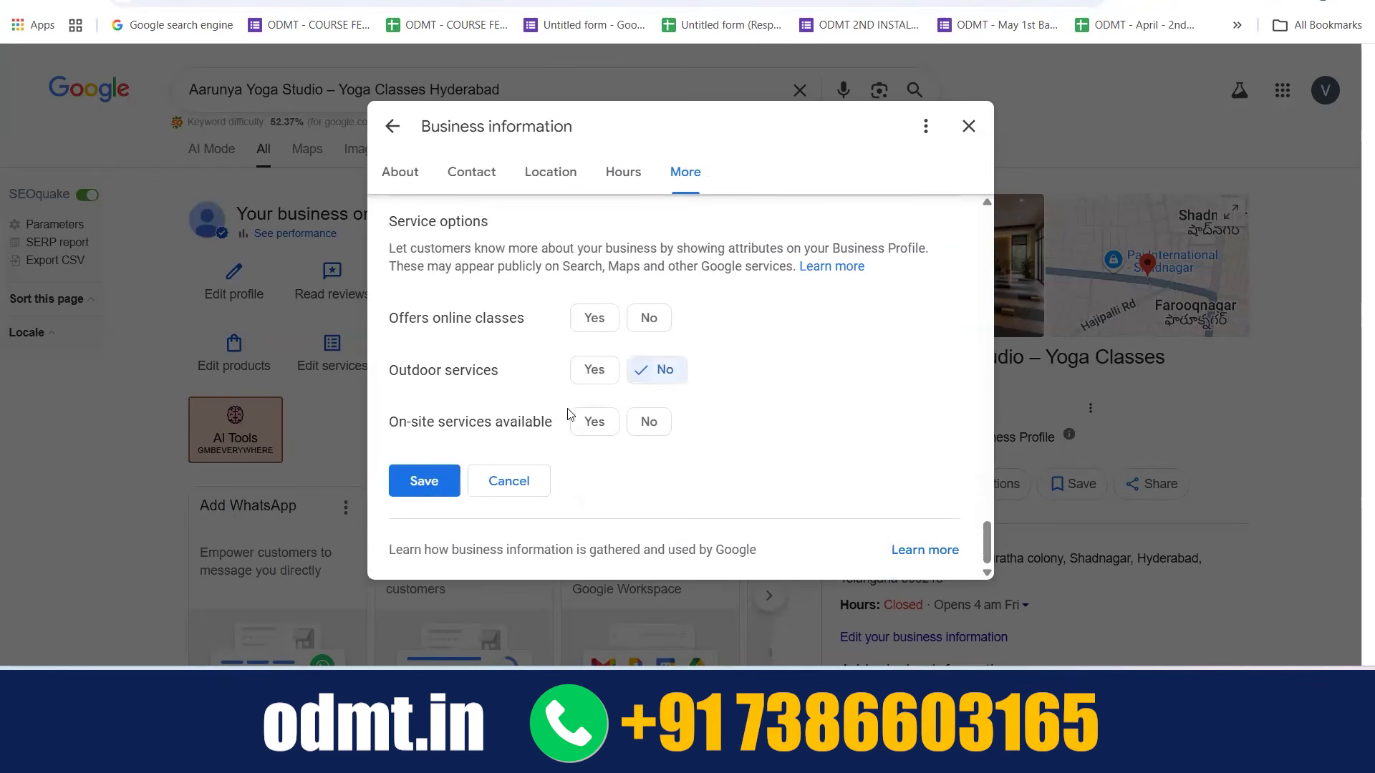
Leave the business information, discard the unsaved changes and open the profile's reviews
scroll(512, 347, up, 10)
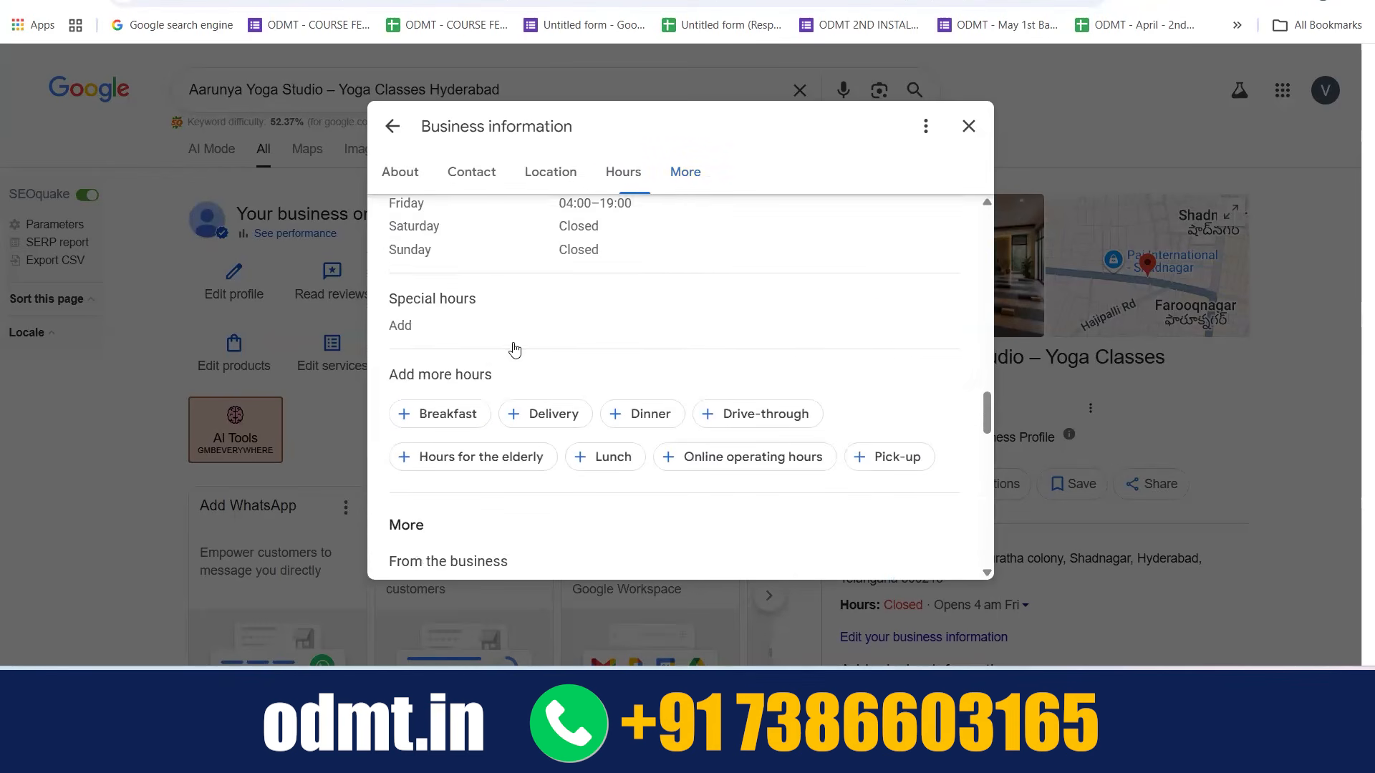
scroll(513, 348, up, 10)
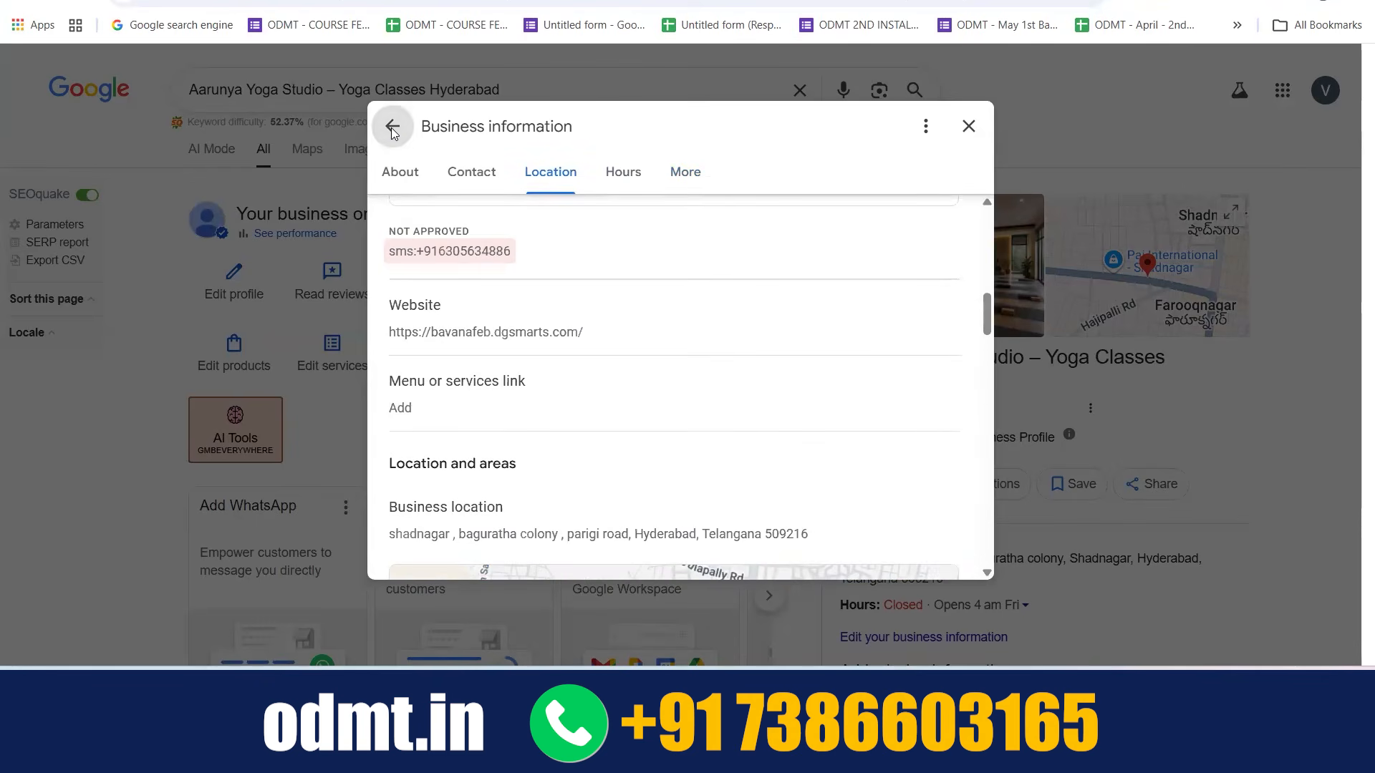
click(392, 129)
click(812, 402)
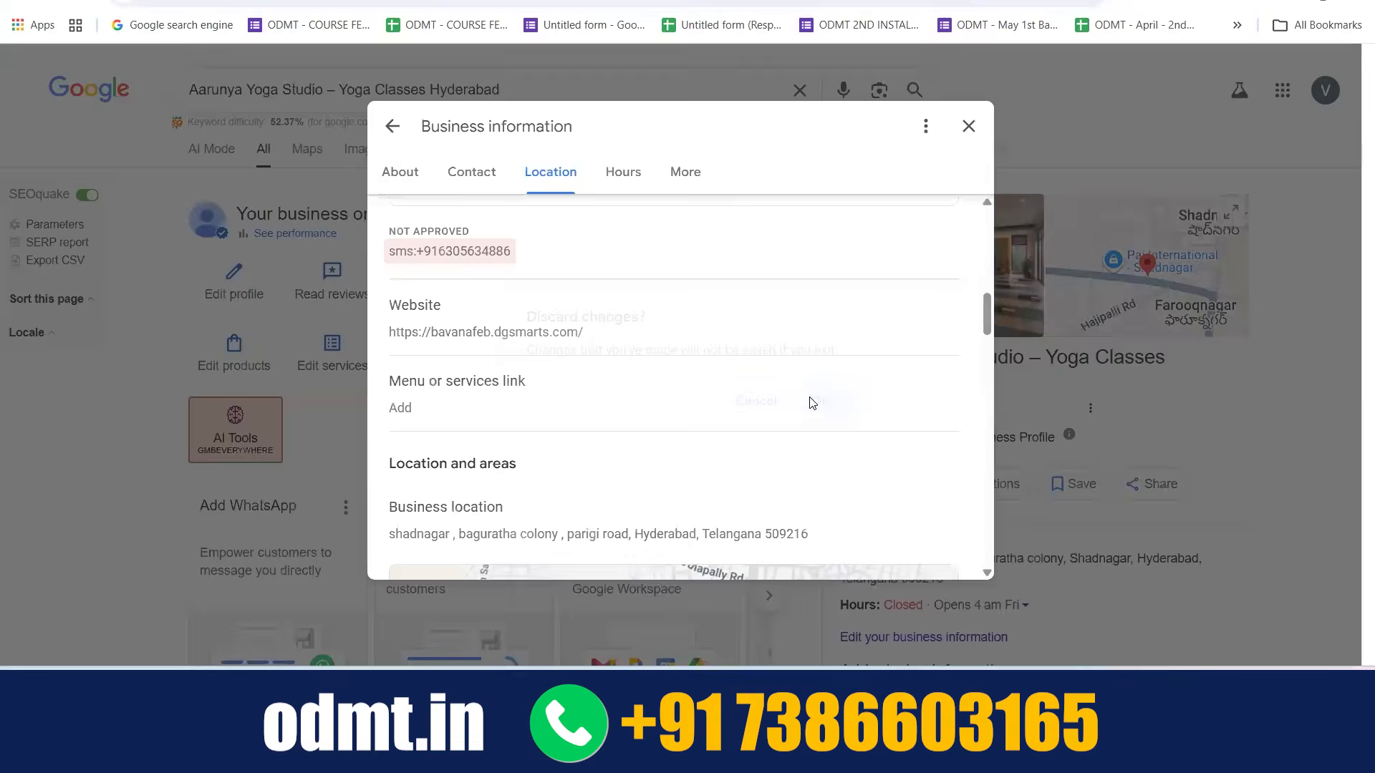
click(320, 288)
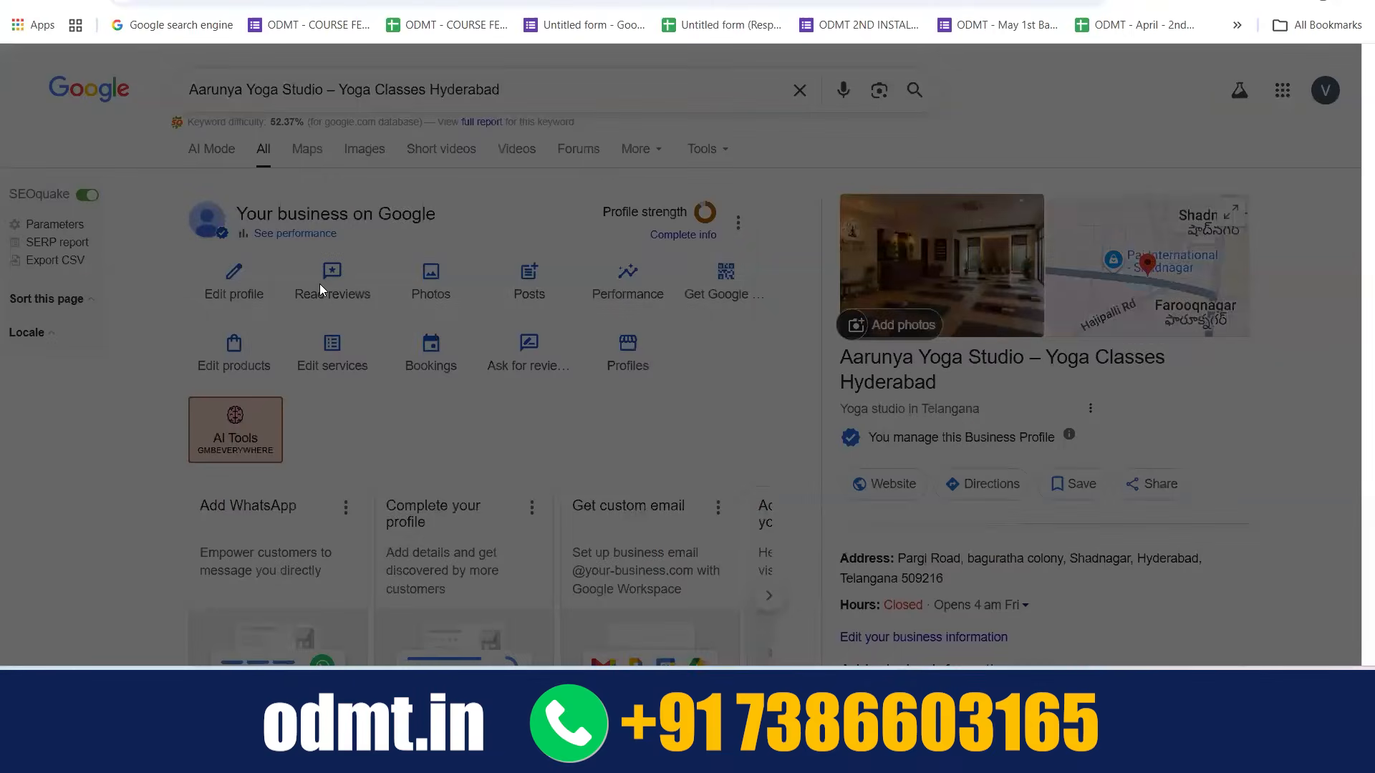
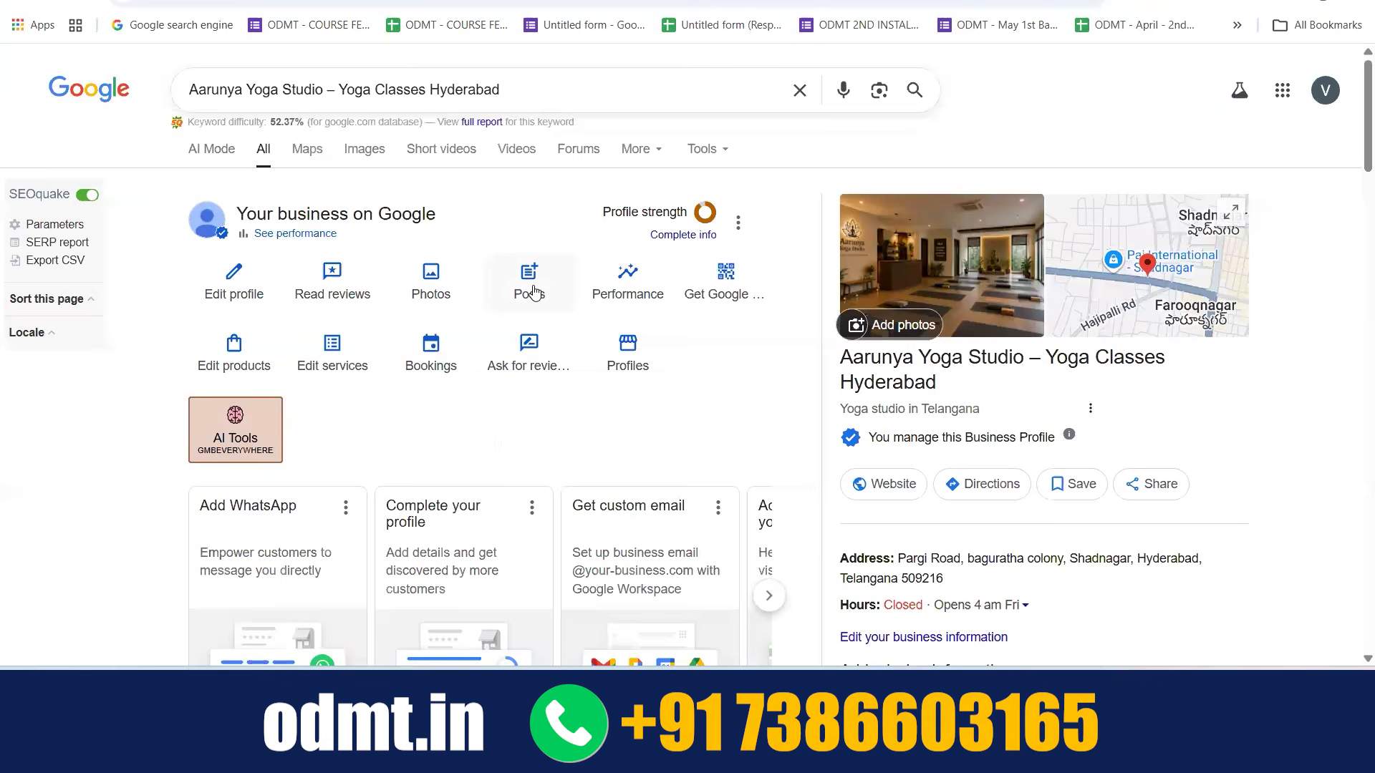
Start a new post for the profile, review the Update, Offer and Event forms, and choose the Offer type
click(532, 289)
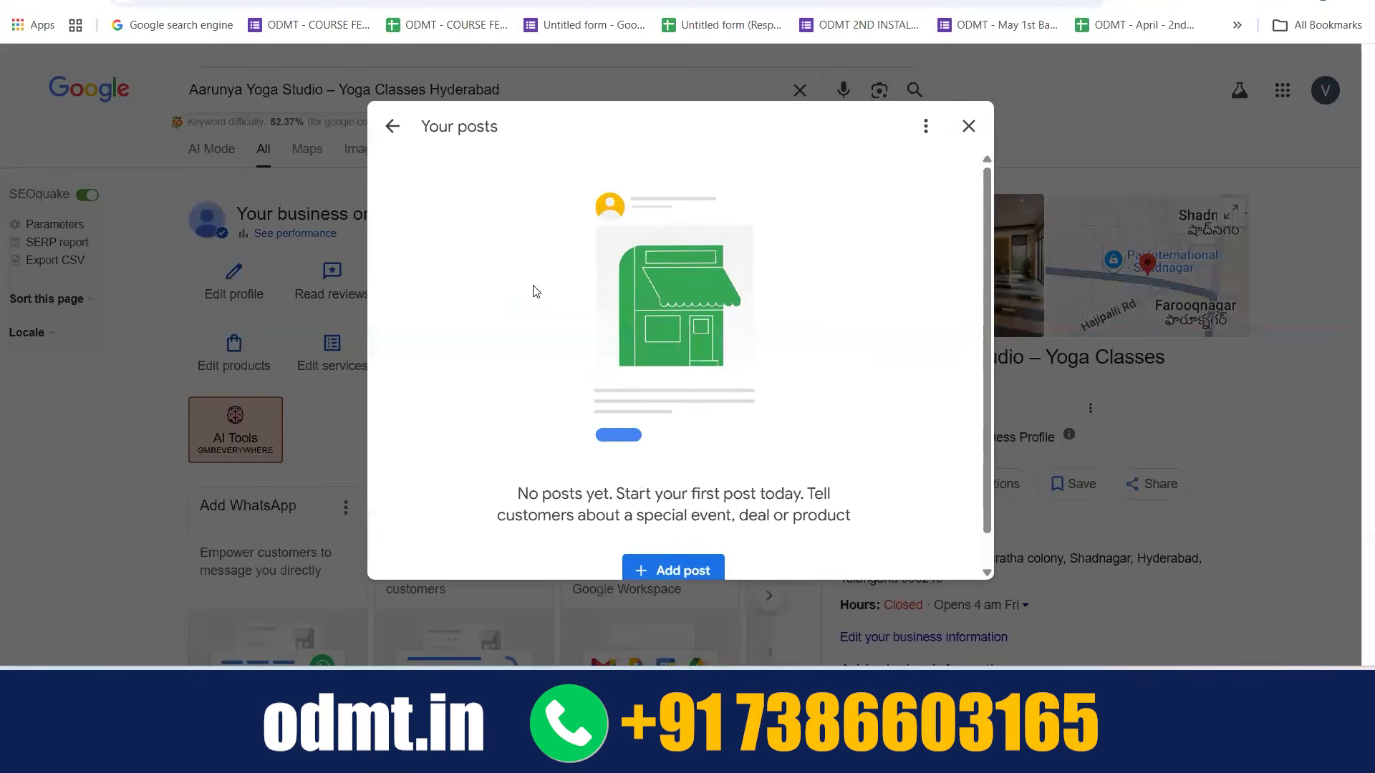
scroll(533, 291, down, 1)
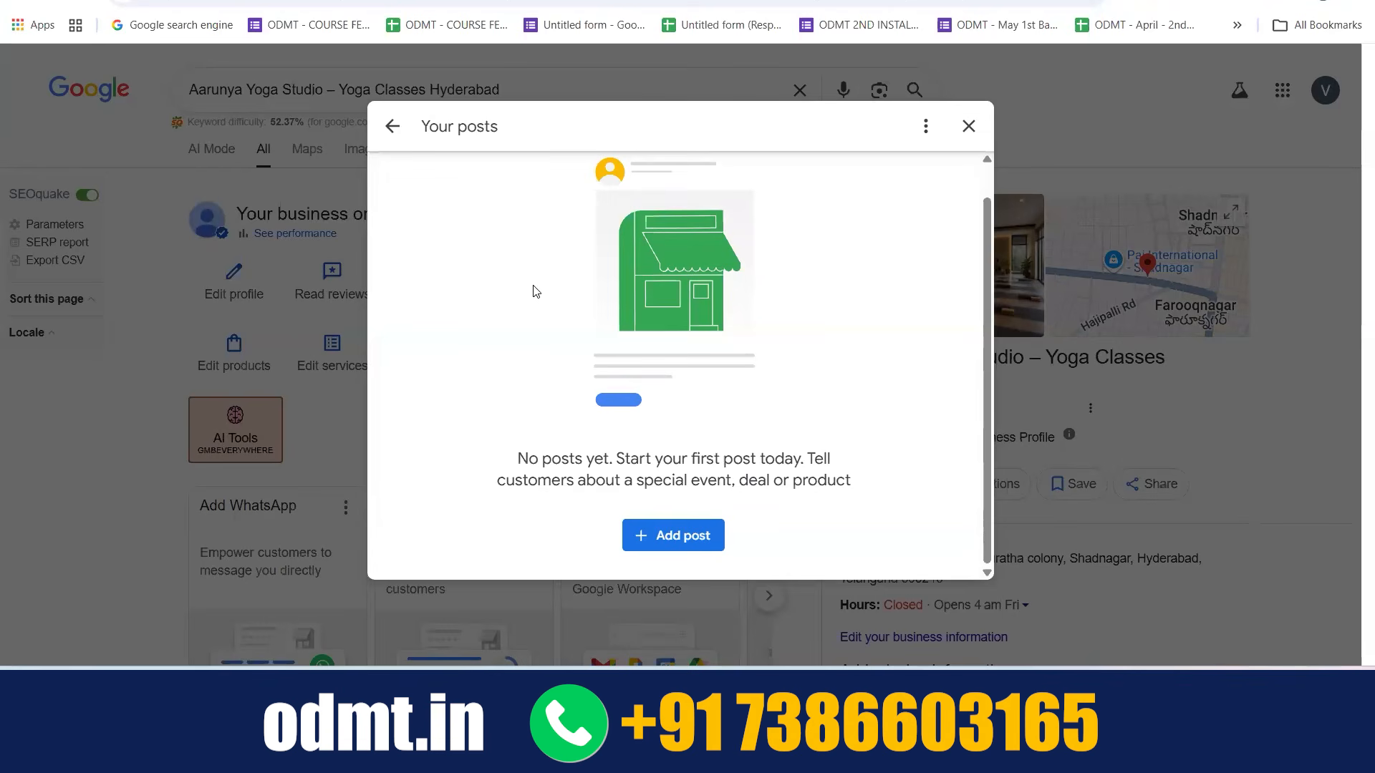
click(673, 533)
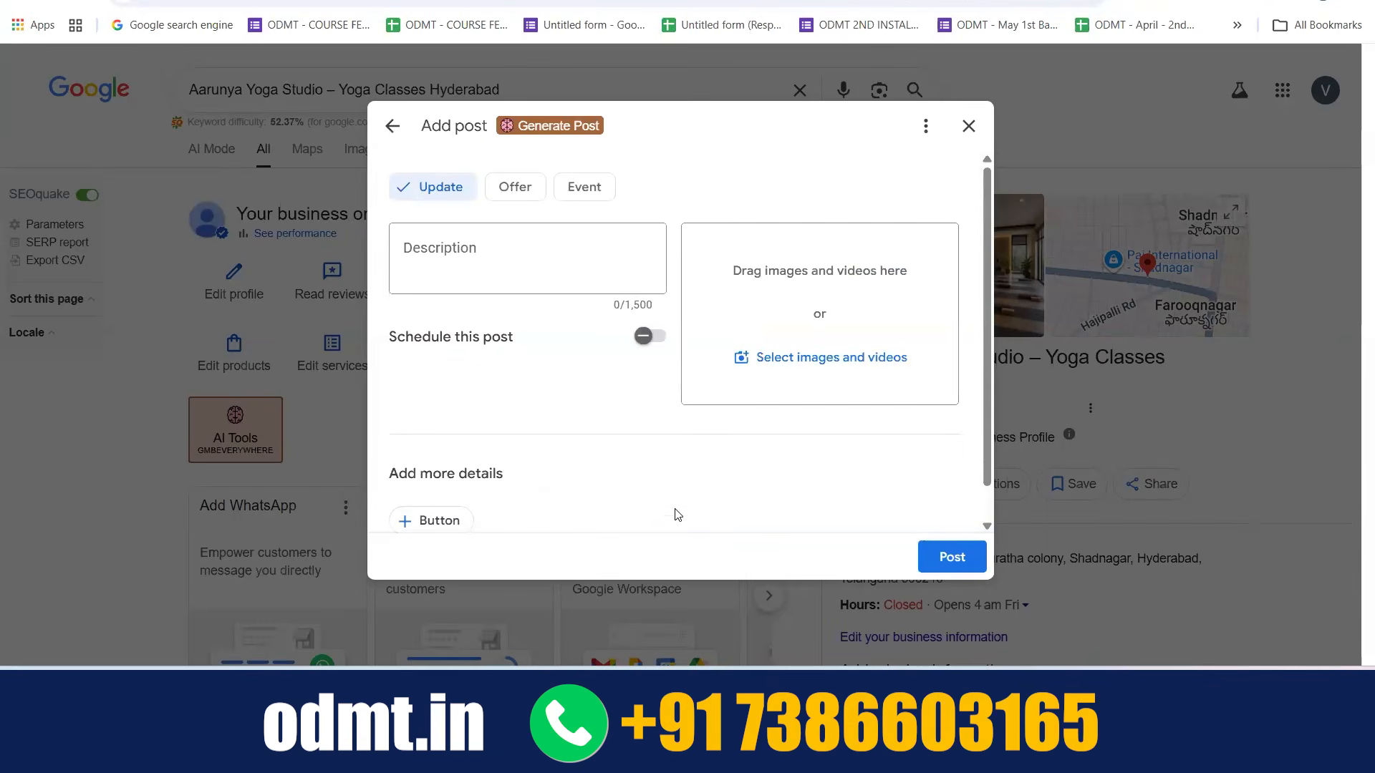
click(435, 262)
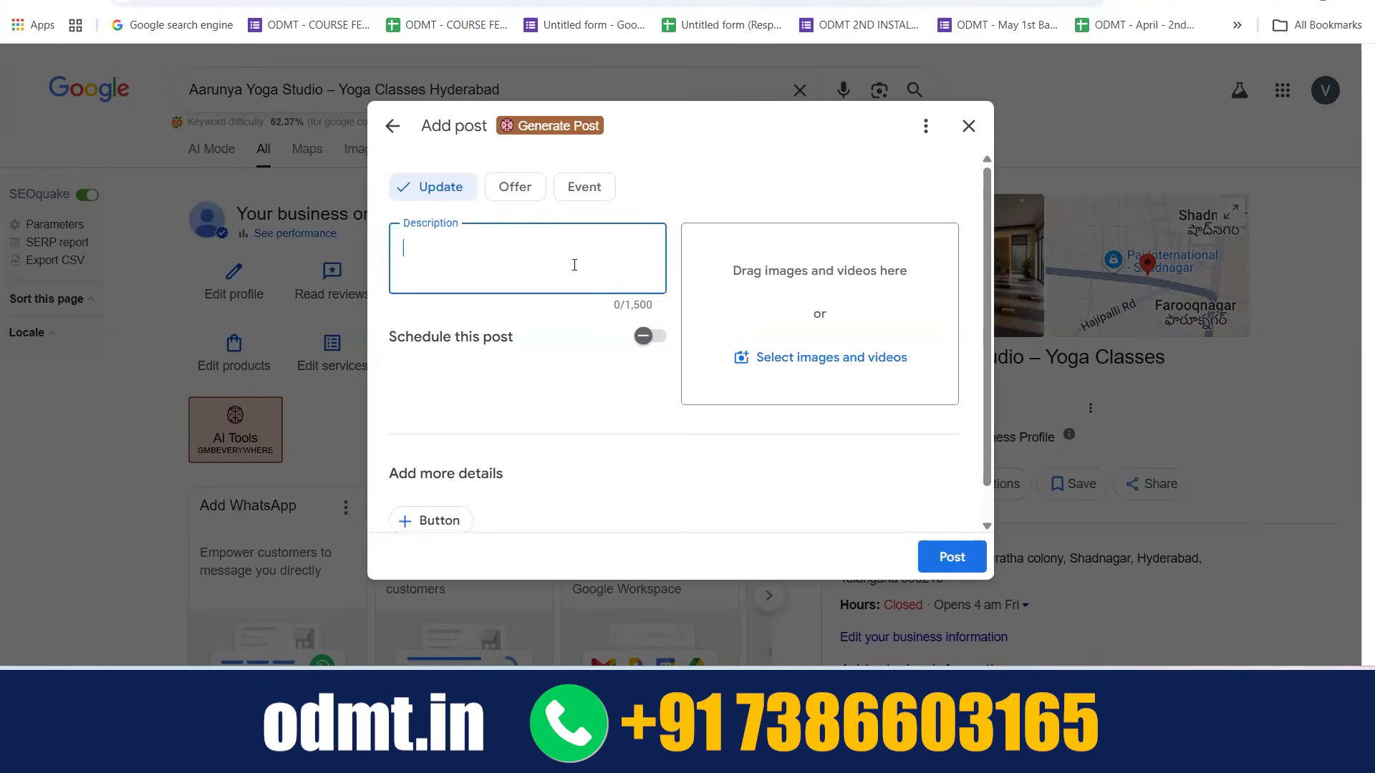
click(522, 187)
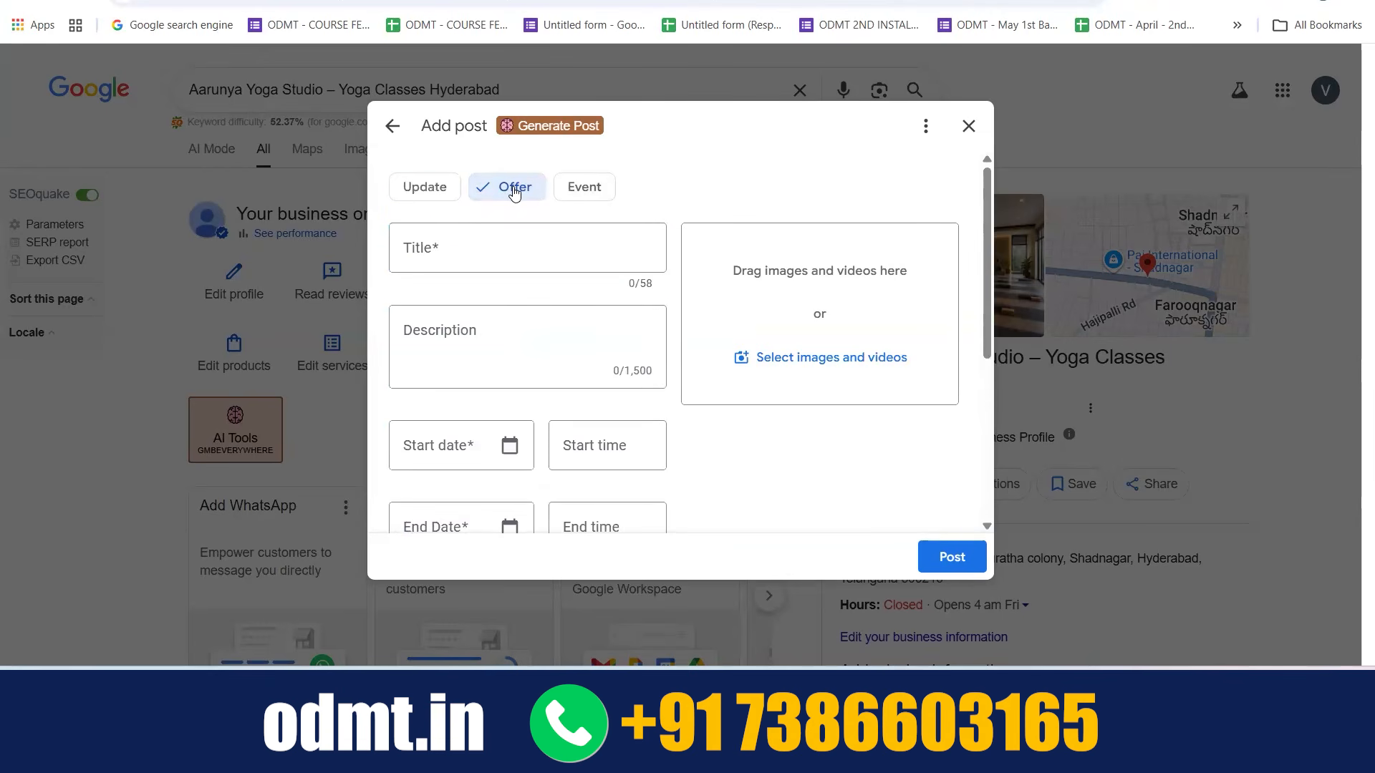
click(573, 191)
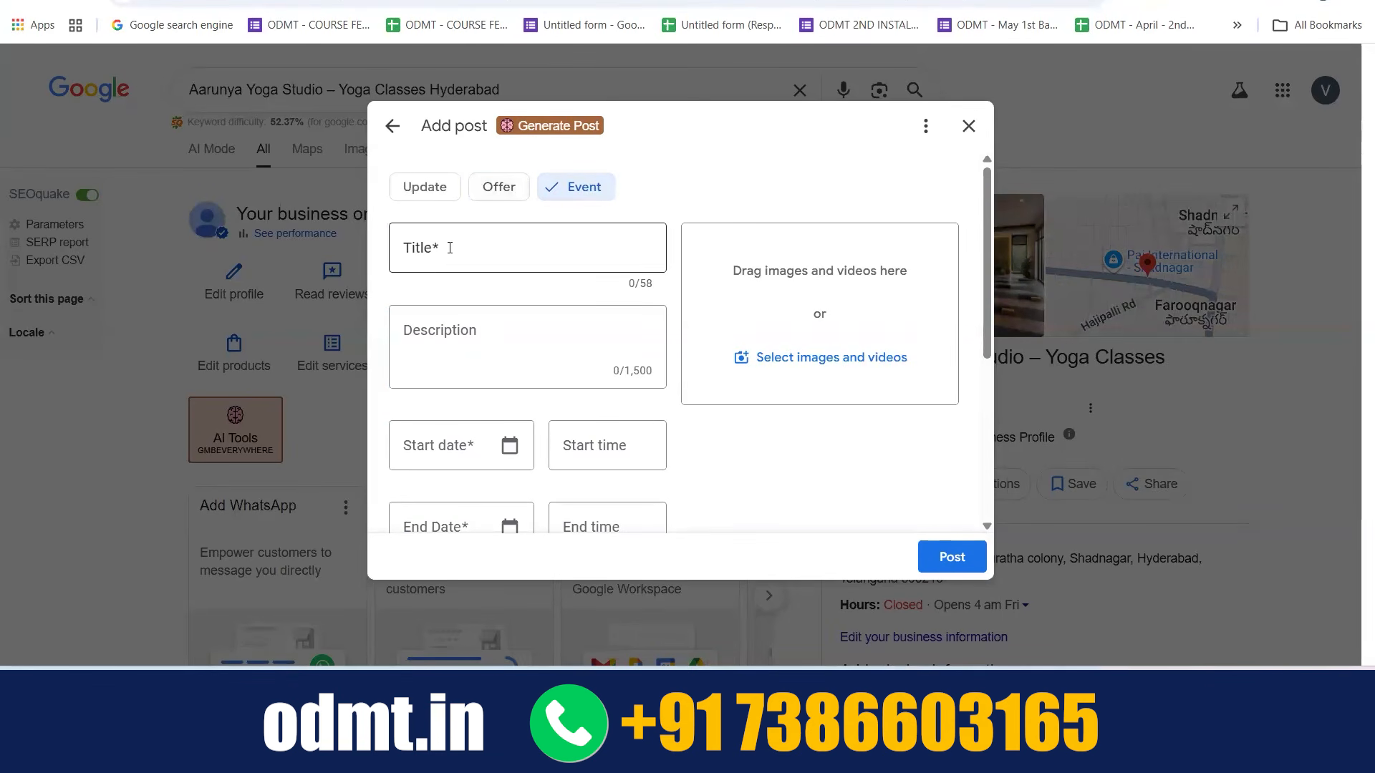
click(509, 190)
click(487, 251)
text(20% off)
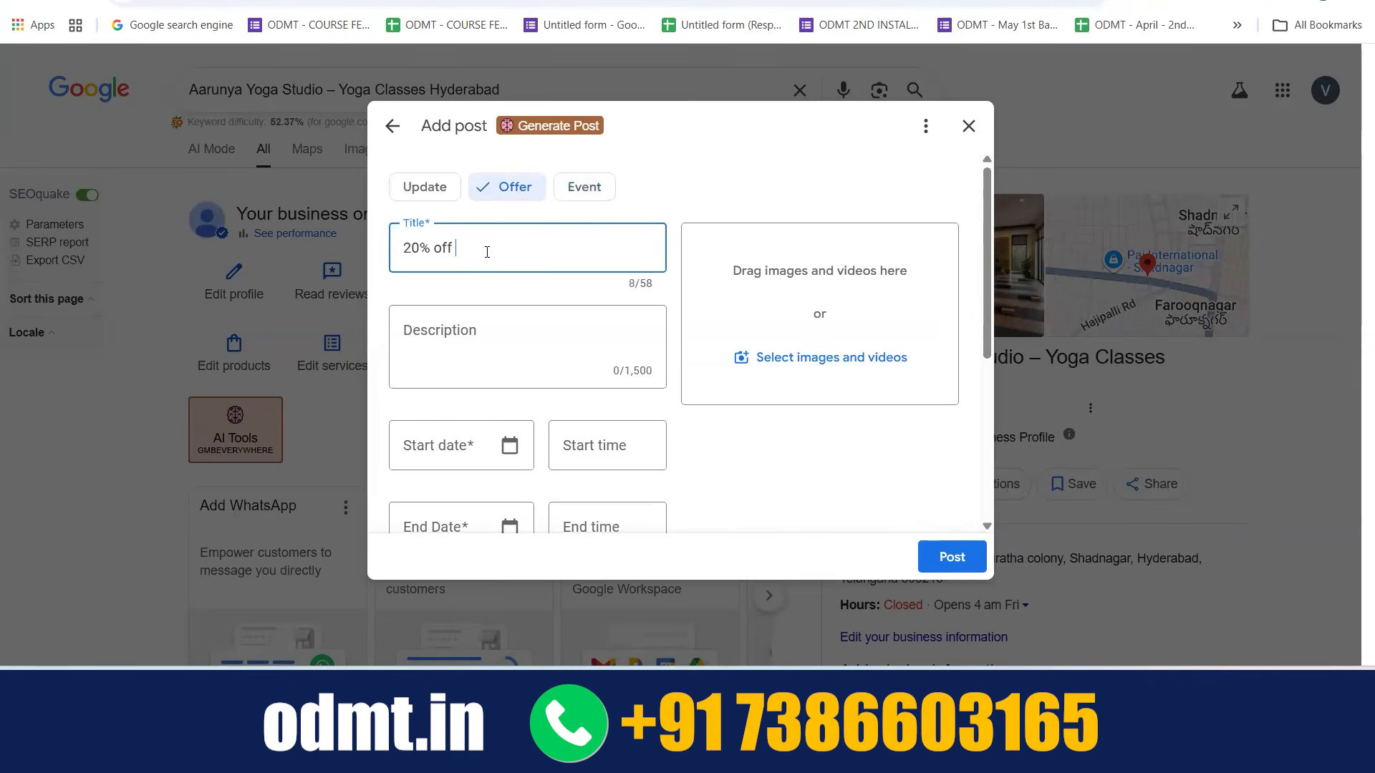
key(ctrl+a)
key(BackSpace)
Title the offer "Summer Sale - 20% off on all Services"
text(S)
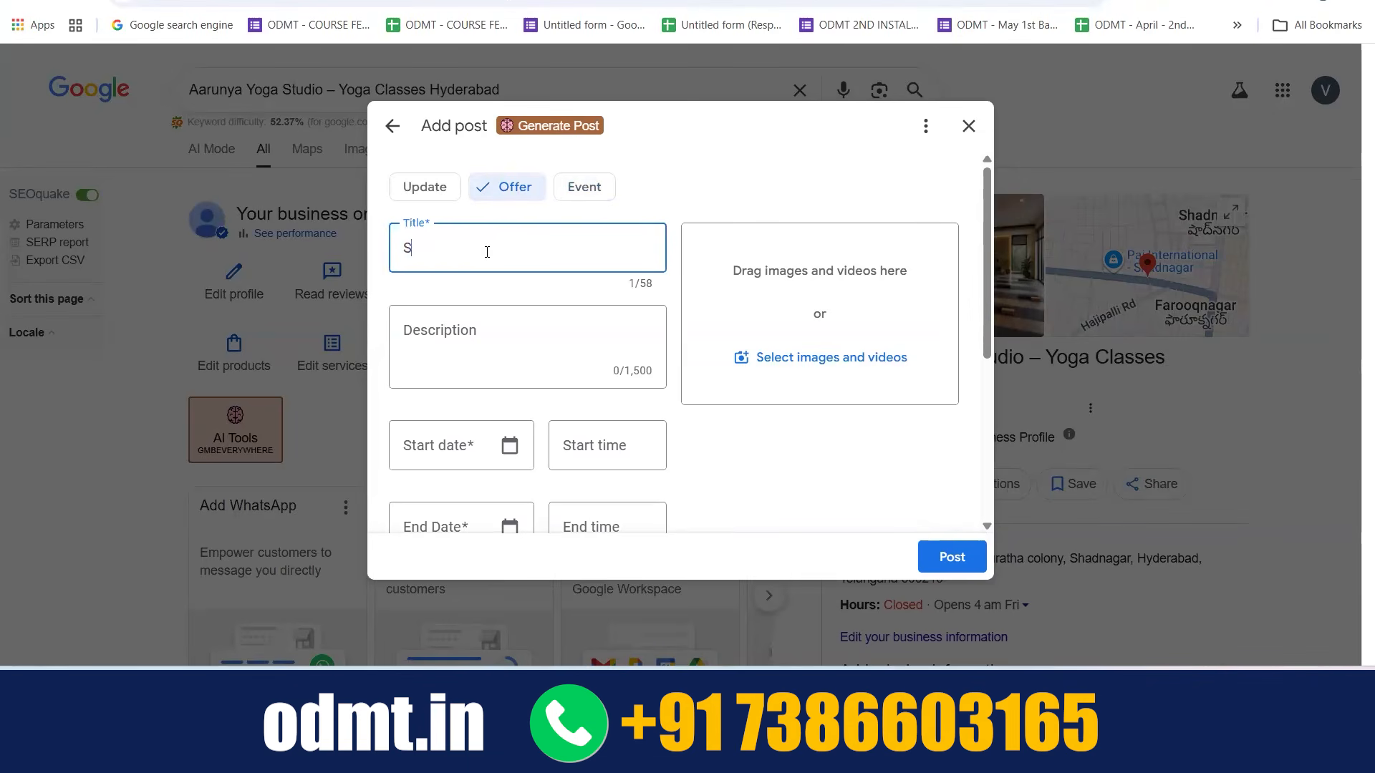
text(ummer Sal)
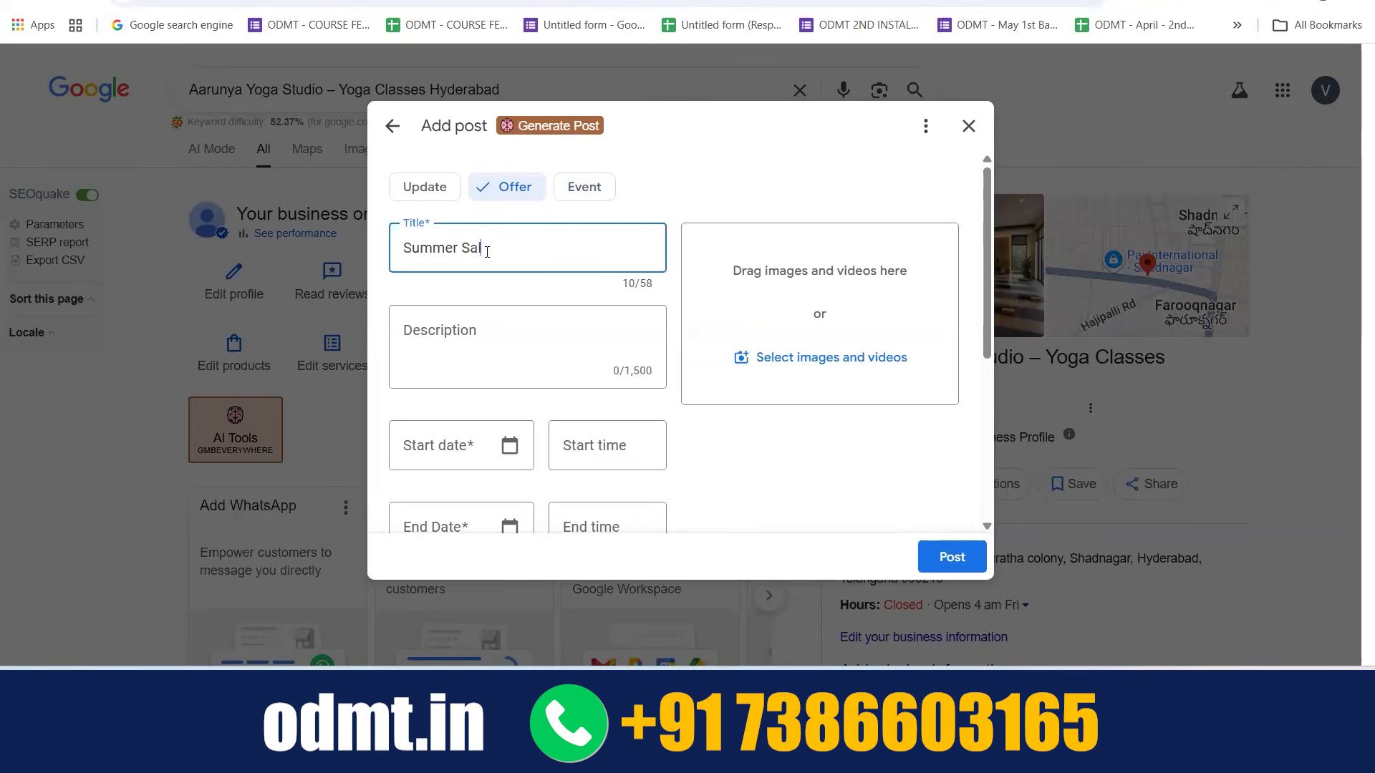
text(e - 20% off on all Services)
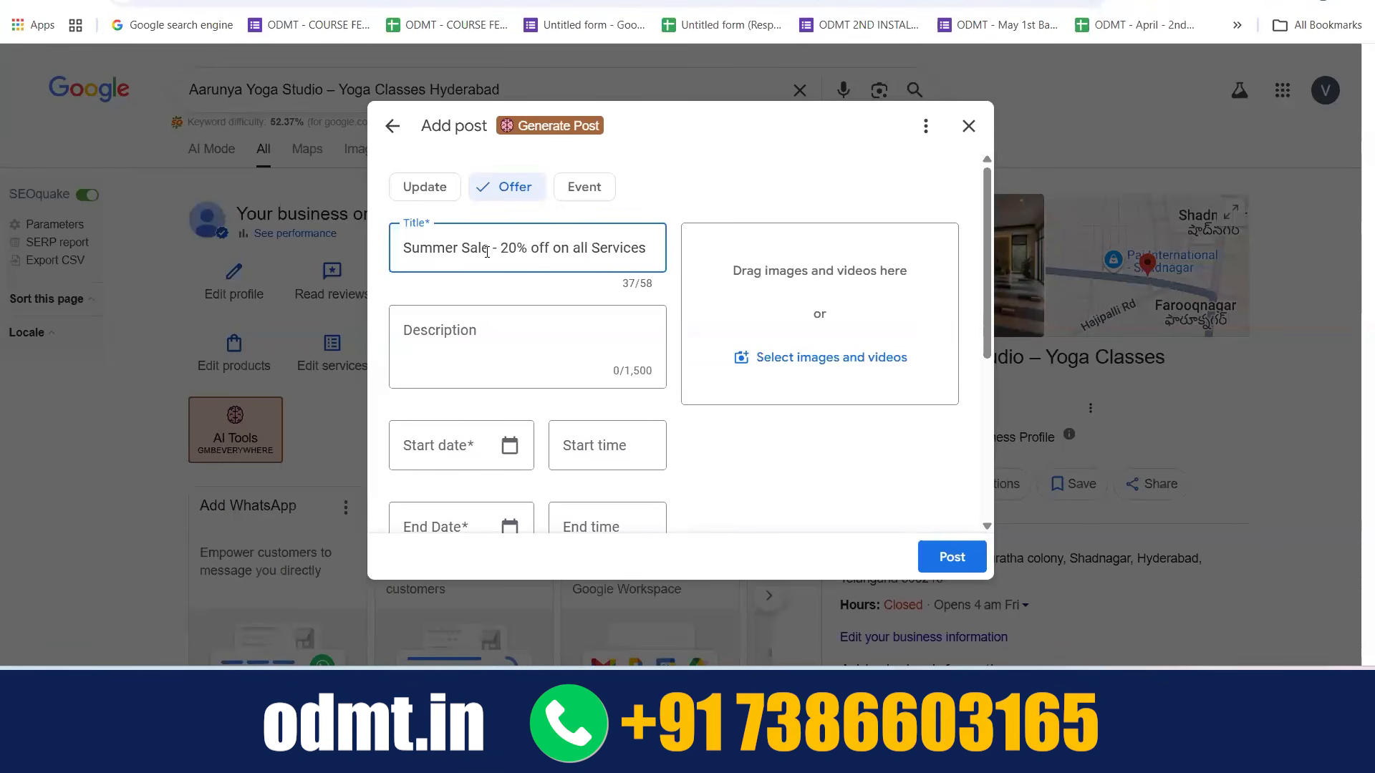
click(458, 333)
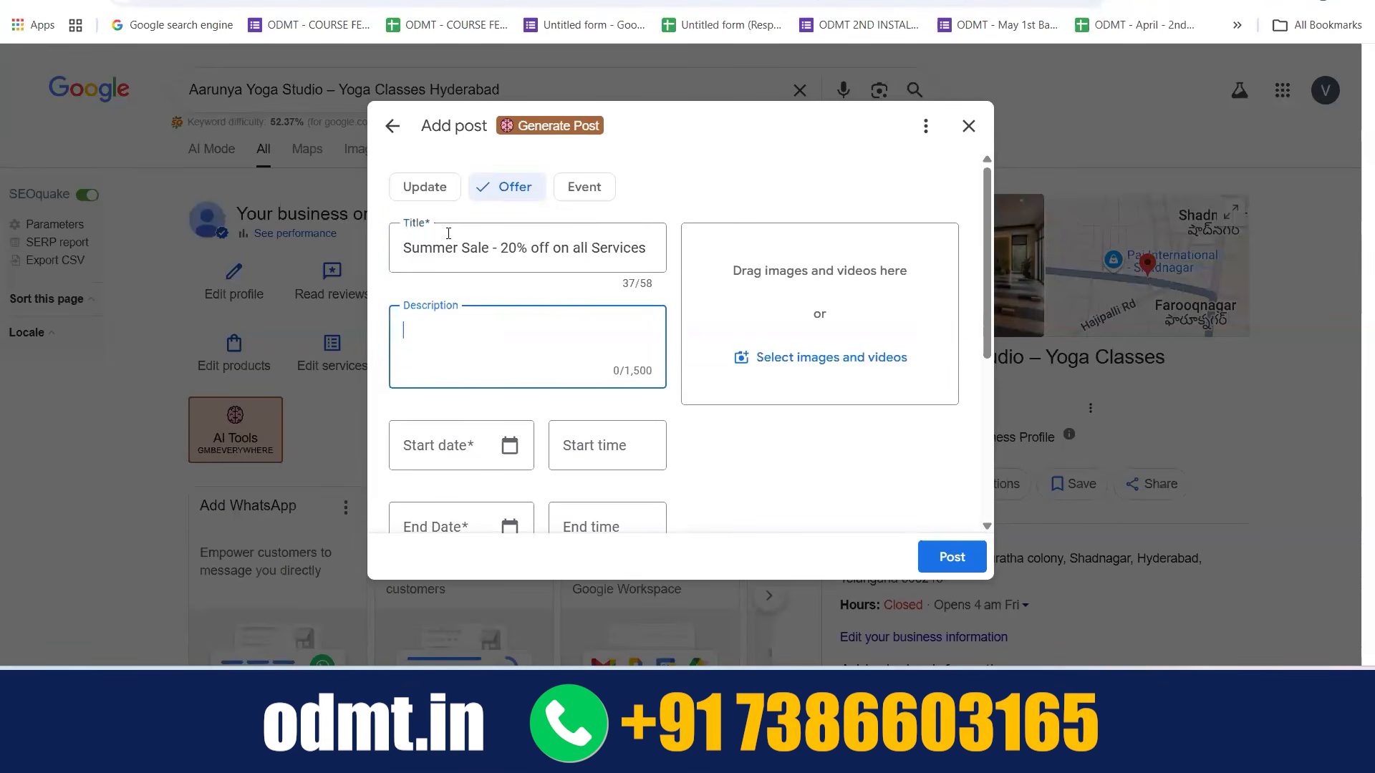
drag(401, 247, 476, 345)
click(476, 345)
drag(496, 251, 647, 248)
click(548, 323)
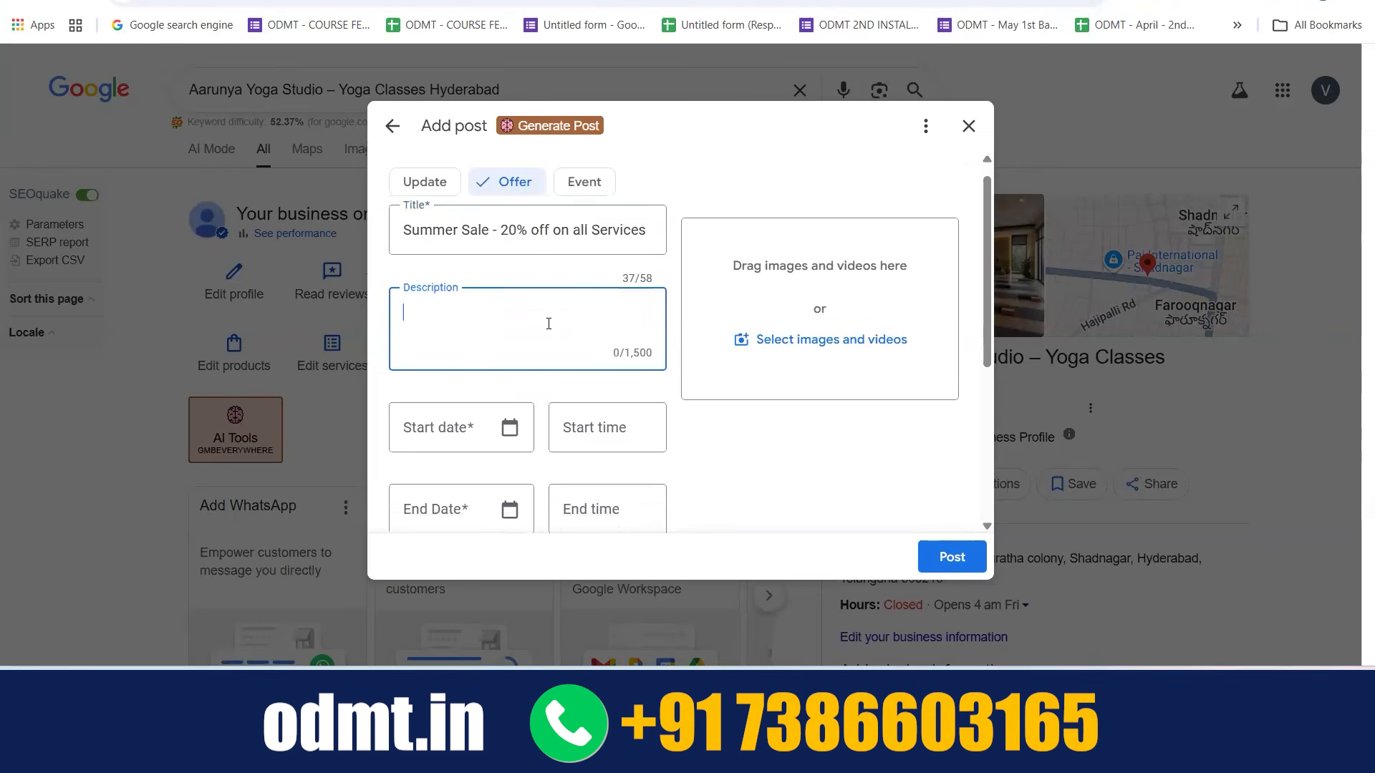
Set the offer's start date to 10/05/2026 and its end date to 31/05/2026
scroll(549, 323, down, 2)
click(464, 279)
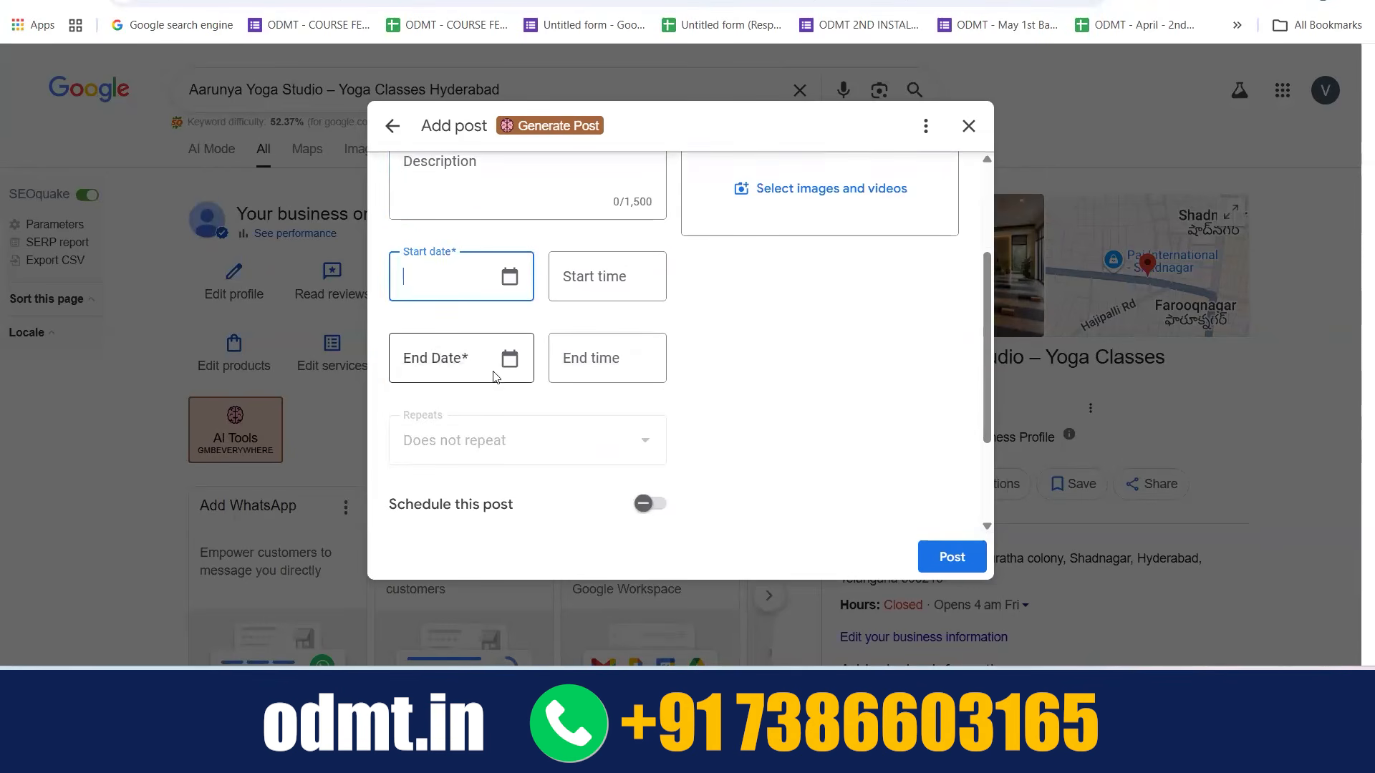
click(509, 276)
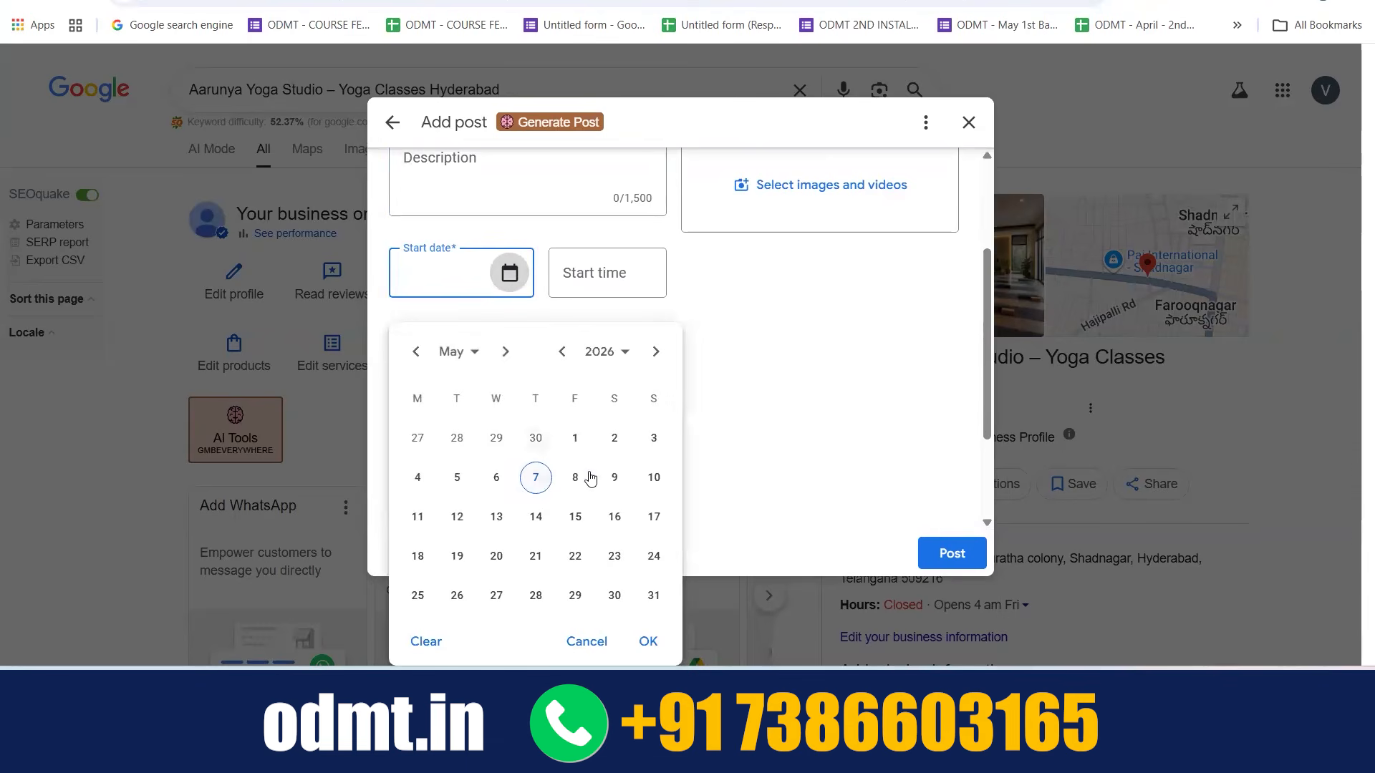
click(654, 480)
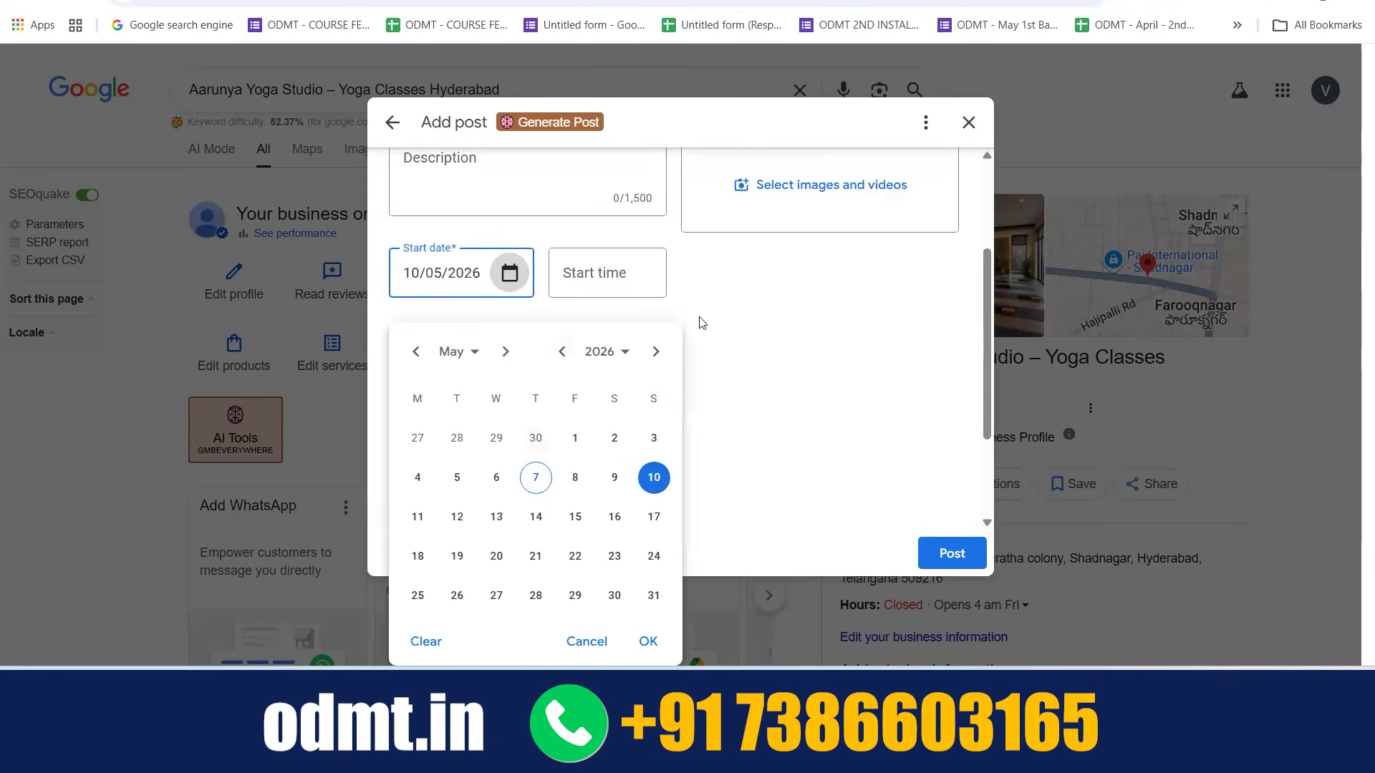
click(737, 342)
click(509, 364)
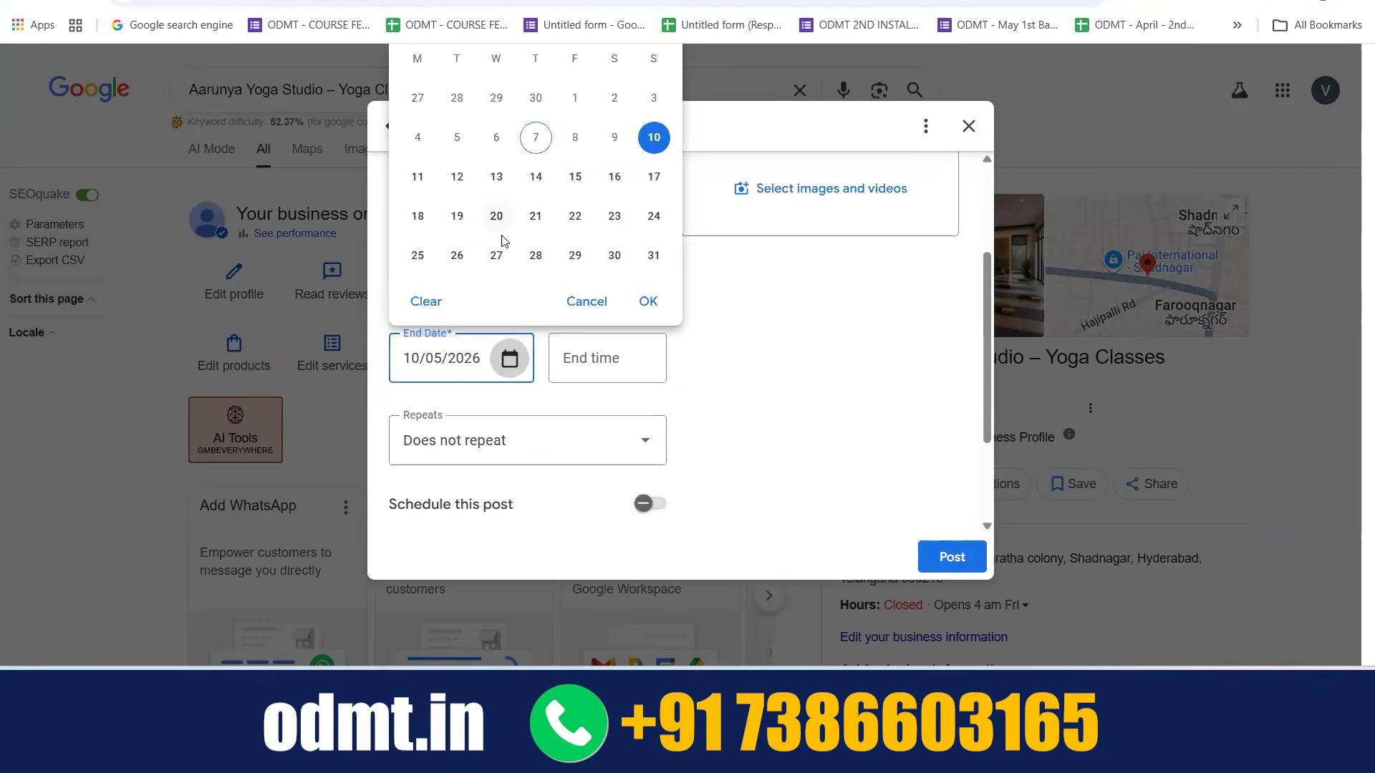
click(654, 255)
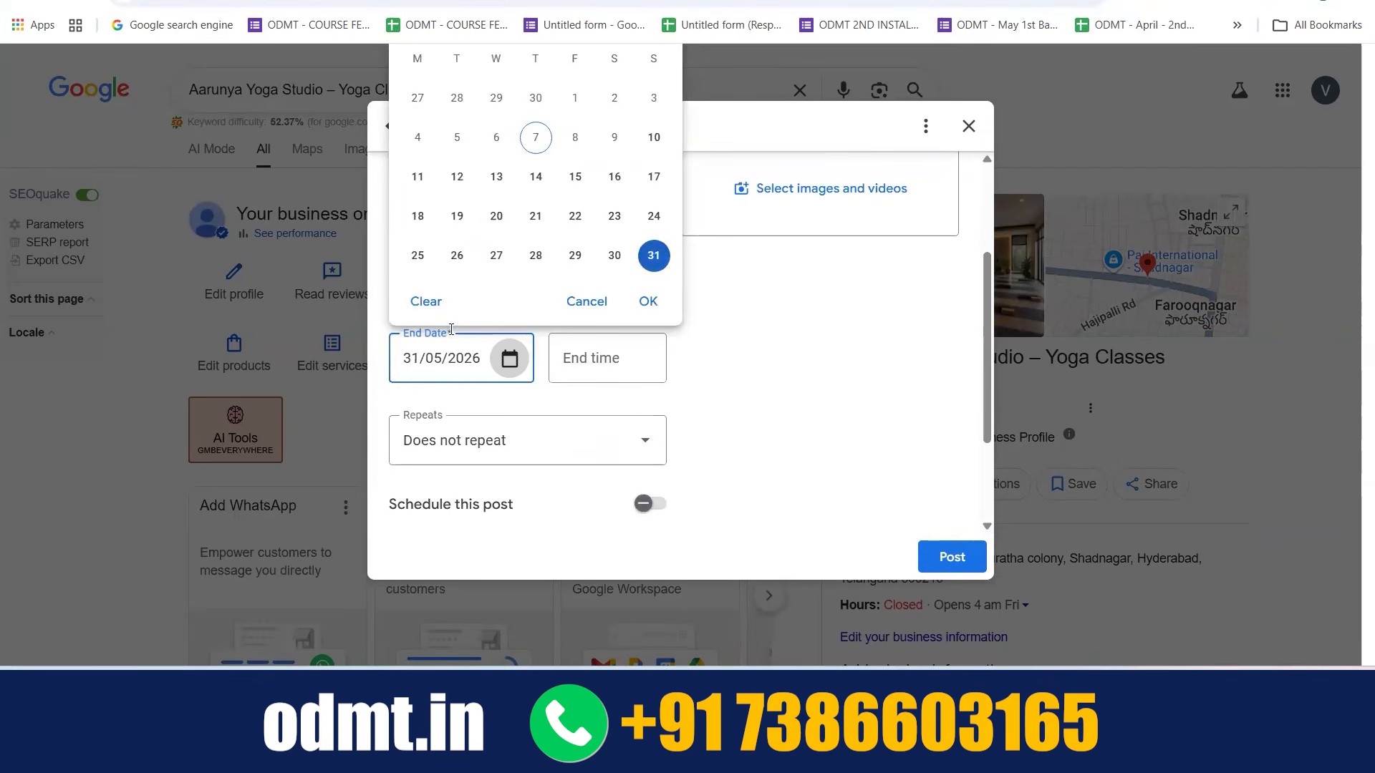
click(720, 426)
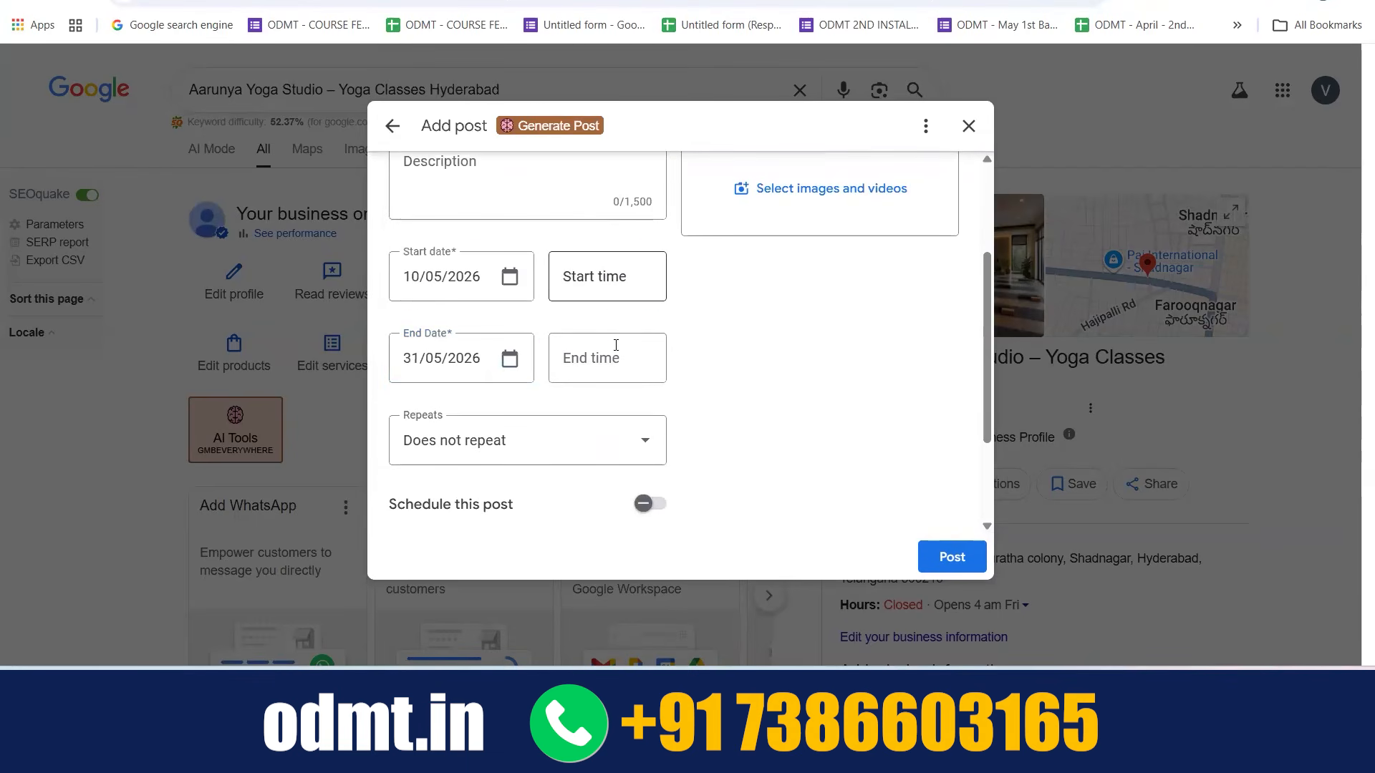
Review the repeat options for the offer and close the list without choosing another one
scroll(608, 358, down, 1)
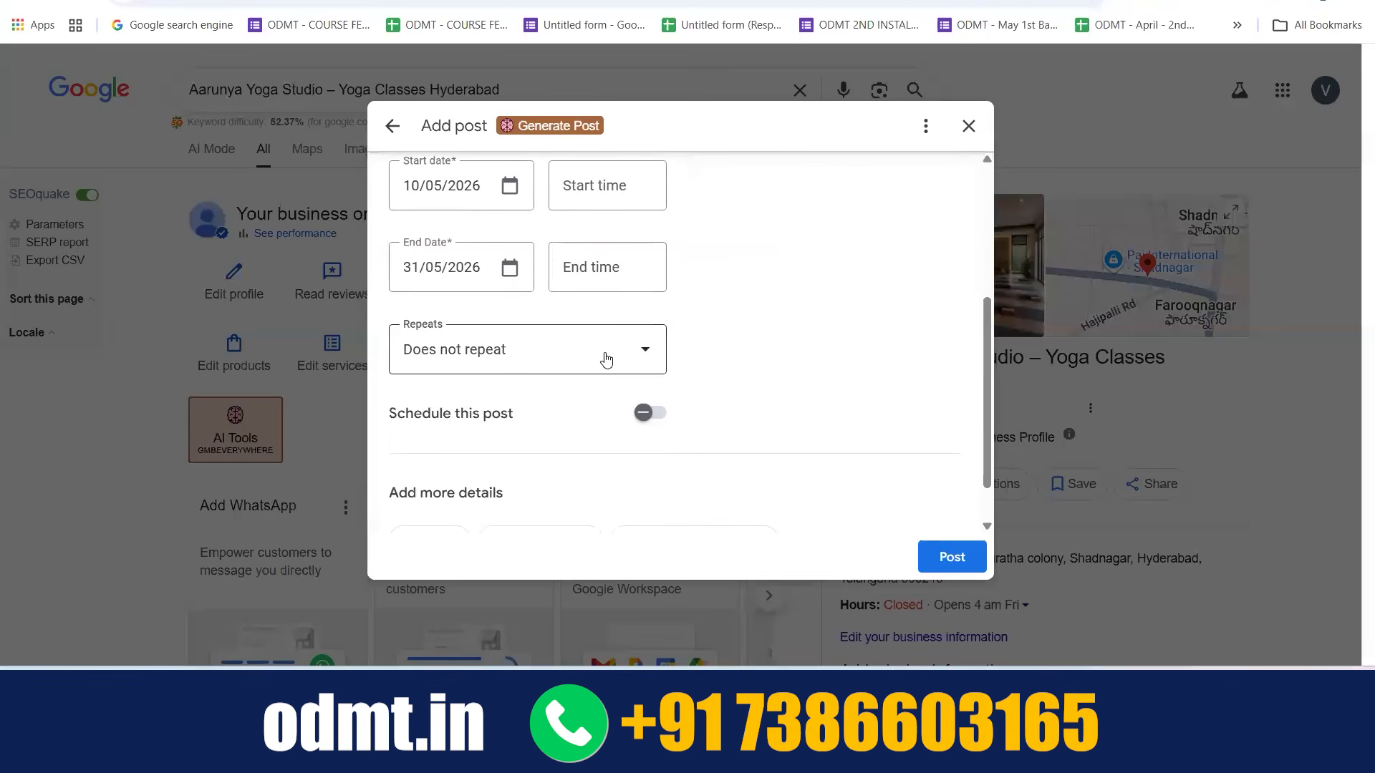
click(612, 358)
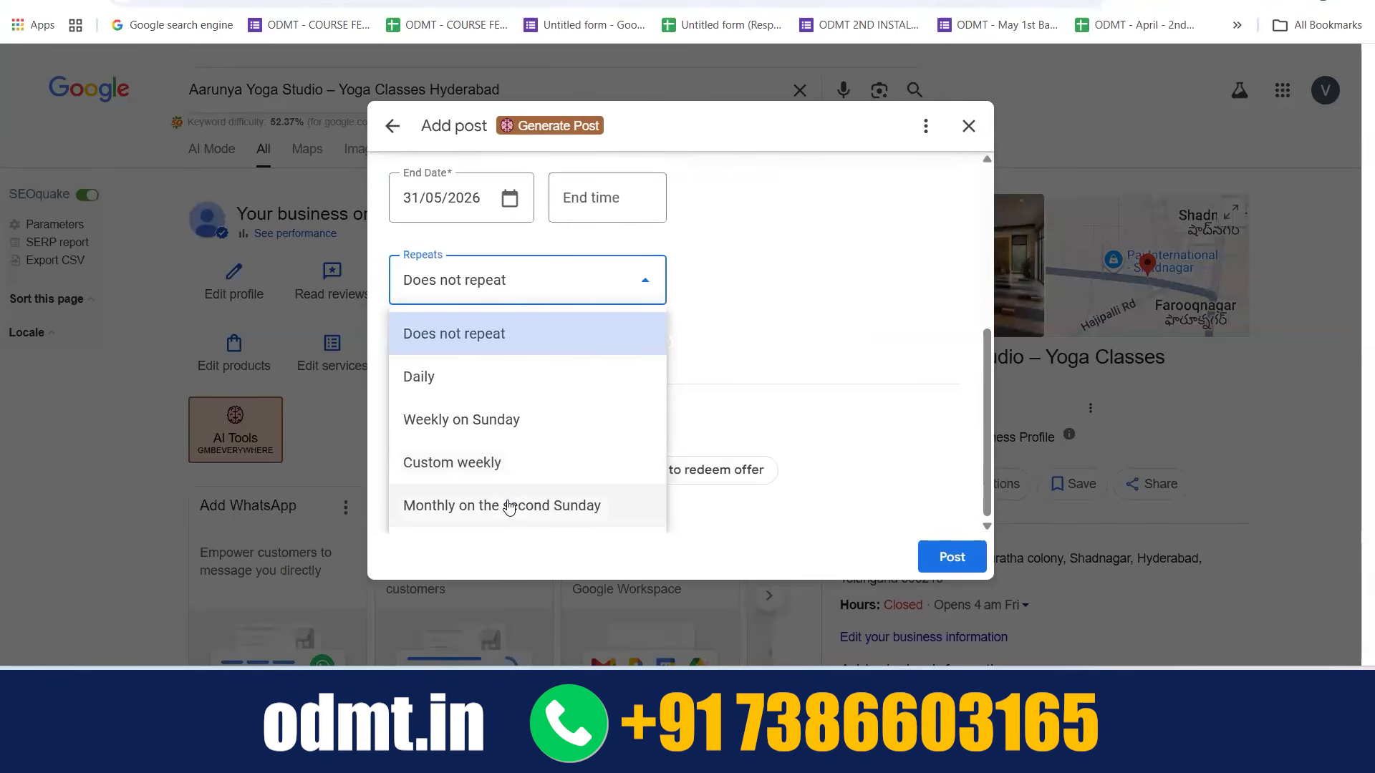
click(729, 374)
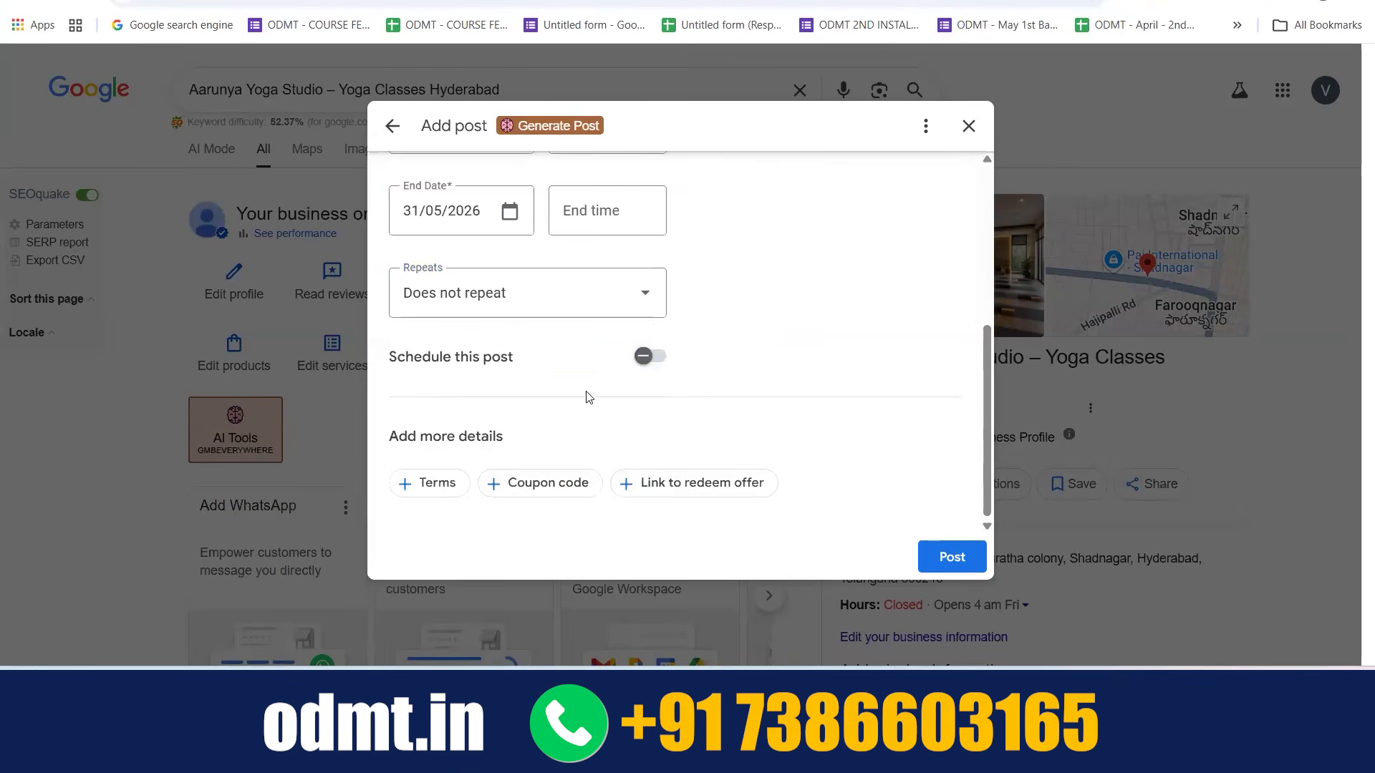
scroll(469, 313, up, 3)
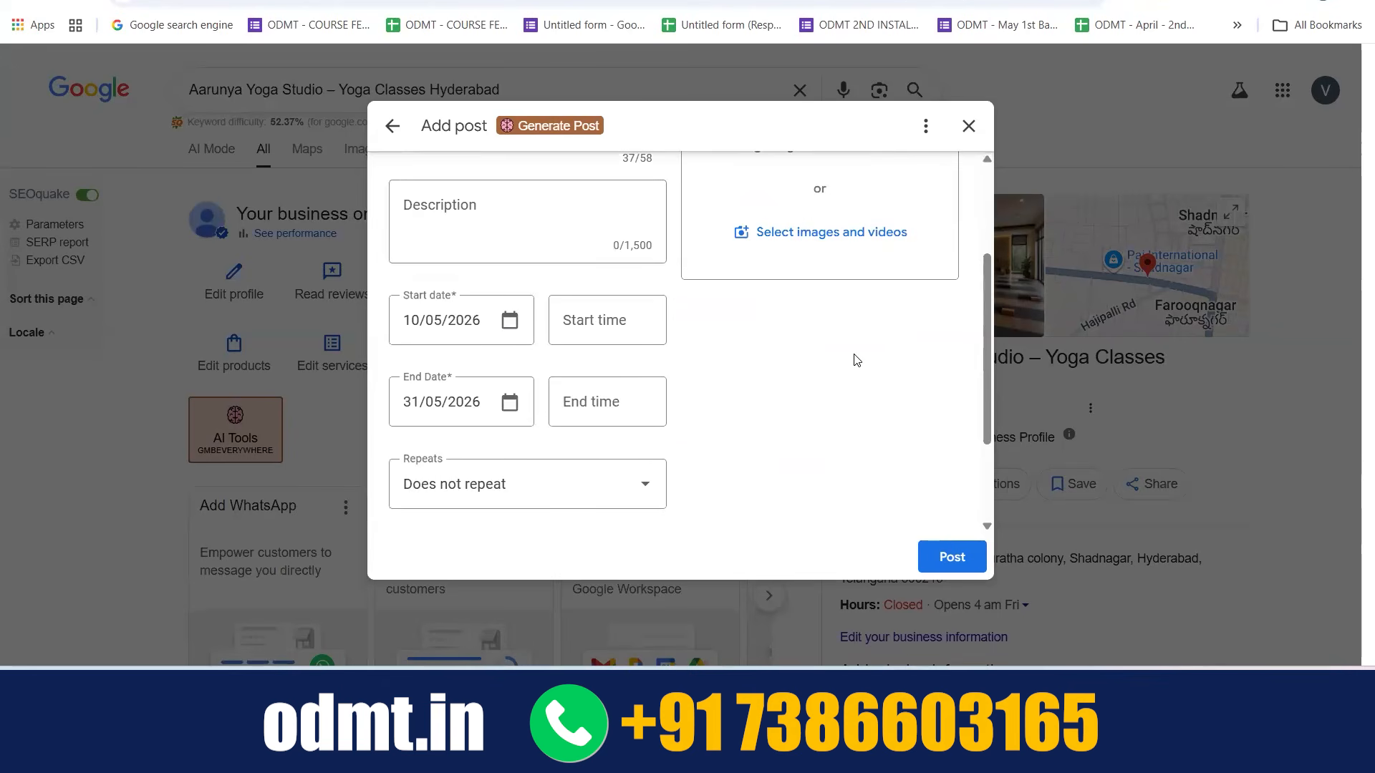
Try scheduling the offer post for publication on 09/05/2026
scroll(857, 360, down, 2)
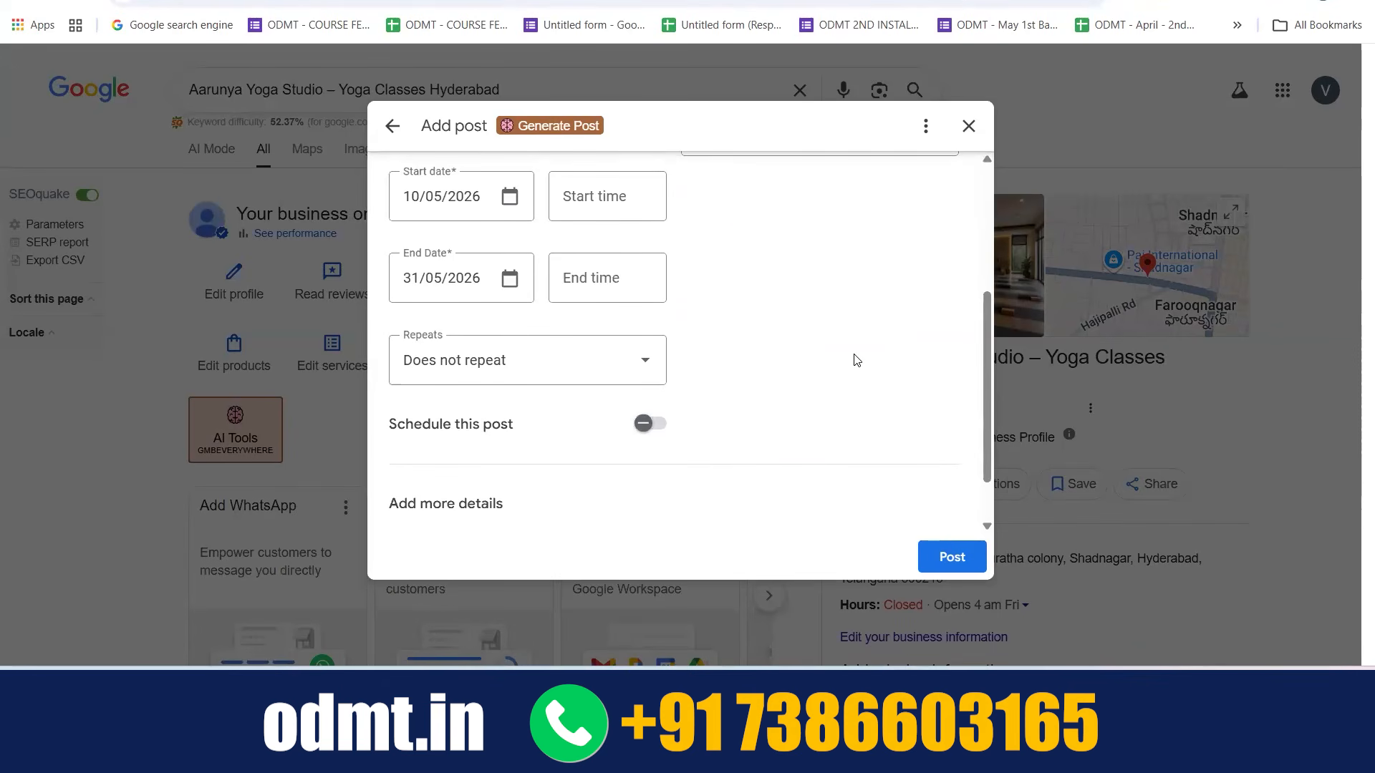
click(643, 424)
scroll(573, 415, down, 2)
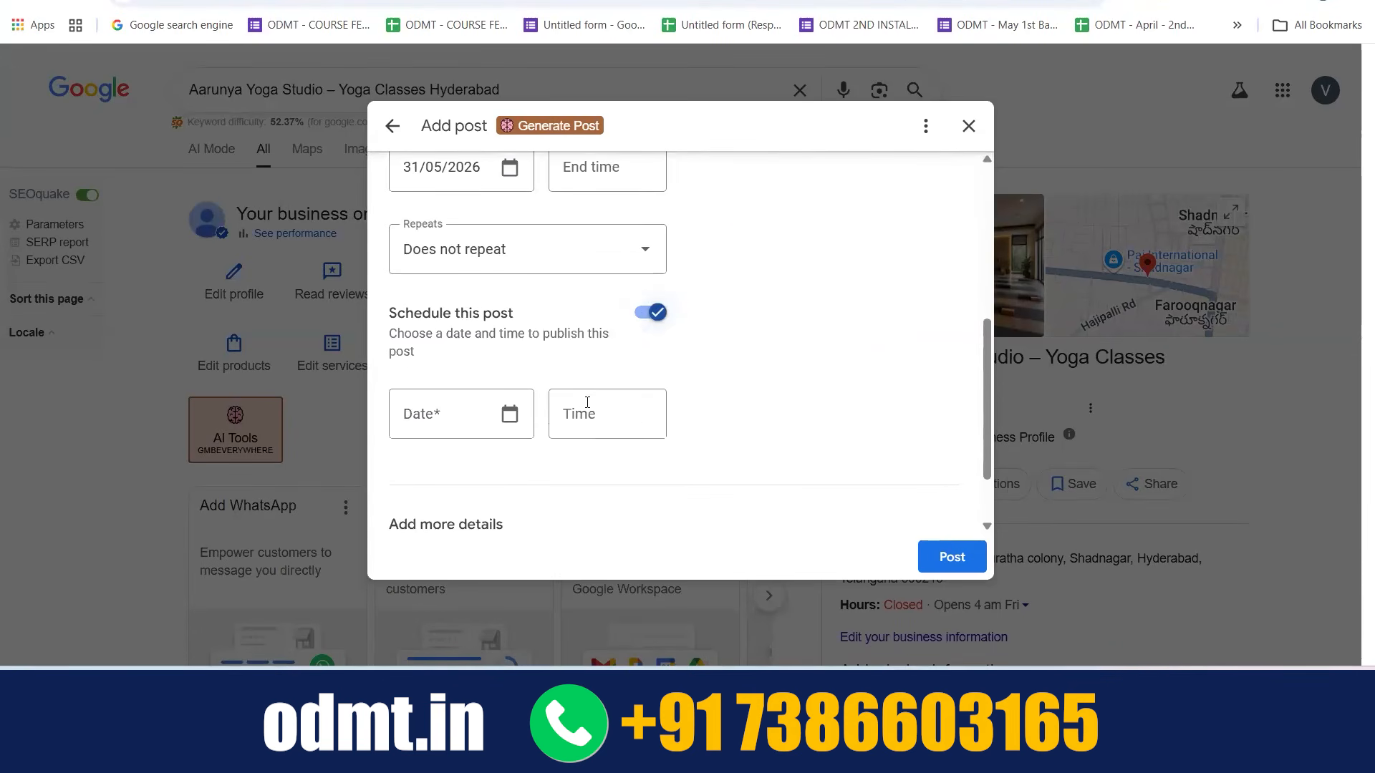
click(504, 415)
click(610, 196)
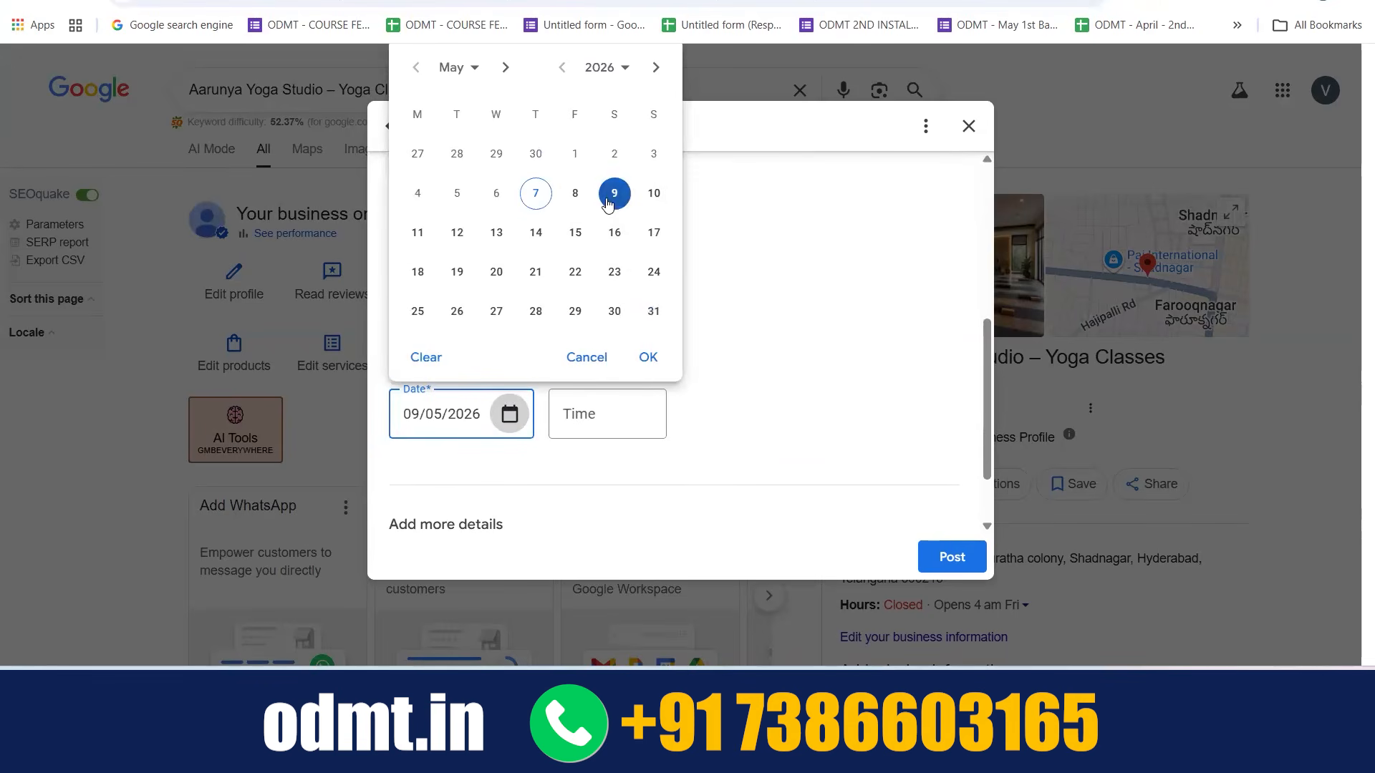
click(814, 383)
click(940, 562)
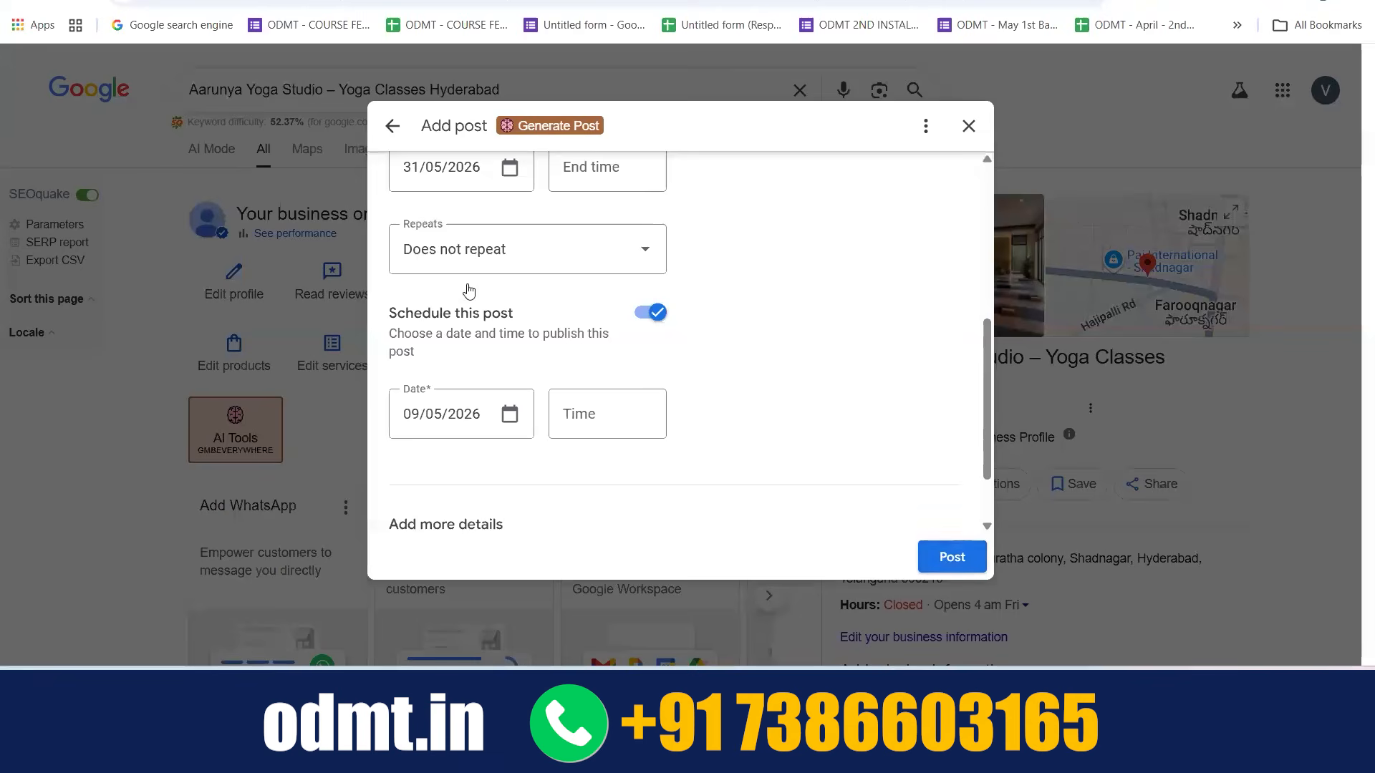
Try a publication time of 07:00 for the scheduled post and switch scheduling off again
scroll(472, 294, up, 5)
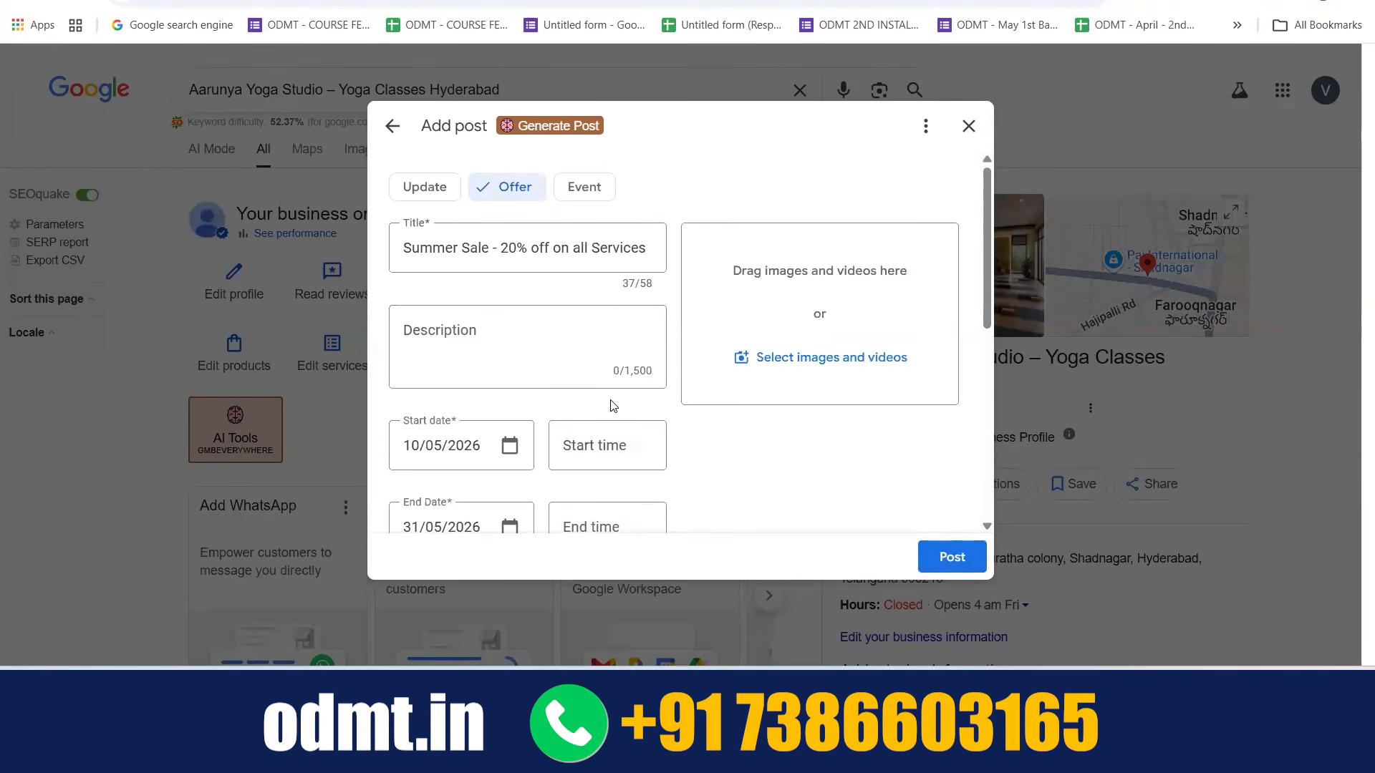
scroll(611, 401, down, 5)
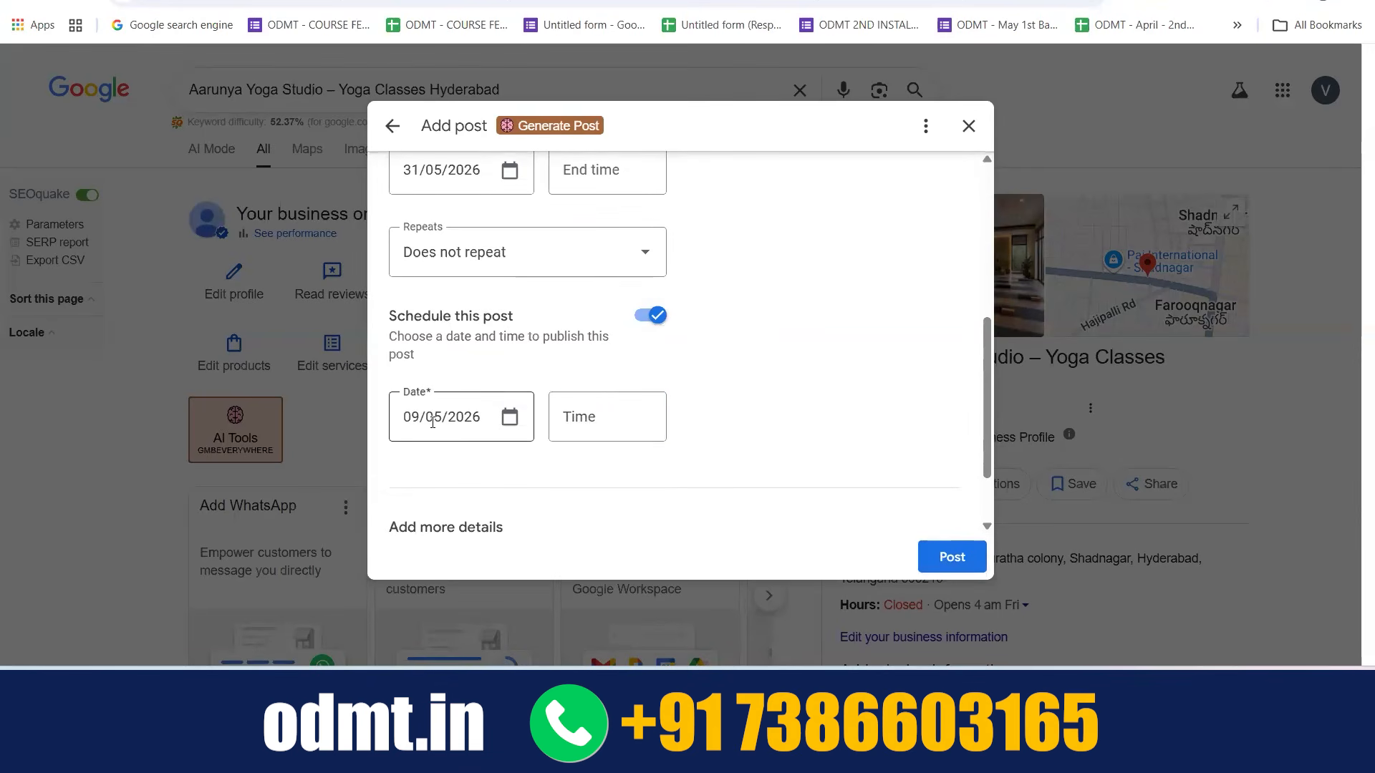
click(611, 408)
scroll(598, 268, down, 8)
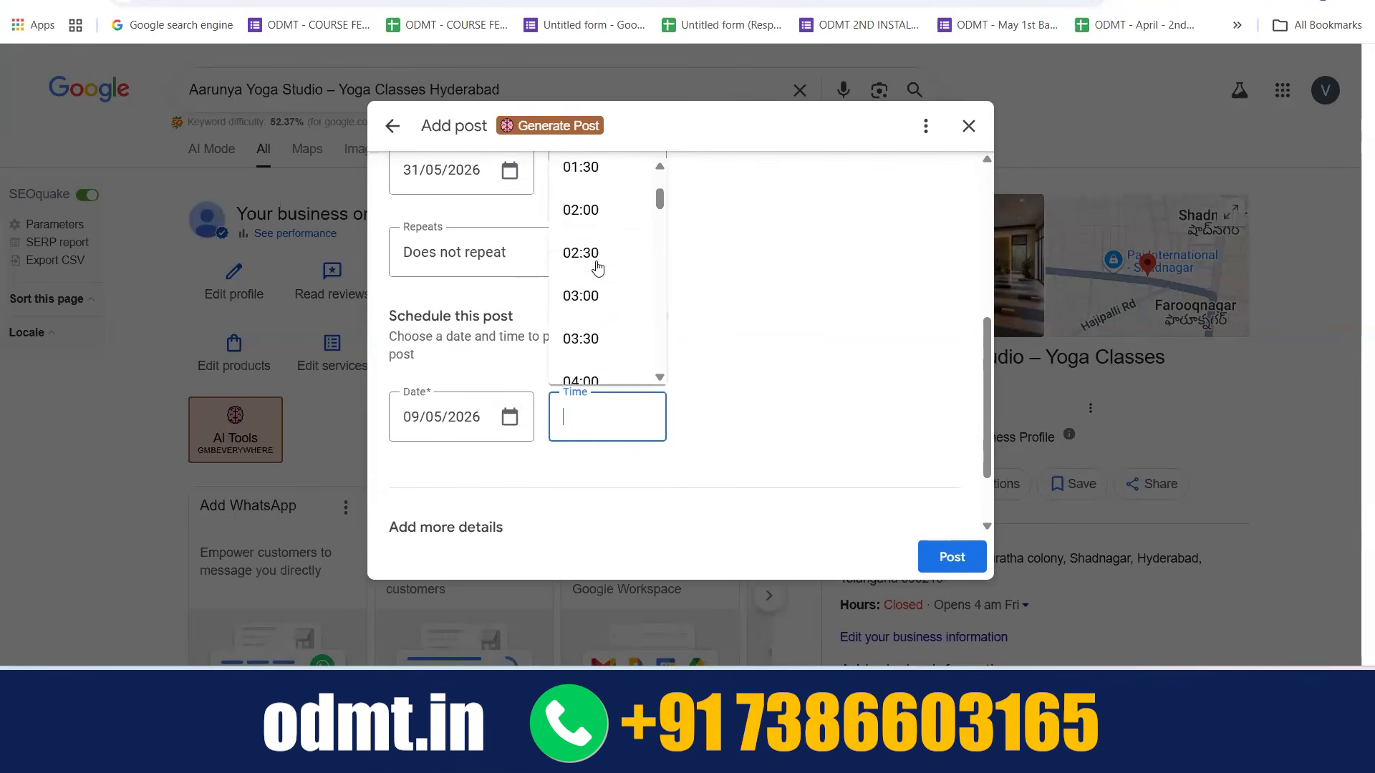
click(596, 246)
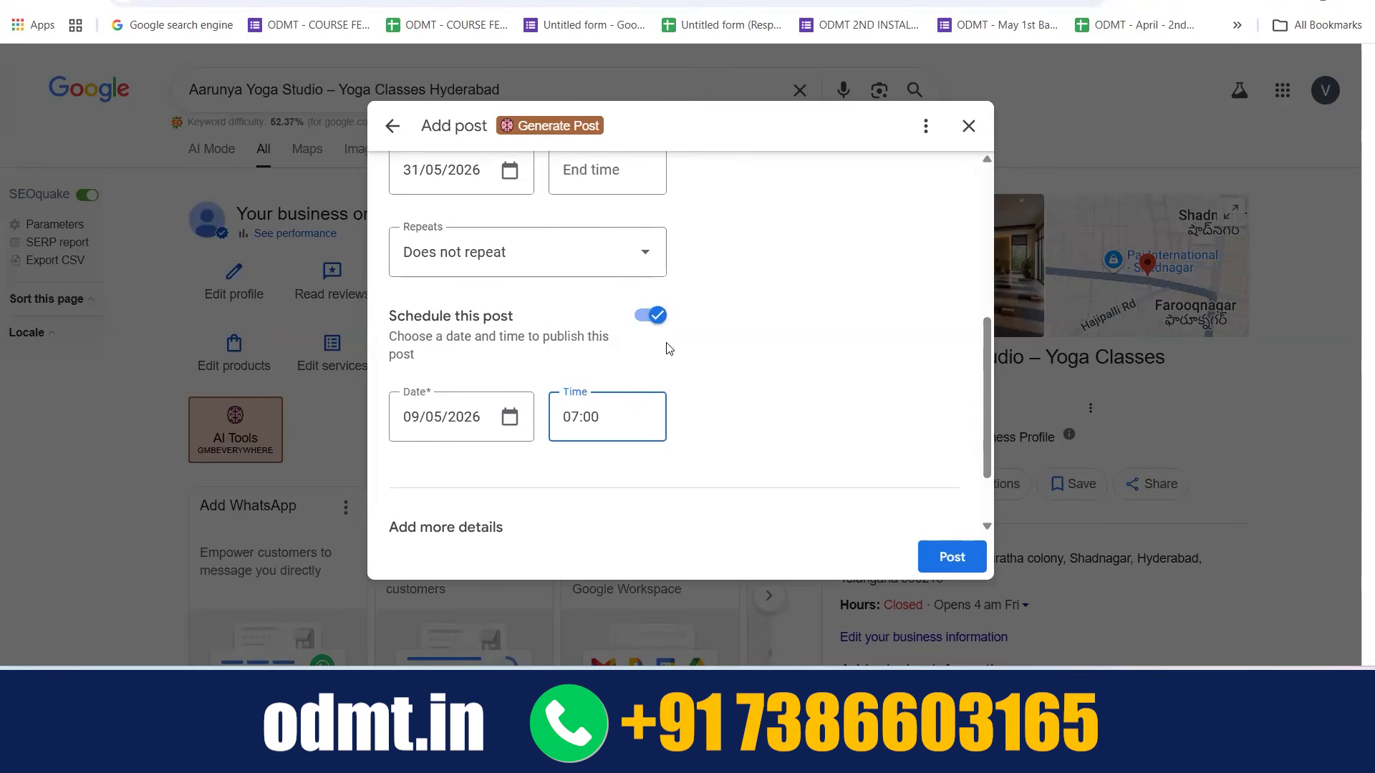
click(648, 324)
Review the offer form from the description and image area down to the additional details
scroll(757, 301, up, 4)
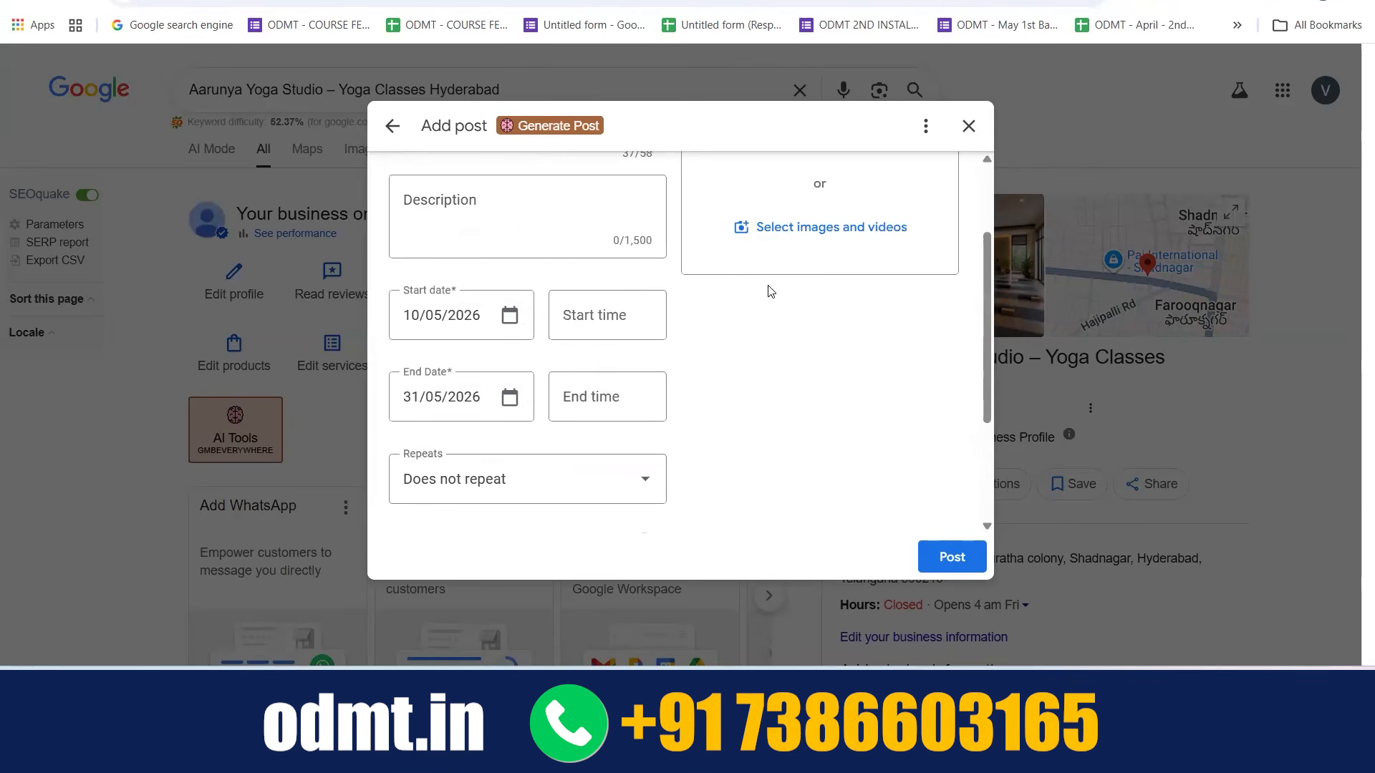
scroll(768, 291, up, 1)
click(449, 324)
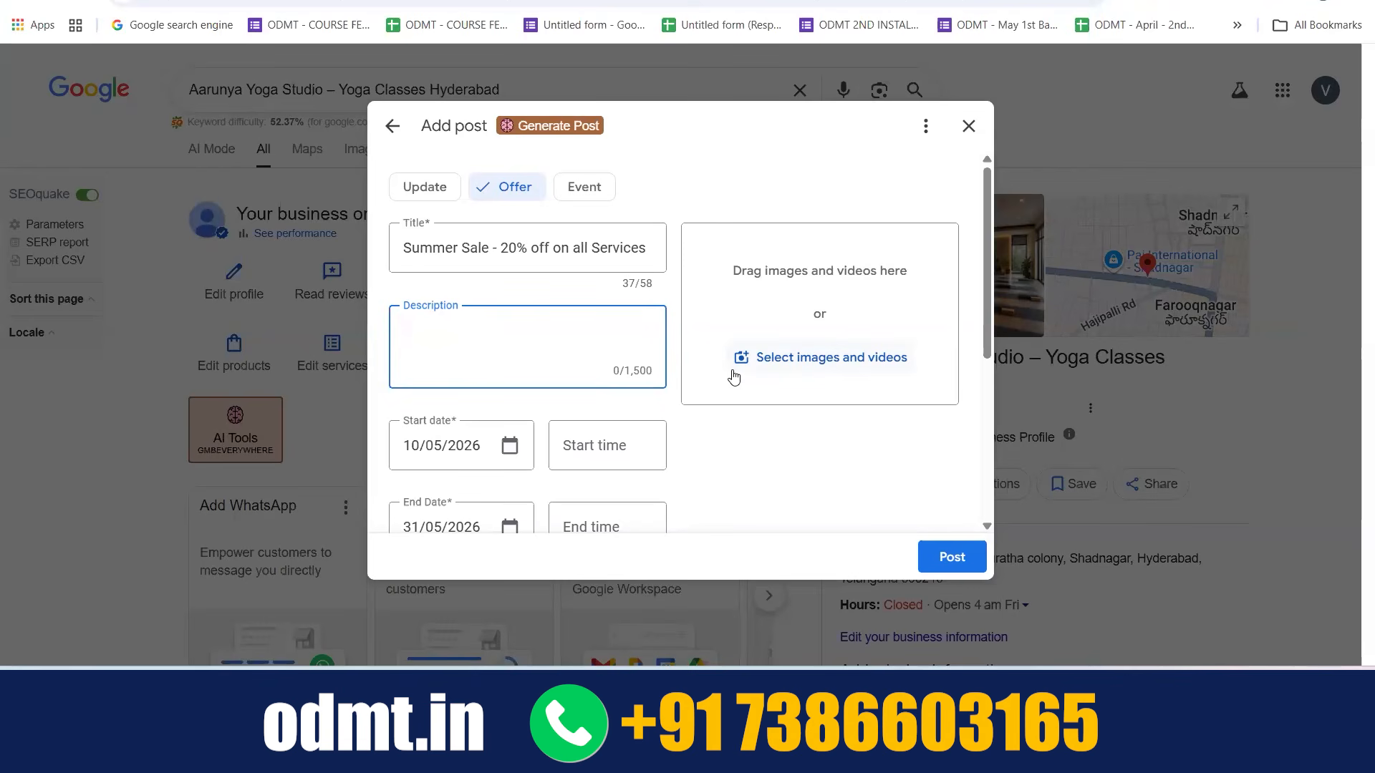
scroll(734, 377, down, 5)
scroll(734, 377, up, 5)
scroll(709, 415, down, 4)
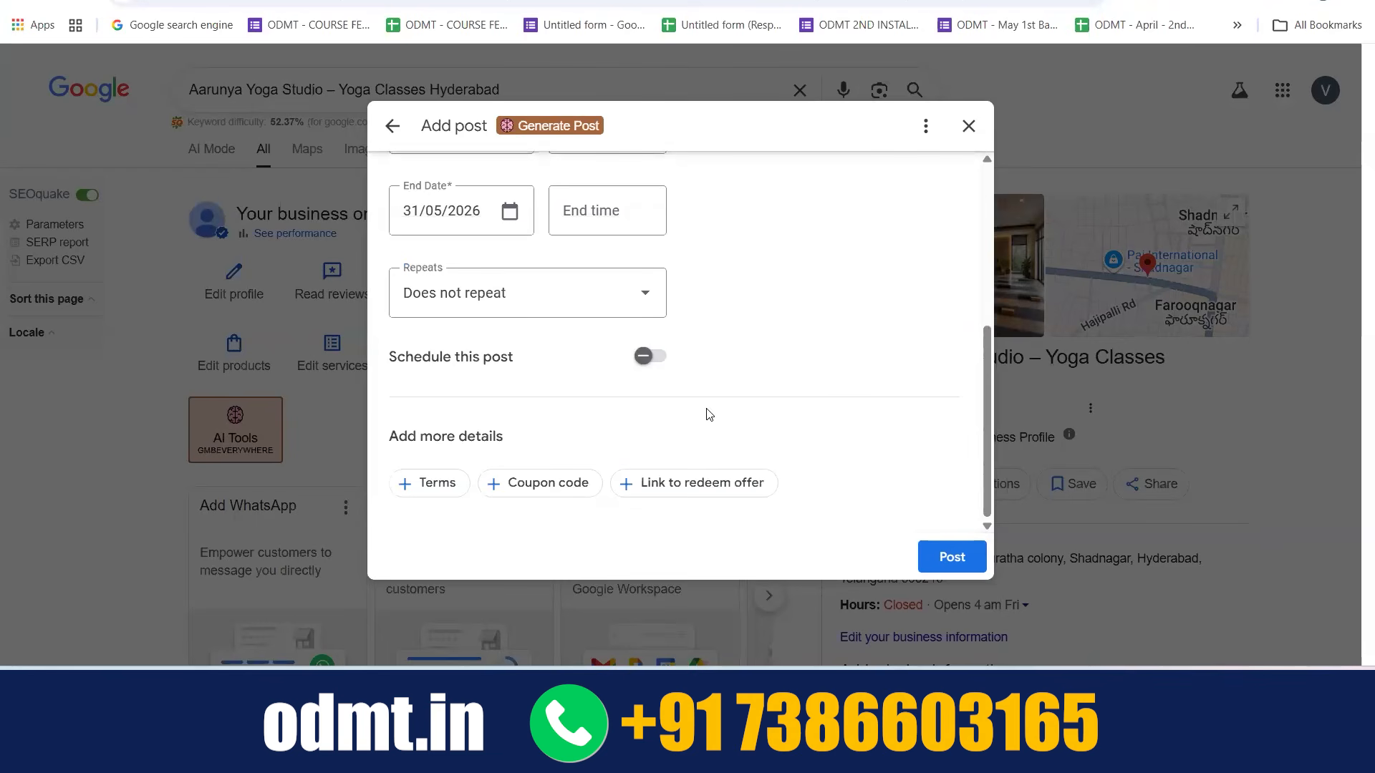
Try adding a terms field to the offer's additional details
click(438, 483)
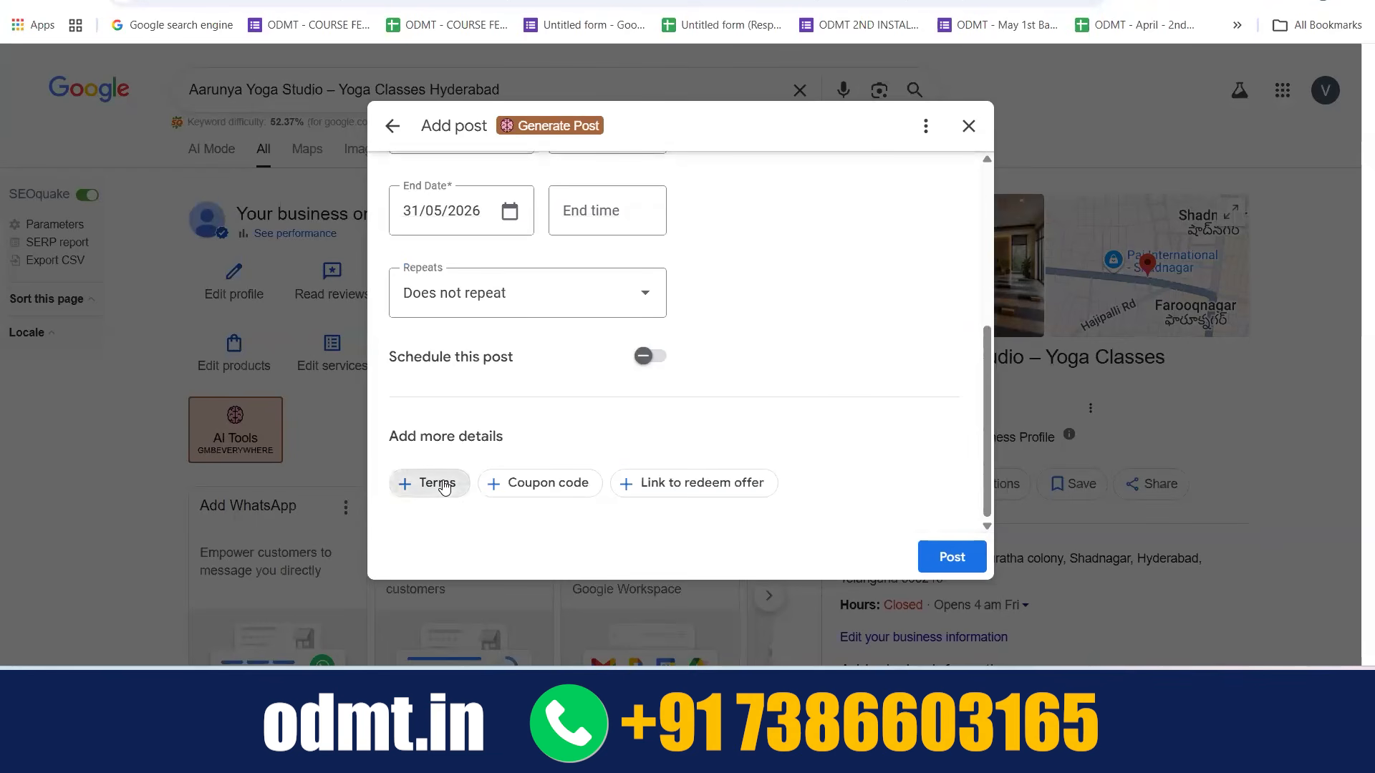
scroll(694, 396, down, 1)
click(501, 464)
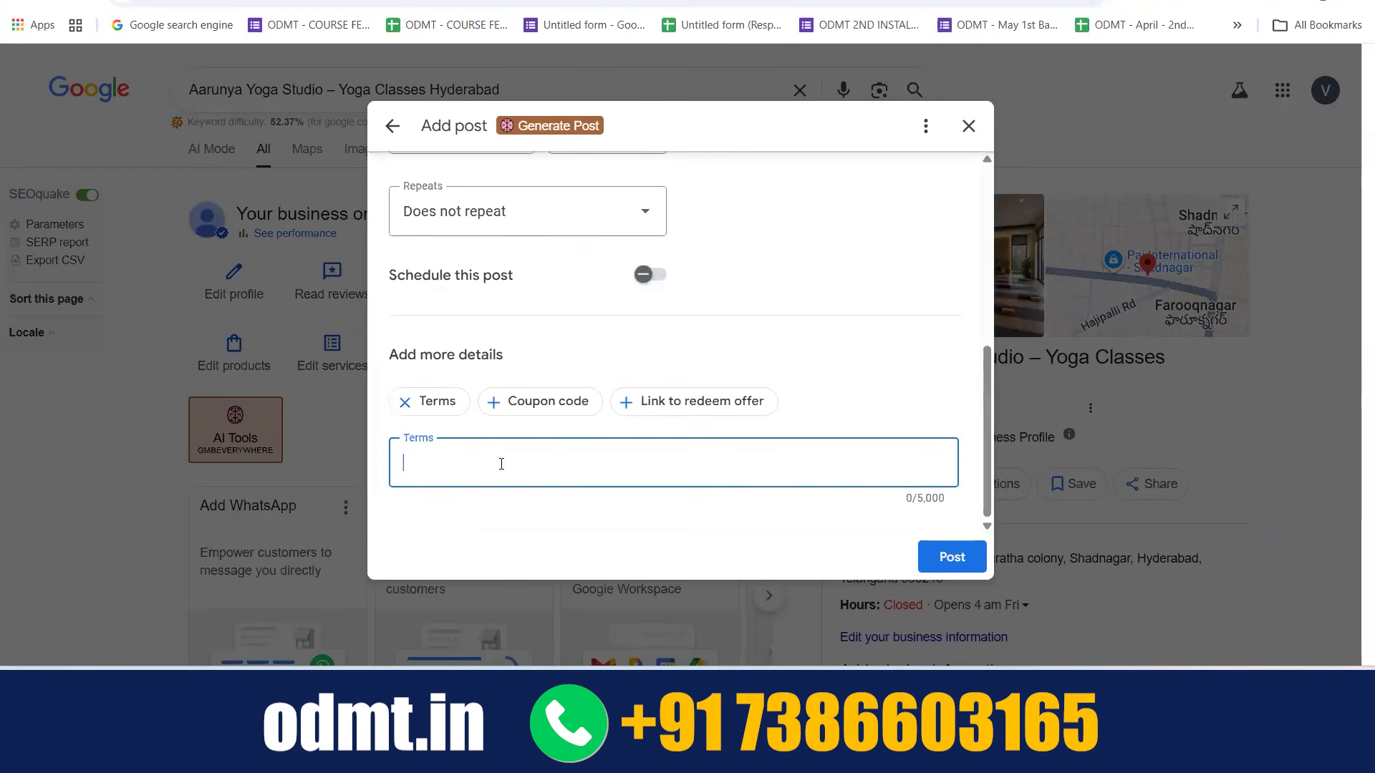
Try adding the coupon code BIGSALE to the offer post
click(537, 403)
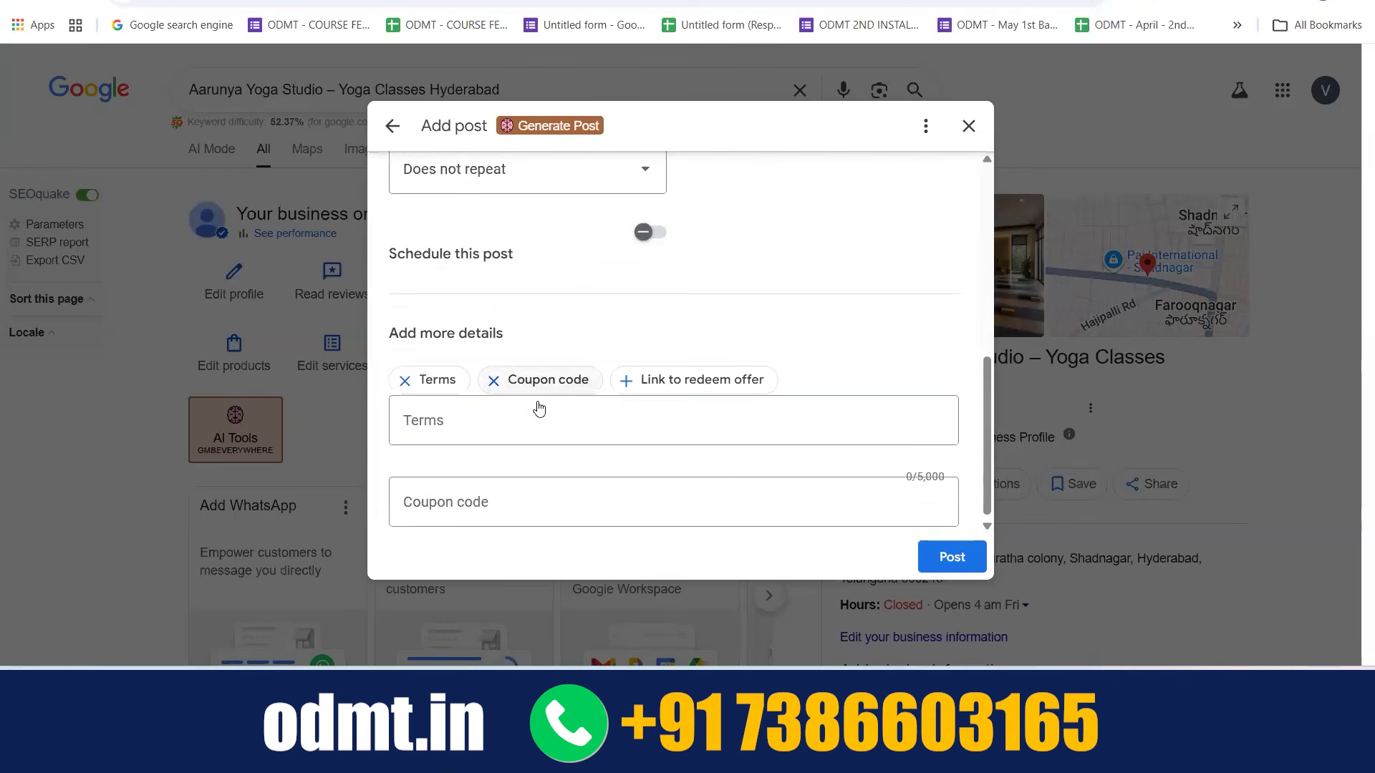
click(438, 403)
click(458, 481)
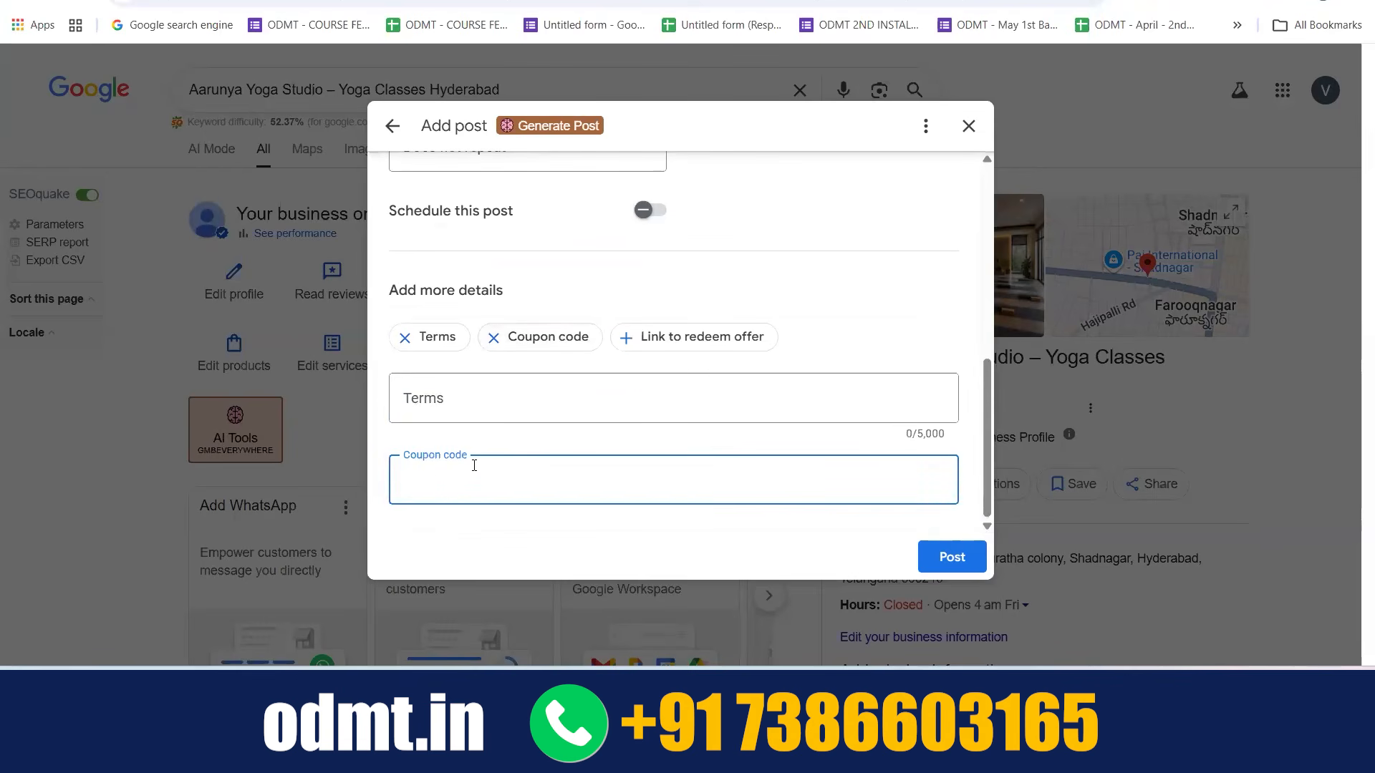
text(BIGSALE)
drag(469, 480, 398, 484)
Review the offer form from the title down and remove the empty terms field
scroll(476, 301, up, 10)
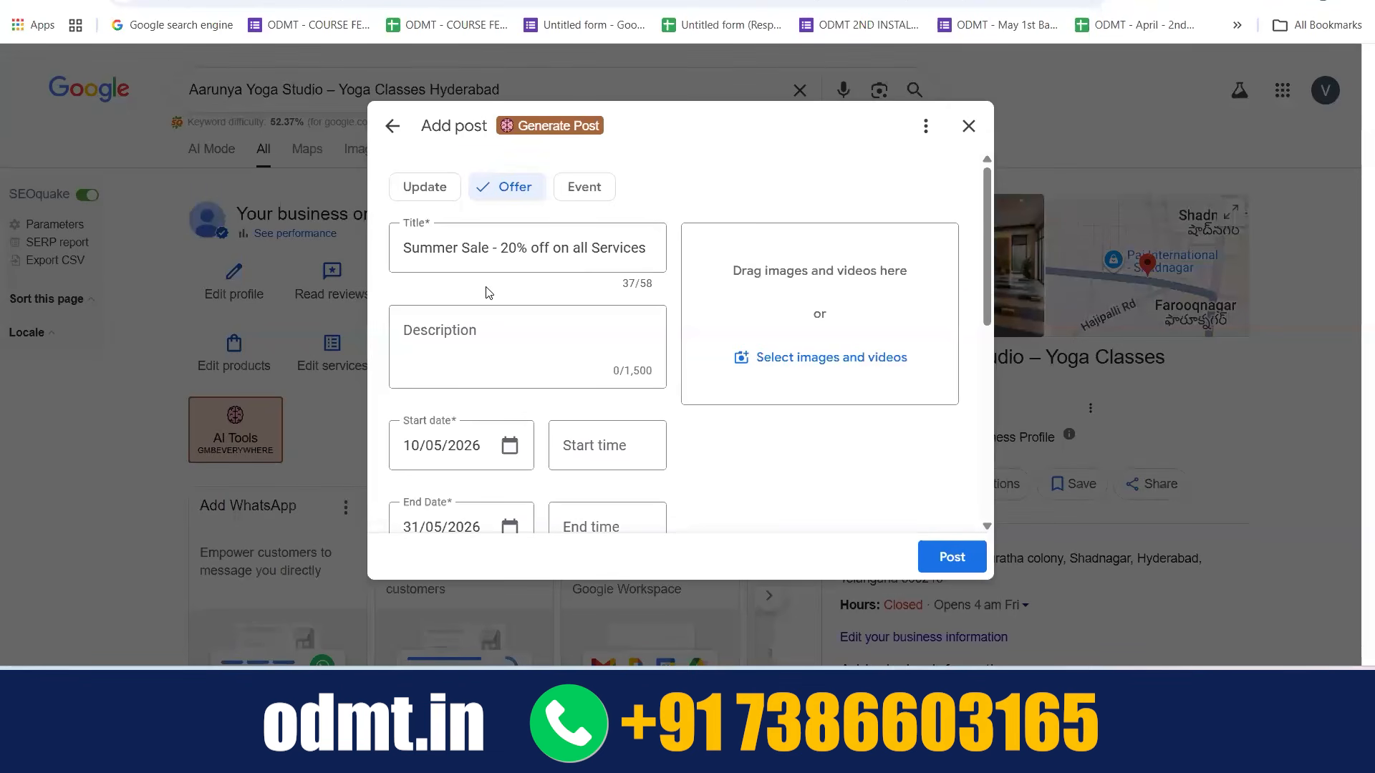
scroll(486, 292, down, 10)
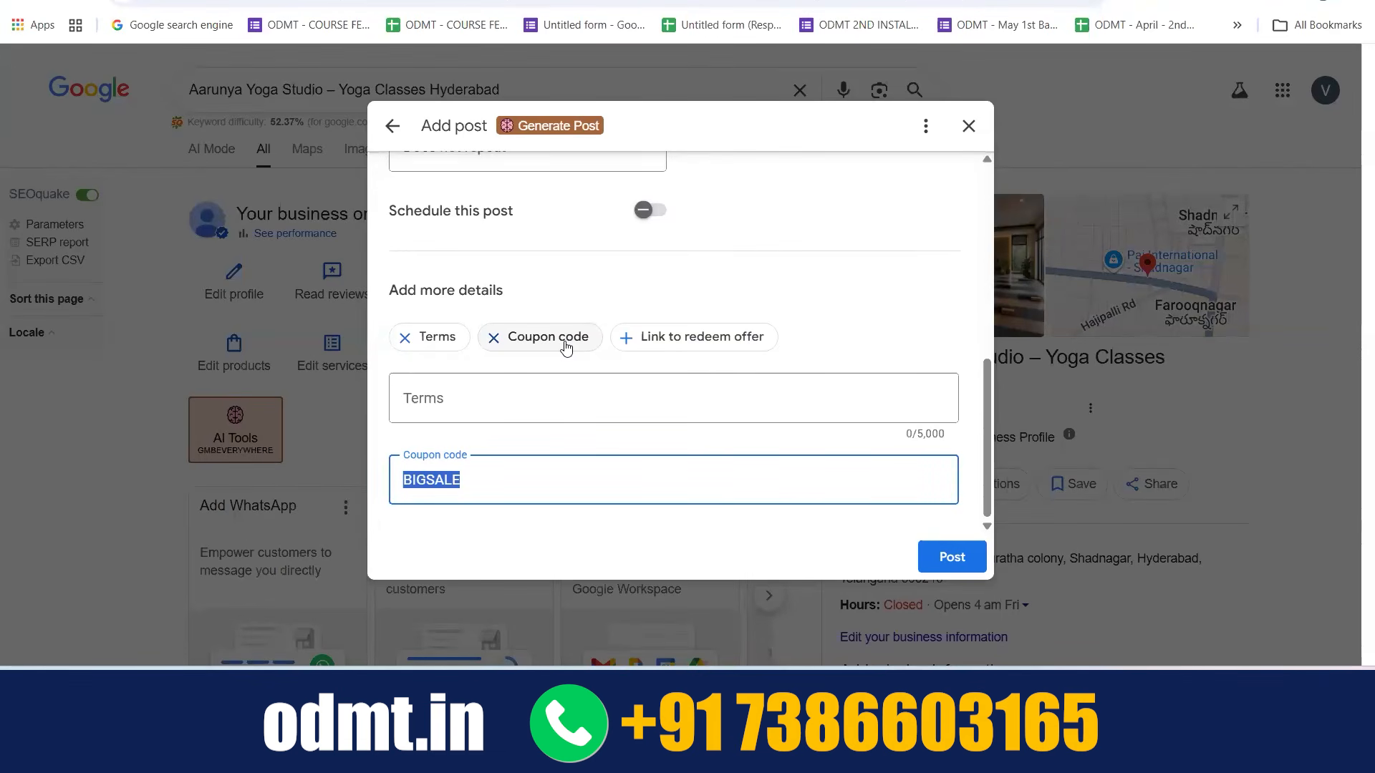
click(409, 337)
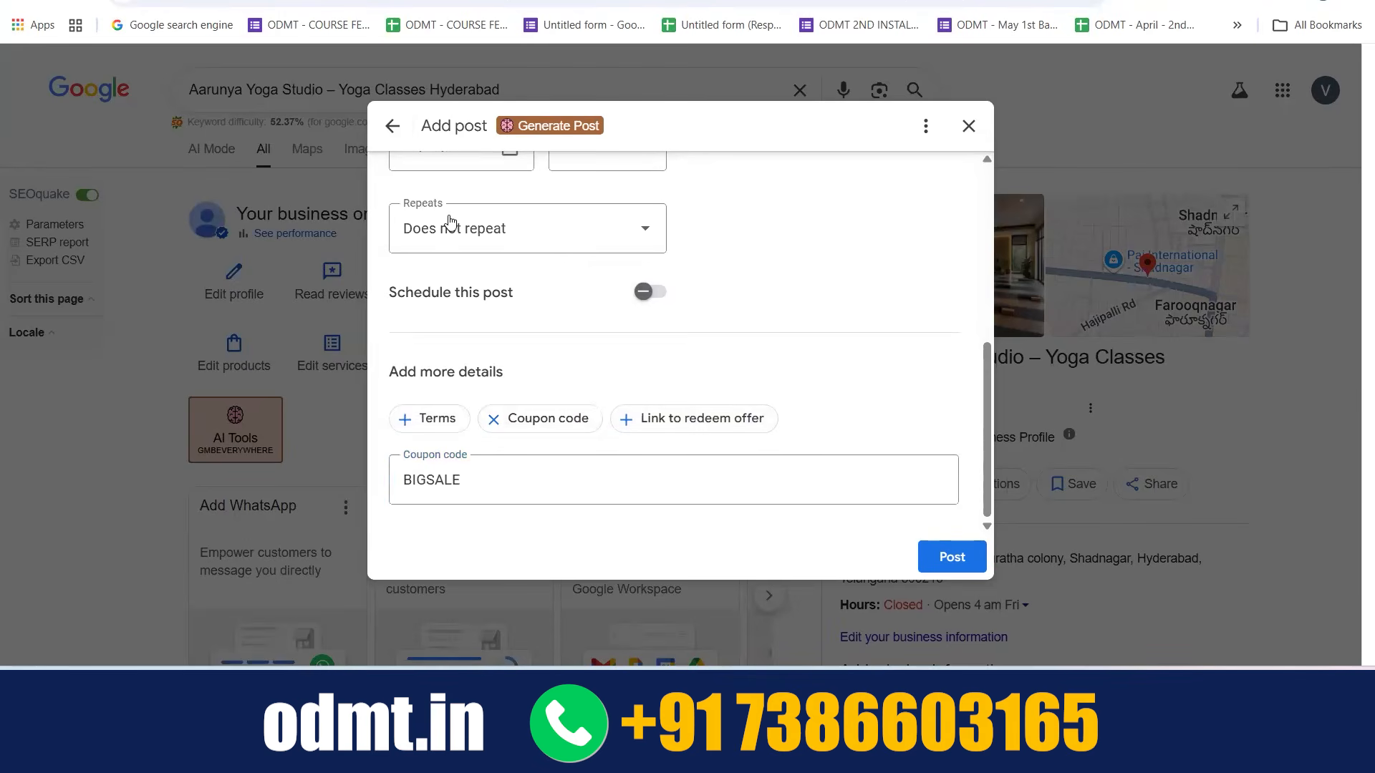
Discard the unpublished offer post and return to the business profile overview
click(395, 129)
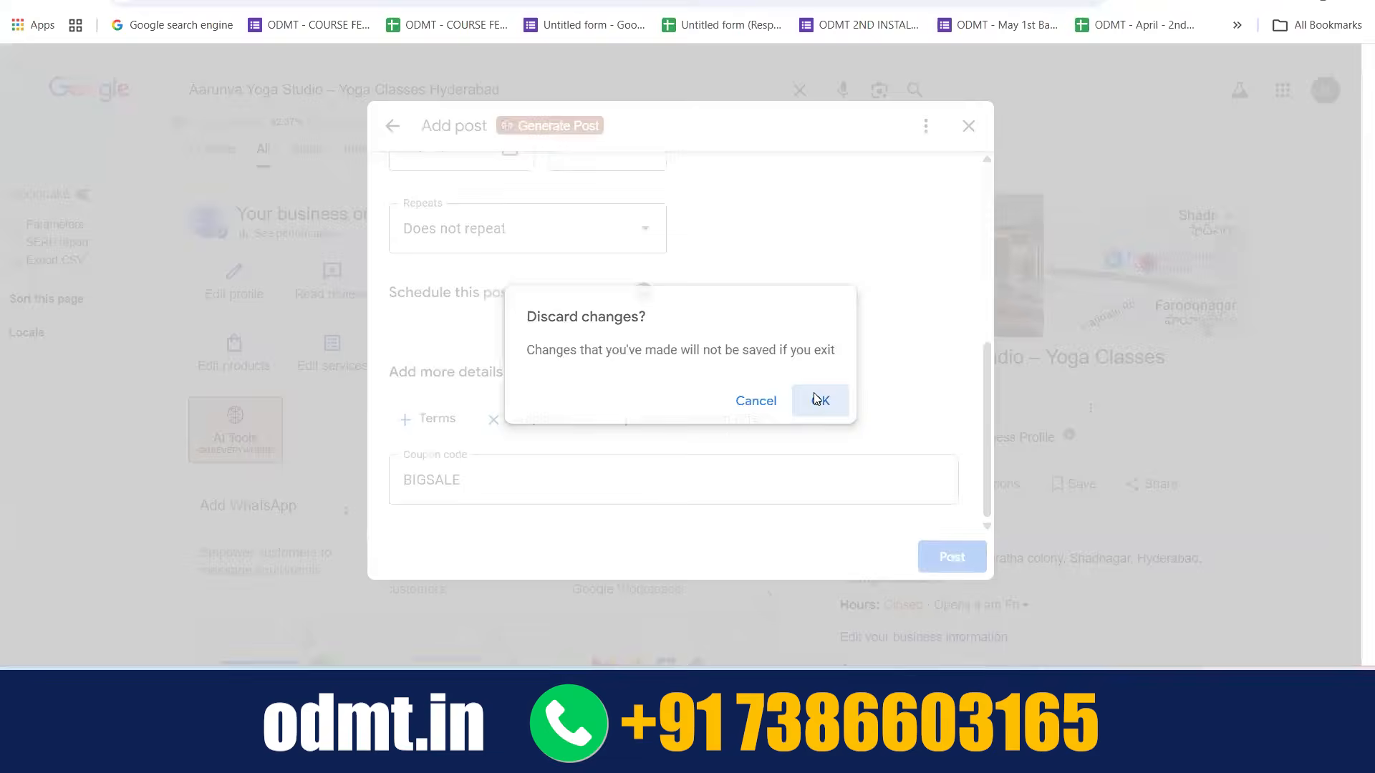
click(815, 399)
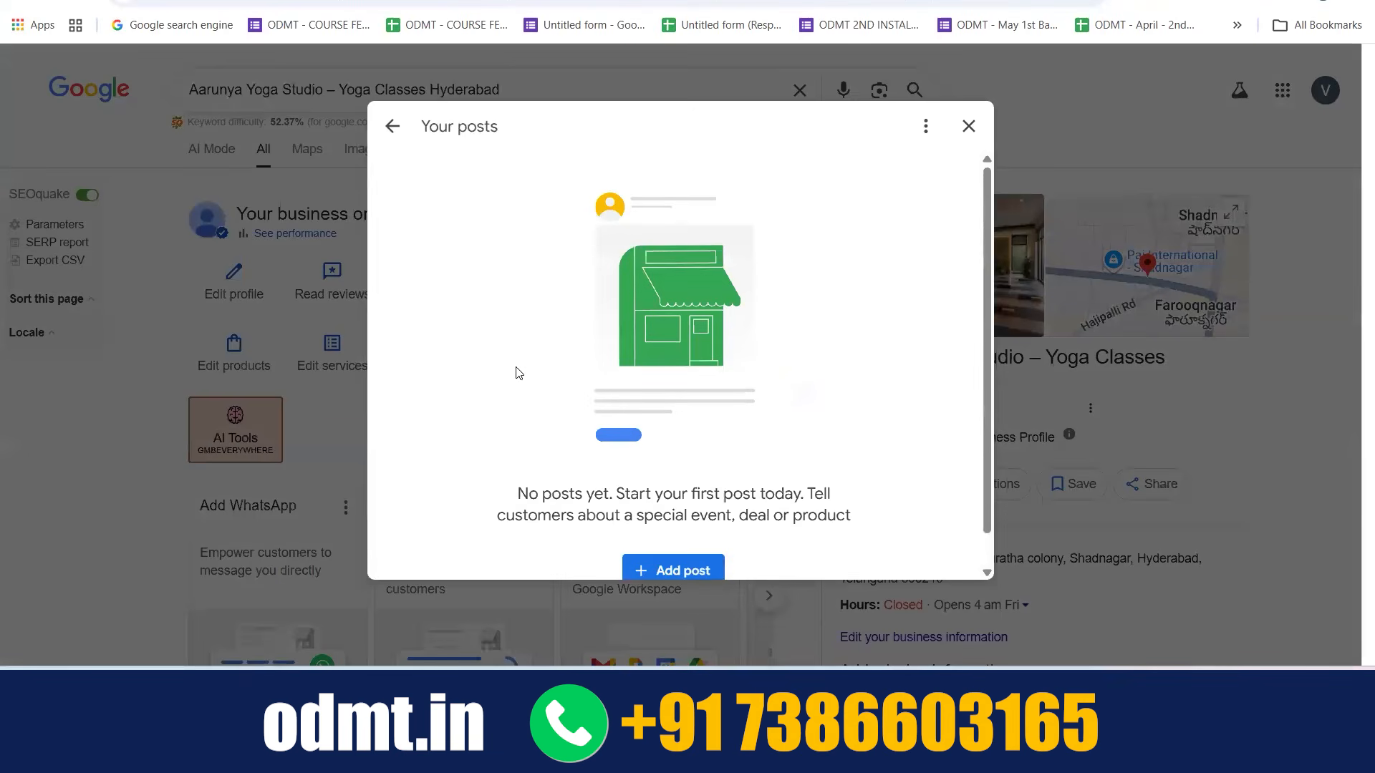
click(969, 127)
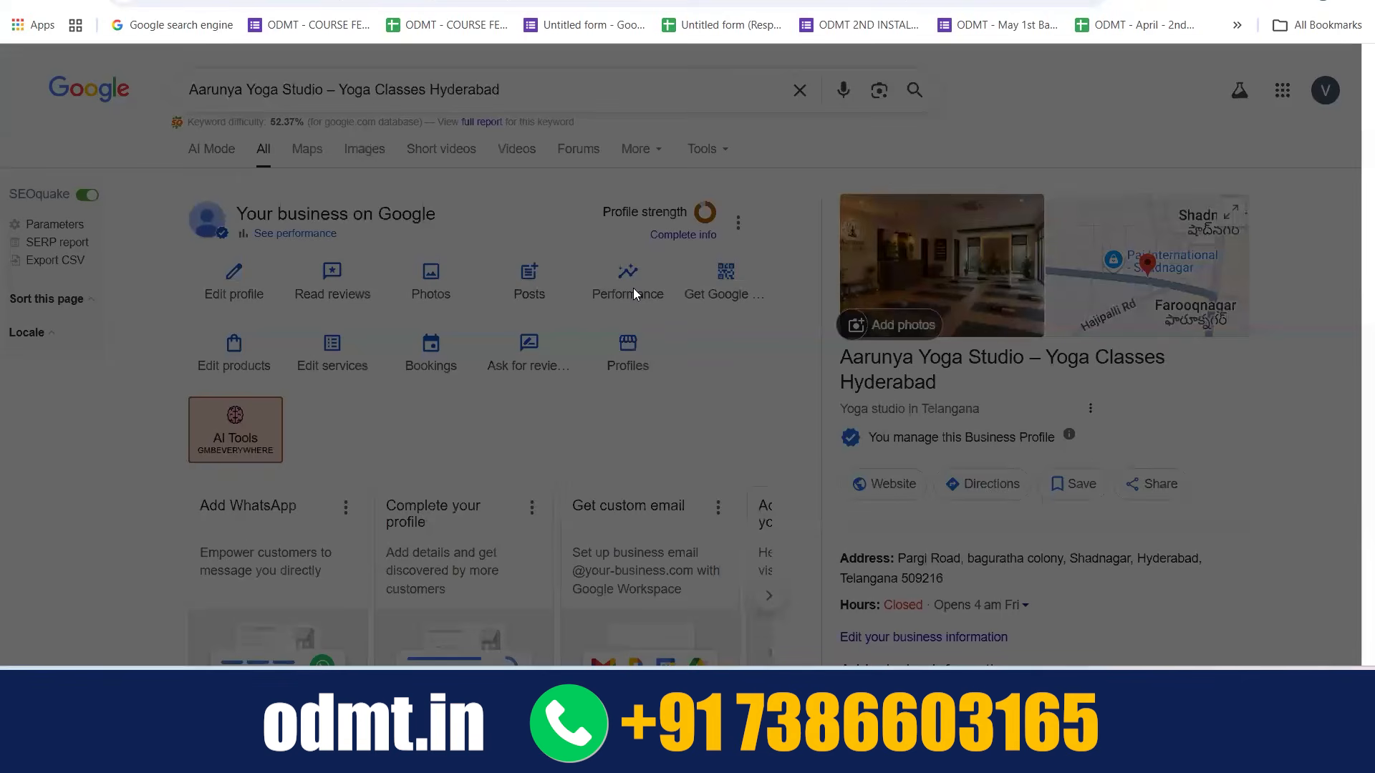
Examine the profile's performance overview and its calls, chat clicks, bookings, directions and website clicks reports
click(633, 289)
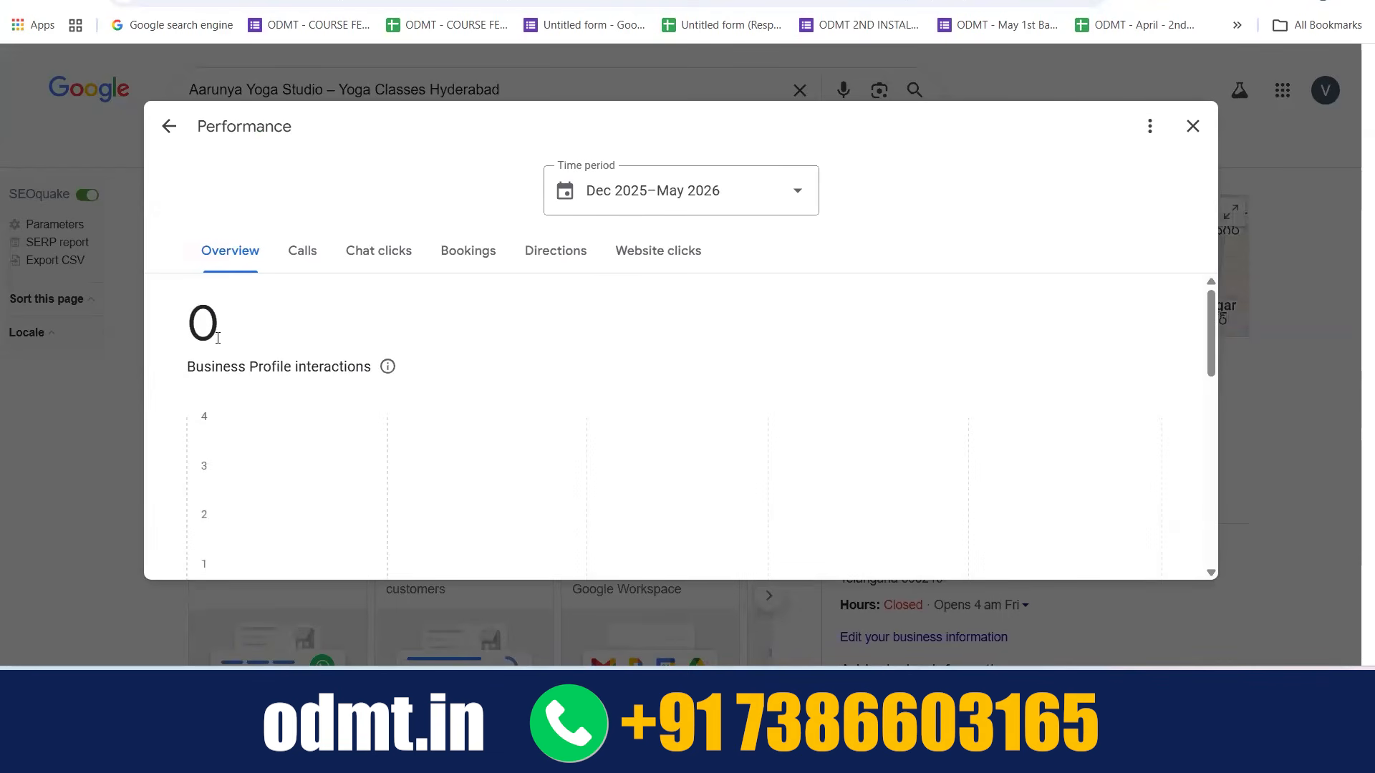
click(305, 255)
click(379, 257)
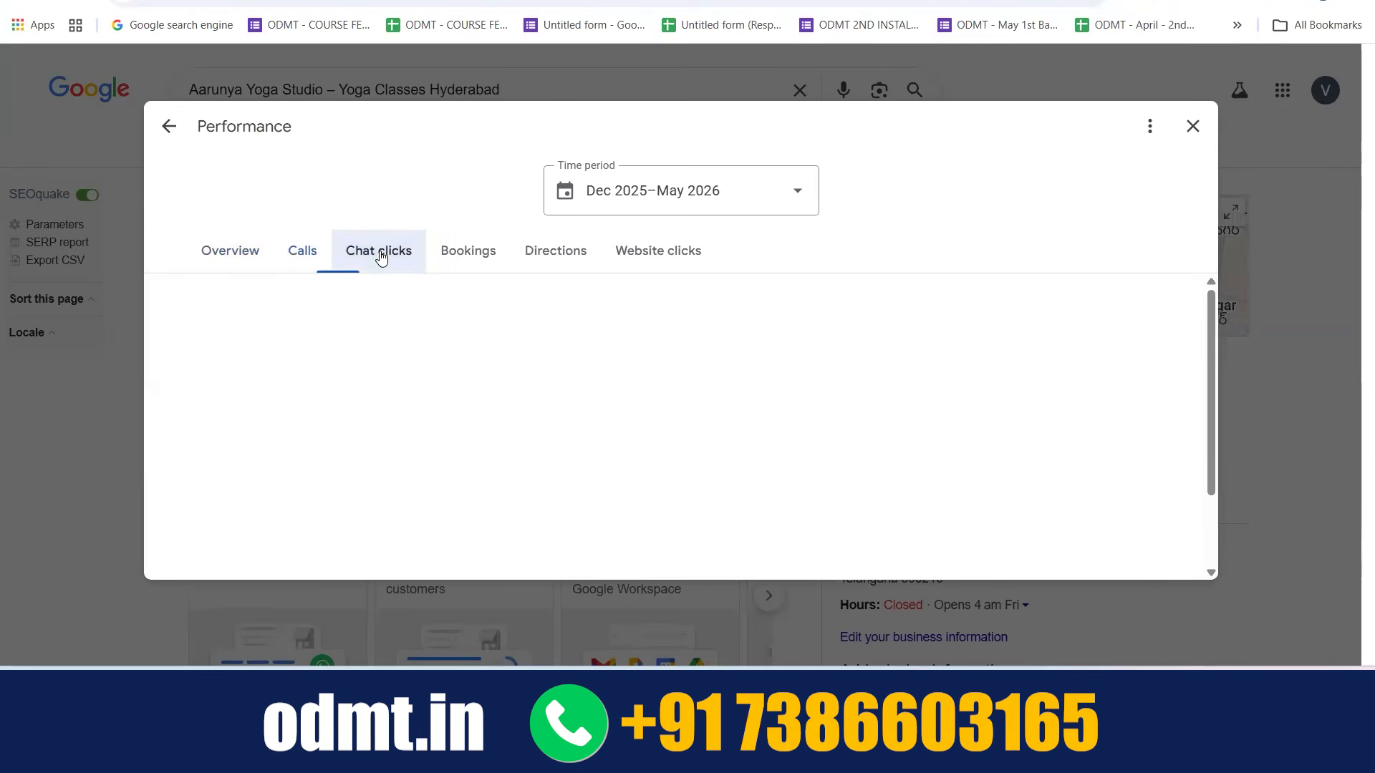
click(471, 262)
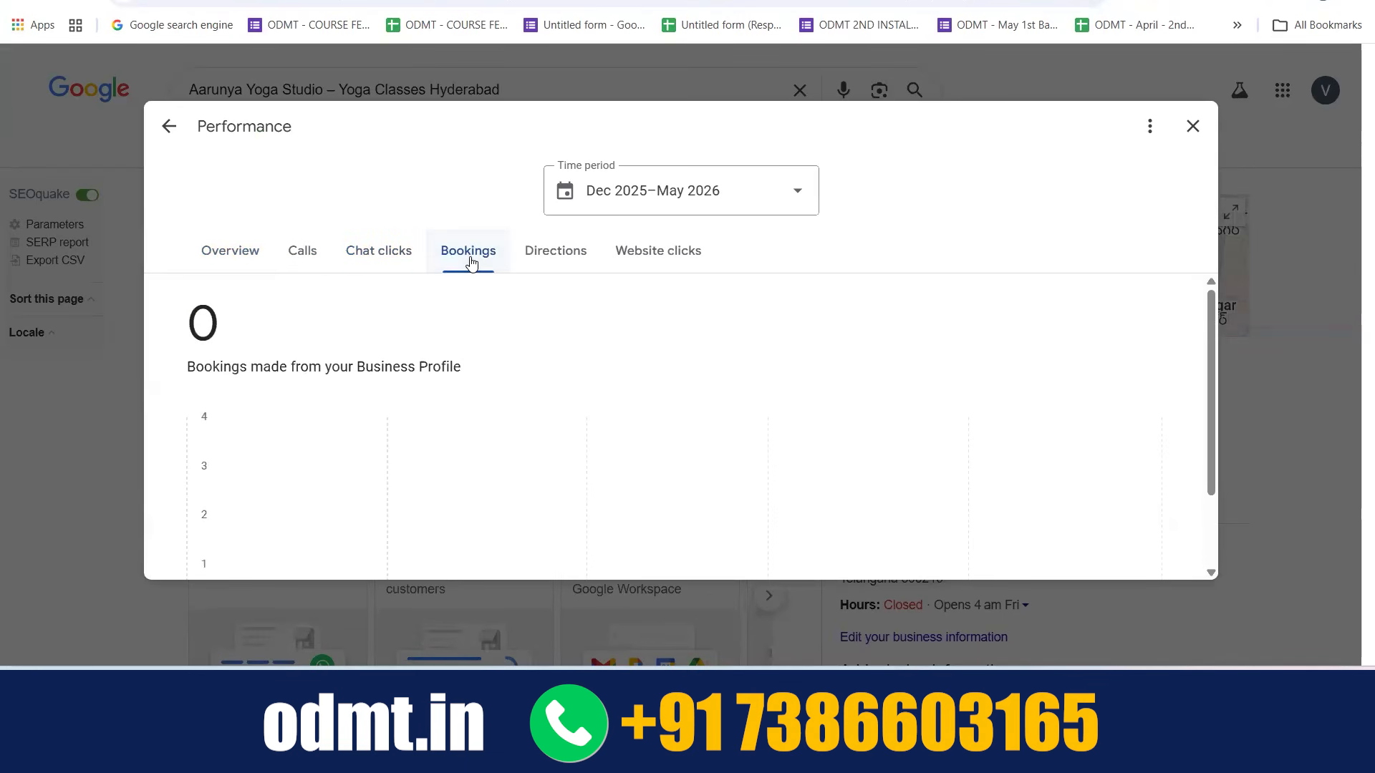
click(548, 256)
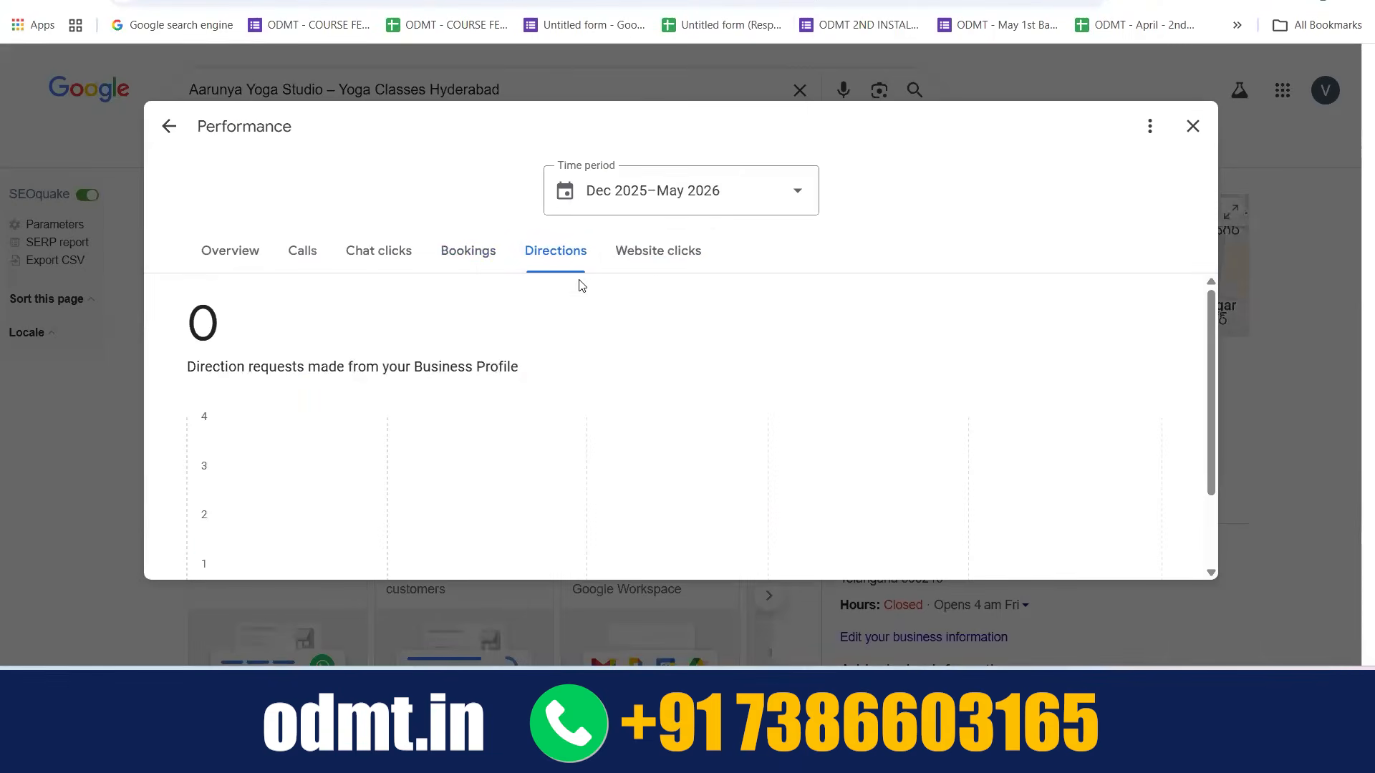
click(650, 264)
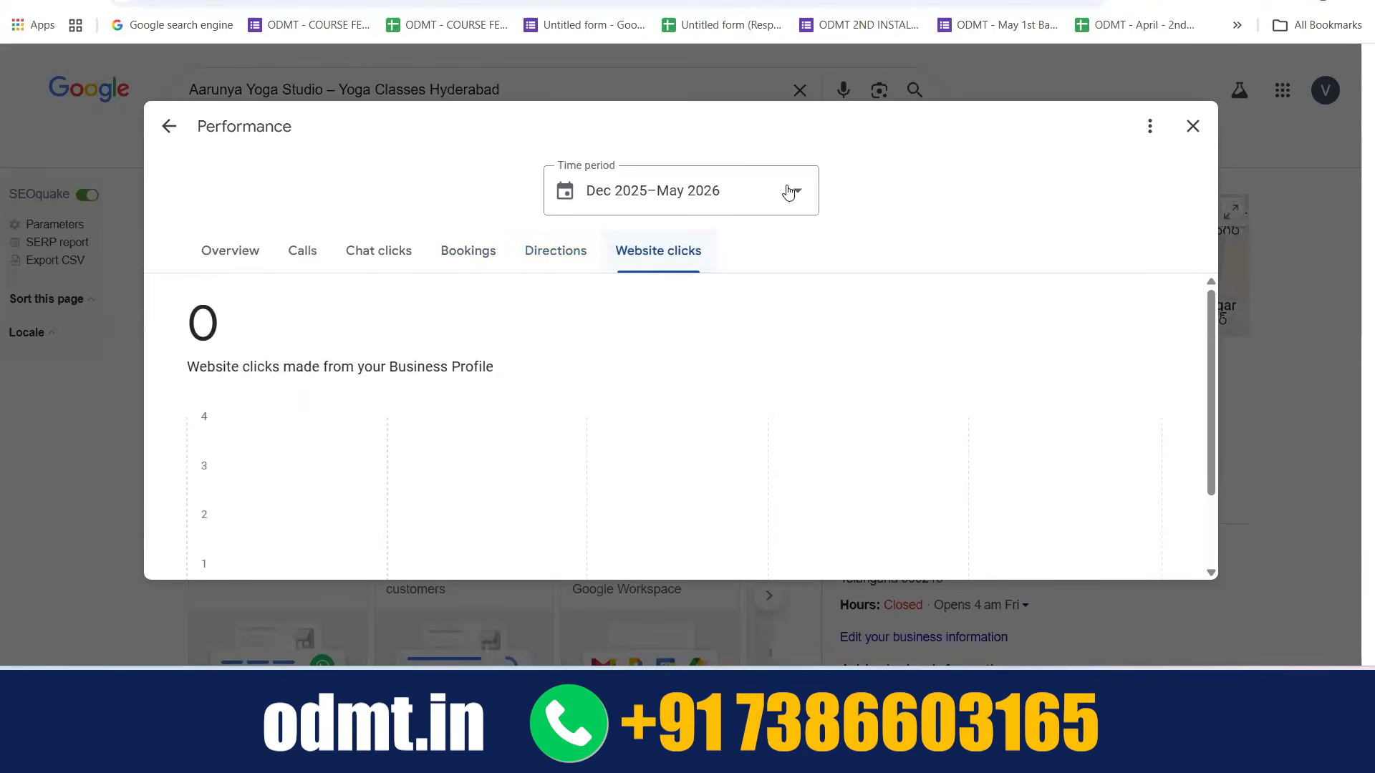
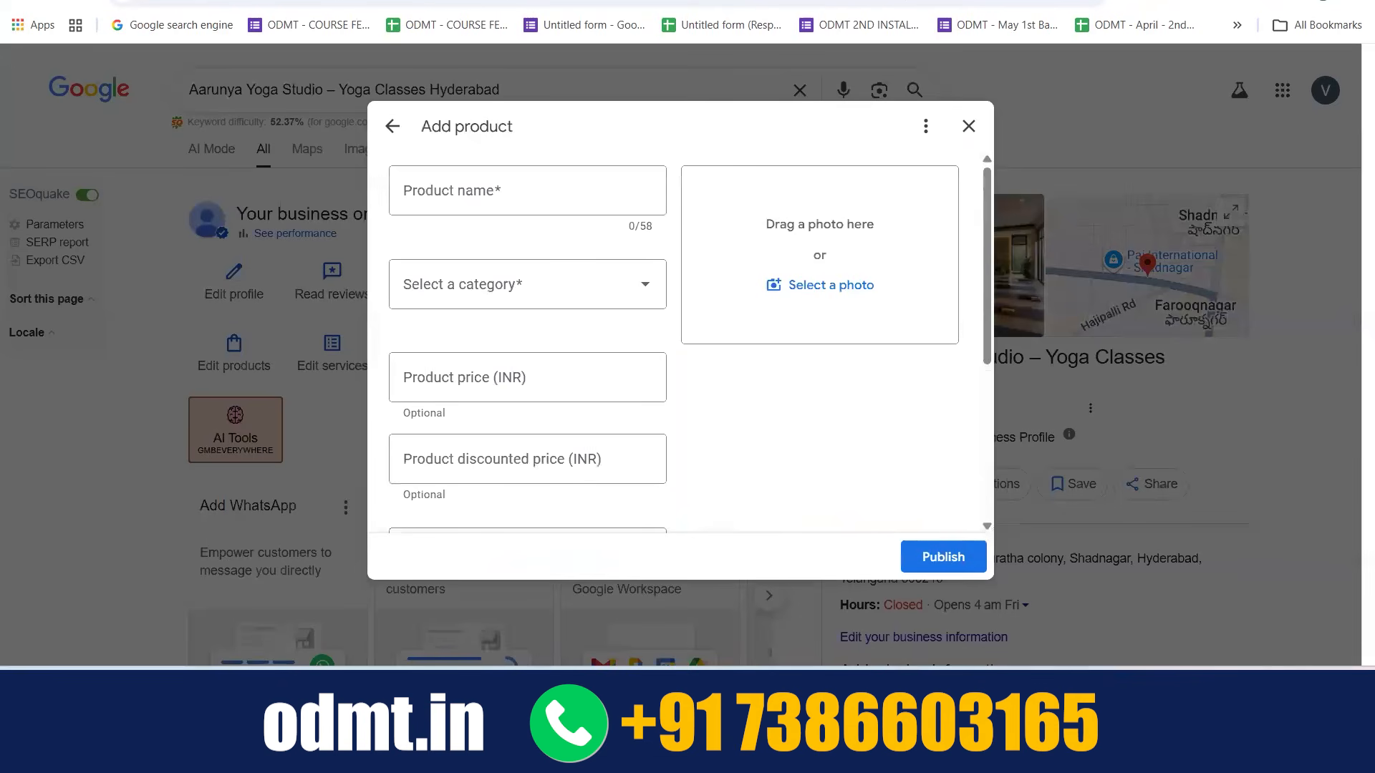
Name the new product Yoga Mat and choose to create a new category for it
click(464, 189)
text(Yoga Mat)
click(553, 290)
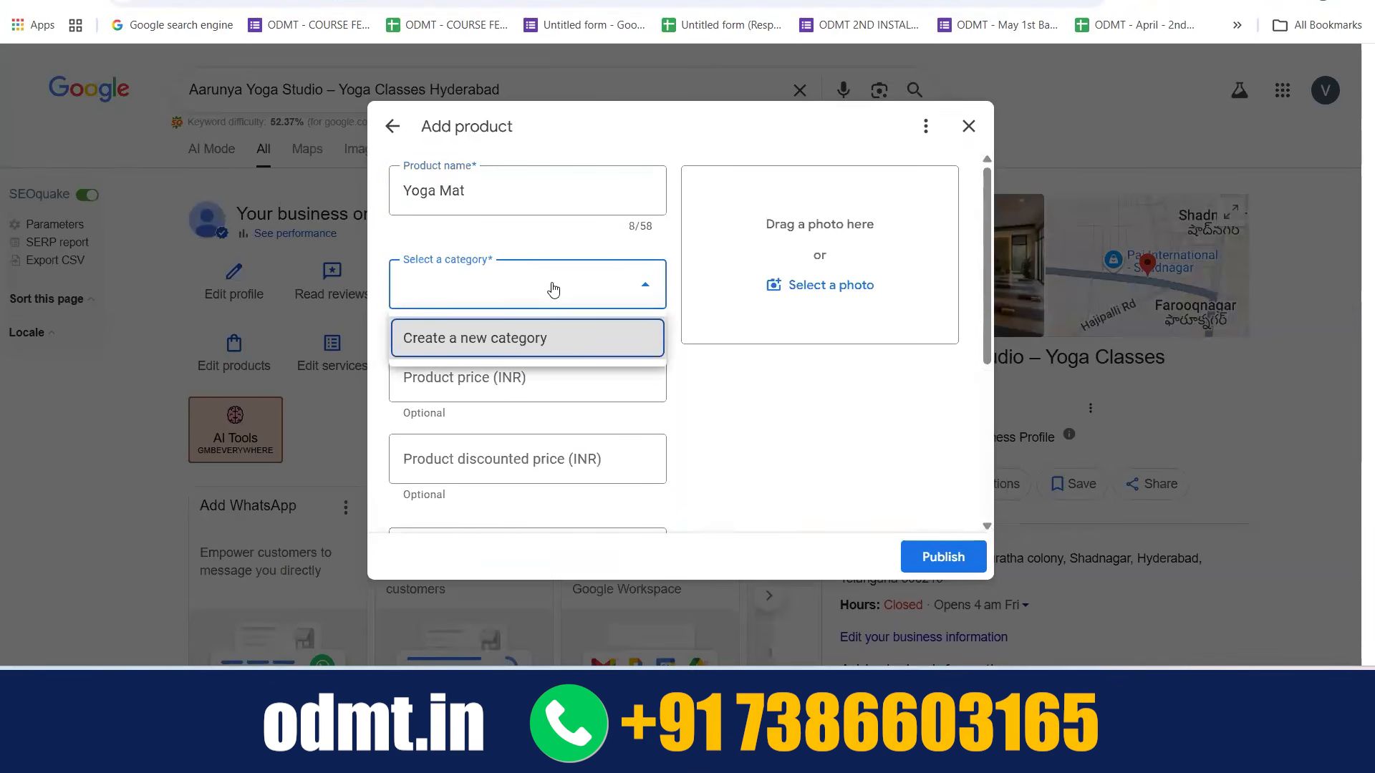
click(538, 338)
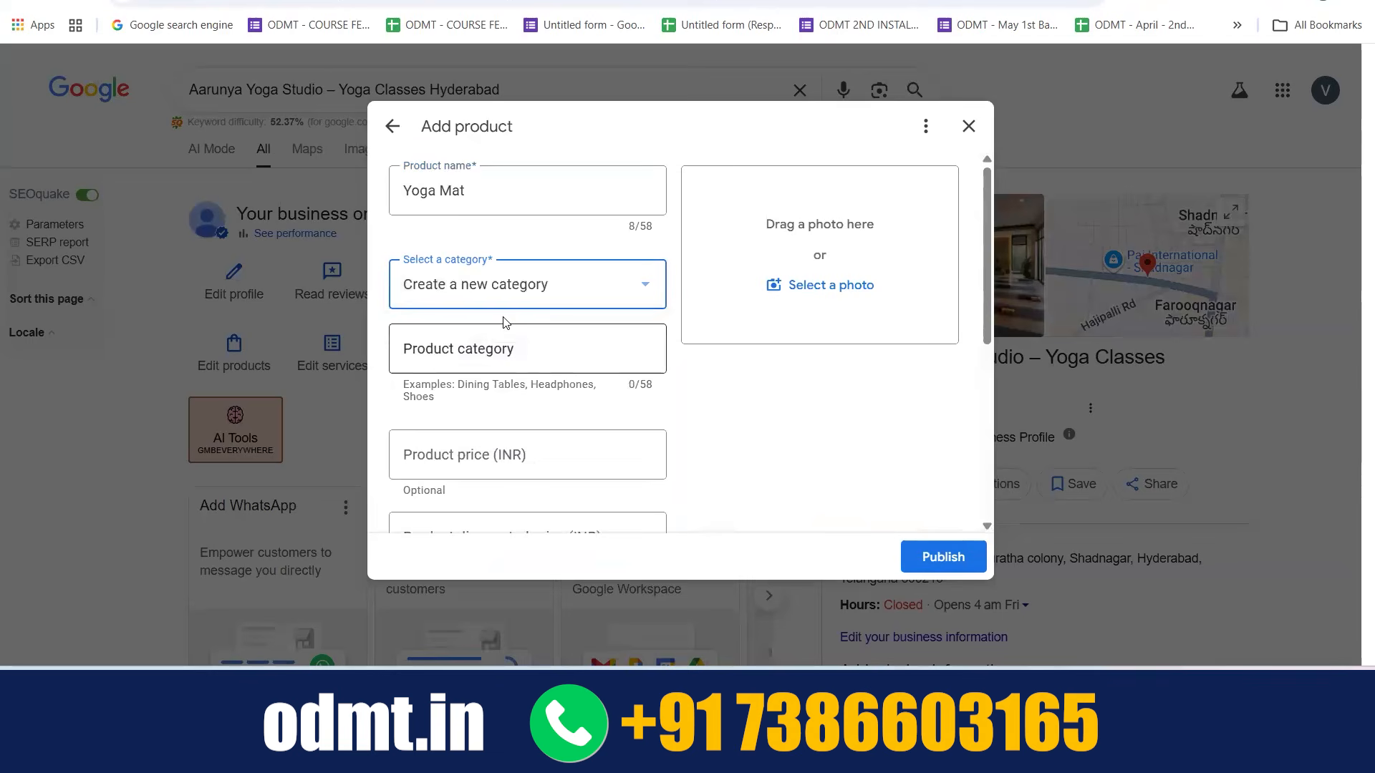
click(486, 356)
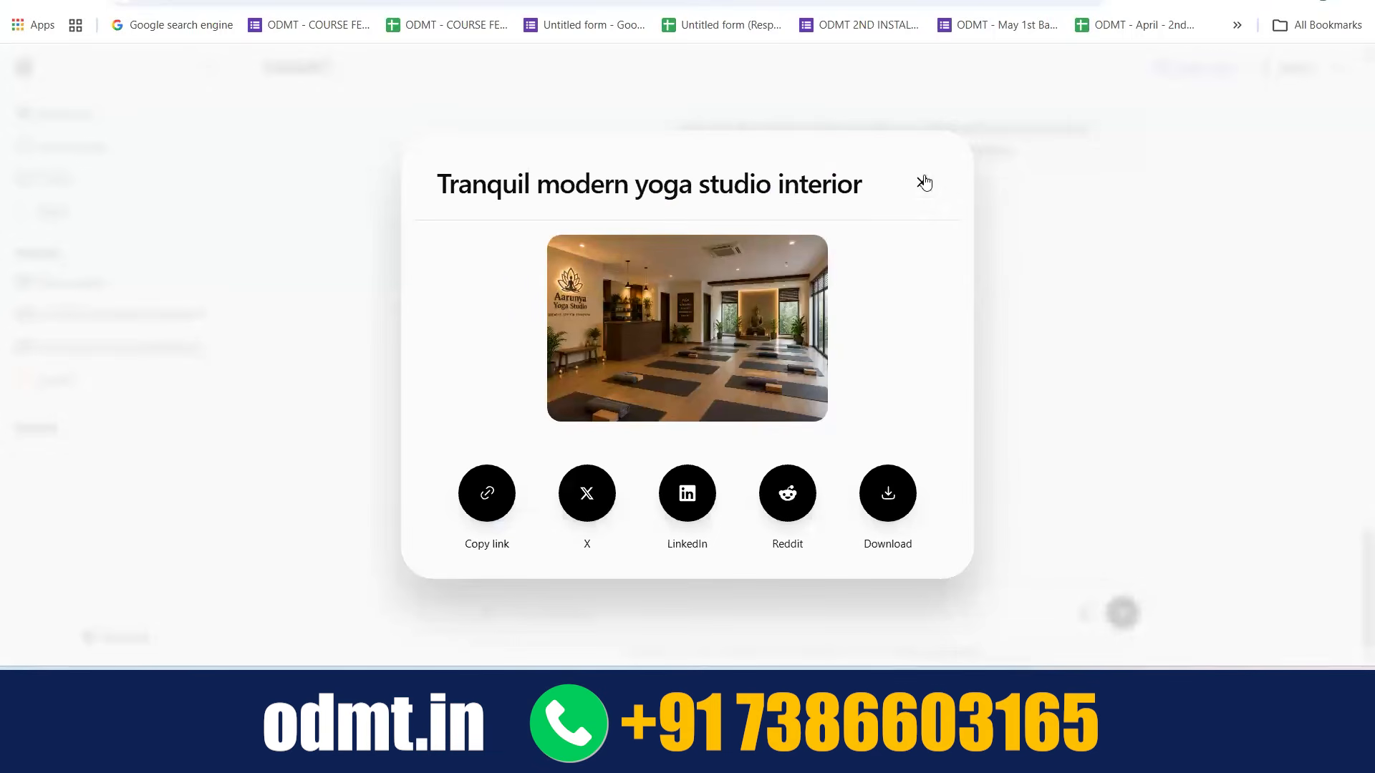
Switch to ChatGPT, close the image sharing dialog and ask which product category a yoga mat comes under
click(923, 182)
text(yoga ma)
text(t cones under which product category)
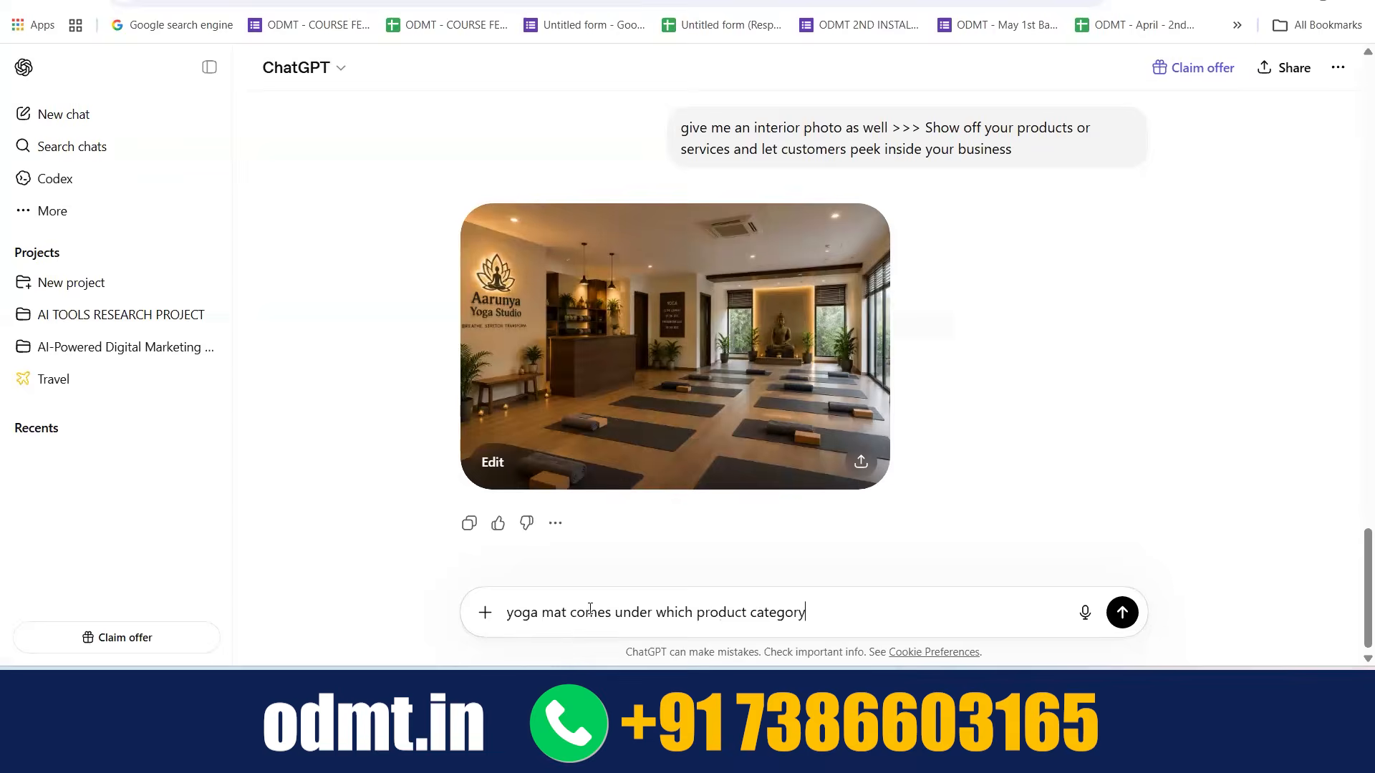
key(Return)
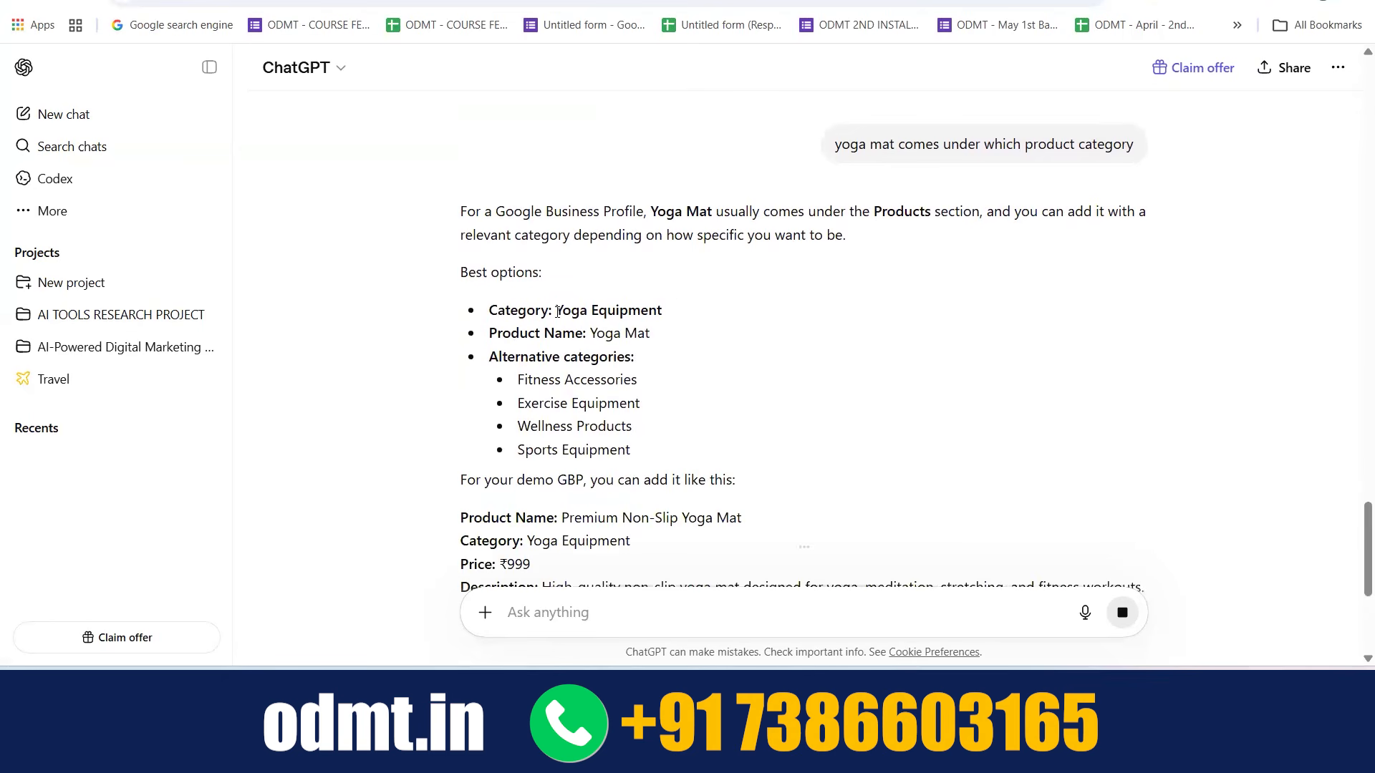
Copy the category Yoga Equipment from ChatGPT's reply into the Product category field of the new product
drag(557, 310, 663, 312)
key(ctrl+c)
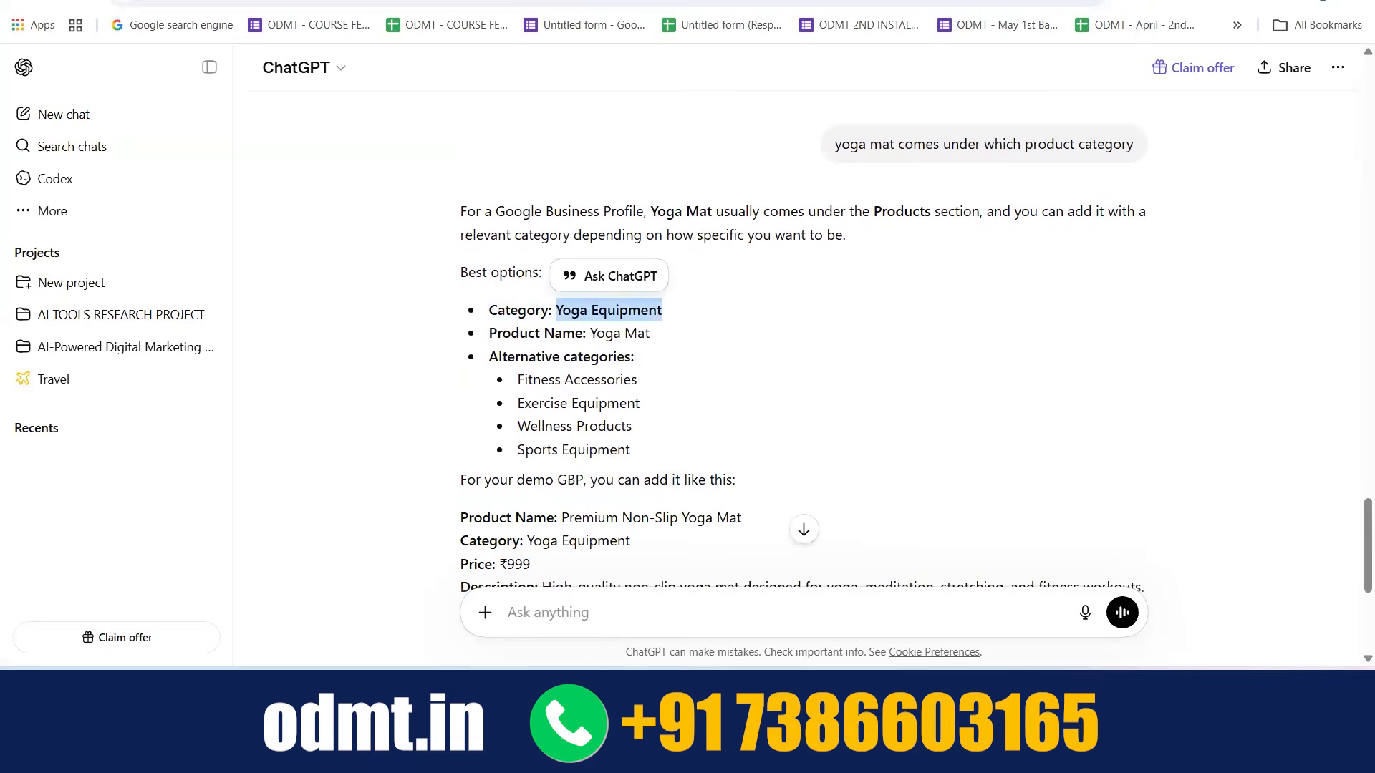
click(530, 1)
click(472, 0)
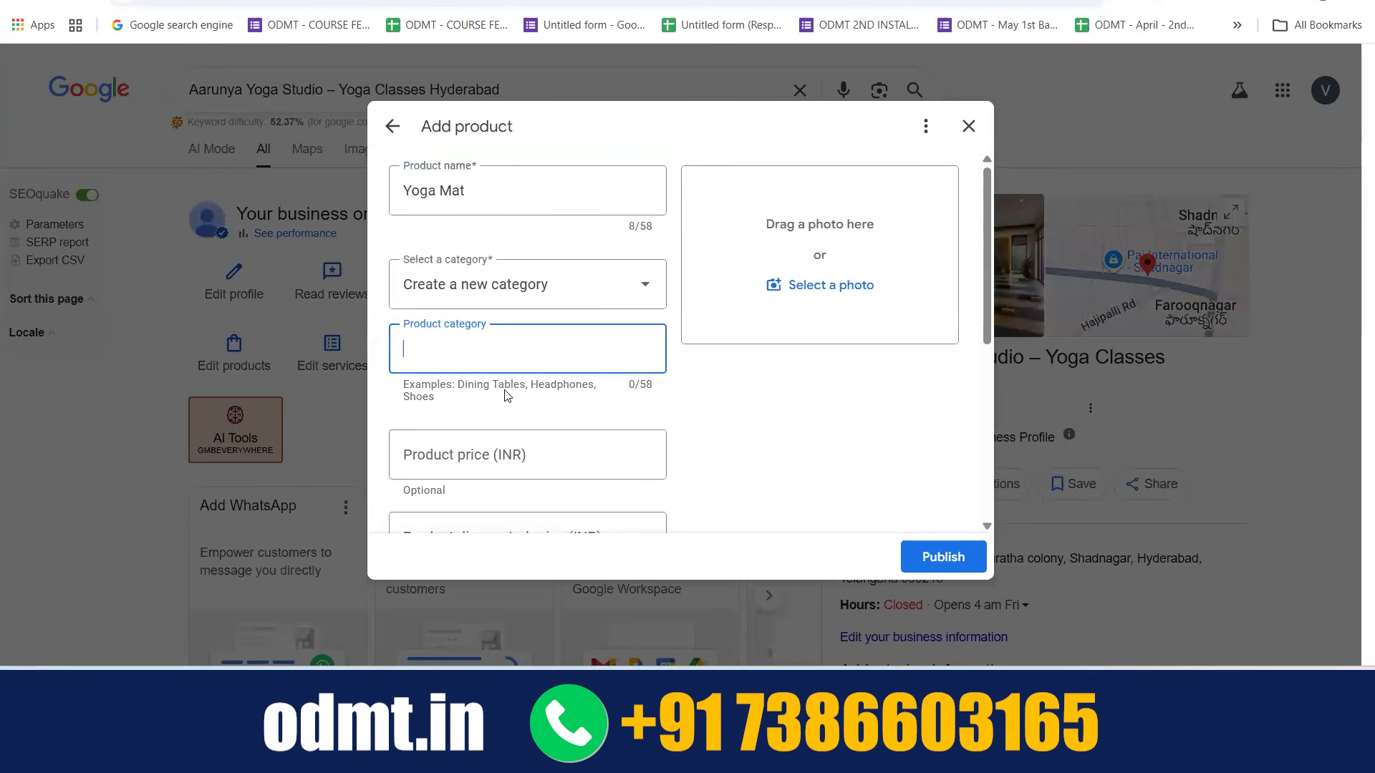
key(ctrl+v)
Set the product price to 500 INR and the discounted price to 450 INR
scroll(574, 393, down, 1)
scroll(574, 394, down, 1)
click(518, 407)
text(50)
scroll(518, 406, down, 2)
click(471, 427)
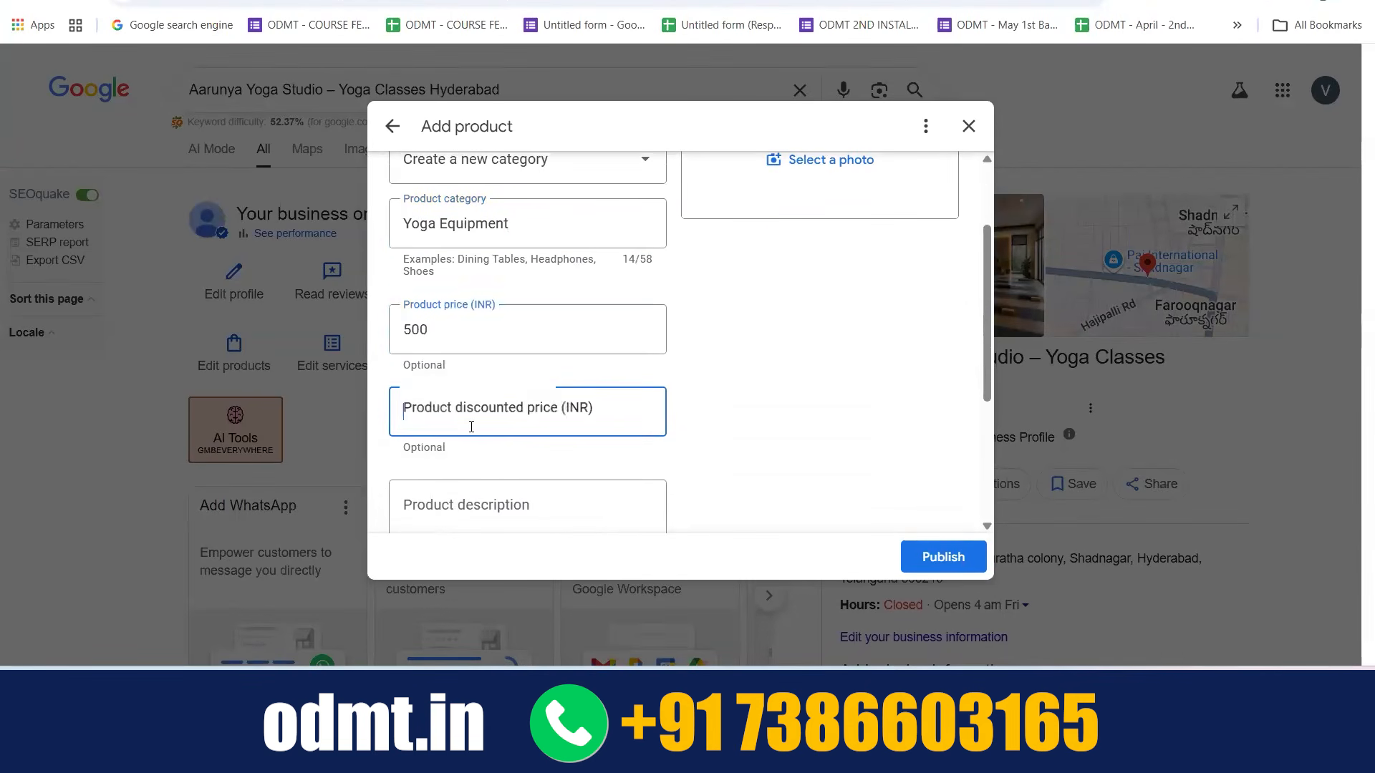
text(450)
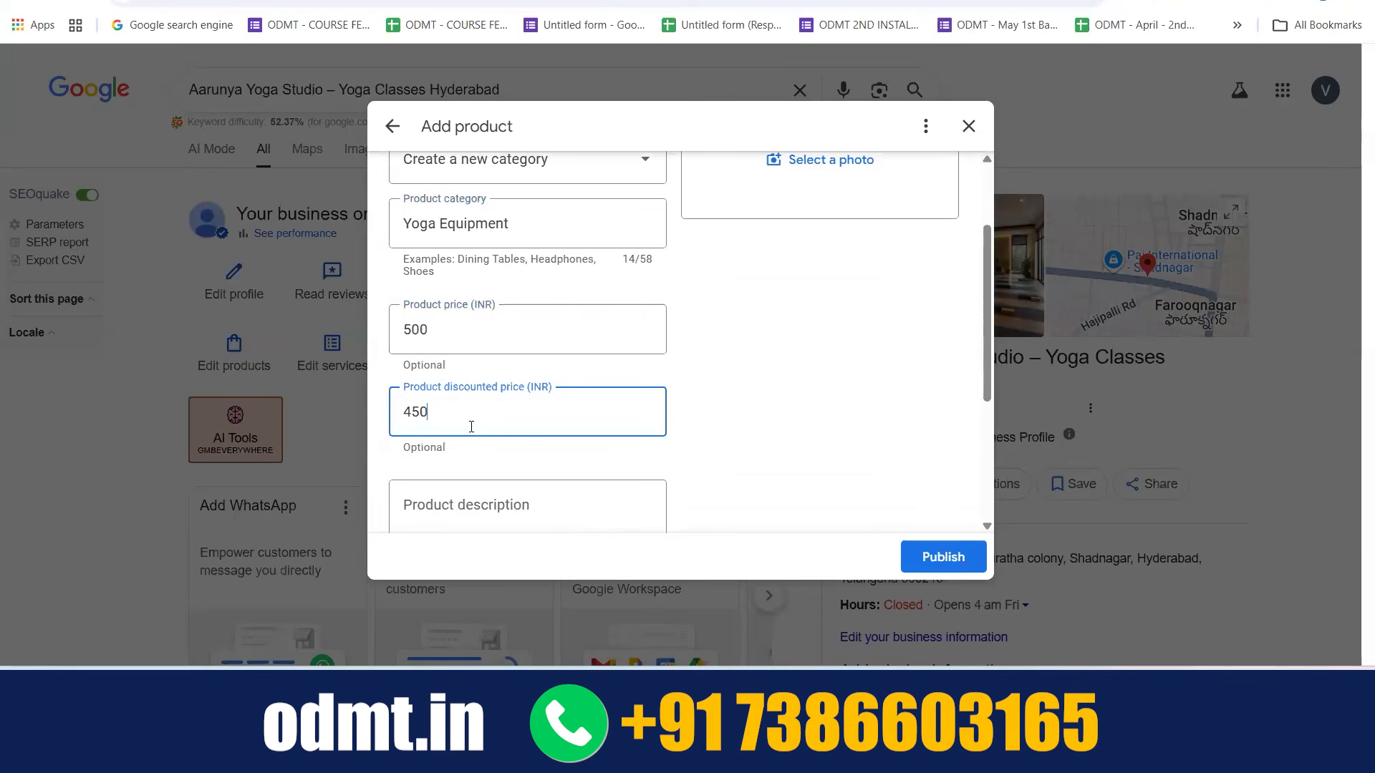
Review the Add product form from the product name down to the description and landing page fields
scroll(471, 427, down, 2)
click(446, 370)
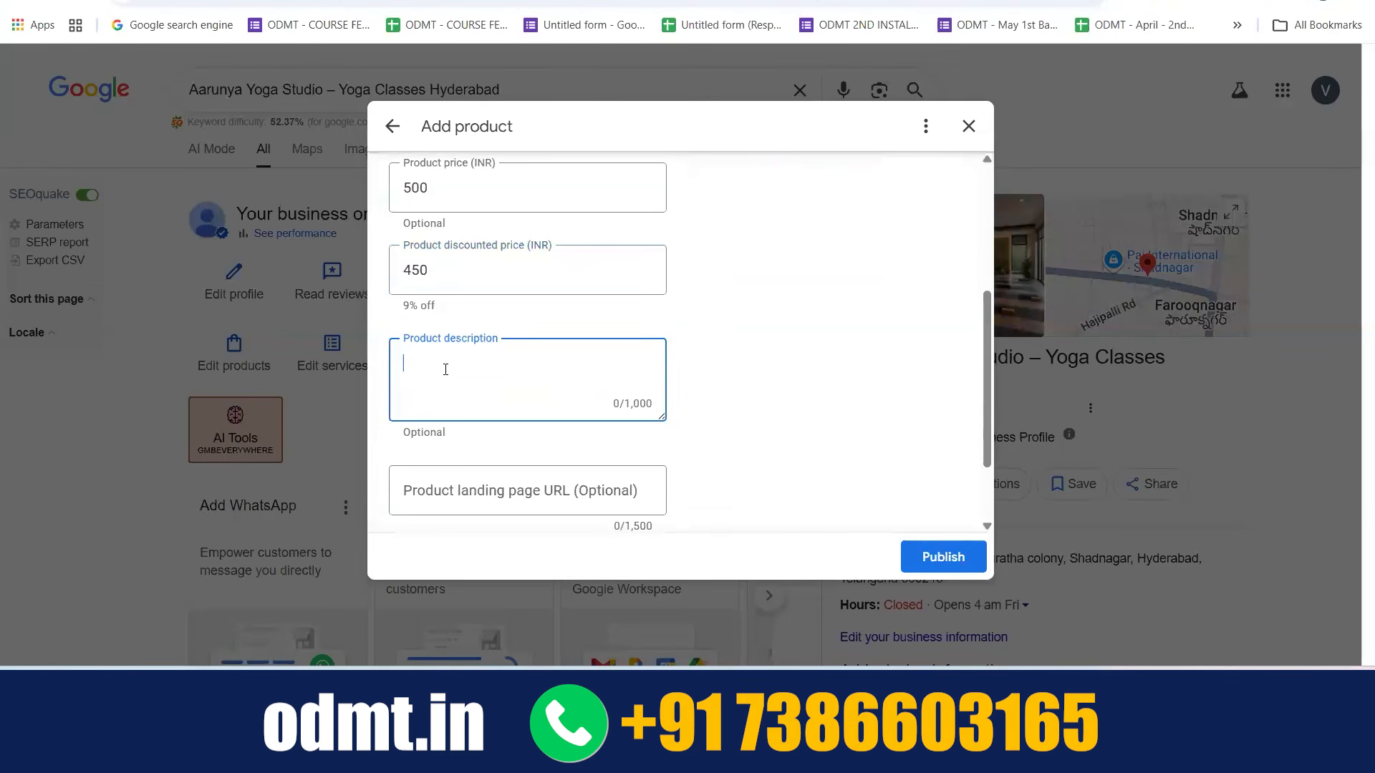
scroll(446, 370, up, 4)
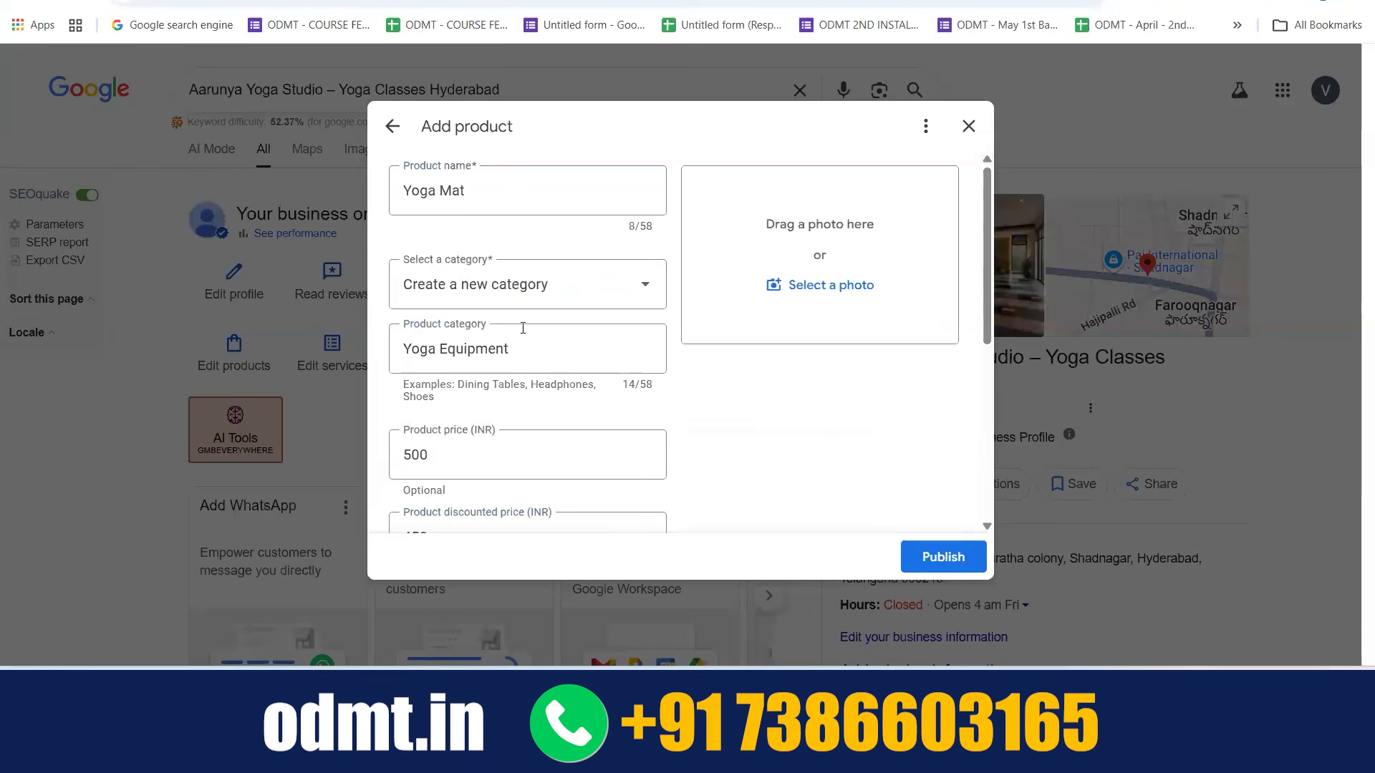
scroll(522, 328, down, 2)
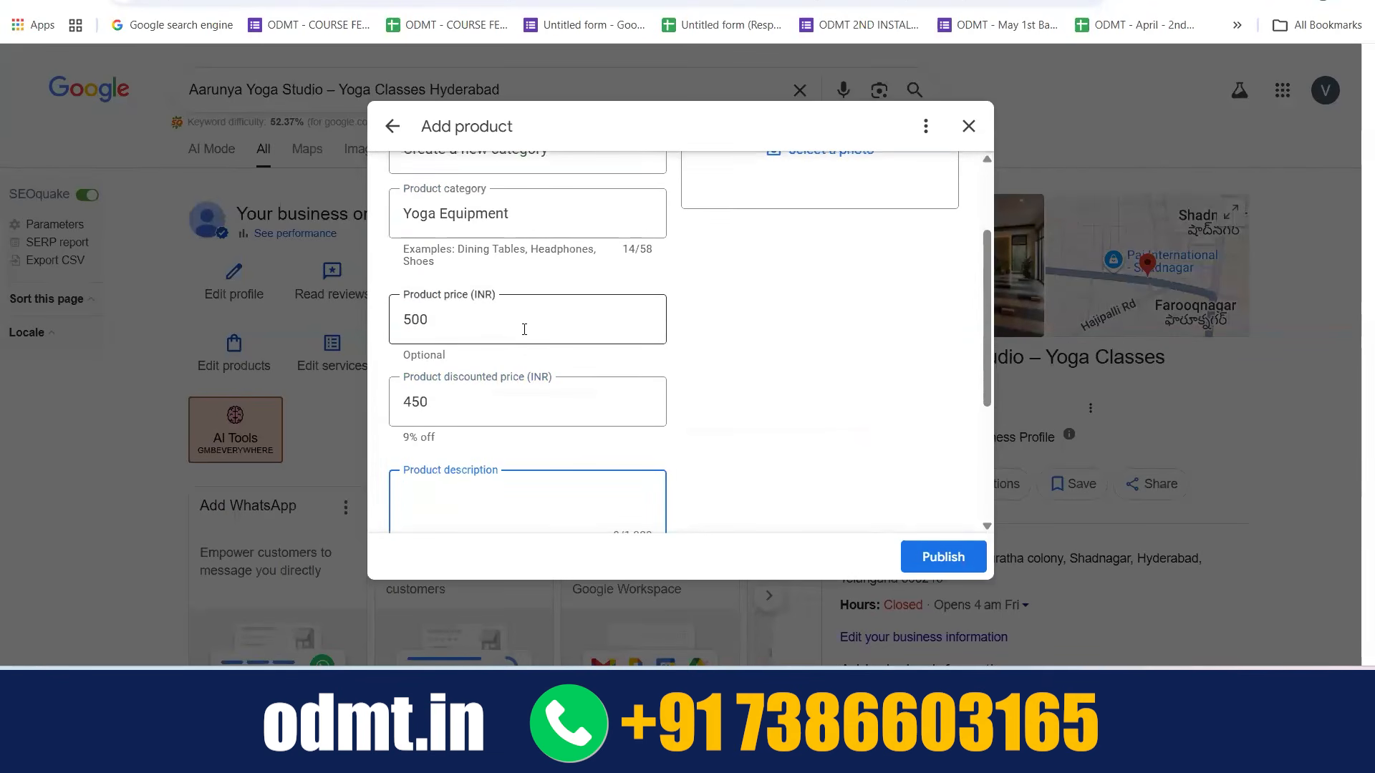
scroll(524, 329, down, 3)
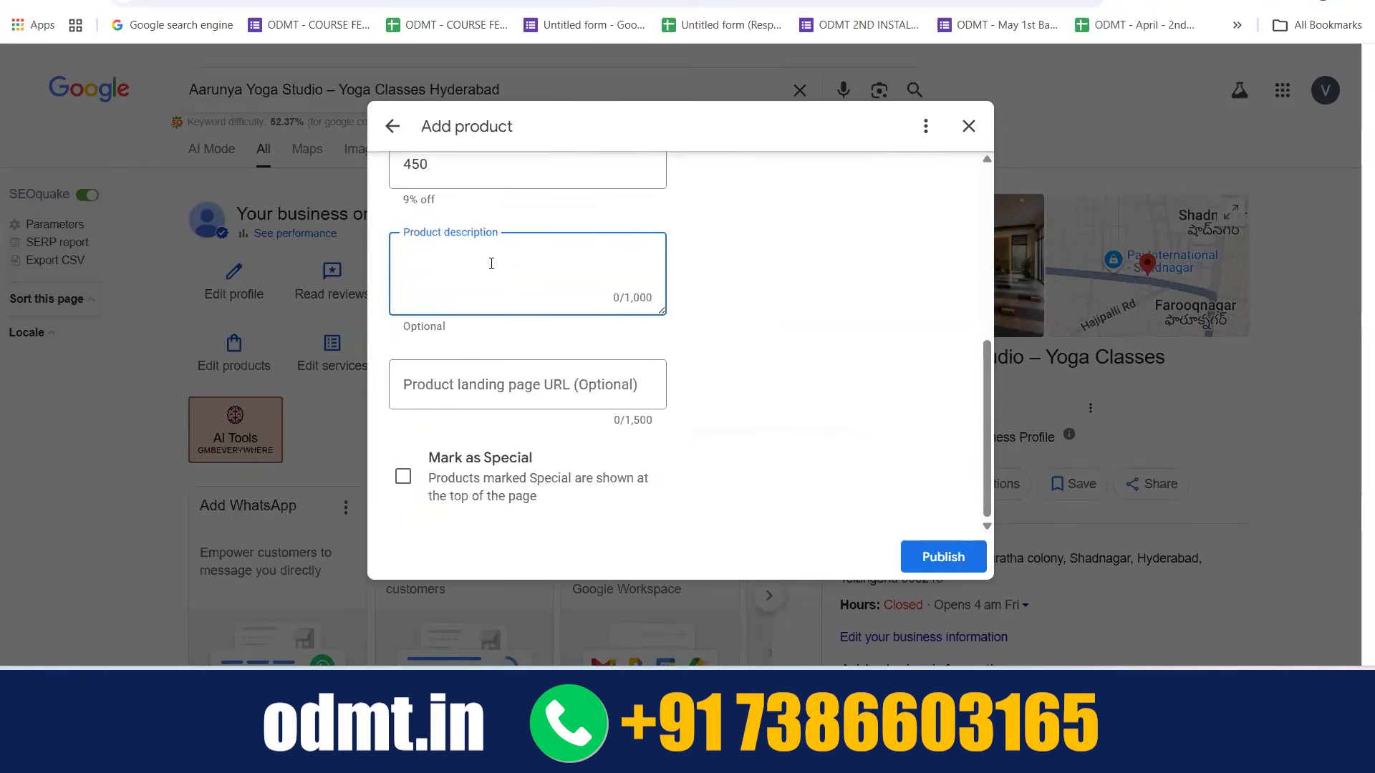
scroll(459, 262, up, 4)
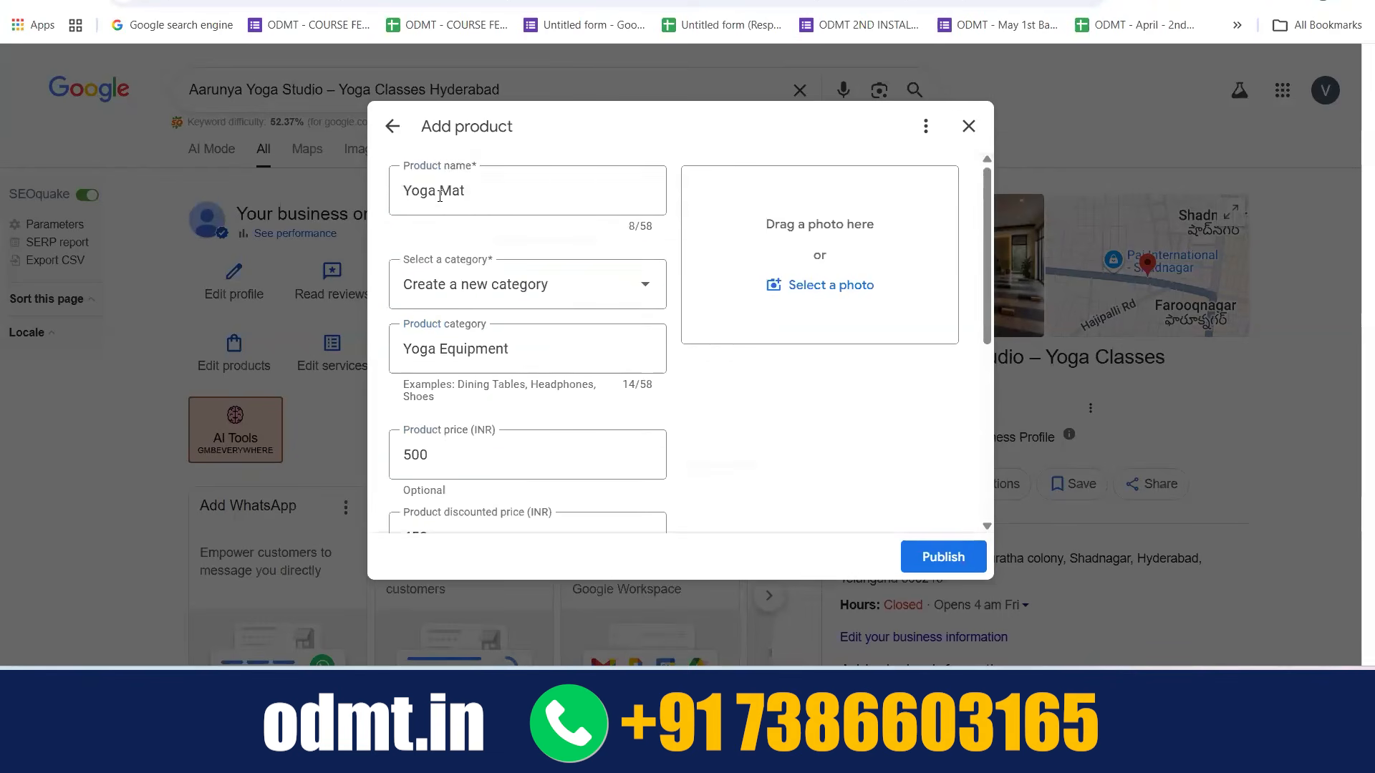
scroll(444, 344, down, 4)
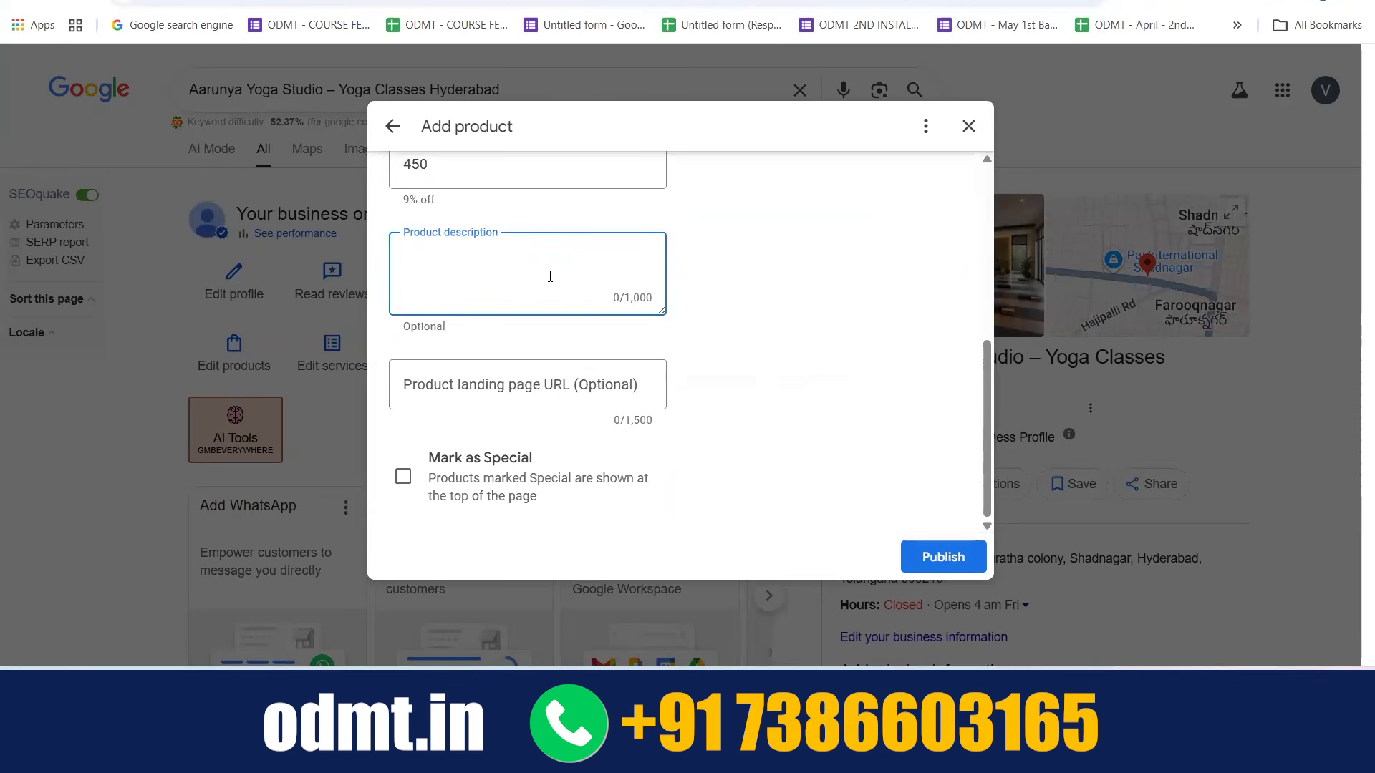
Fill in the product landing page URL with a product page address taken from the Bavana Bakehouse shop
click(505, 379)
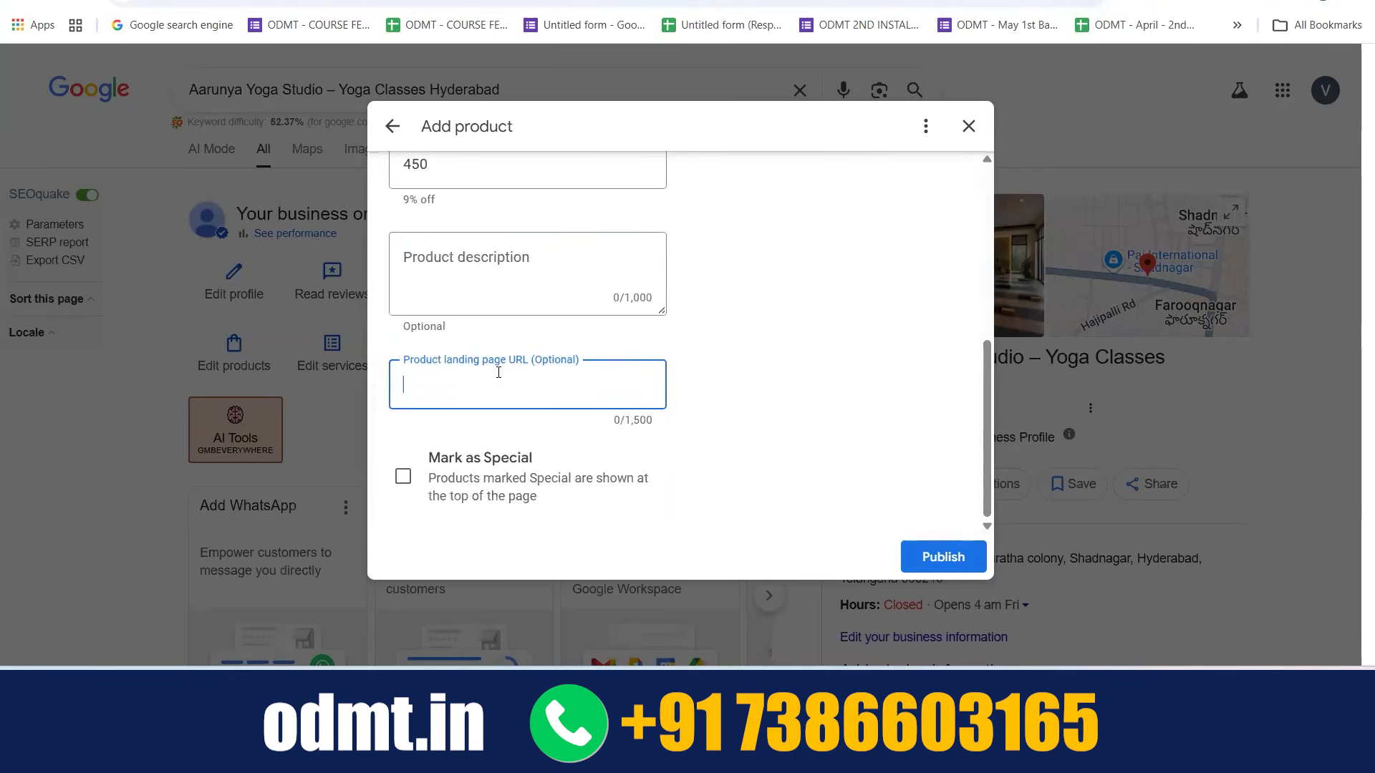
click(214, 2)
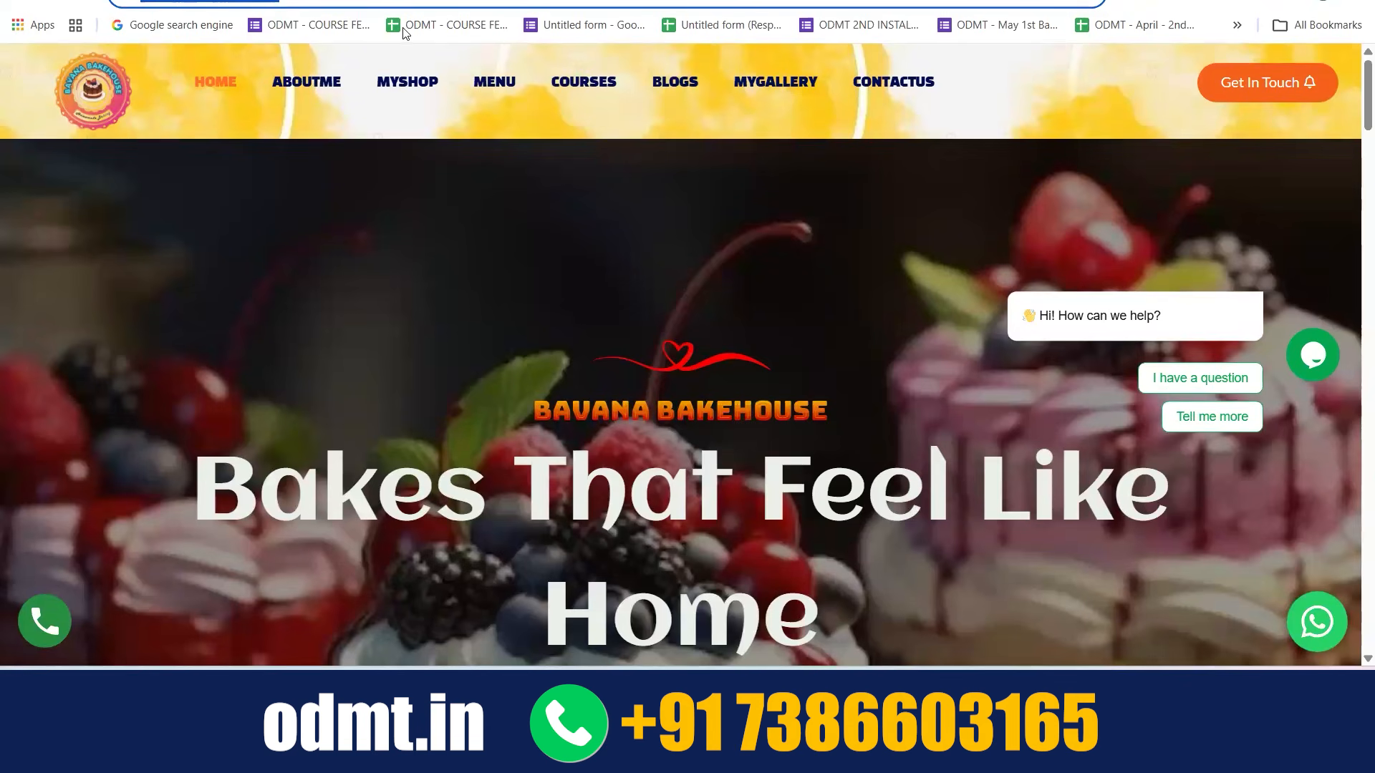
click(406, 87)
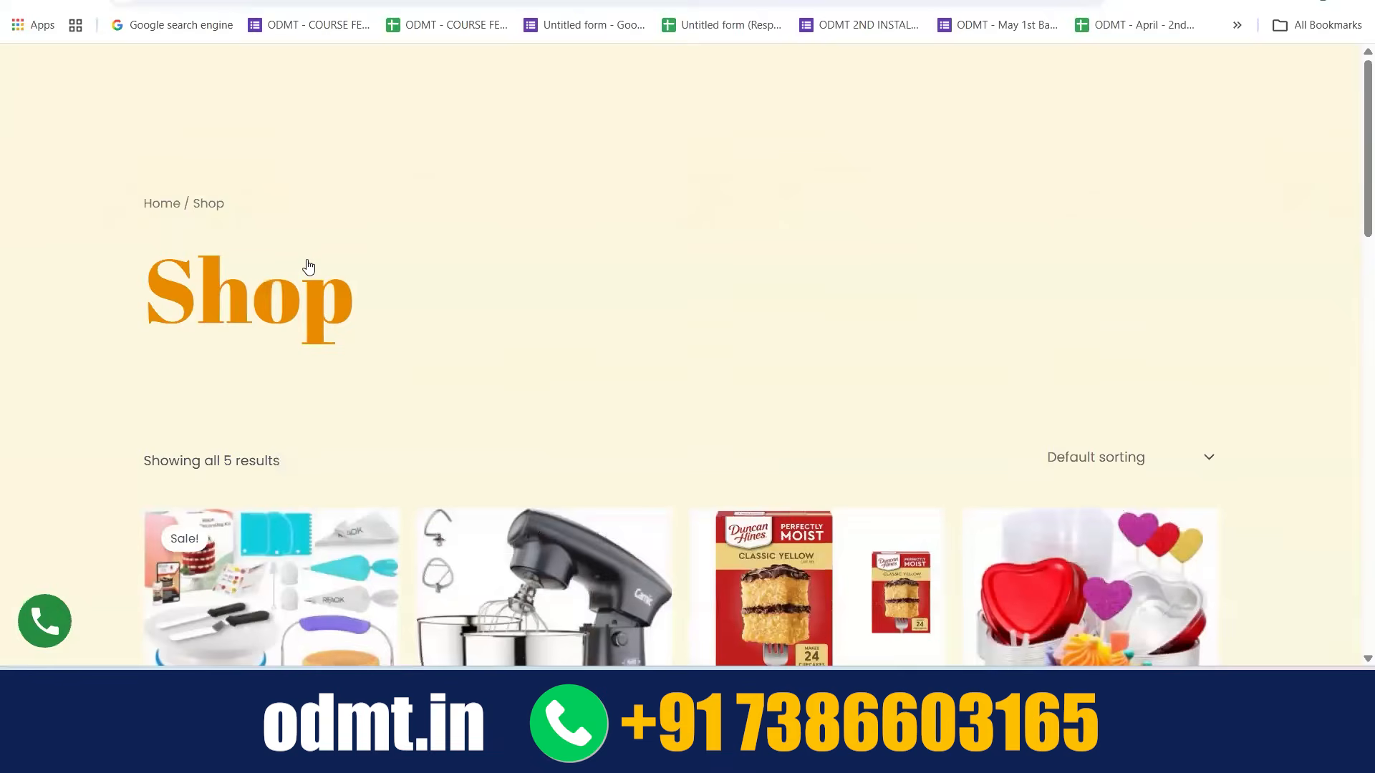
scroll(308, 266, down, 3)
scroll(308, 266, down, 2)
click(307, 267)
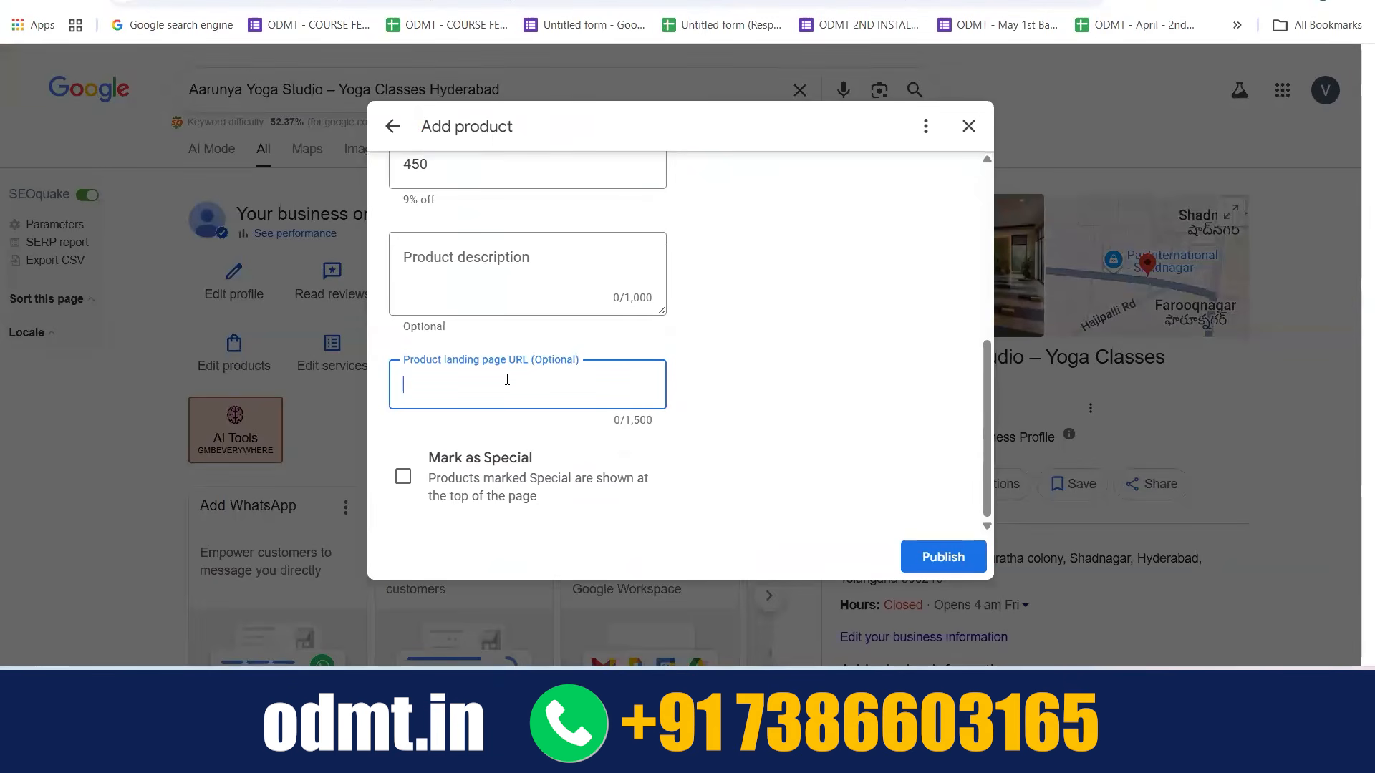
text(arts.com/product/cake-decorating-kit/)
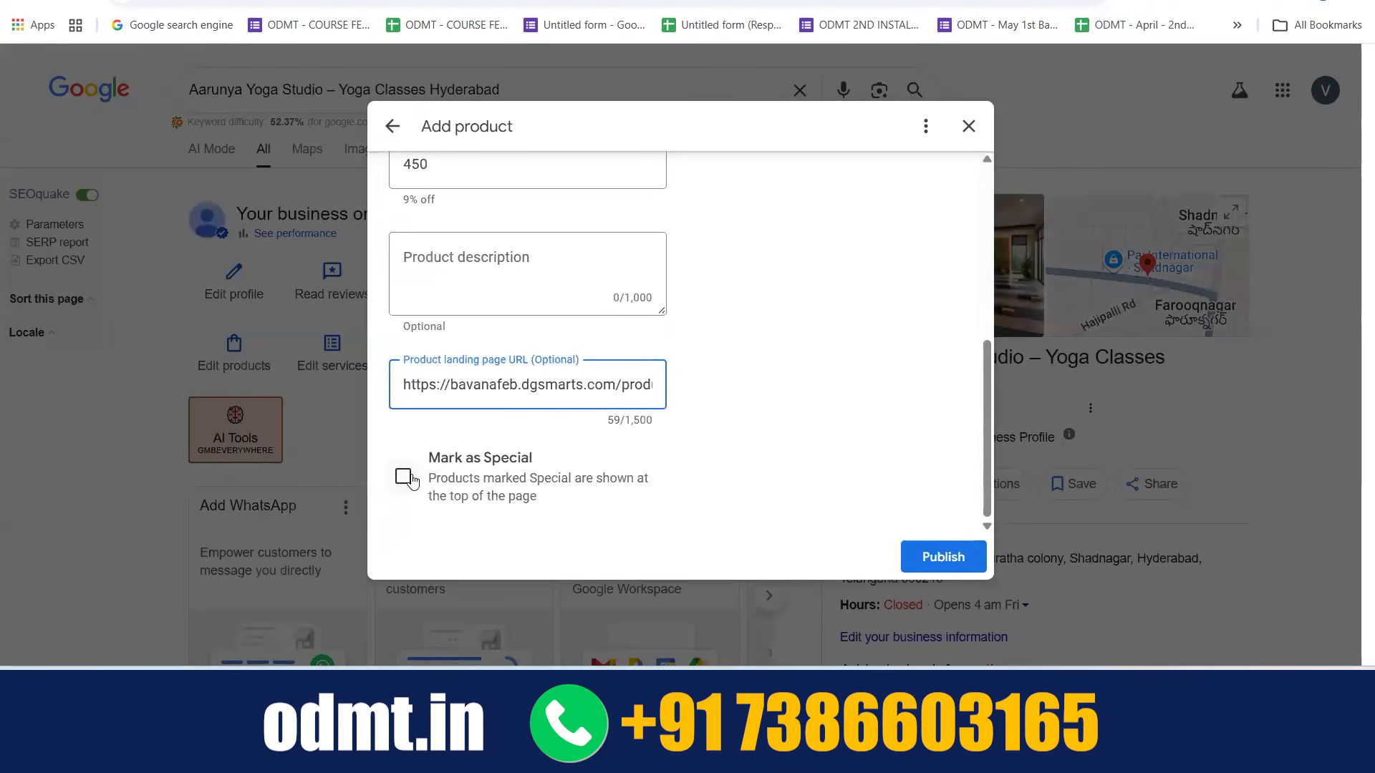
Mark the Yoga Mat product as Special so that it is shown at the top of the page
click(404, 477)
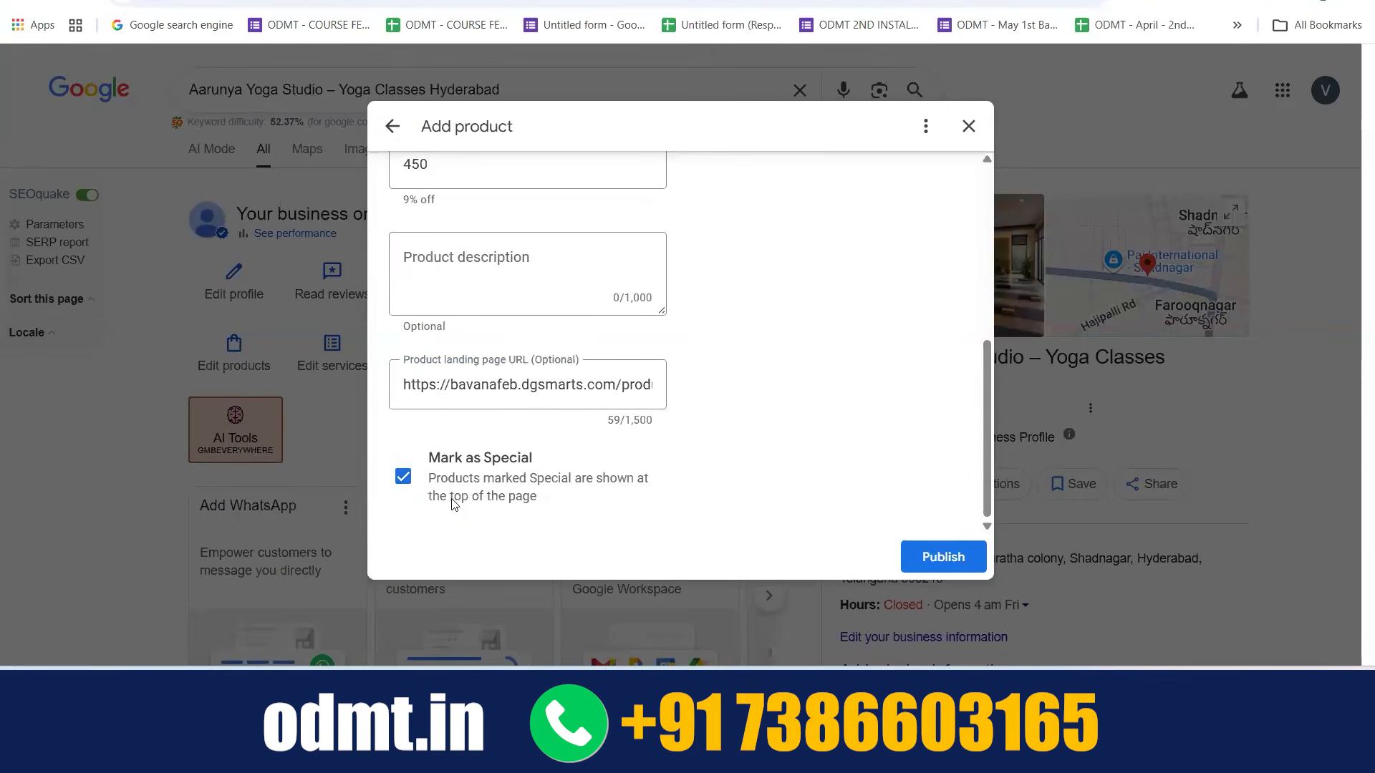
drag(453, 502, 546, 497)
click(546, 497)
Discard the unpublished Yoga Mat product and return to the business profile overview
scroll(797, 276, up, 5)
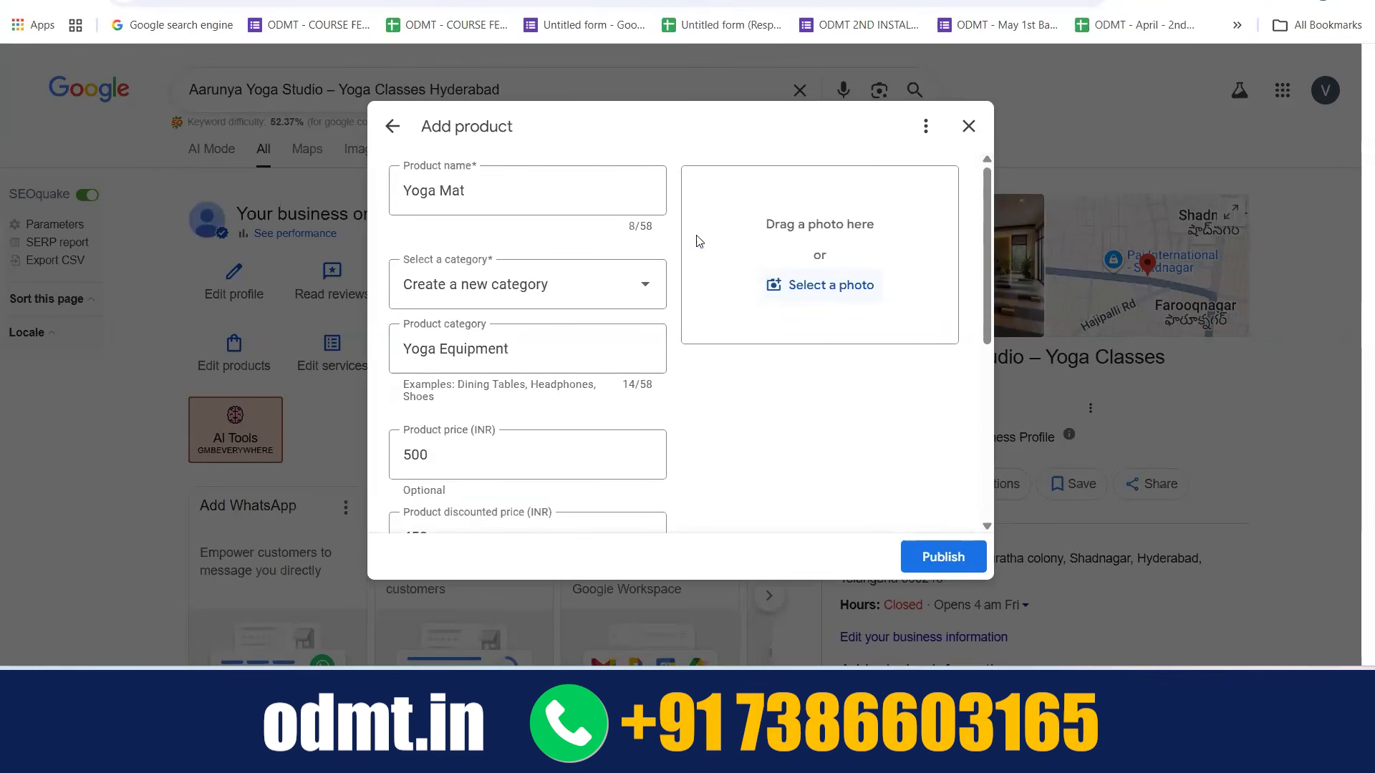
click(968, 127)
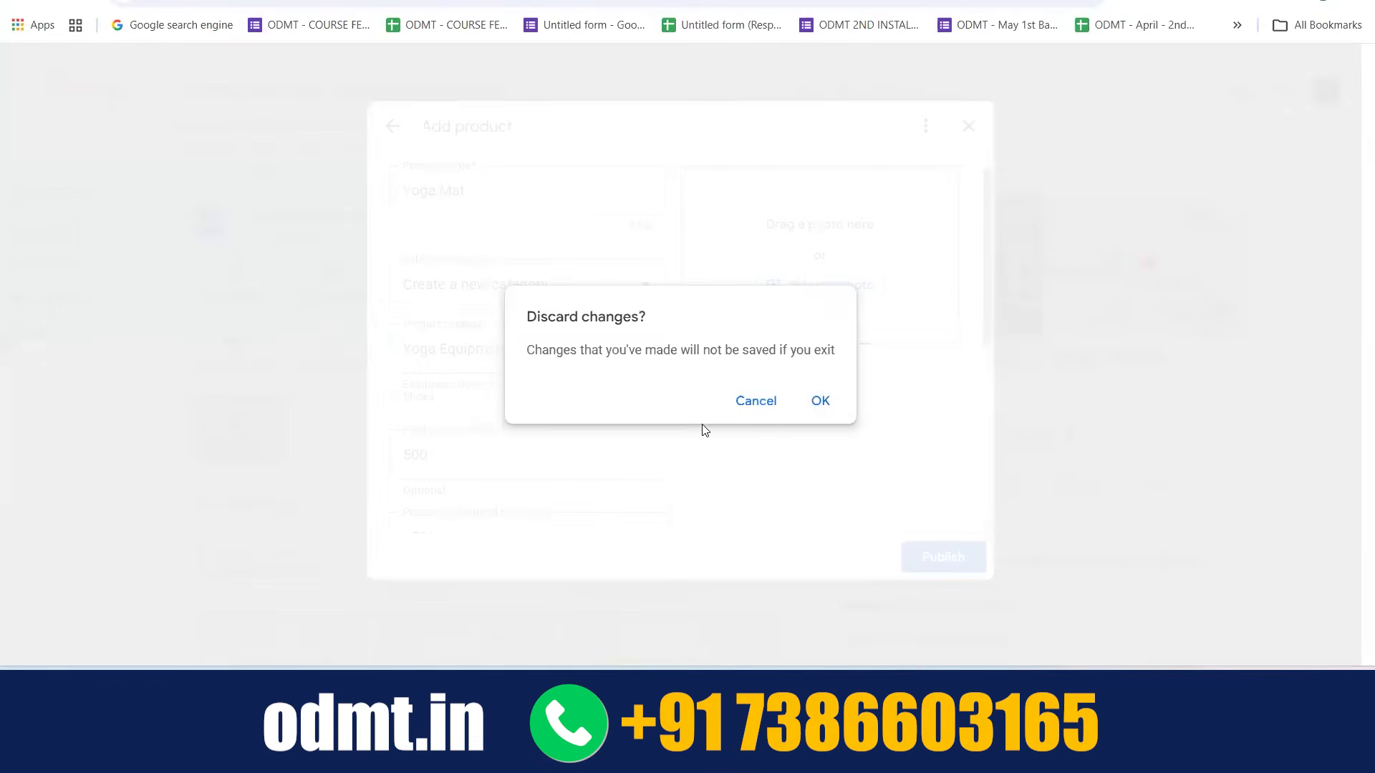
click(819, 404)
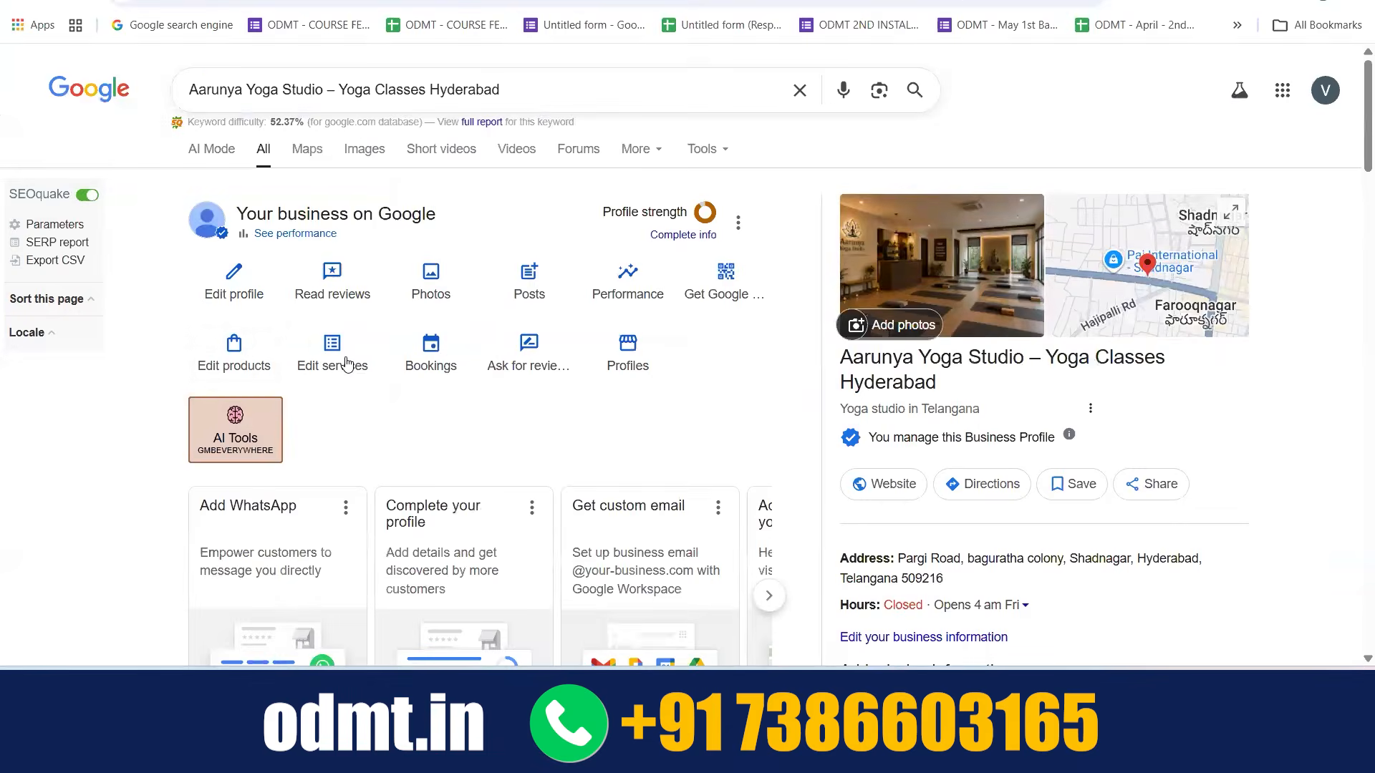
Review the services listed under the Yoga studio category and open the Group lessons service for editing
click(347, 361)
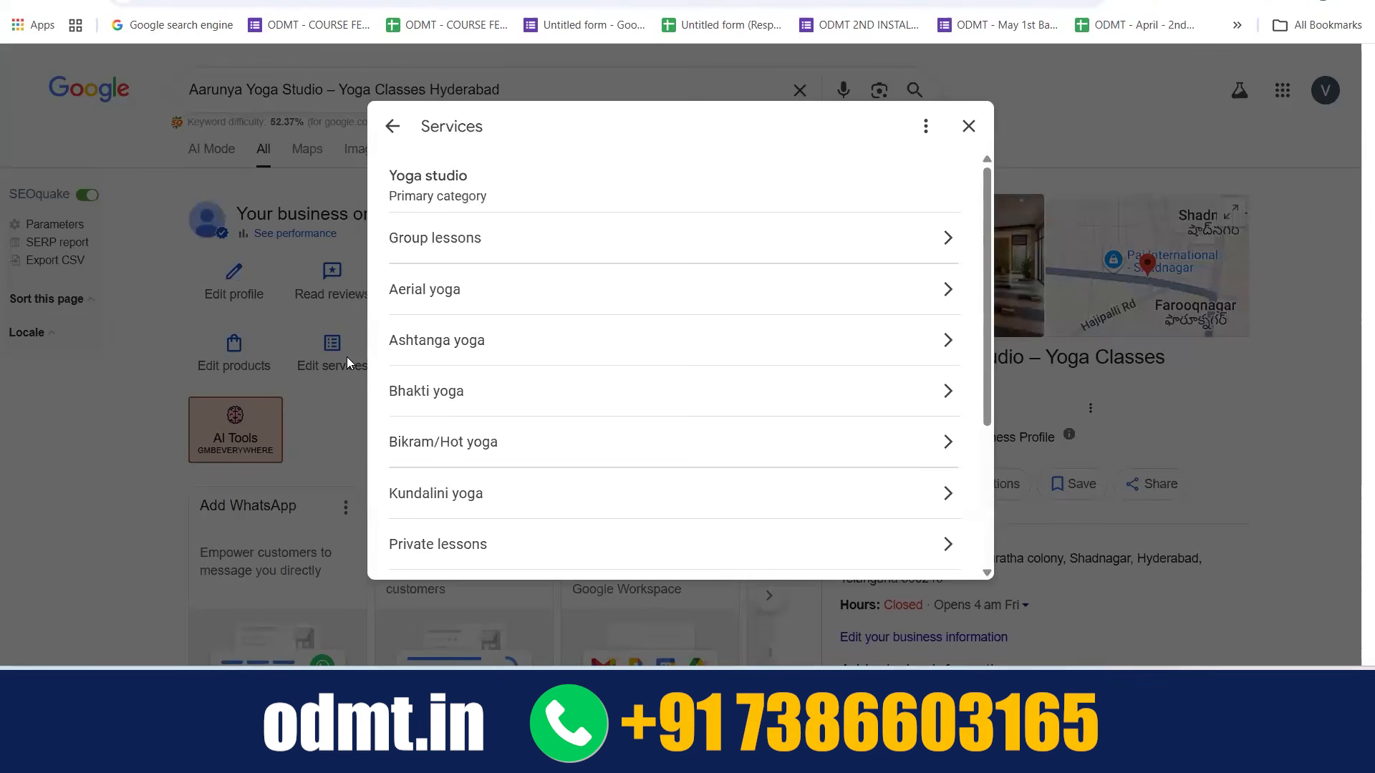
scroll(552, 479, down, 3)
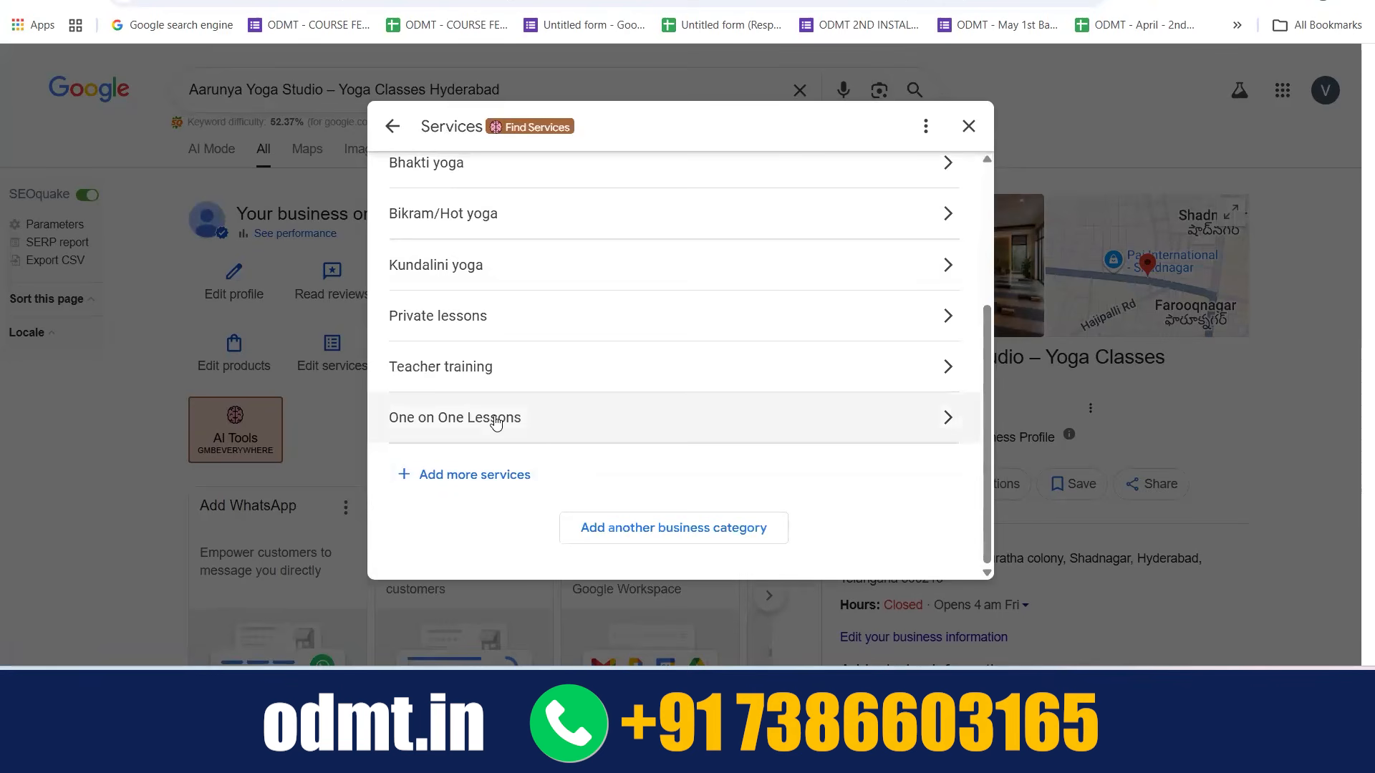
scroll(657, 381, up, 3)
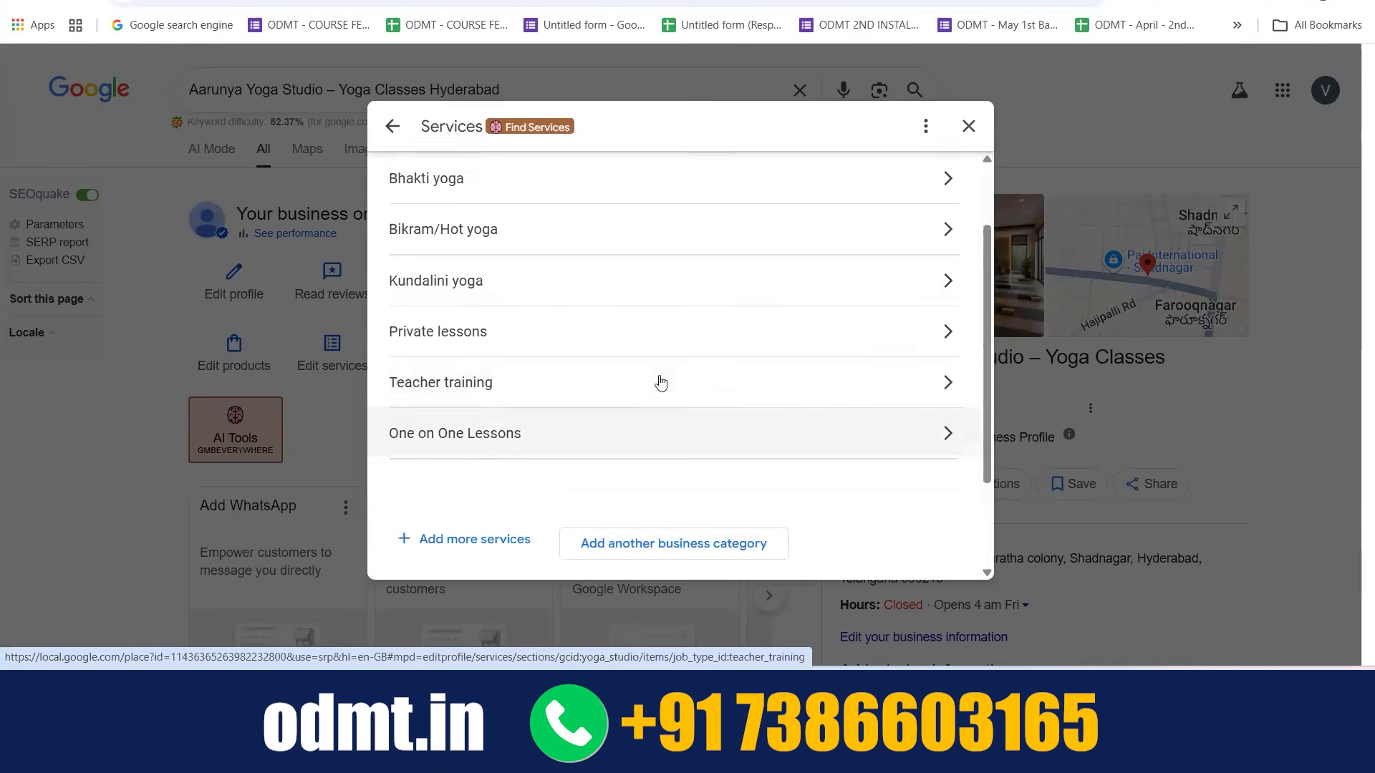
scroll(568, 443, down, 3)
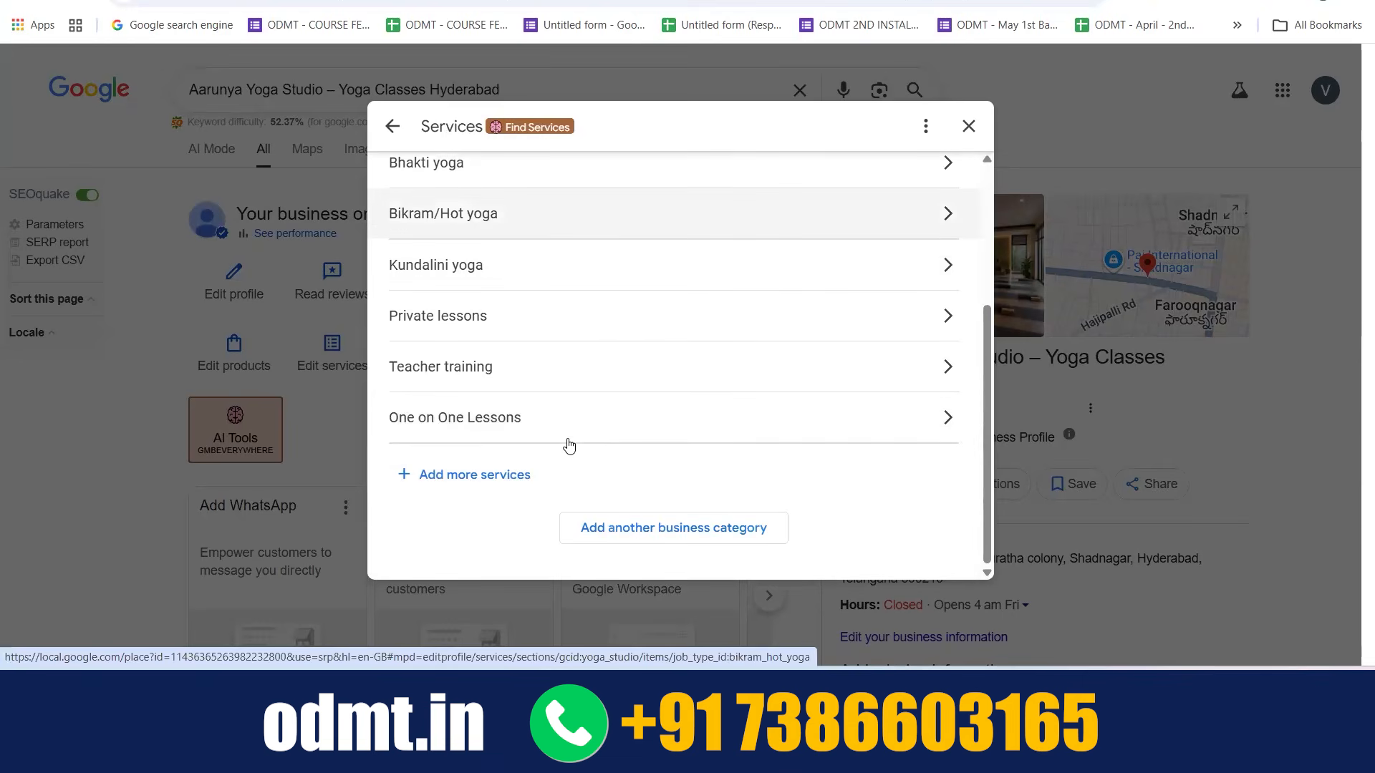
scroll(569, 445, up, 3)
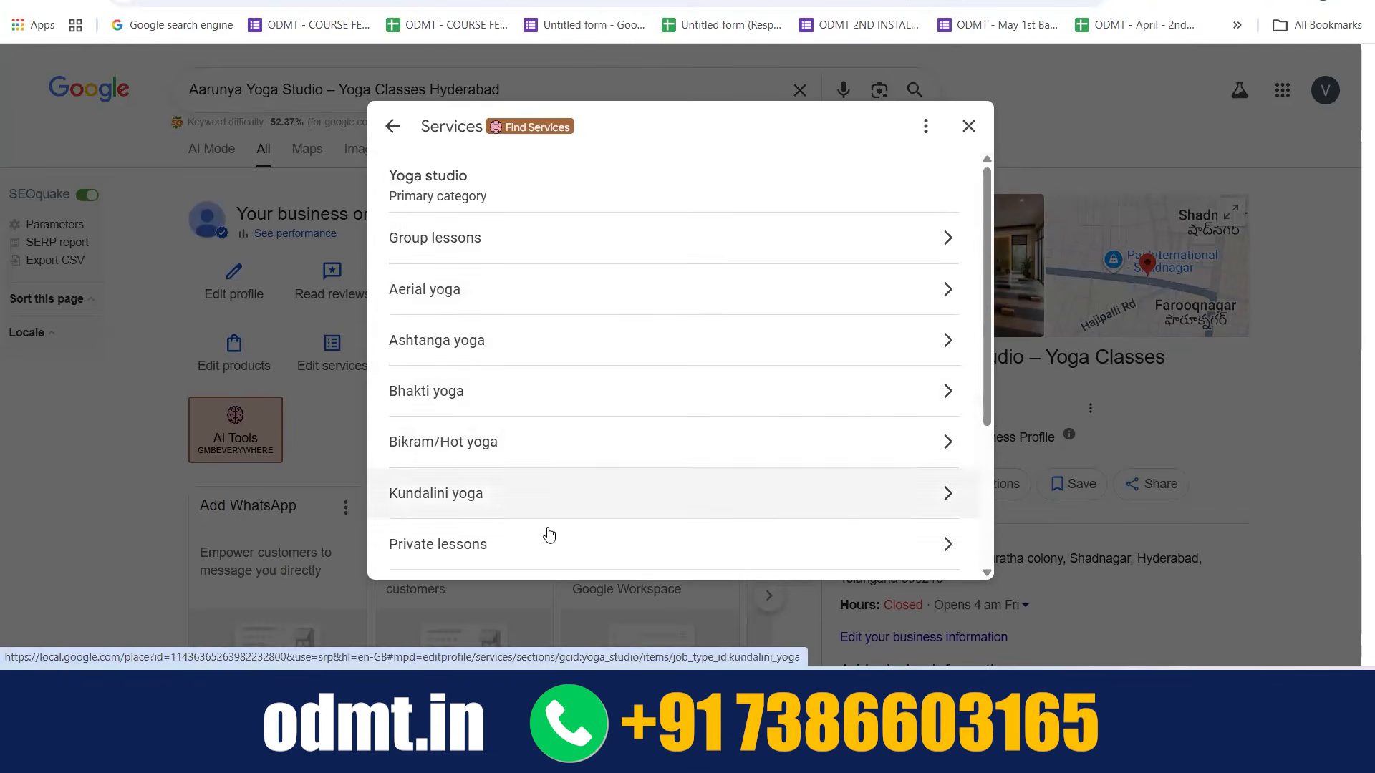
click(914, 237)
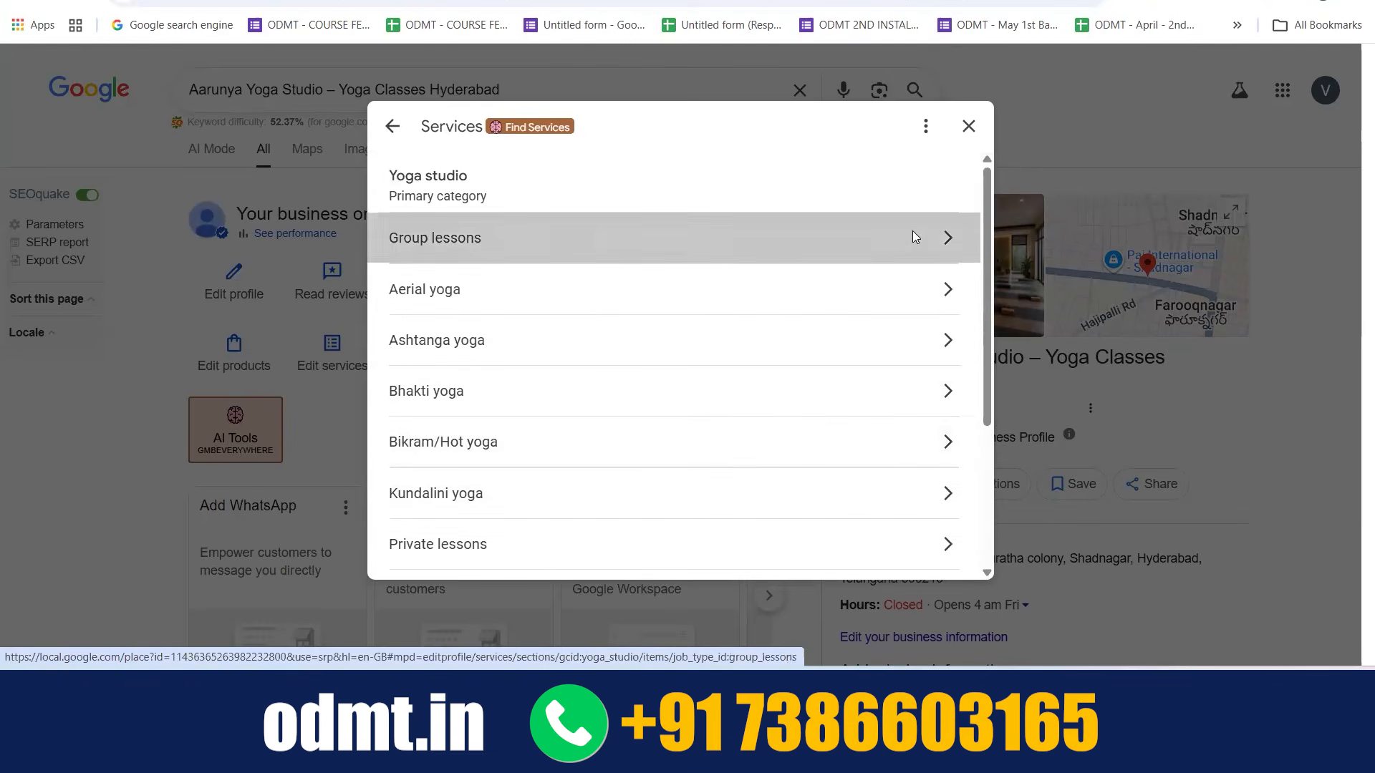
Try the From price type for the Group lessons service
click(546, 243)
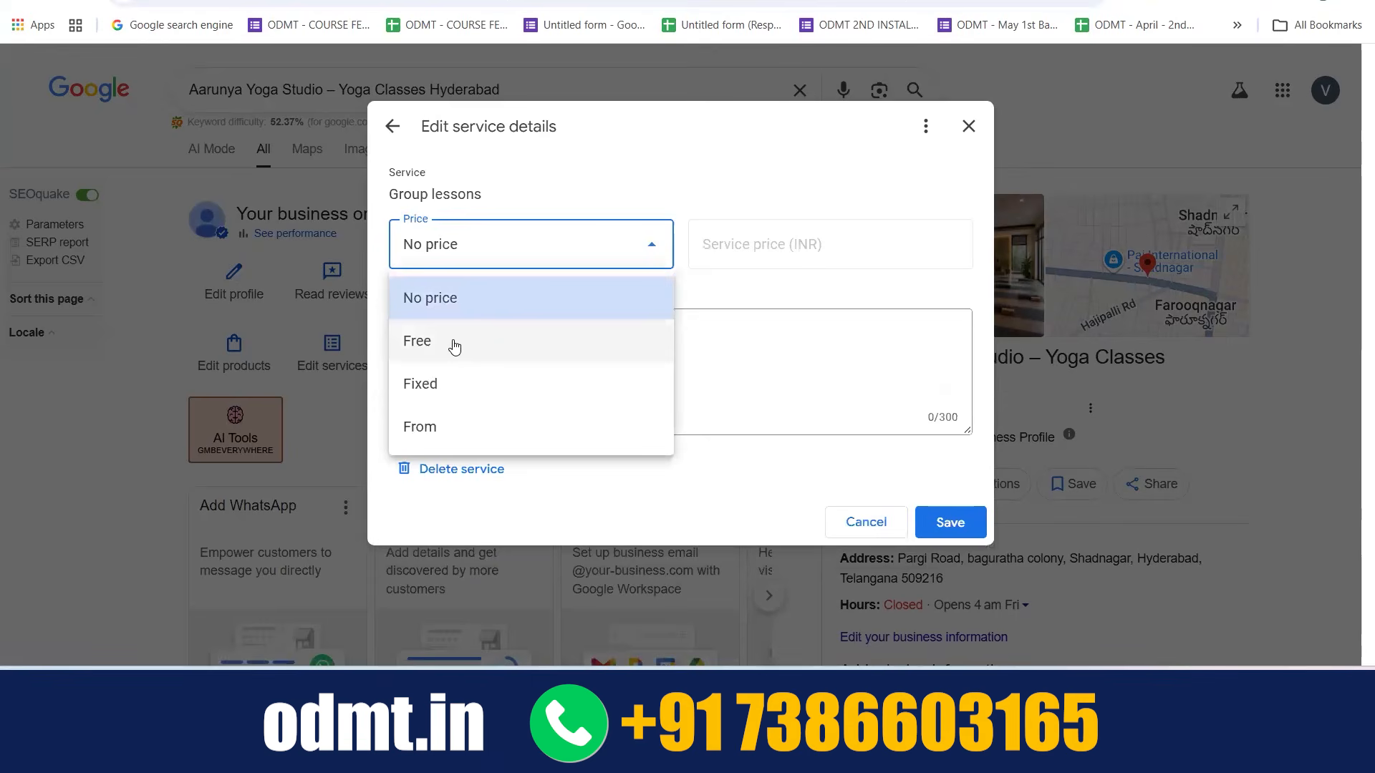
click(421, 427)
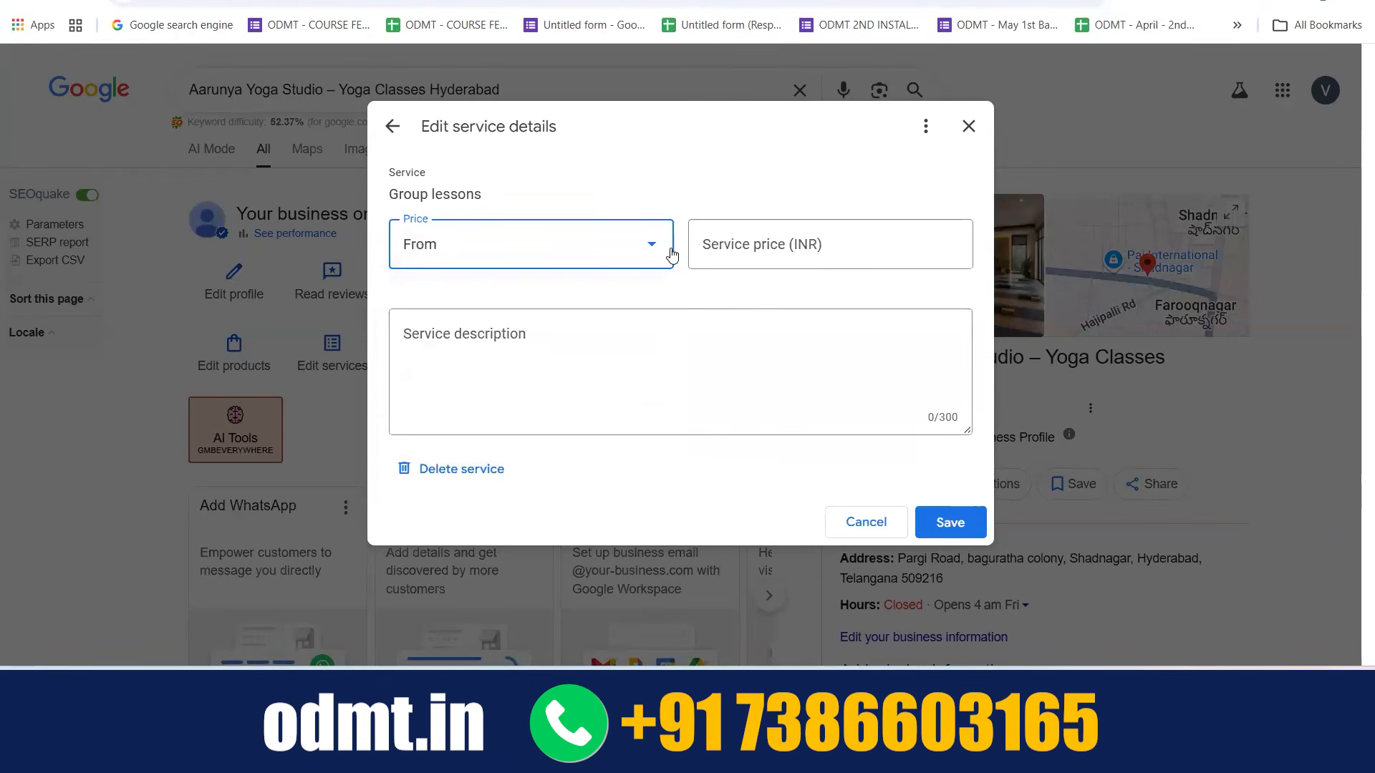
click(647, 251)
click(759, 242)
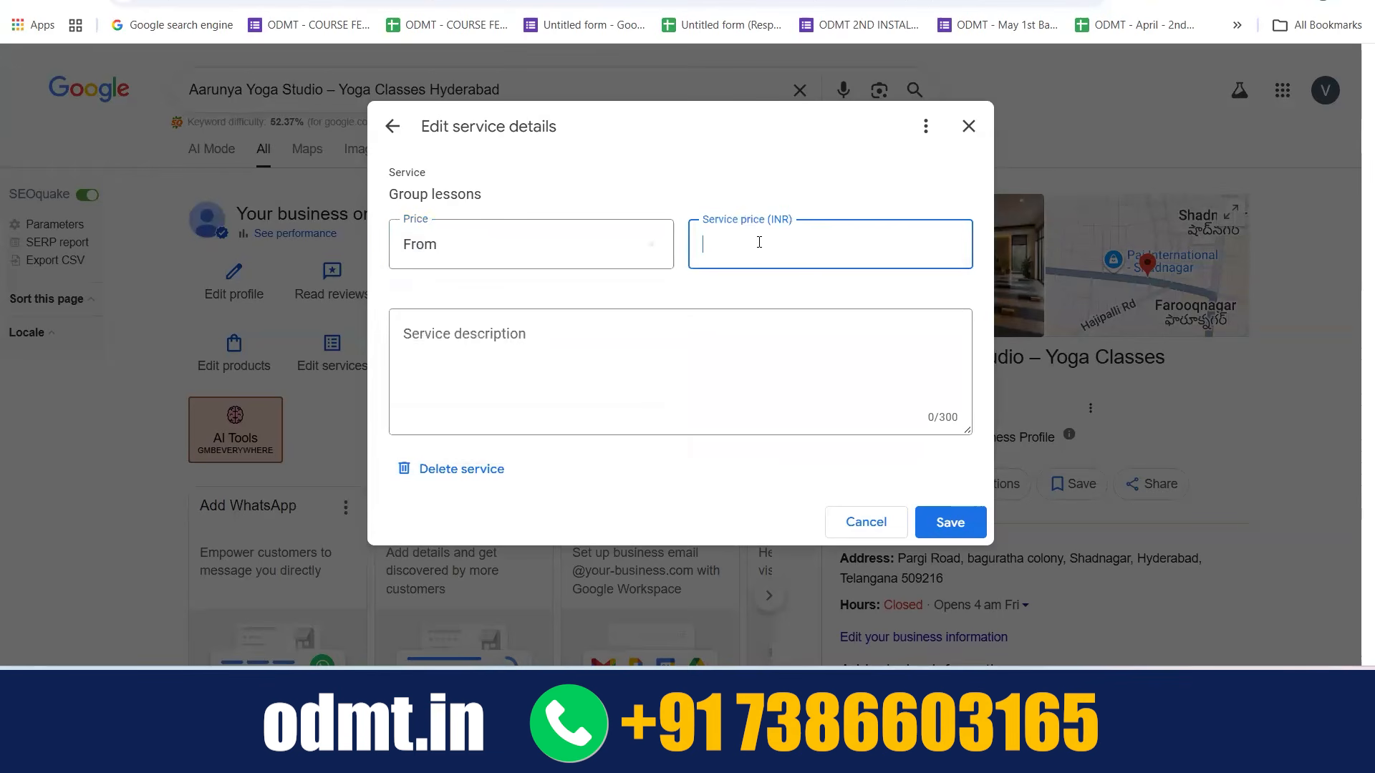
Give the Group lessons service a fixed price of 2000 INR and open its service description for editing
click(650, 245)
click(491, 381)
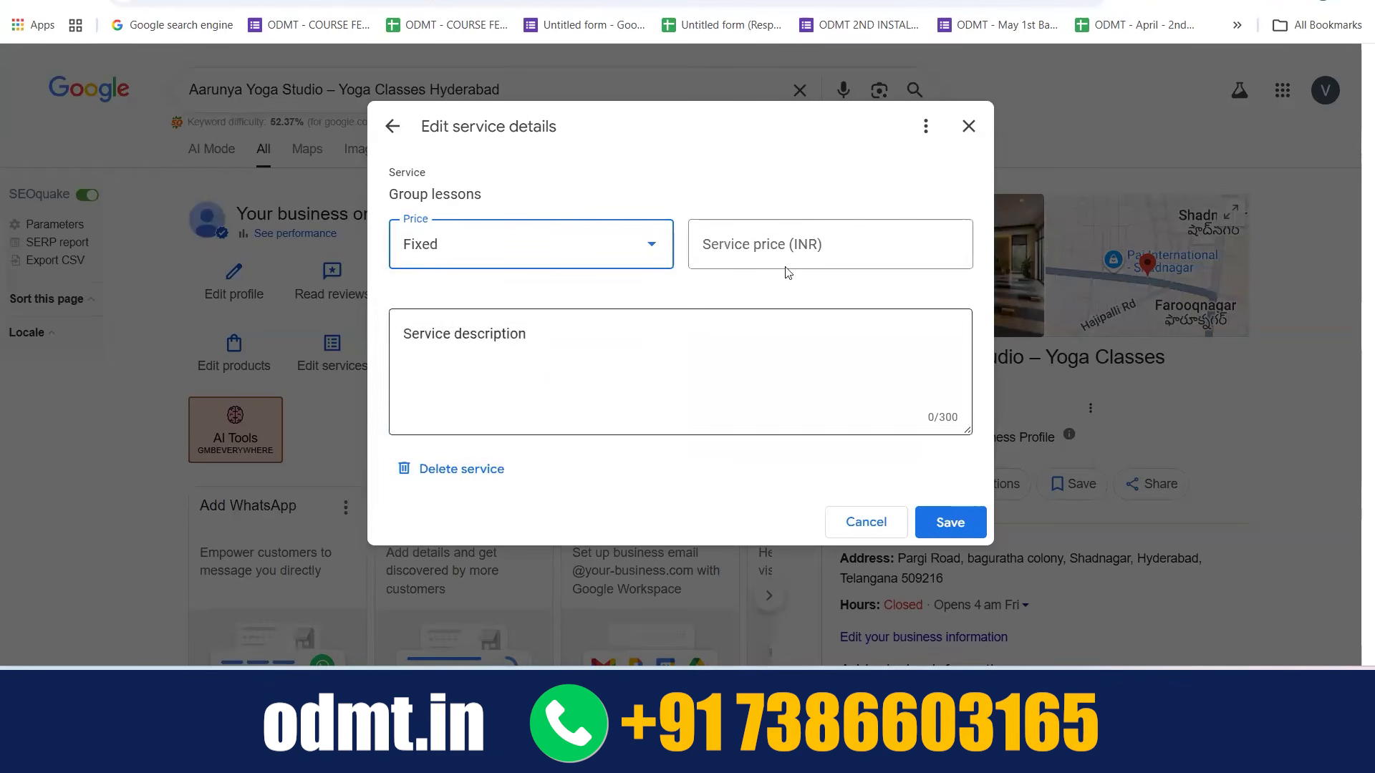
click(769, 254)
text(2000)
click(582, 368)
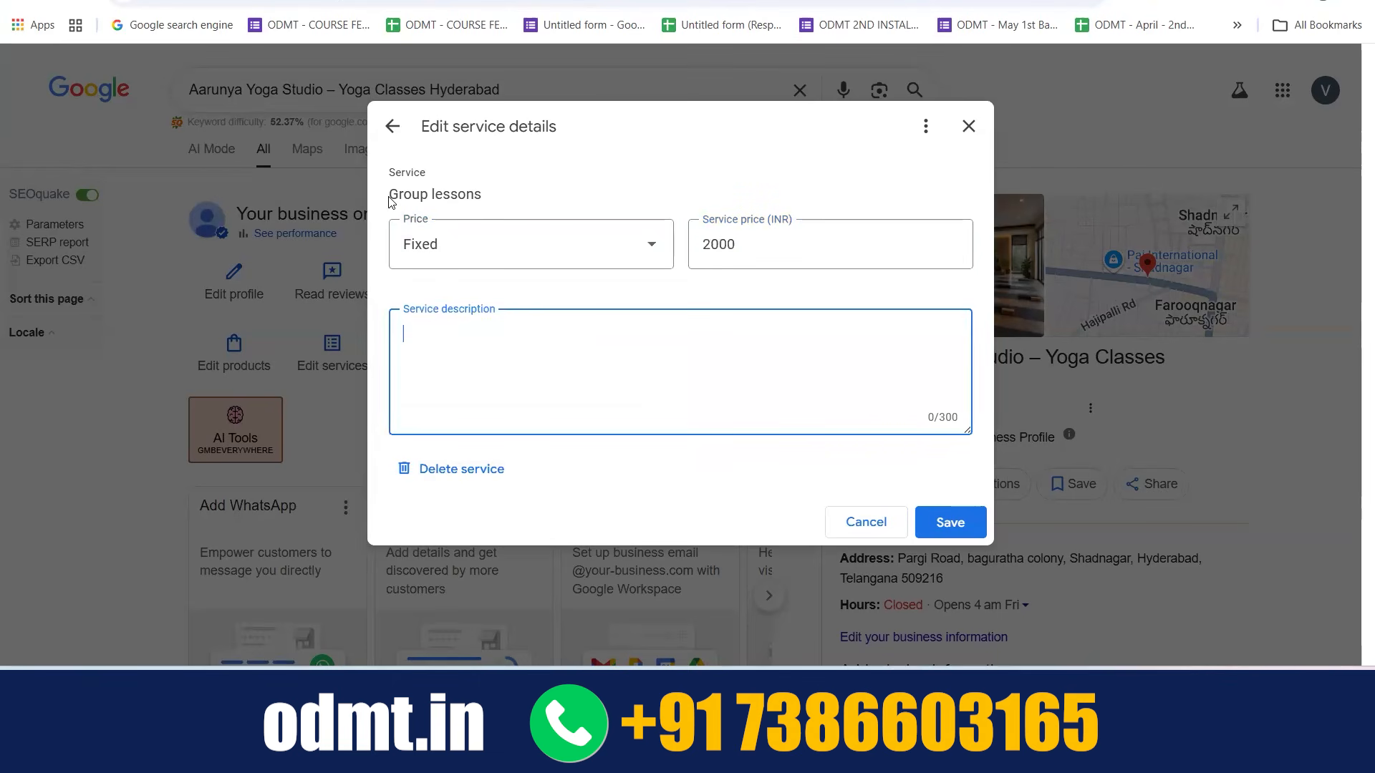
Discard the unsaved changes to the Group lessons service and return to the services list
drag(389, 198, 494, 194)
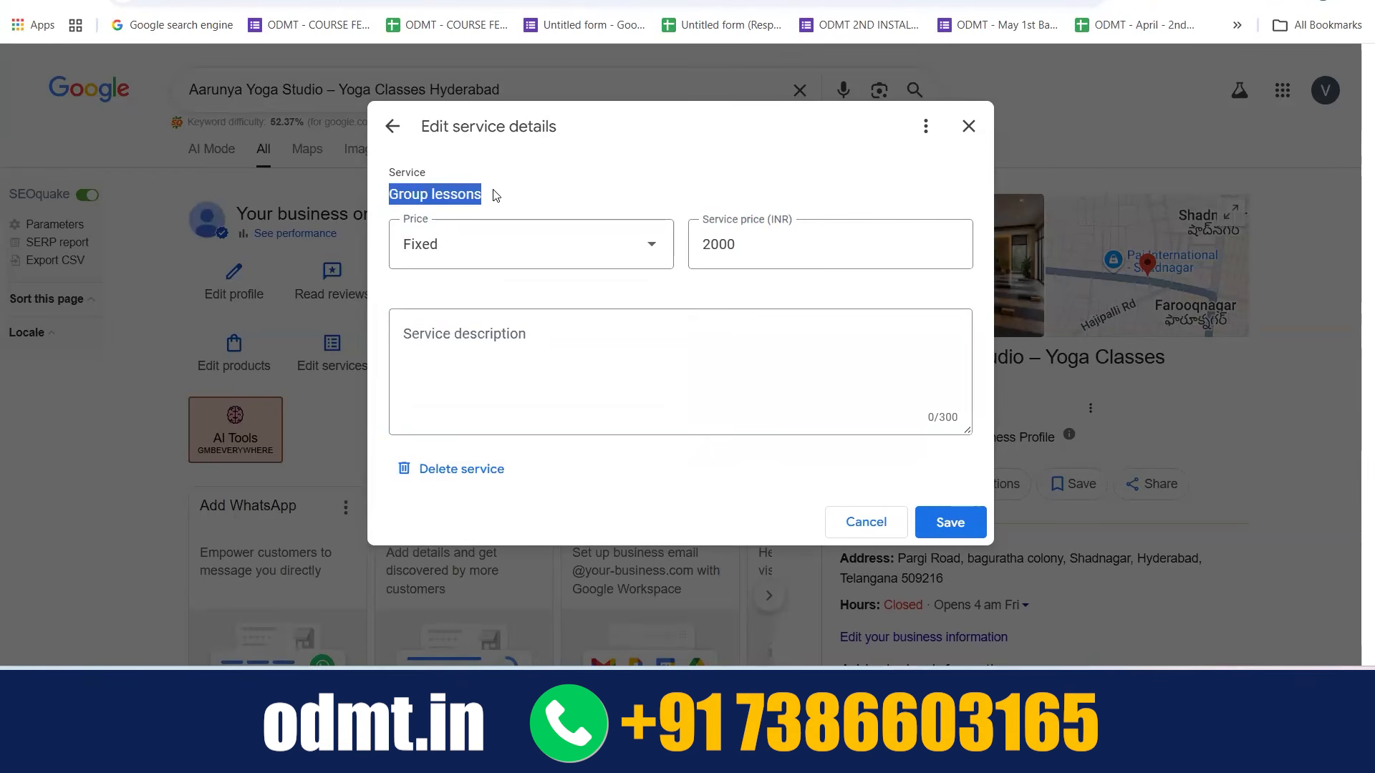
click(392, 126)
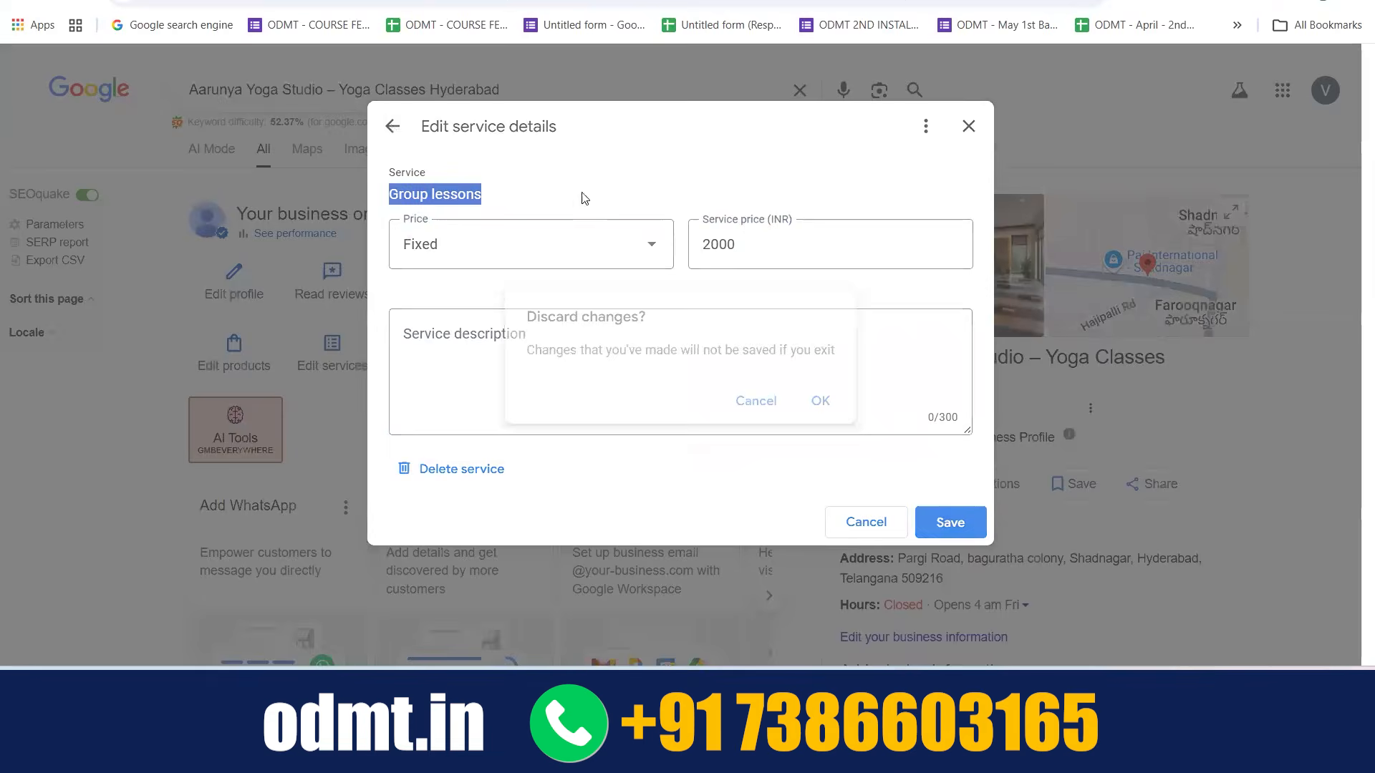
click(821, 402)
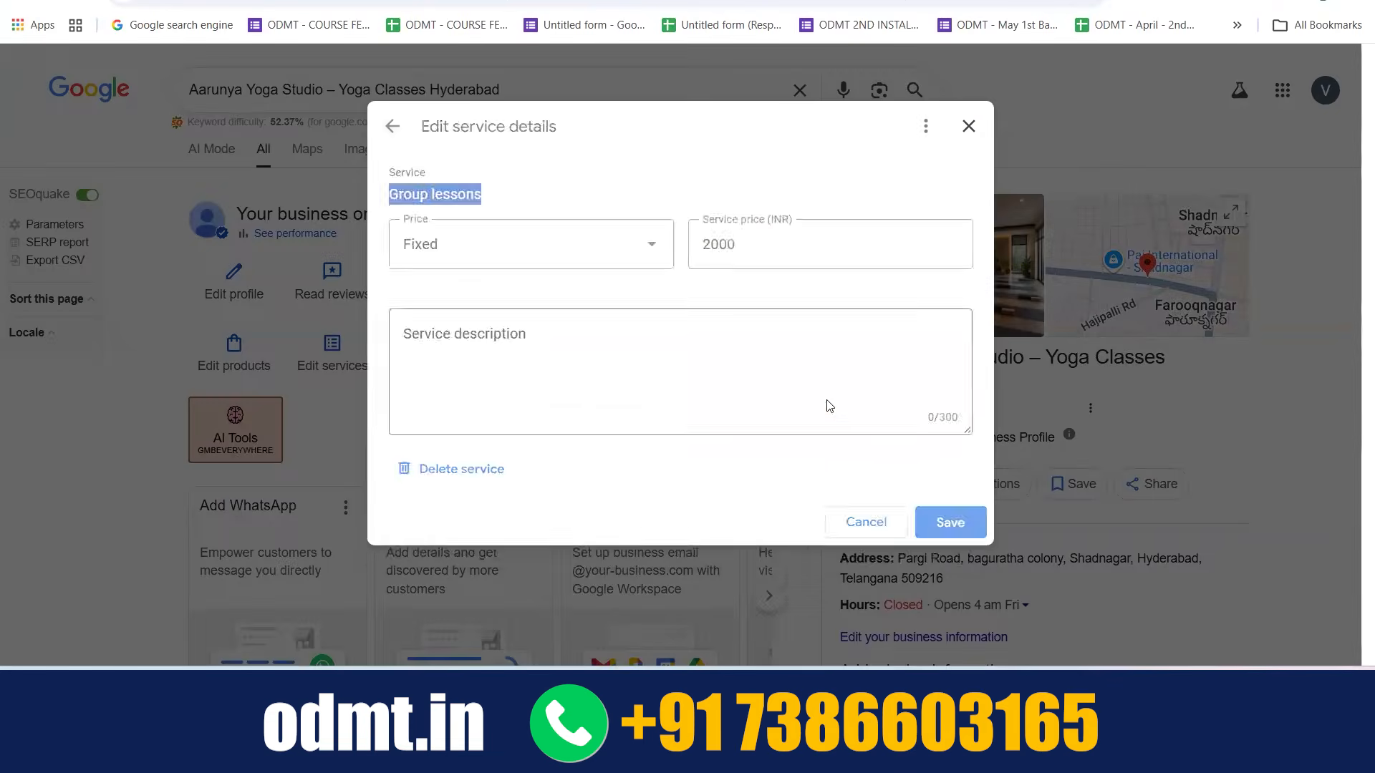
Look at the editable details of the Aerial yoga service and return to the business profile overview without changing them
click(608, 300)
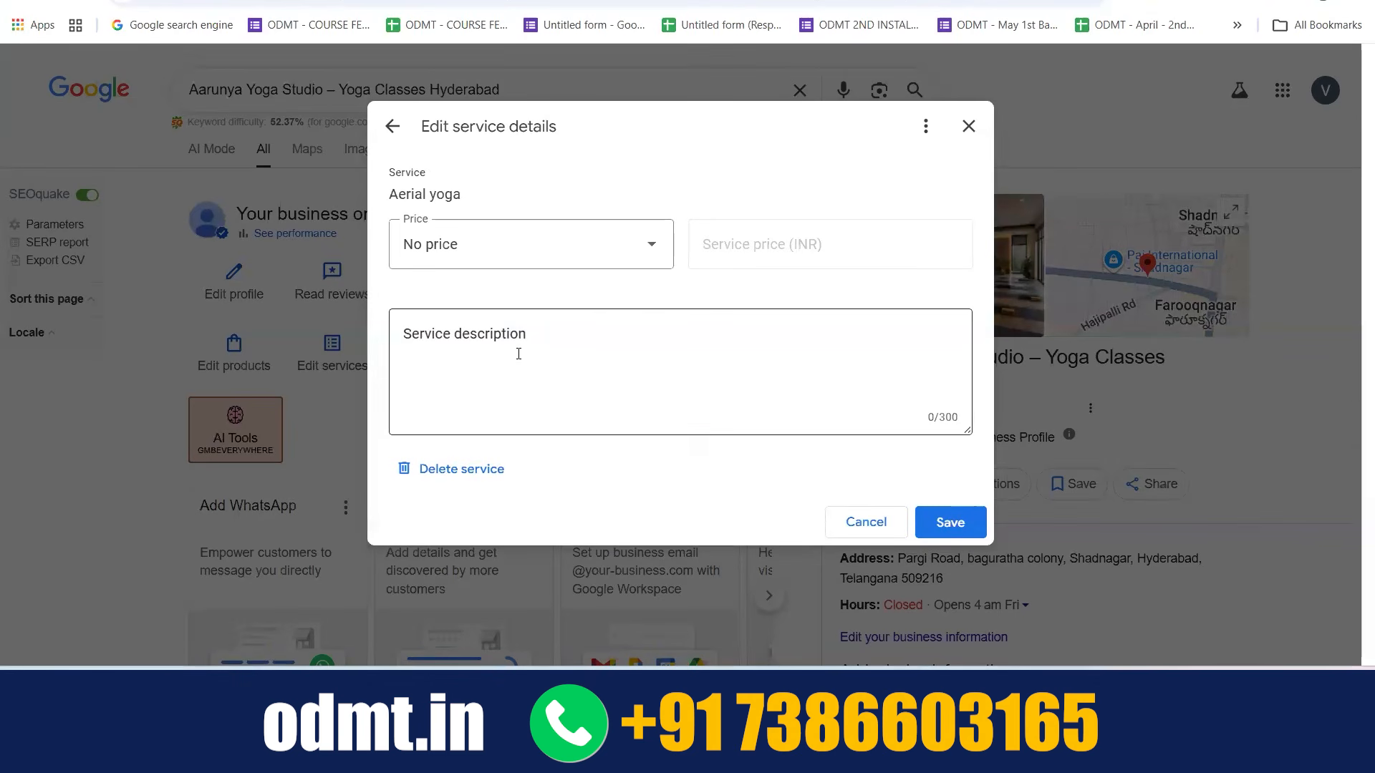
click(391, 127)
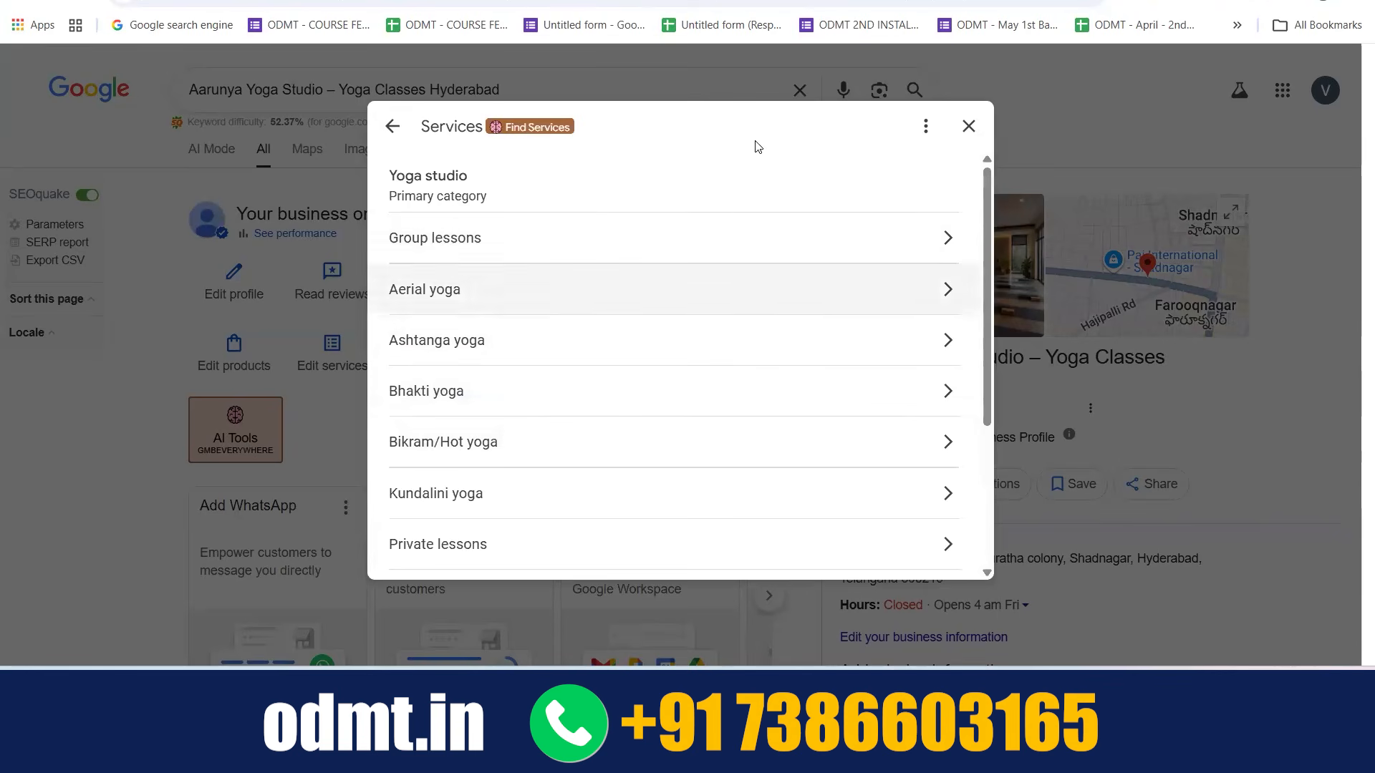
click(969, 126)
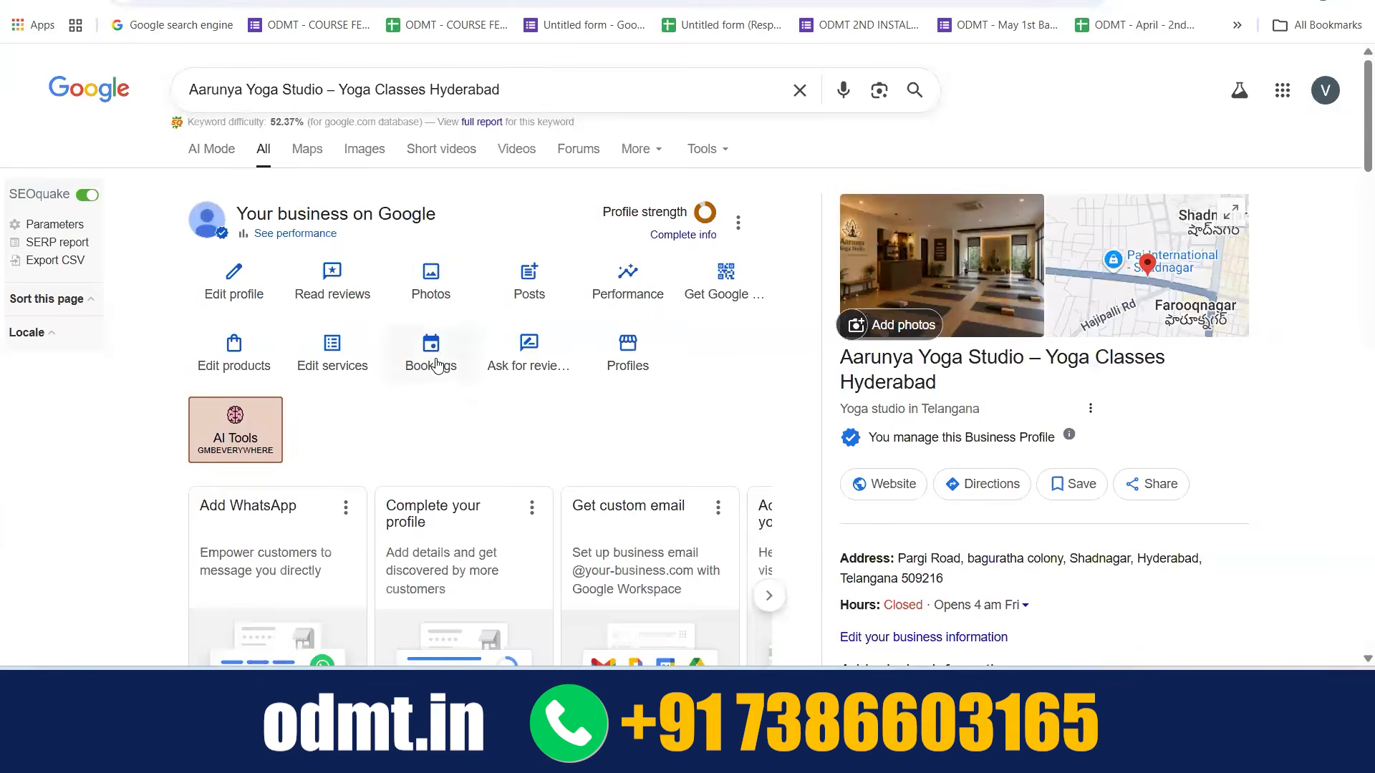
View the booking setup with its custom booking URL entry and leave it without adding a link
click(436, 358)
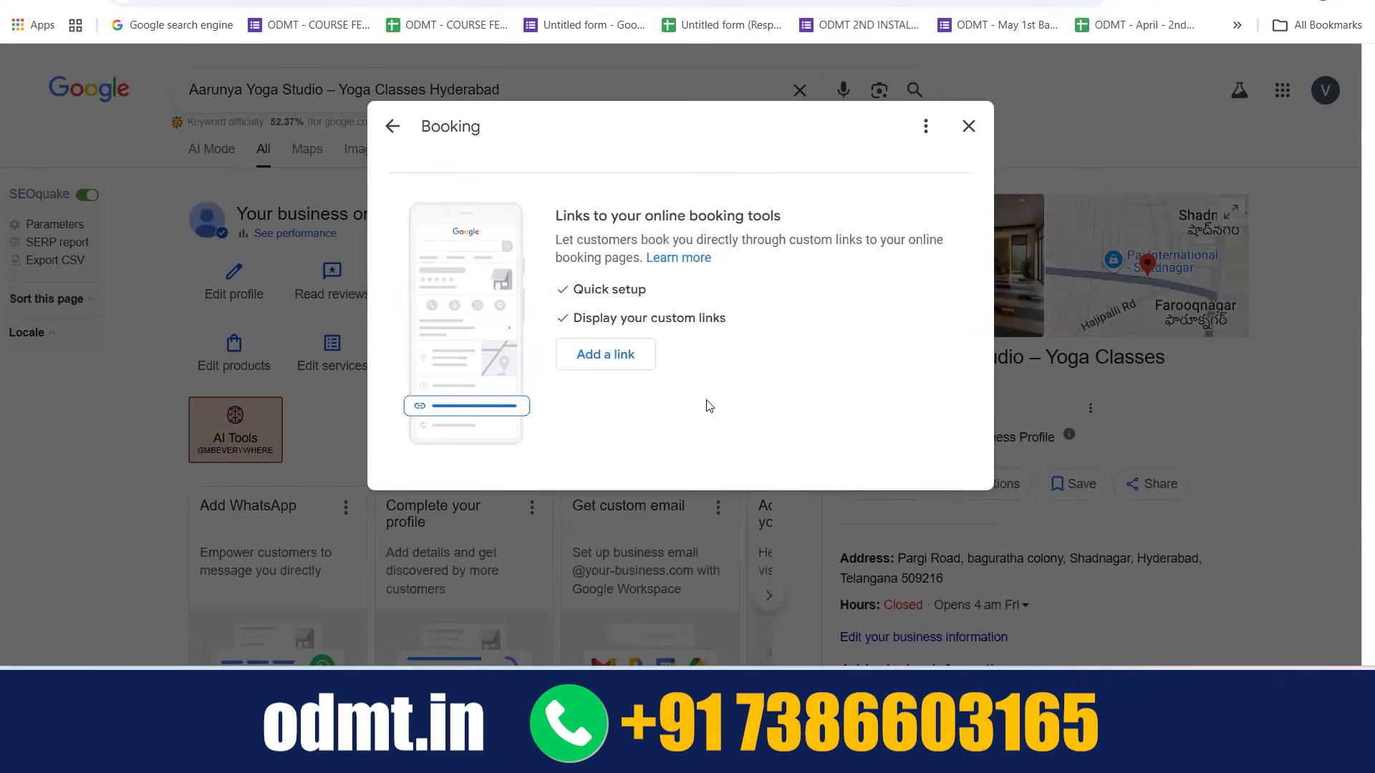
click(599, 357)
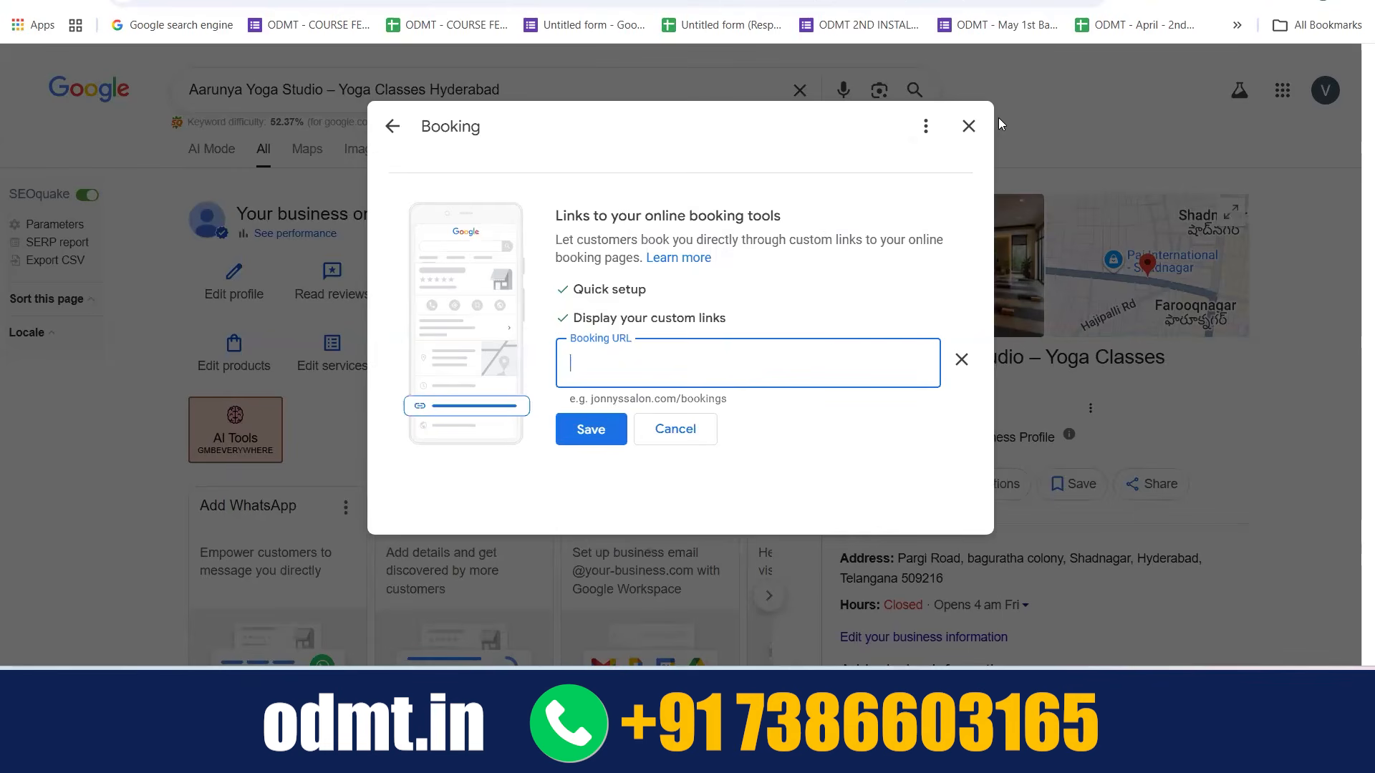
click(969, 126)
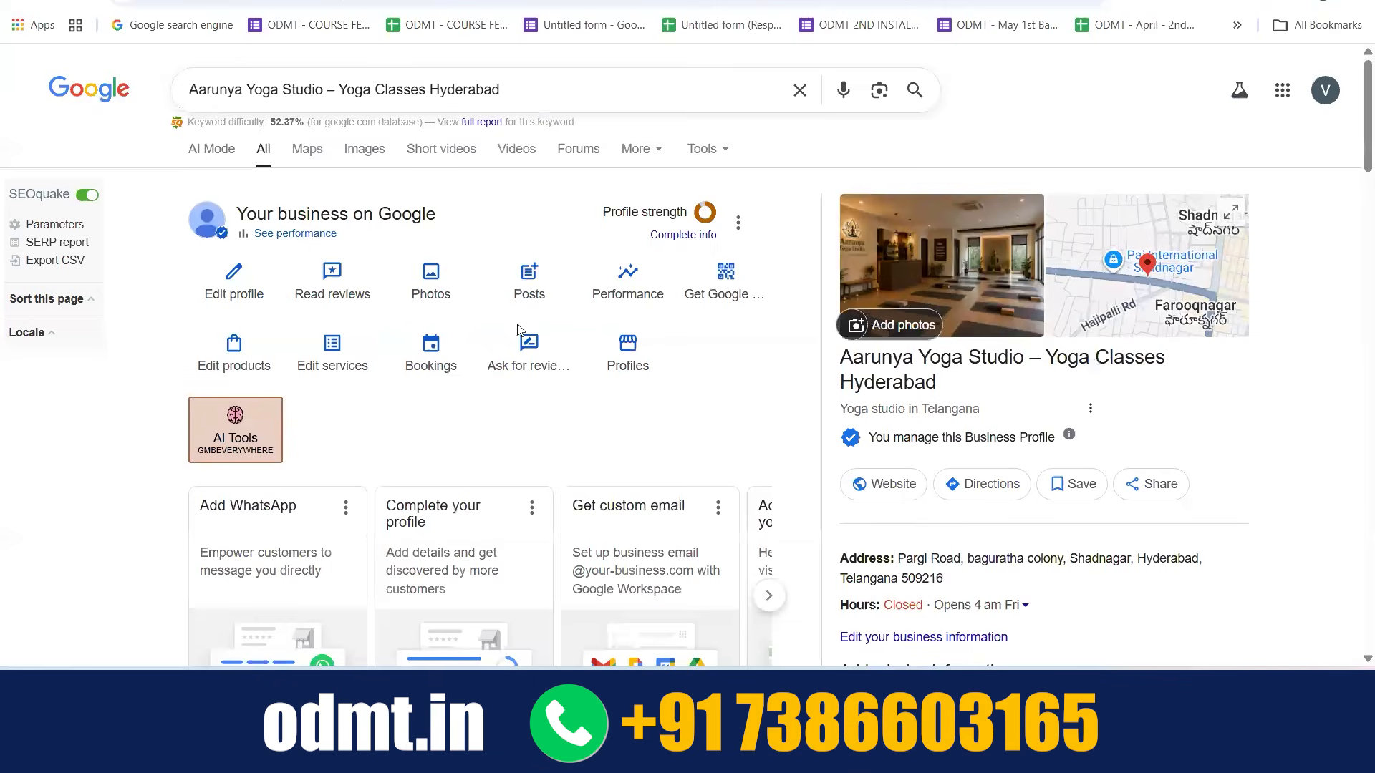
Look at the options for asking customers for reviews, including the review link and QR code, and close them
click(515, 351)
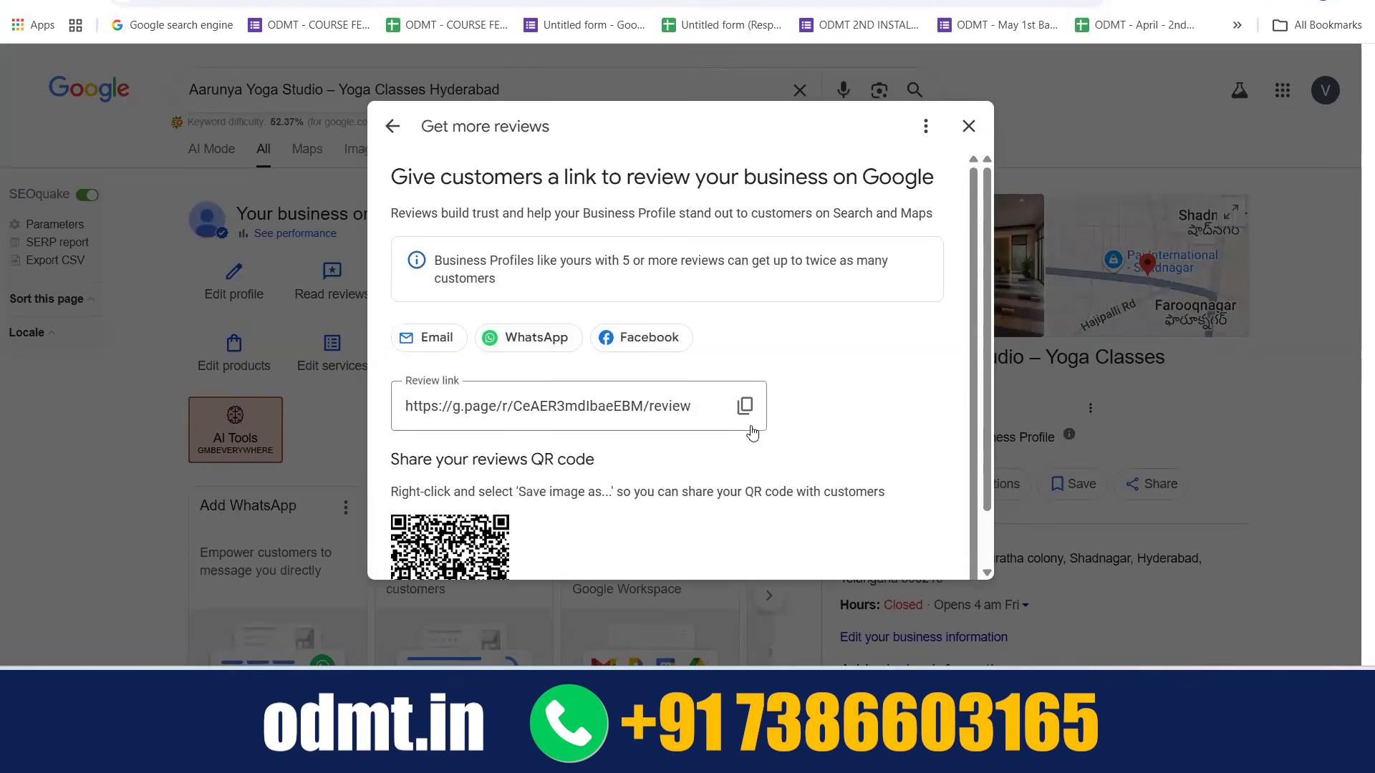
click(968, 126)
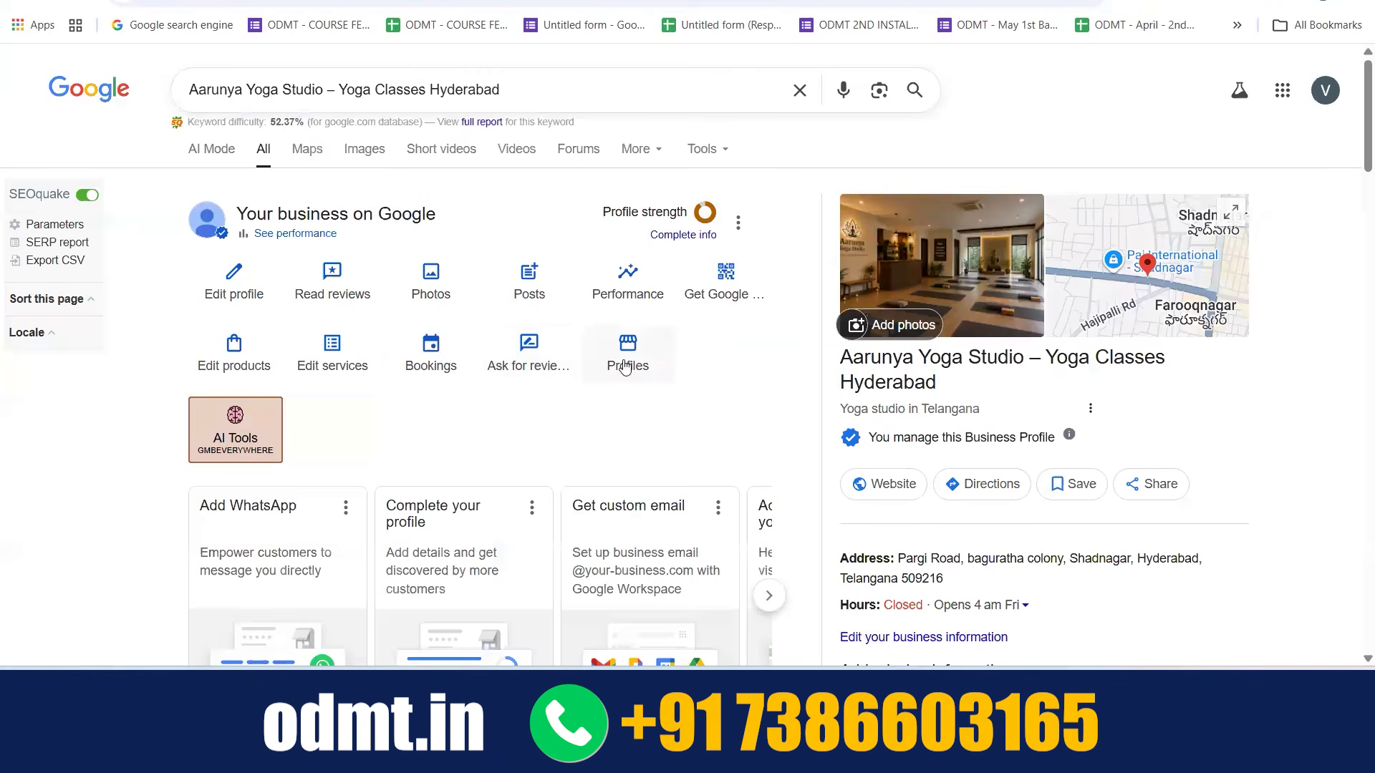
Browse the profile's suggestion cards, from adding WhatsApp and custom email through Google QR, offers, booking and performance reports
scroll(625, 366, down, 3)
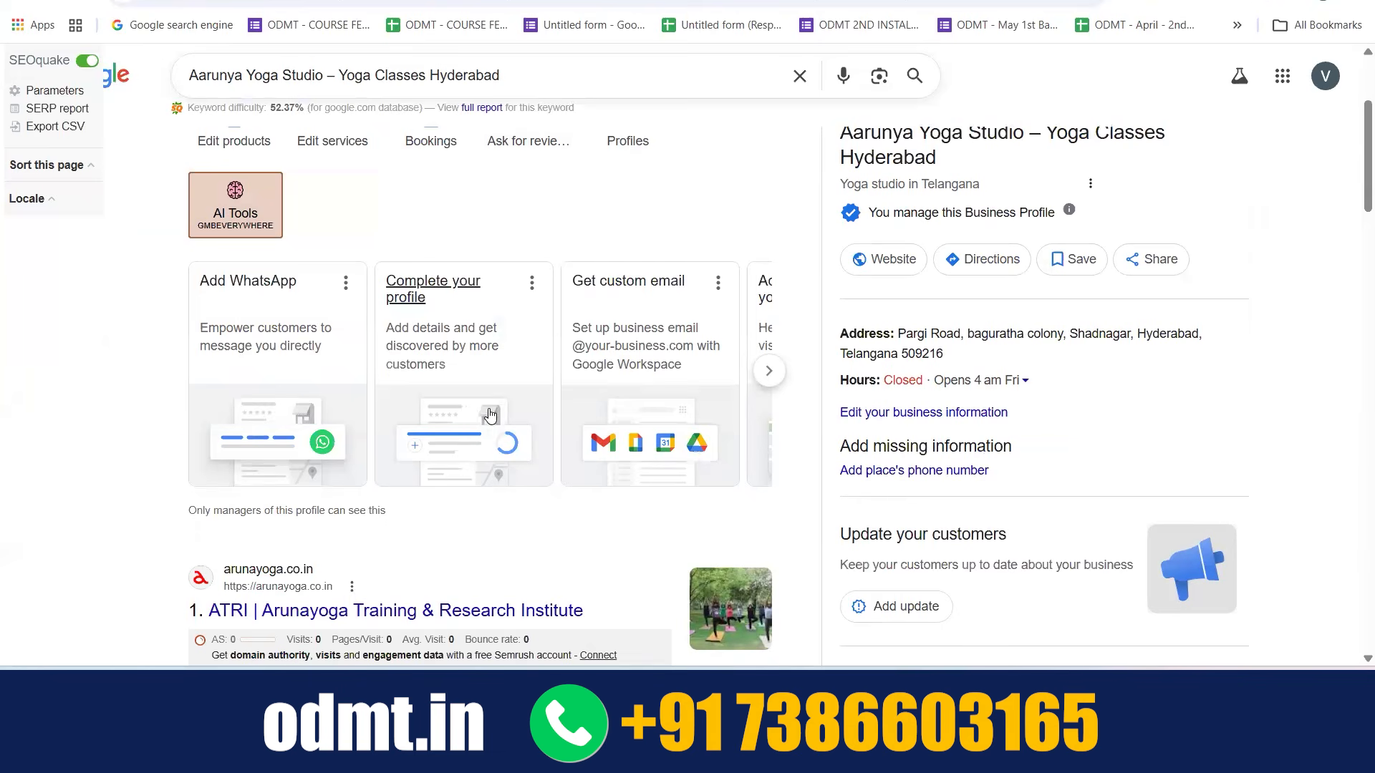
scroll(490, 415, right, 5)
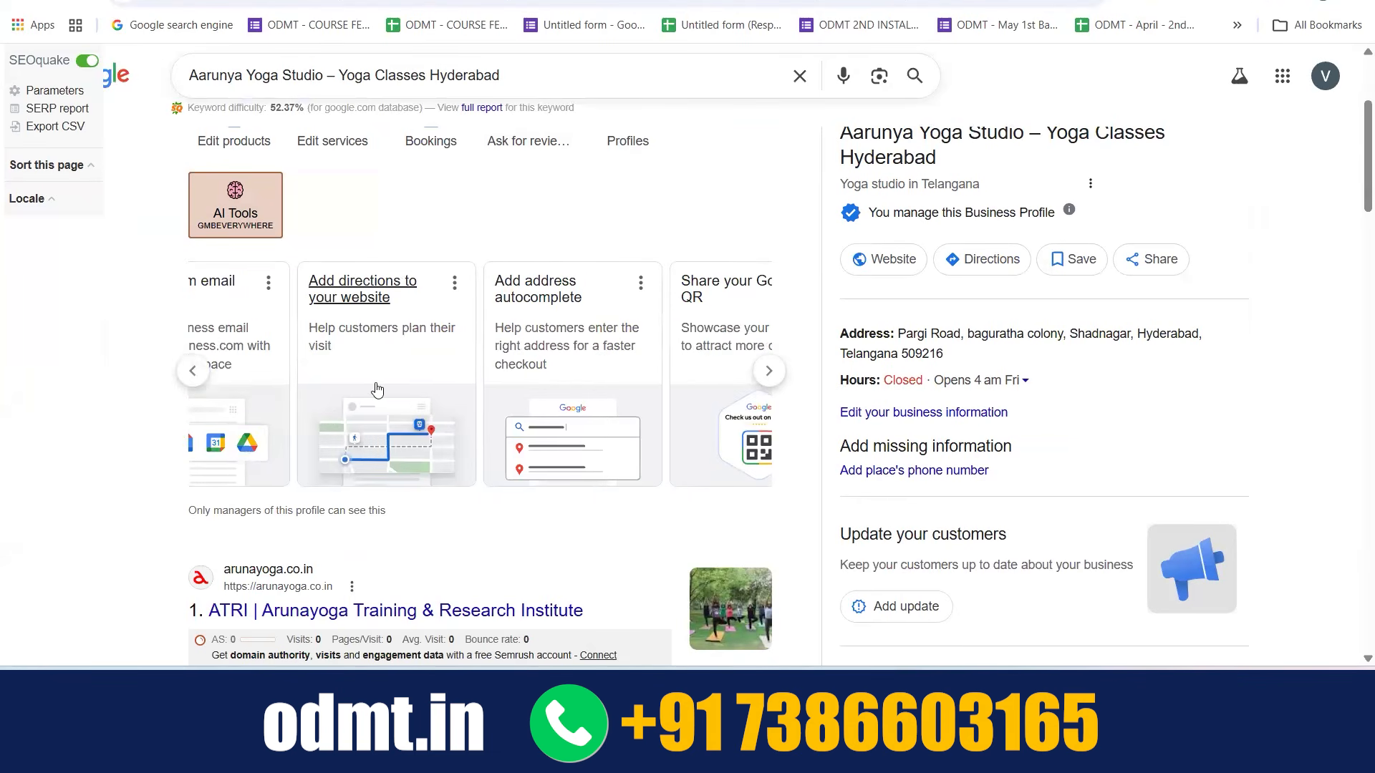
scroll(378, 389, right, 3)
scroll(440, 390, right, 3)
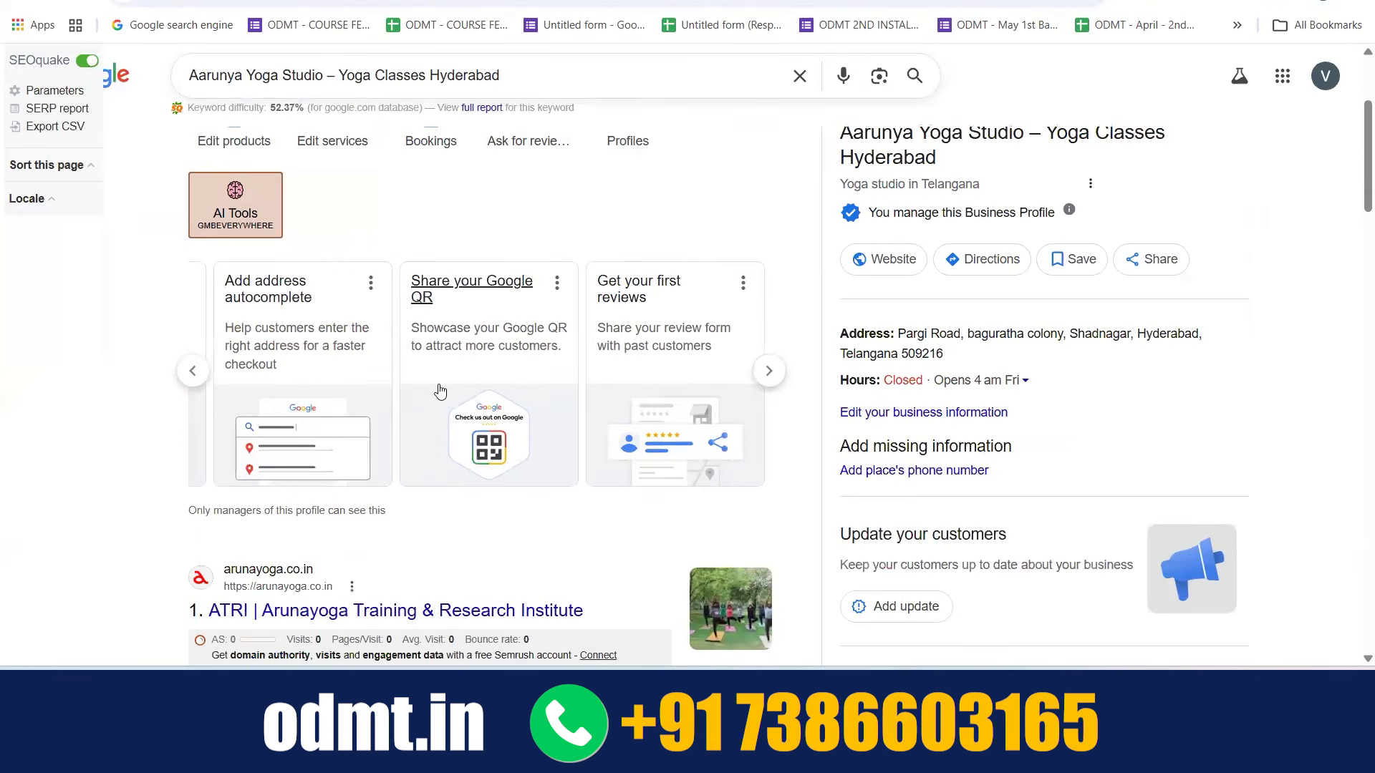
scroll(369, 397, right, 2)
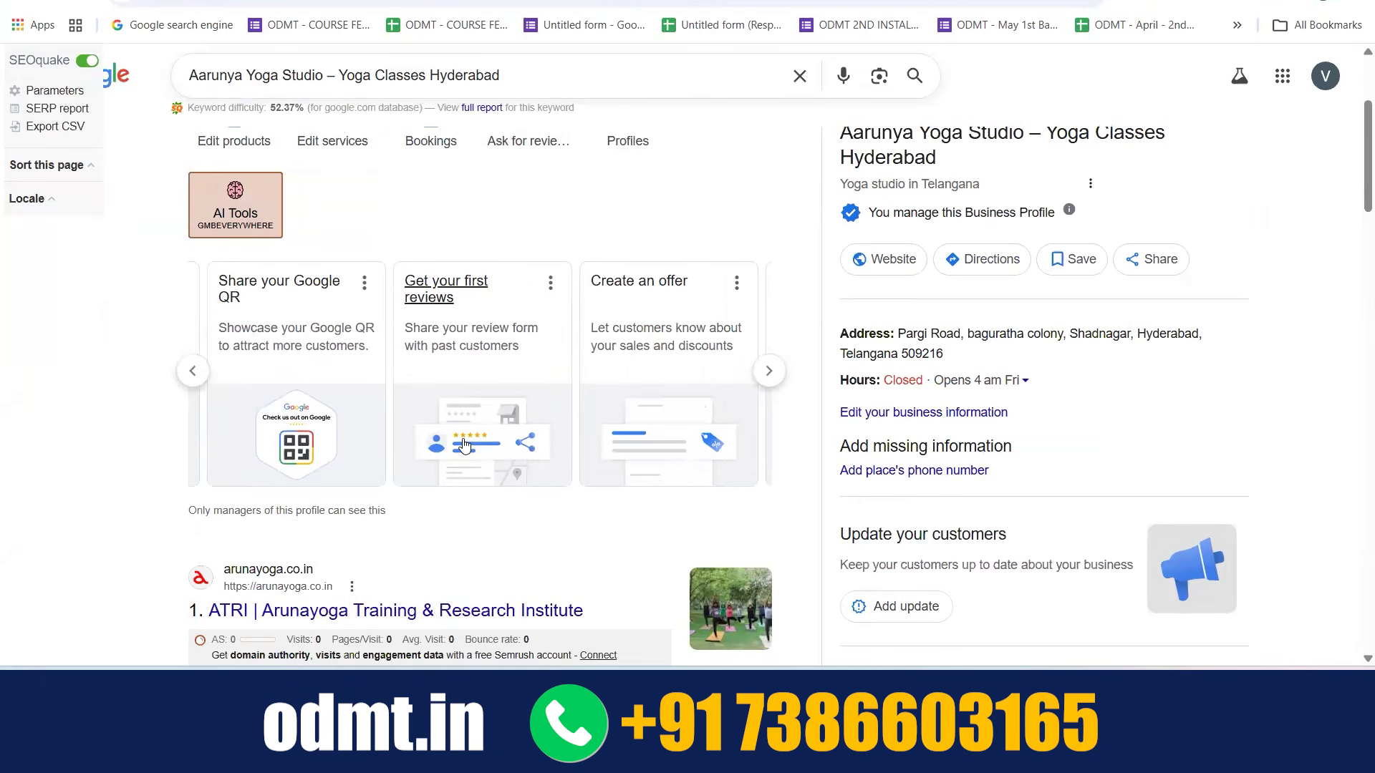
scroll(465, 448, right, 3)
scroll(390, 515, up, 3)
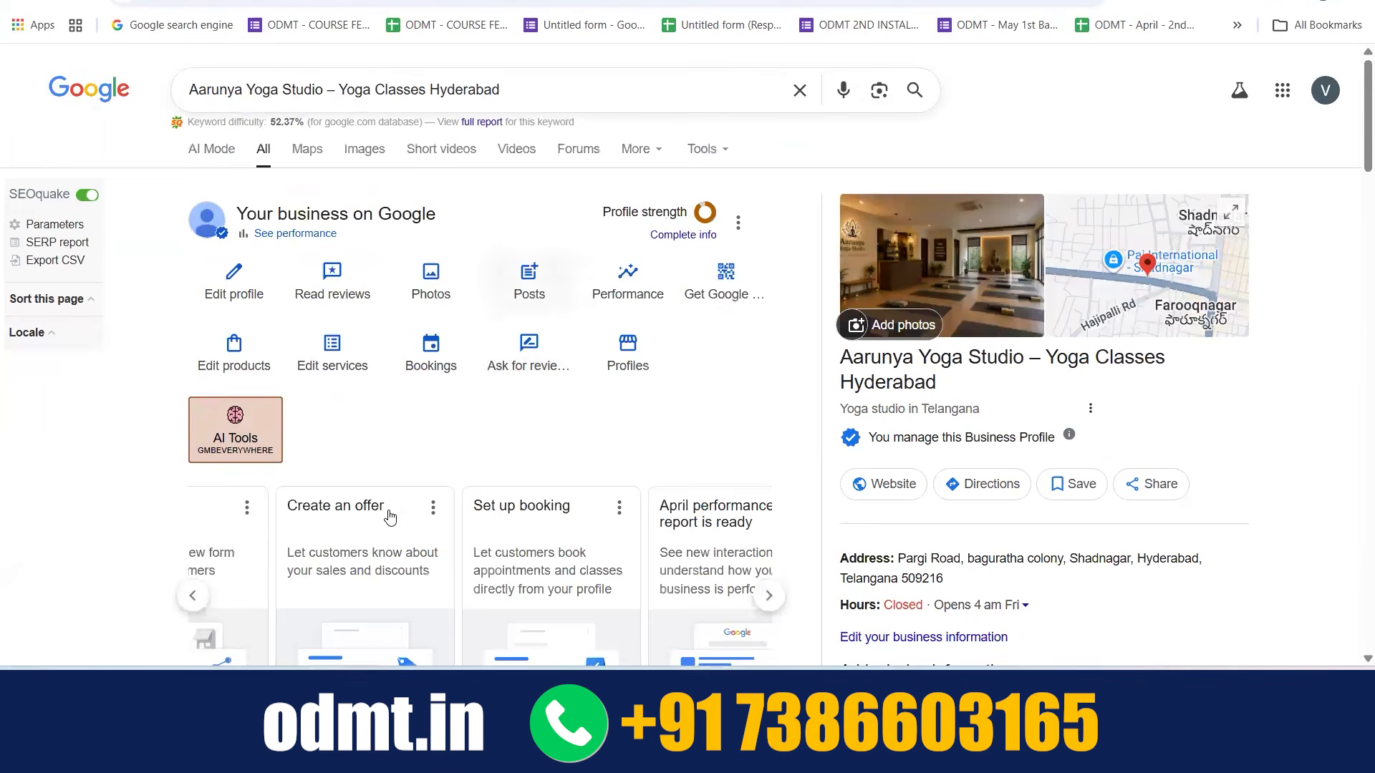
scroll(390, 516, left, 5)
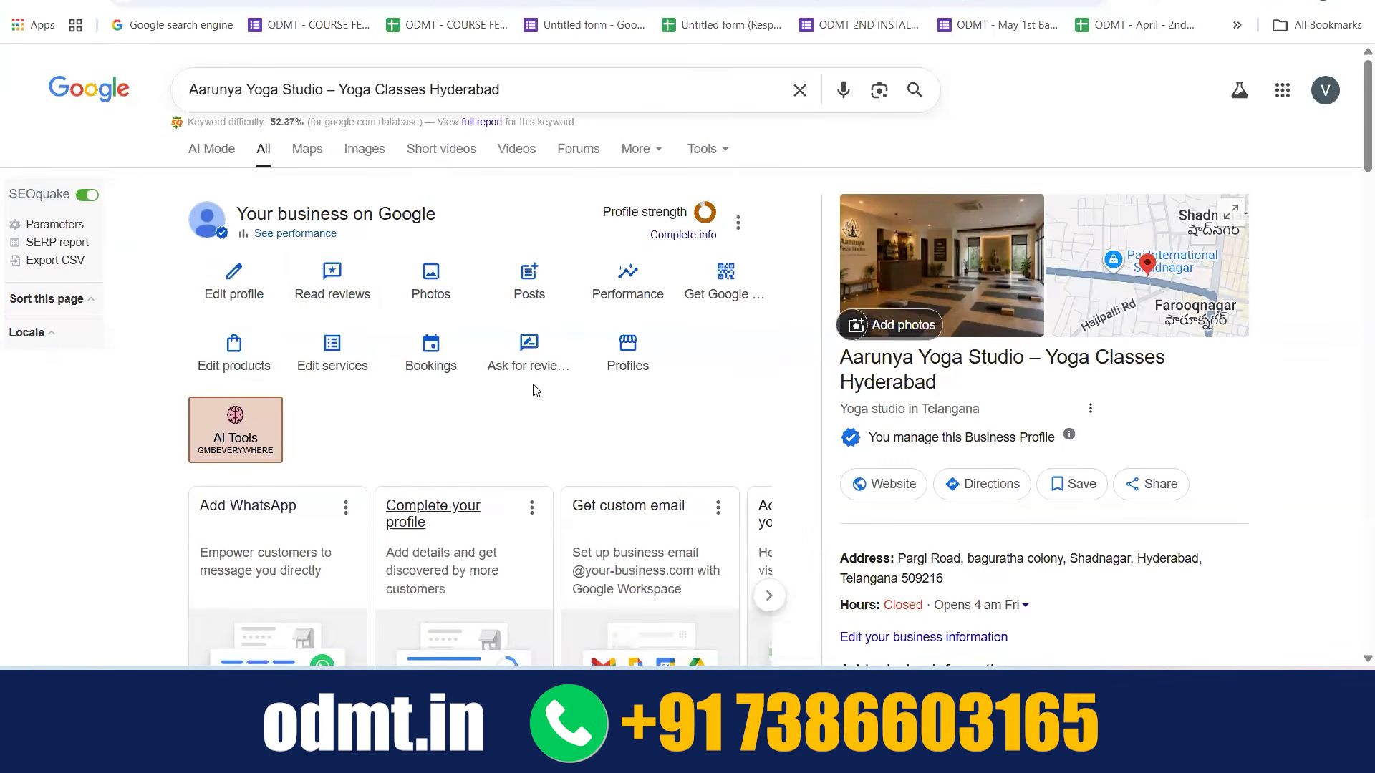
Open the business's reviews from the profile overview to check for customer feedback
scroll(536, 390, down, 4)
scroll(536, 391, up, 4)
click(356, 283)
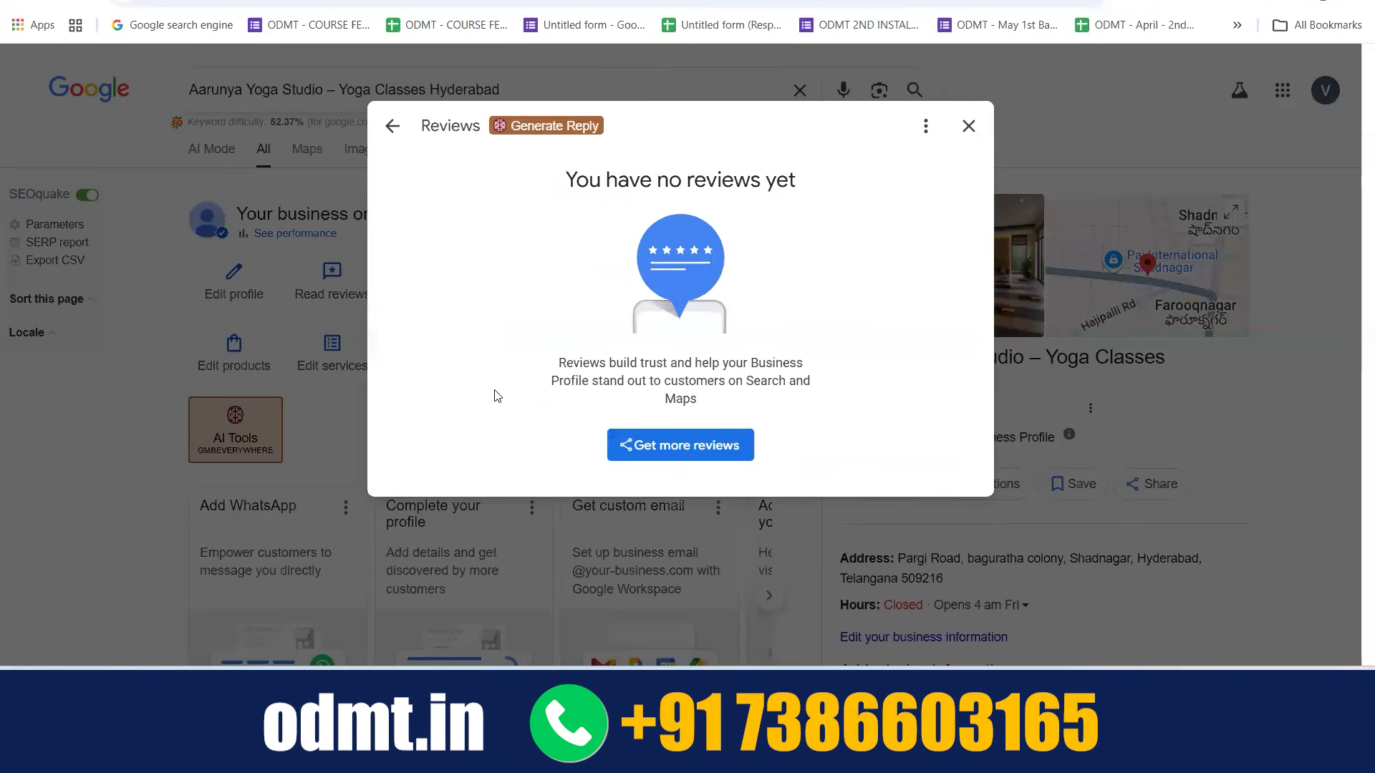